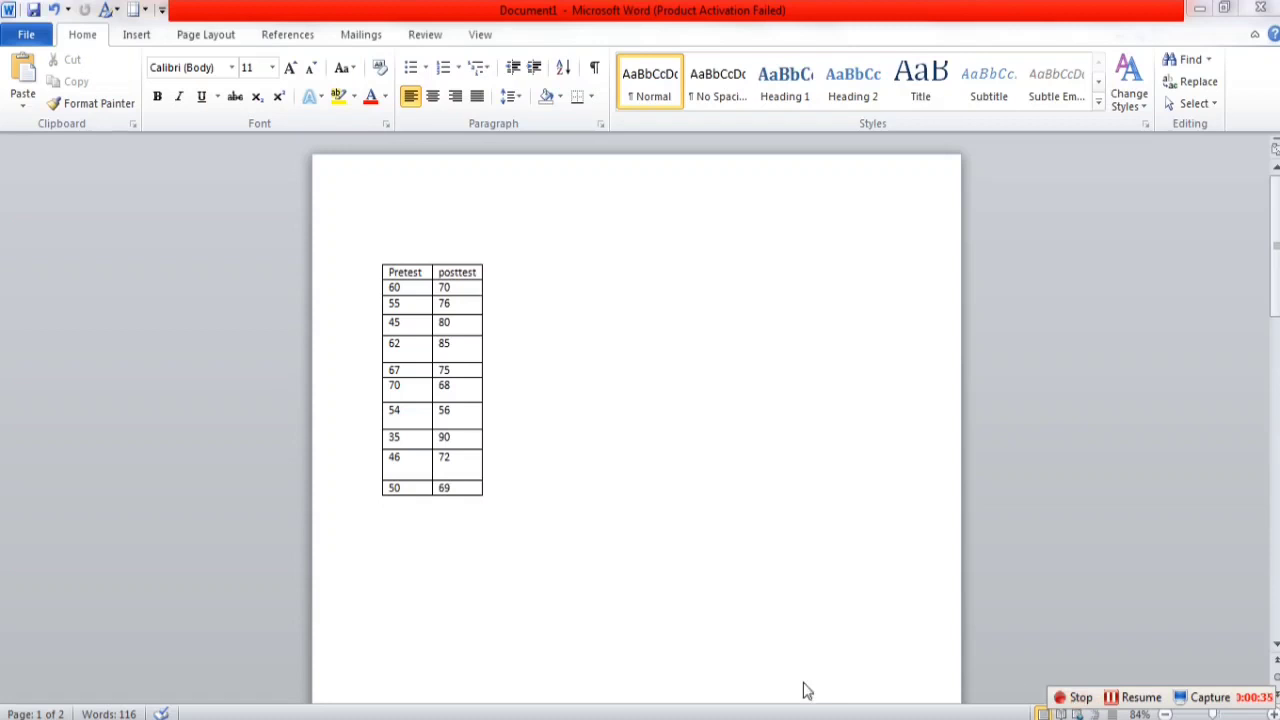
Step: Switch to SPSS and close the Untitled1 dataset and the Output1 document without saving either
mouse_move(490, 715)
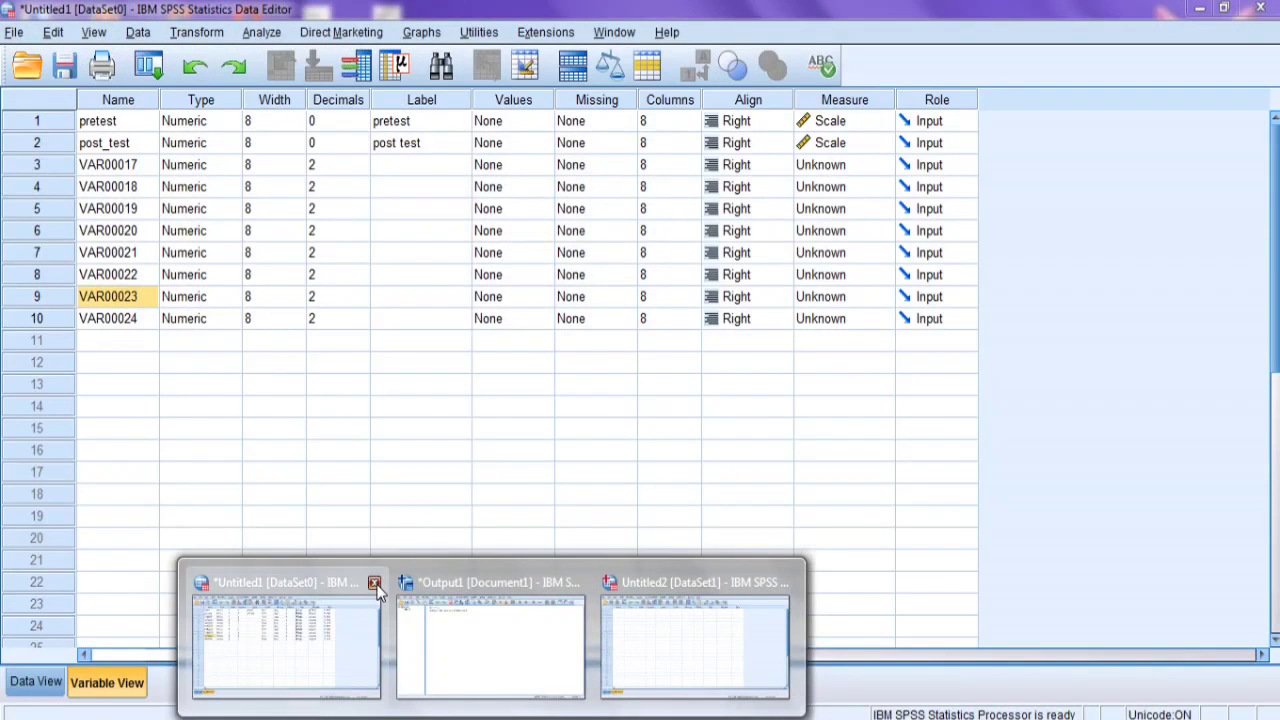
left_click(375, 583)
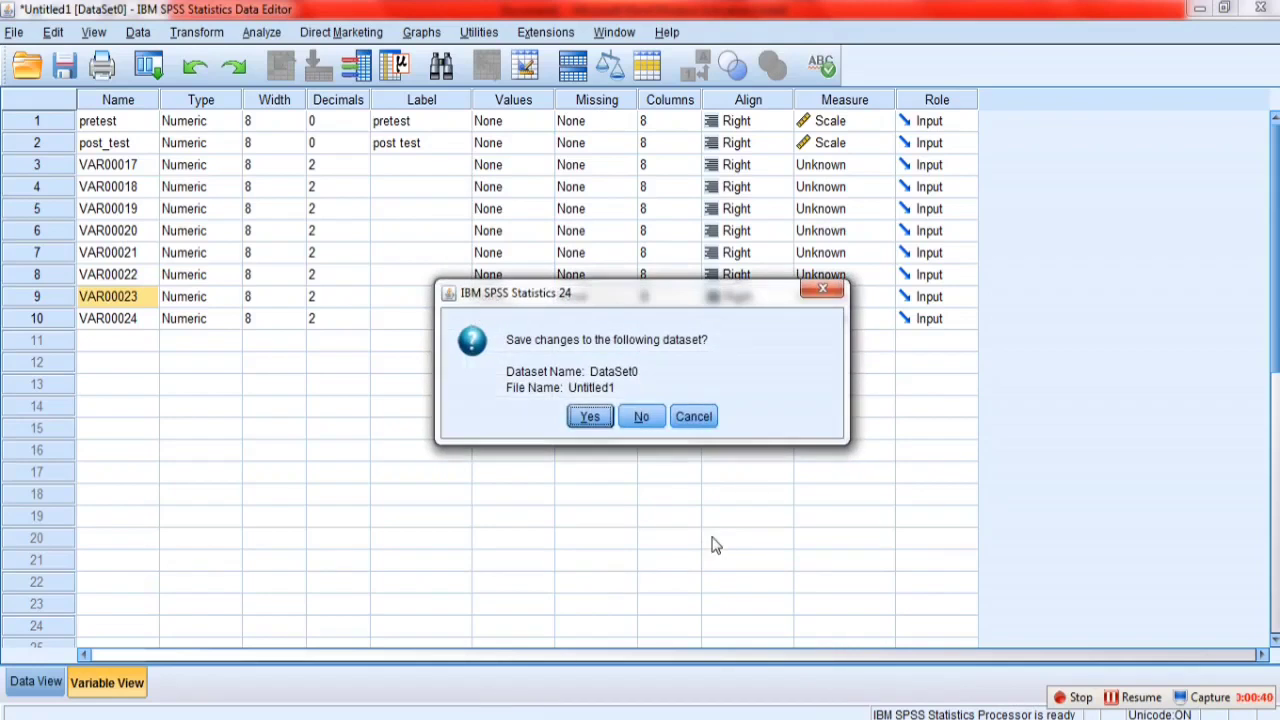
left_click(638, 424)
mouse_move(534, 669)
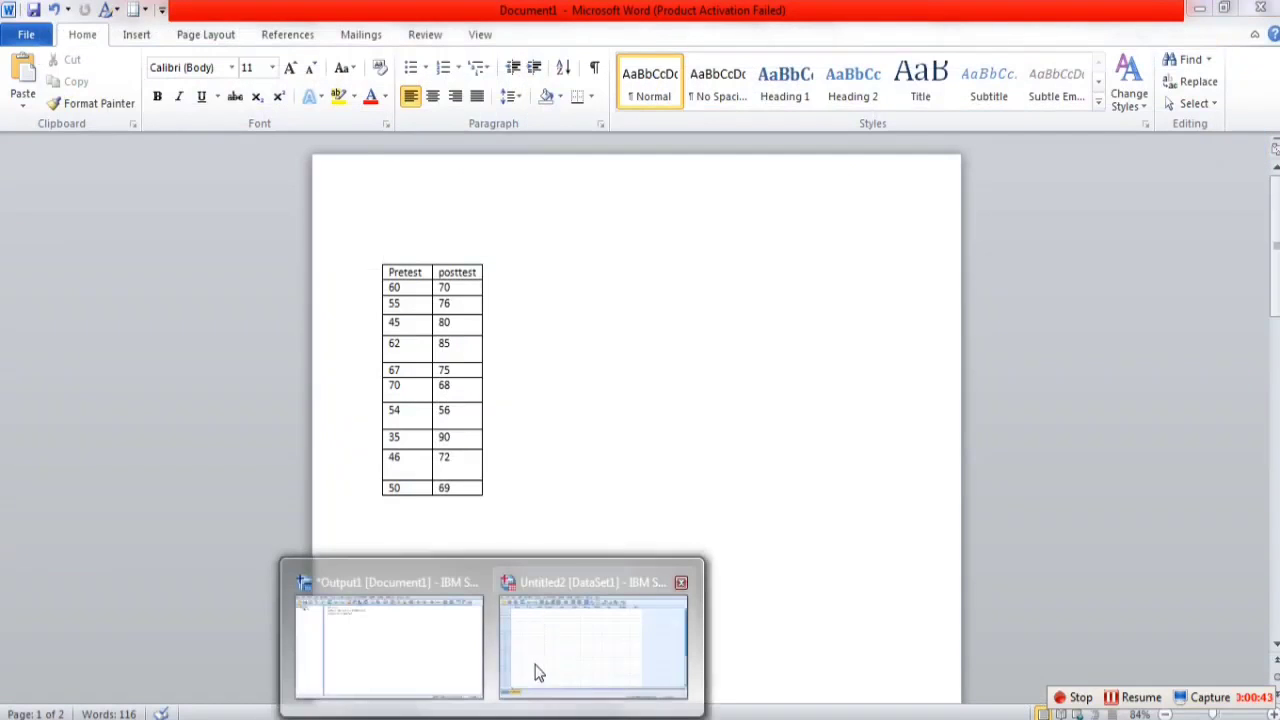
left_click(477, 583)
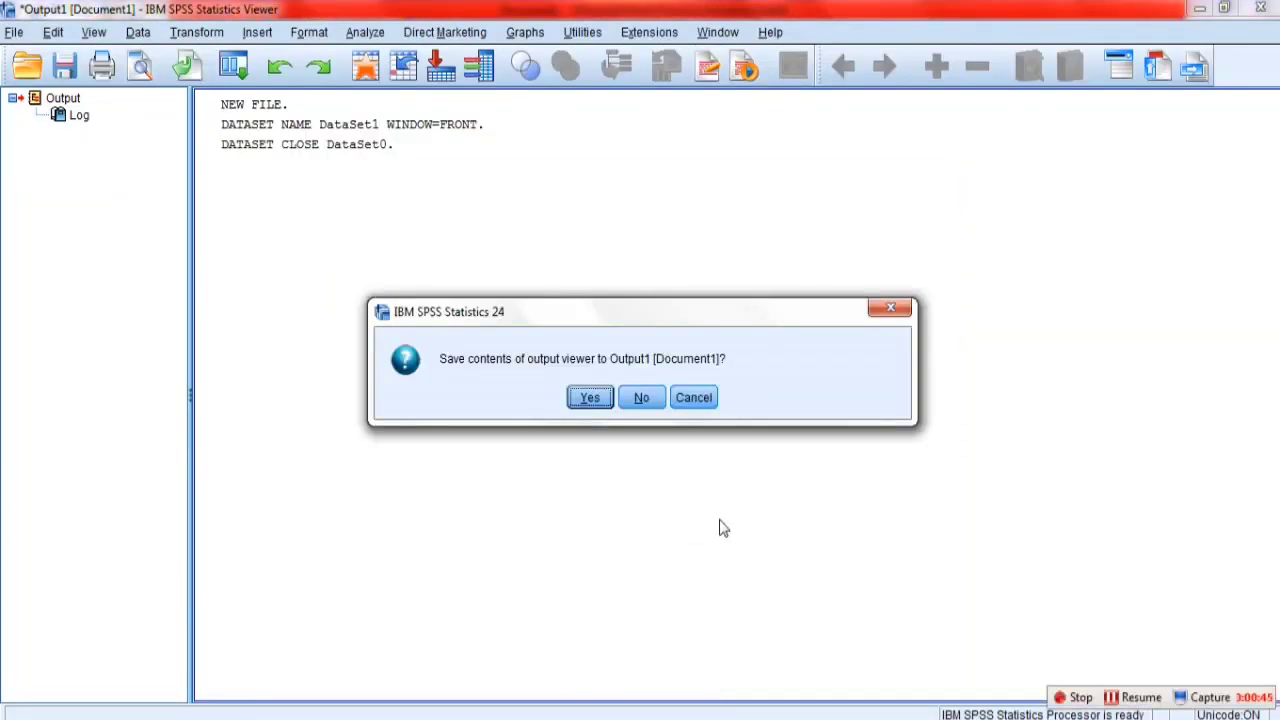
key("n")
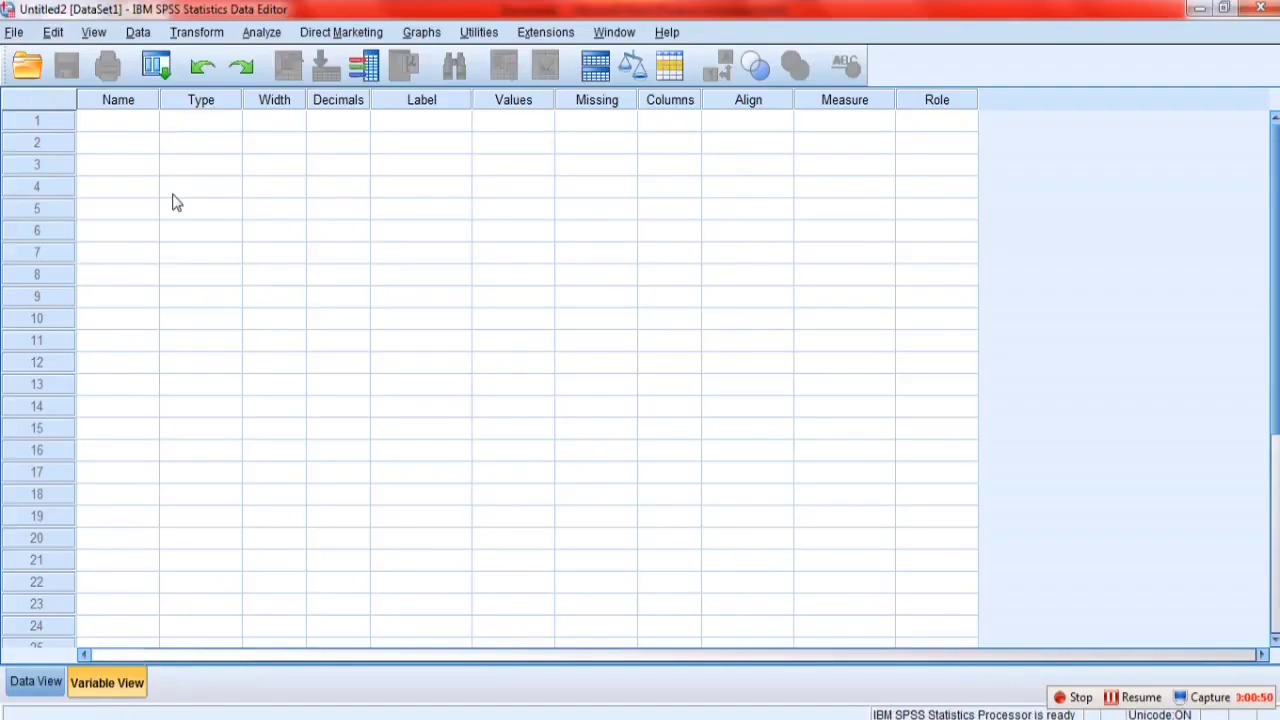
Step: Define the first variable as pretest with 0 decimals, the label "pretest" and the Scale measure
left_click(140, 128)
type("pretest")
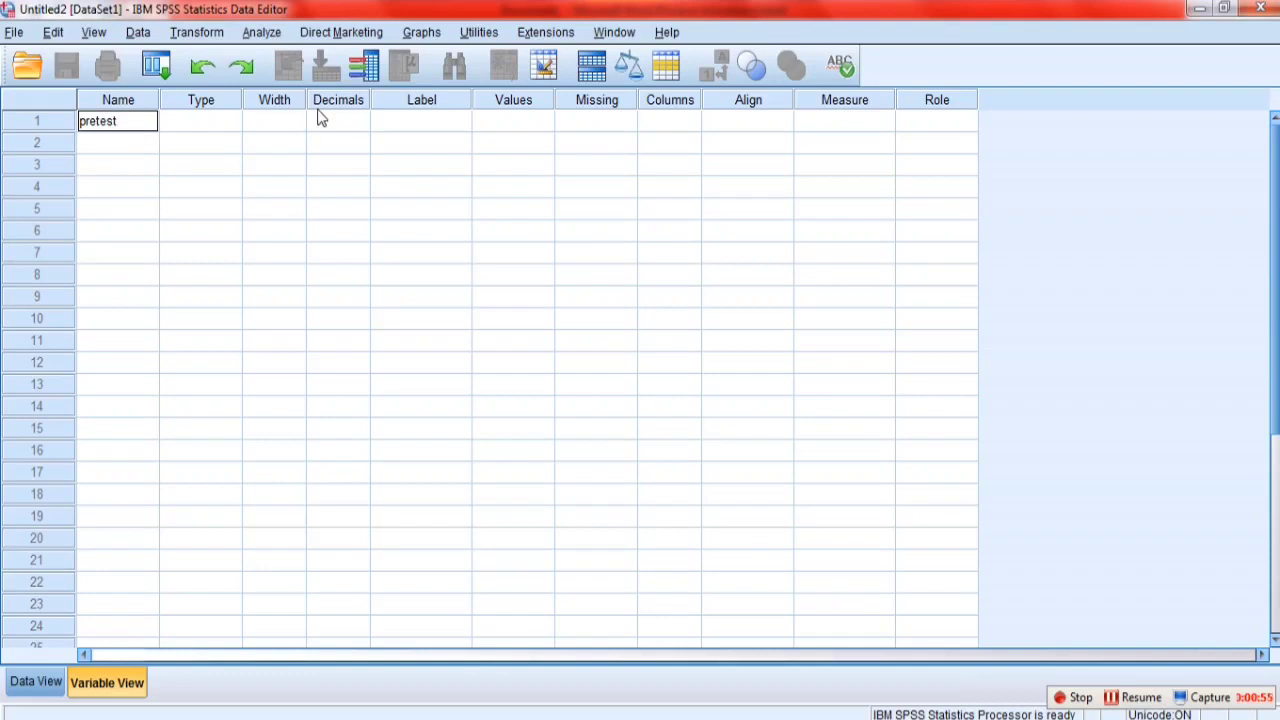
left_click(348, 121)
type("0")
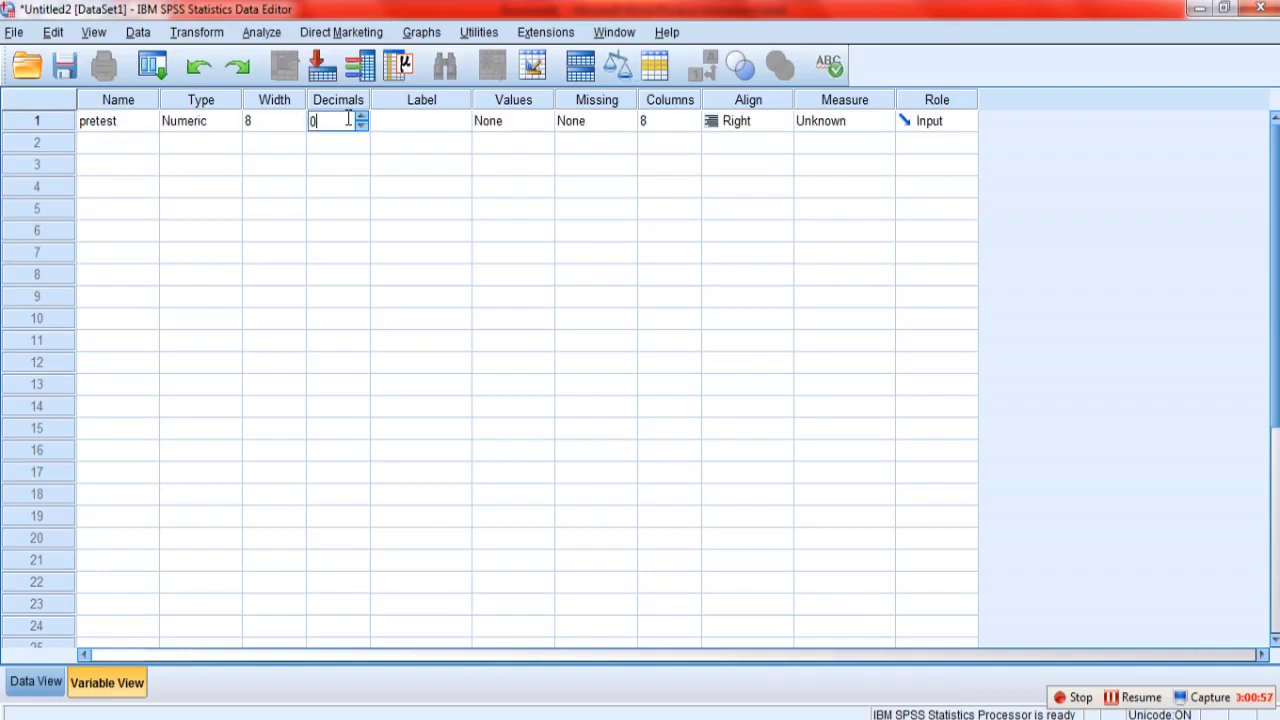
left_click(393, 136)
type("p")
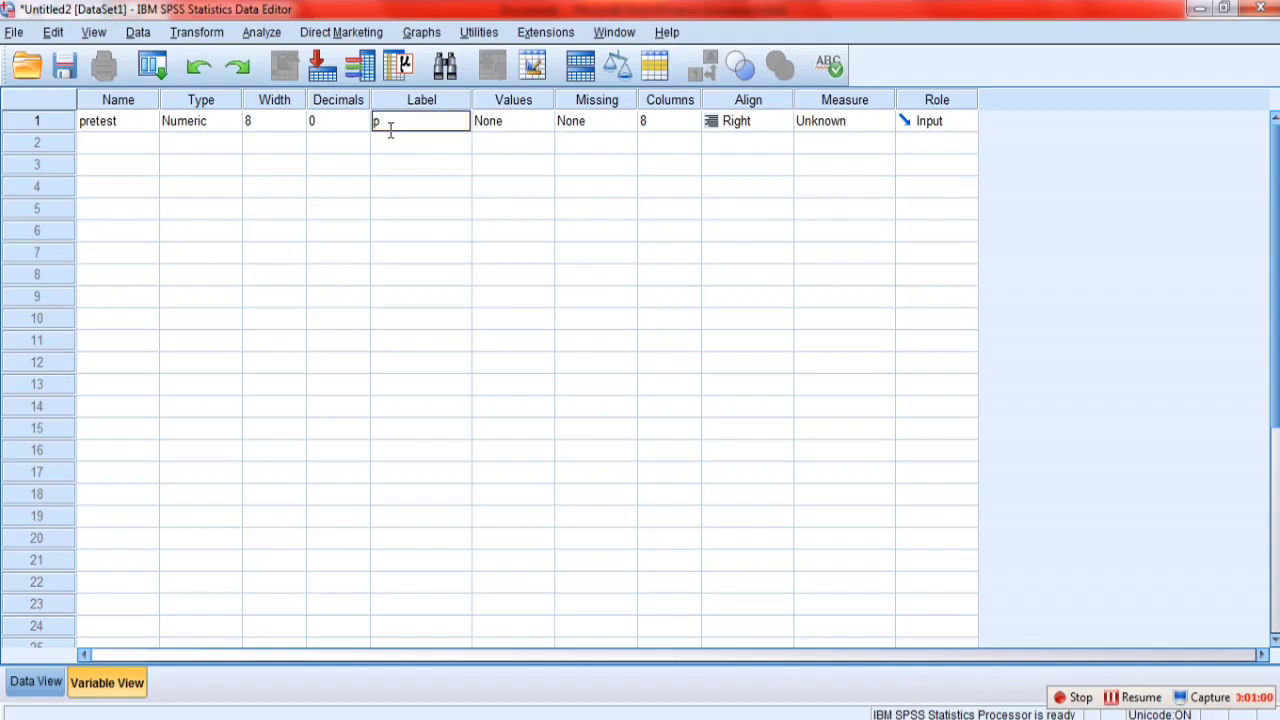
type("retest")
left_click(855, 125)
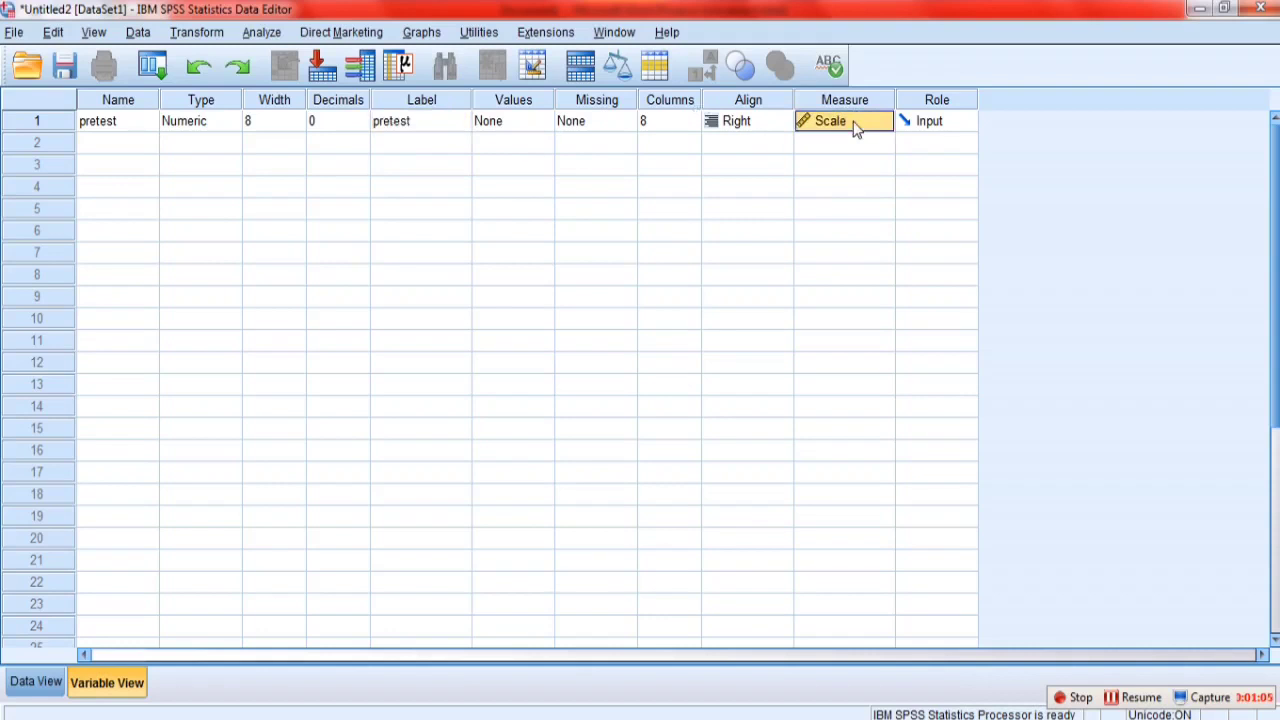
Step: Define the second variable as post_test with 0 decimals, the label "pos ttest" and the Scale measure
left_click(96, 146)
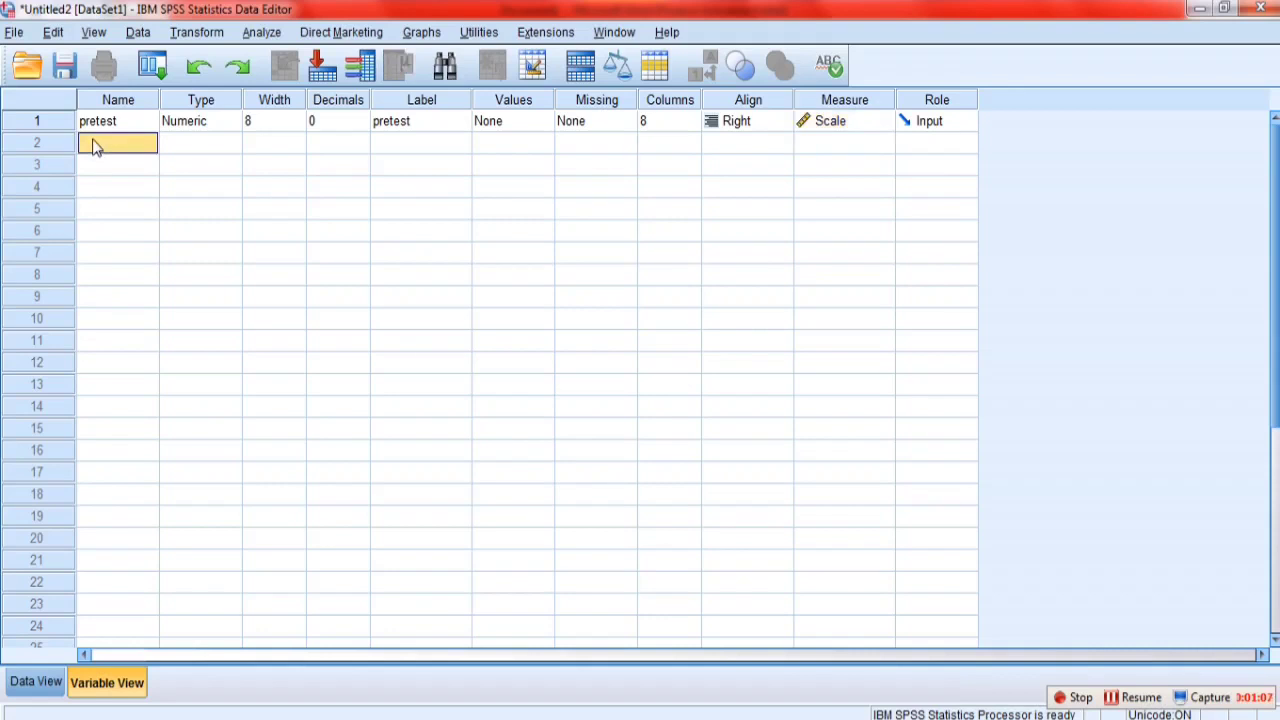
type("post_test")
left_click(425, 145)
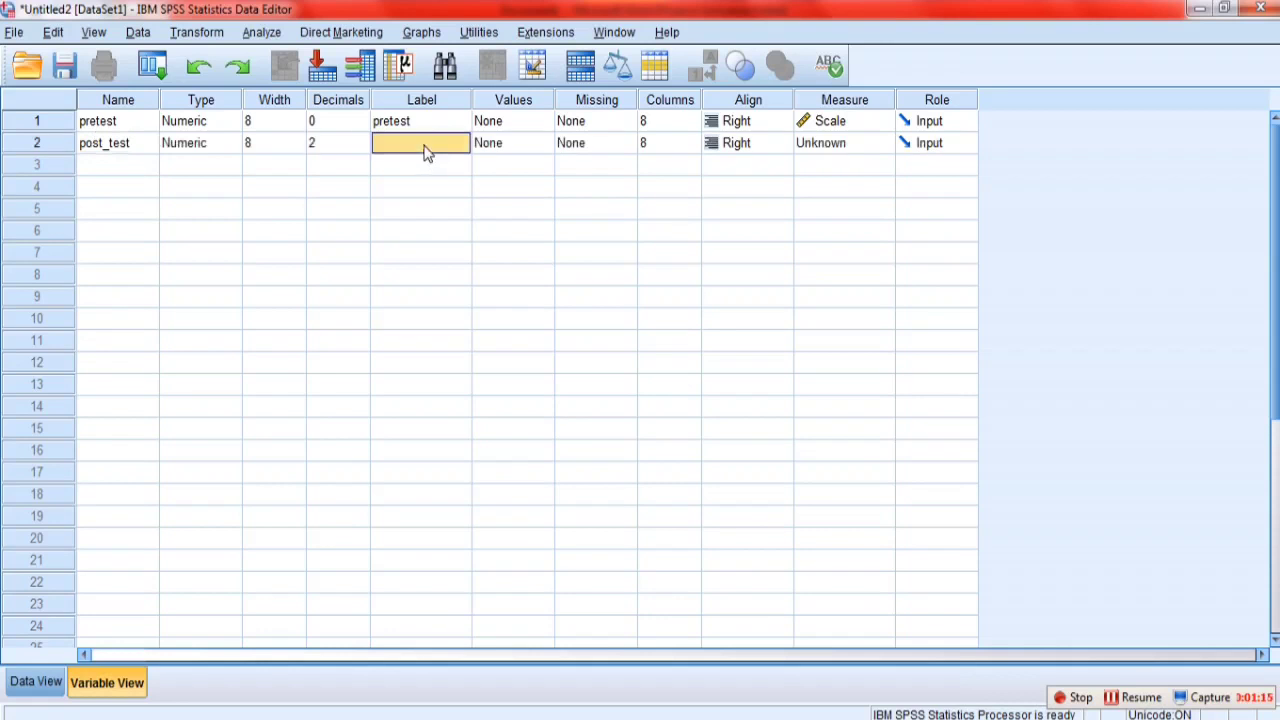
left_click(357, 147)
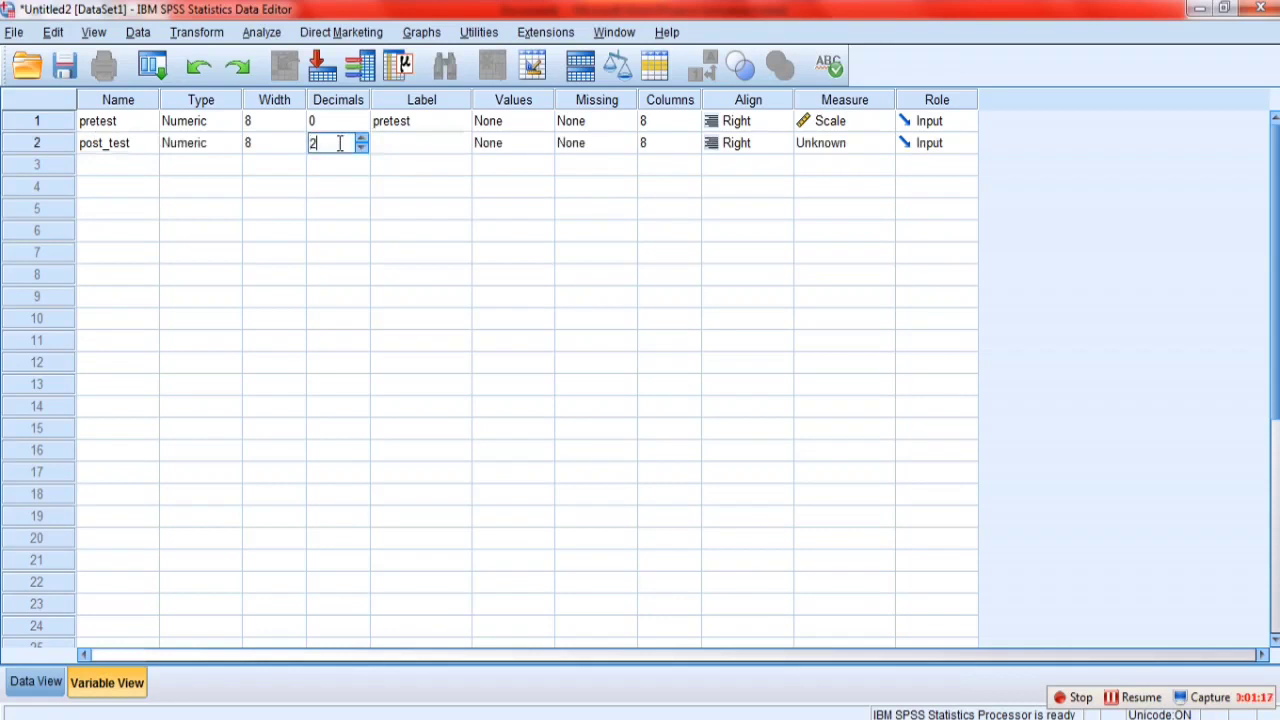
key("BackSpace")
type("0")
left_click(400, 143)
type("post ")
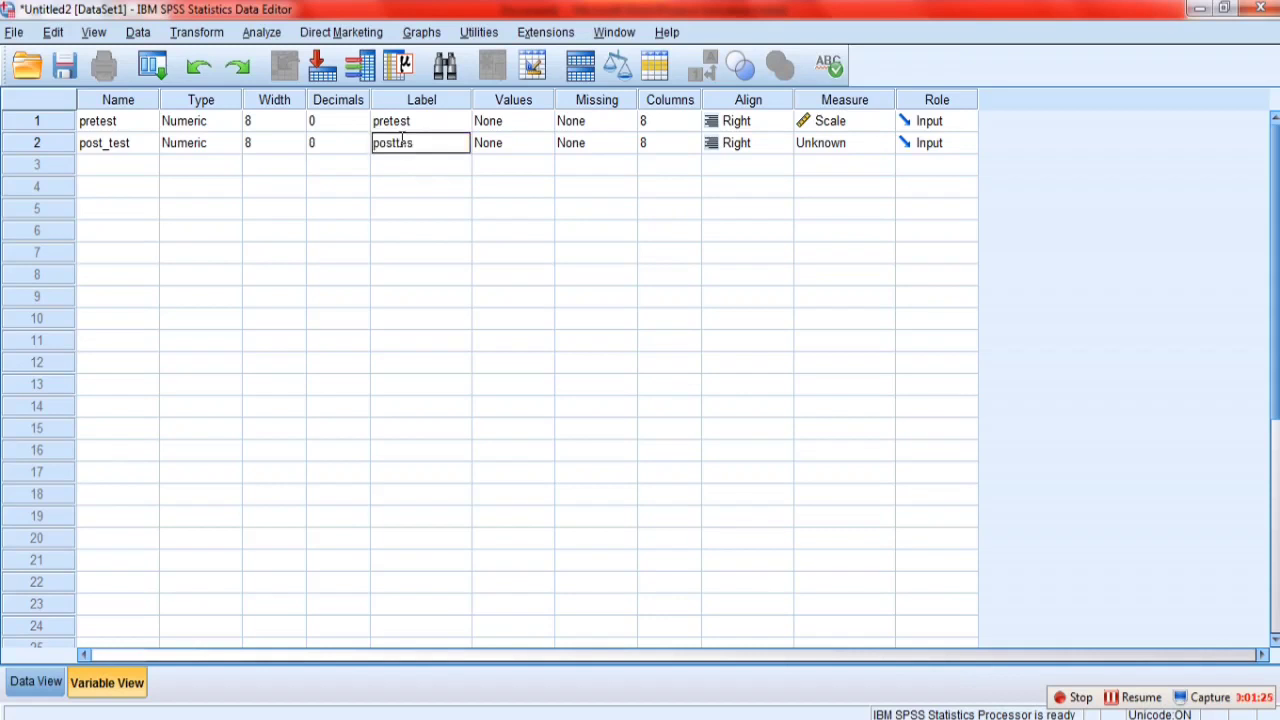
type("test")
left_click(401, 142)
left_click(823, 148)
left_click(834, 165)
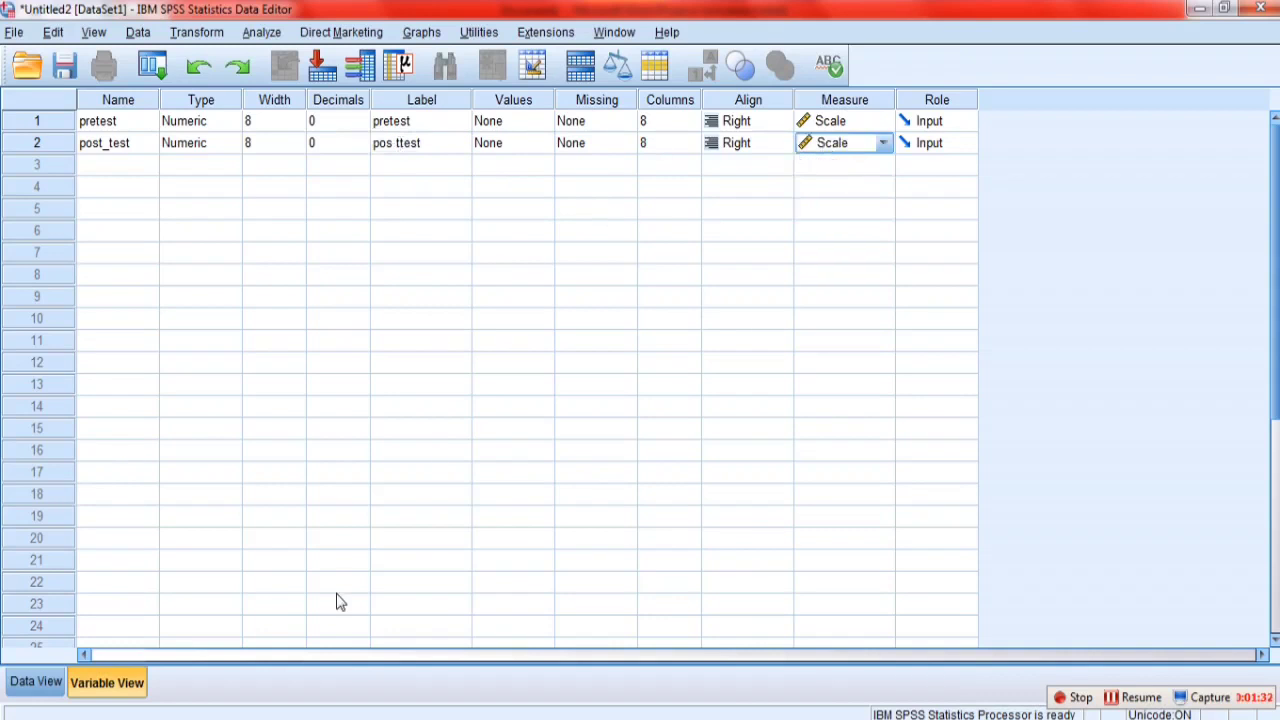
Step: Copy the pretest scores from the Word table into the pretest column of the SPSS data sheet, starting at row 1
left_click(48, 686)
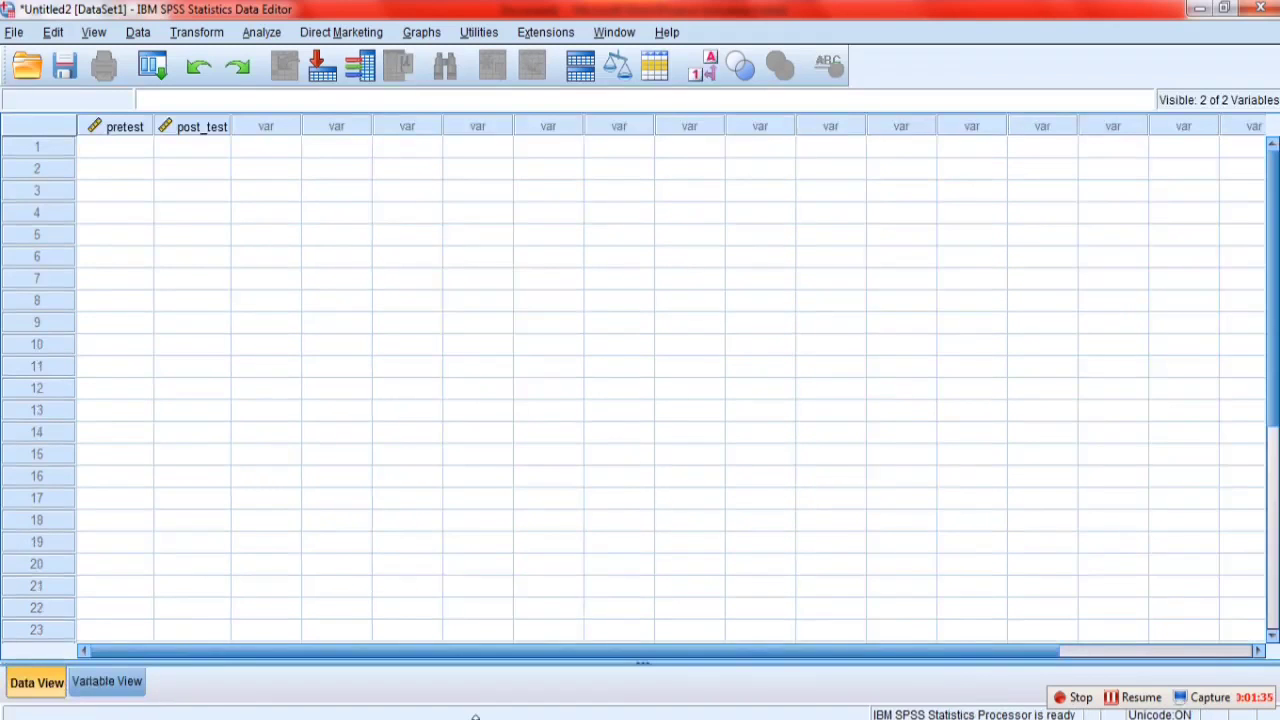
left_click(577, 645)
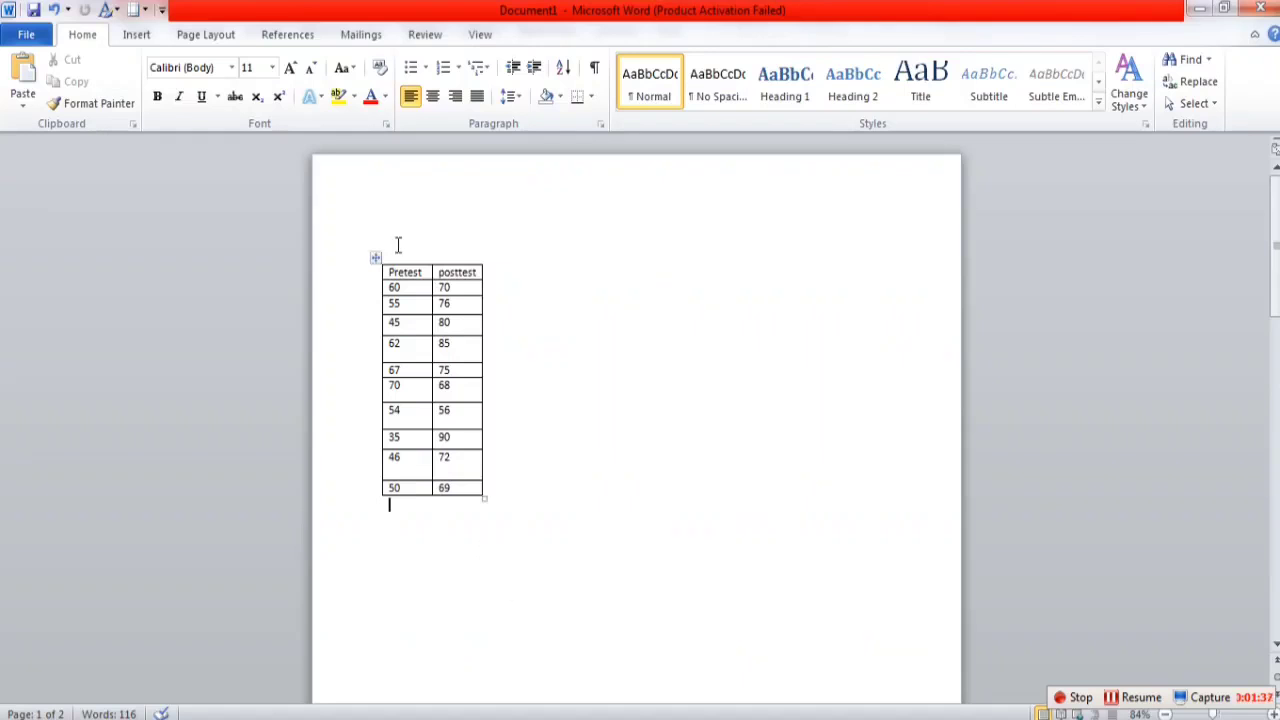
left_click_drag(381, 288, 401, 508)
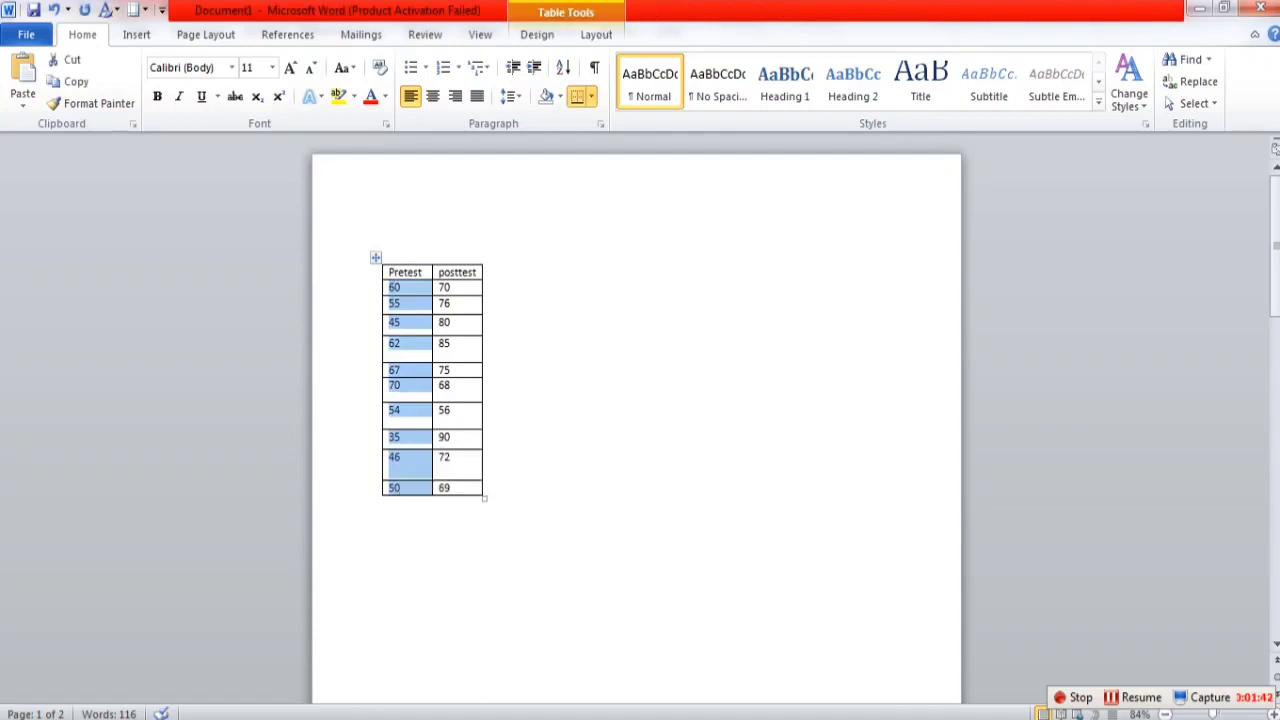
key("alt+Tab")
left_click_drag(128, 150, 125, 346)
key("ctrl+v")
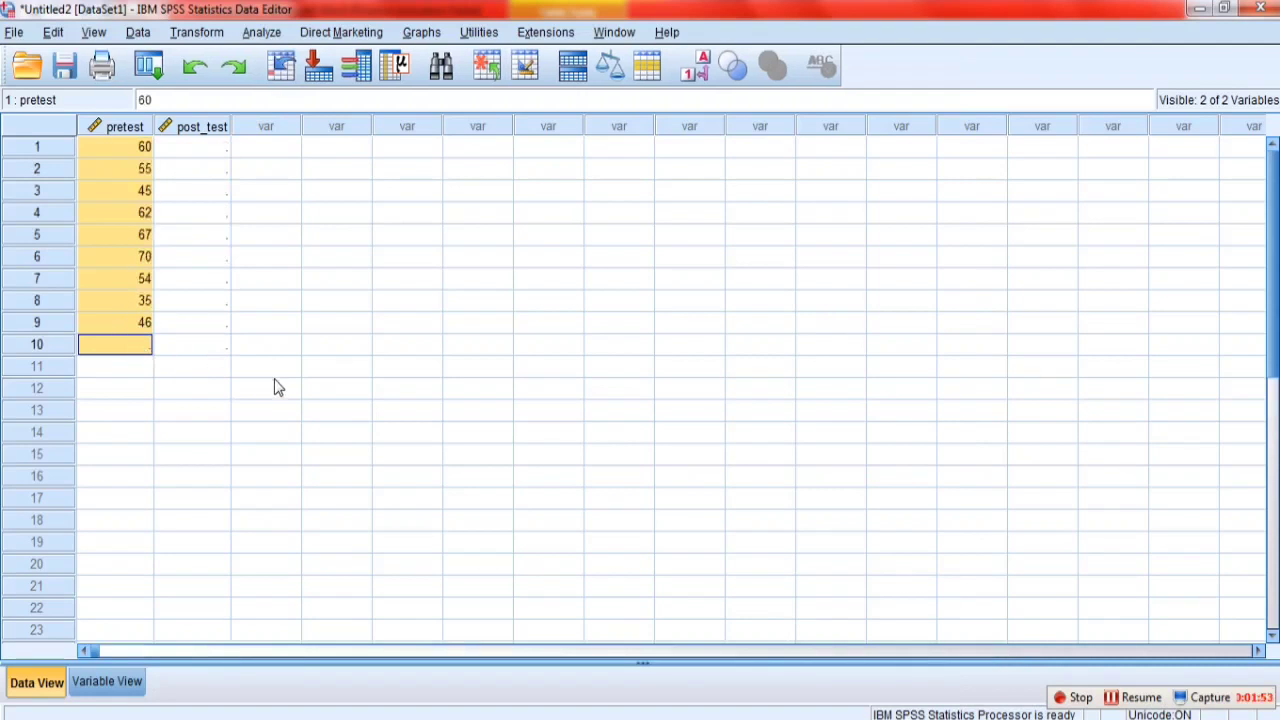
Step: Copy the posttest scores from the Word table into the post_test column in SPSS, starting at row 1
key("alt+Tab")
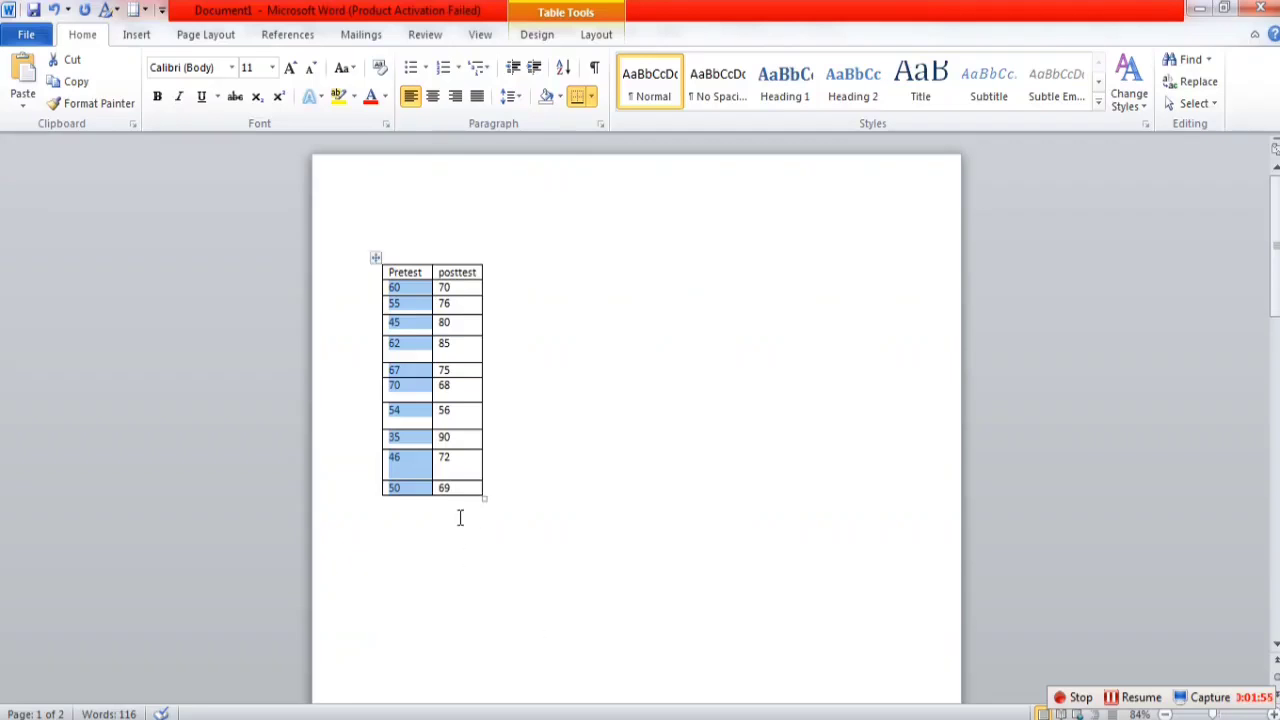
left_click_drag(438, 292, 444, 500)
key("ctrl+c")
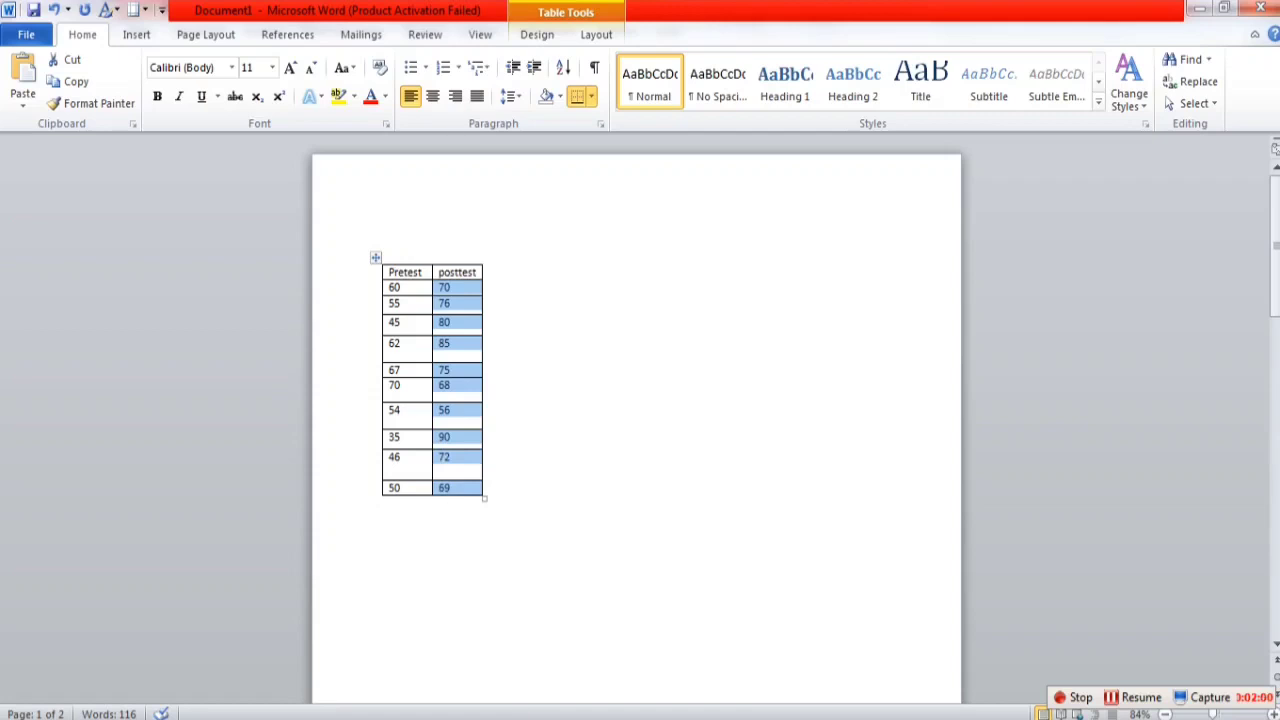
key("alt+Tab")
left_click_drag(181, 150, 183, 350)
key("ctrl+v")
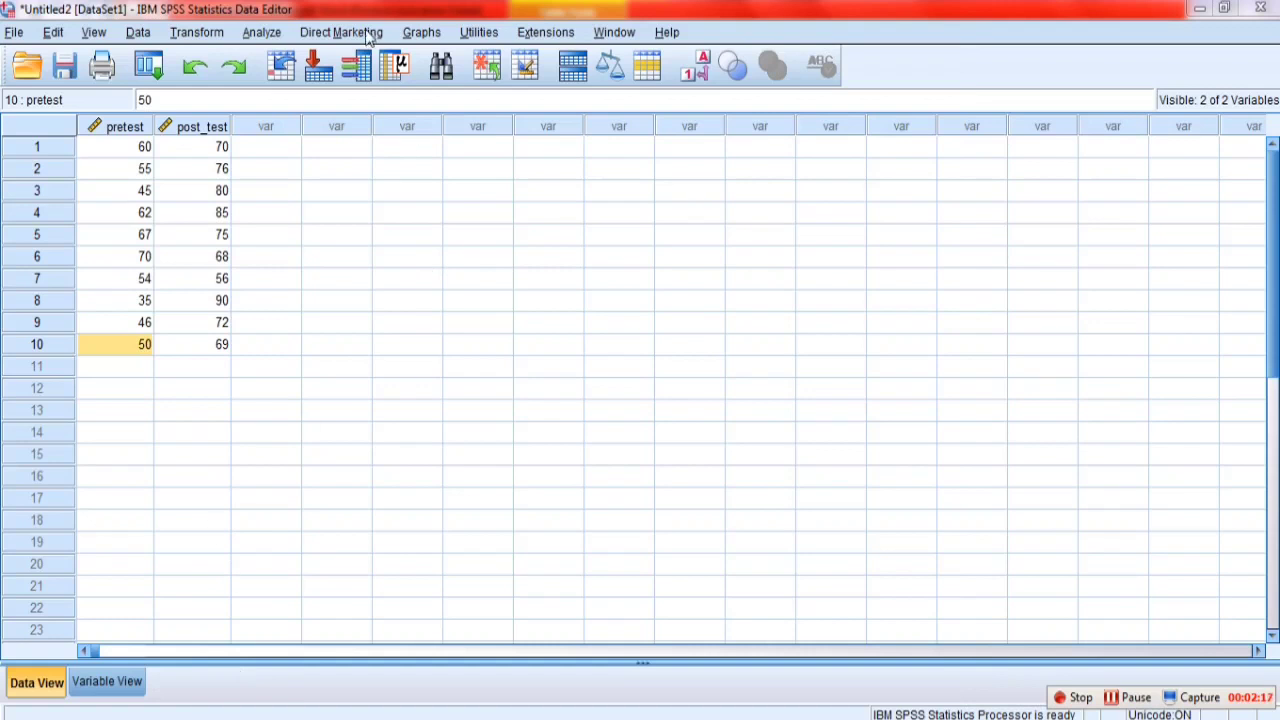
Step: Set up a Paired-Samples T Test with pretest as Variable1 and post_test as Variable2 of pair 1
left_click(280, 36)
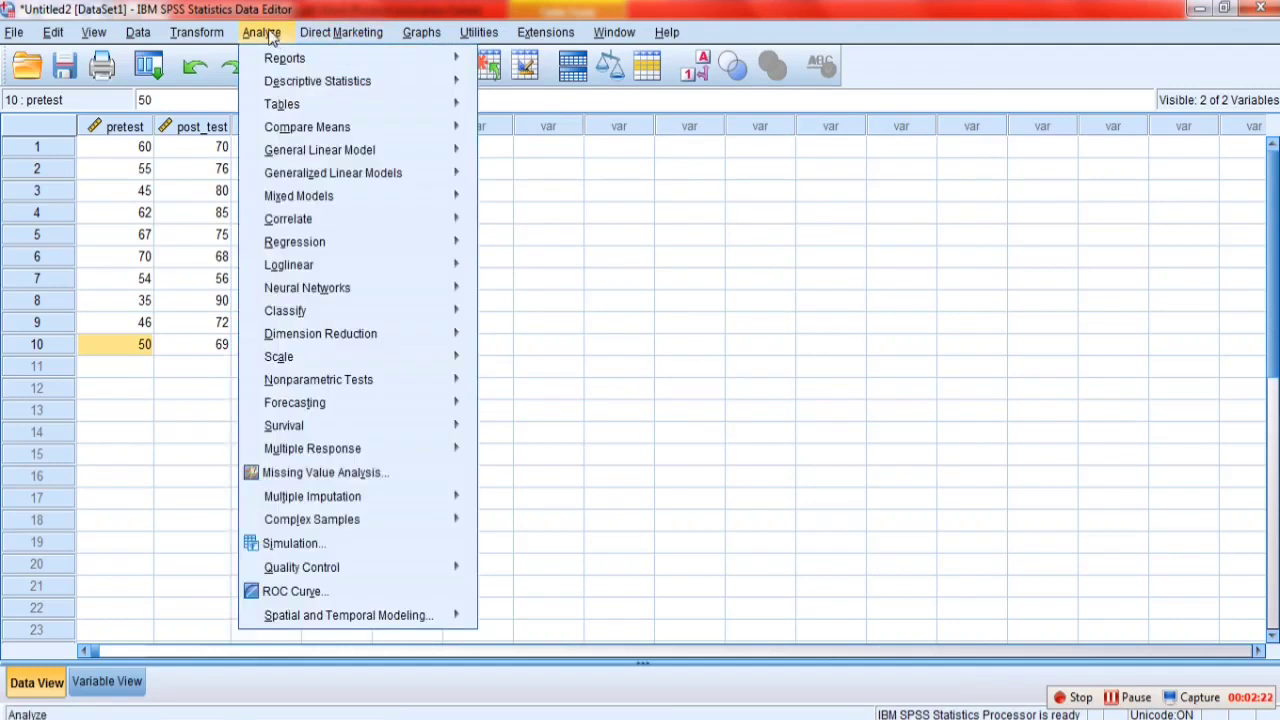
left_click(272, 34)
left_click(272, 34)
mouse_move(395, 133)
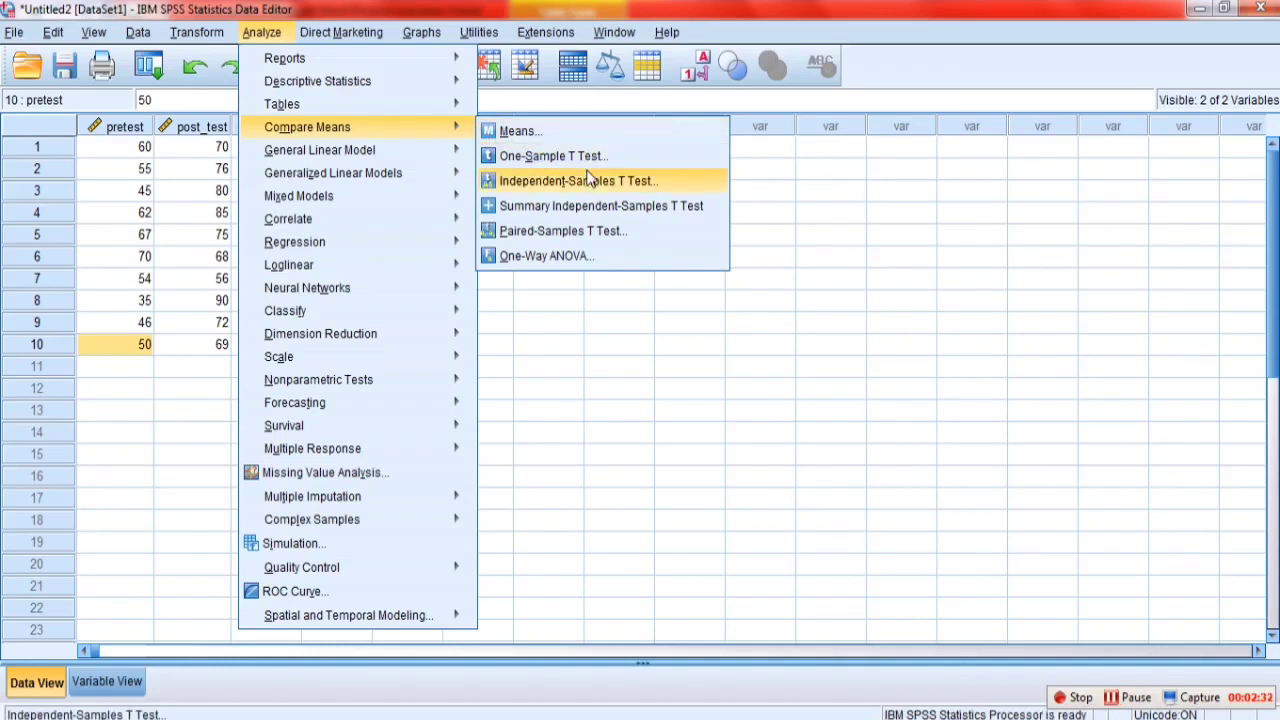
left_click(592, 231)
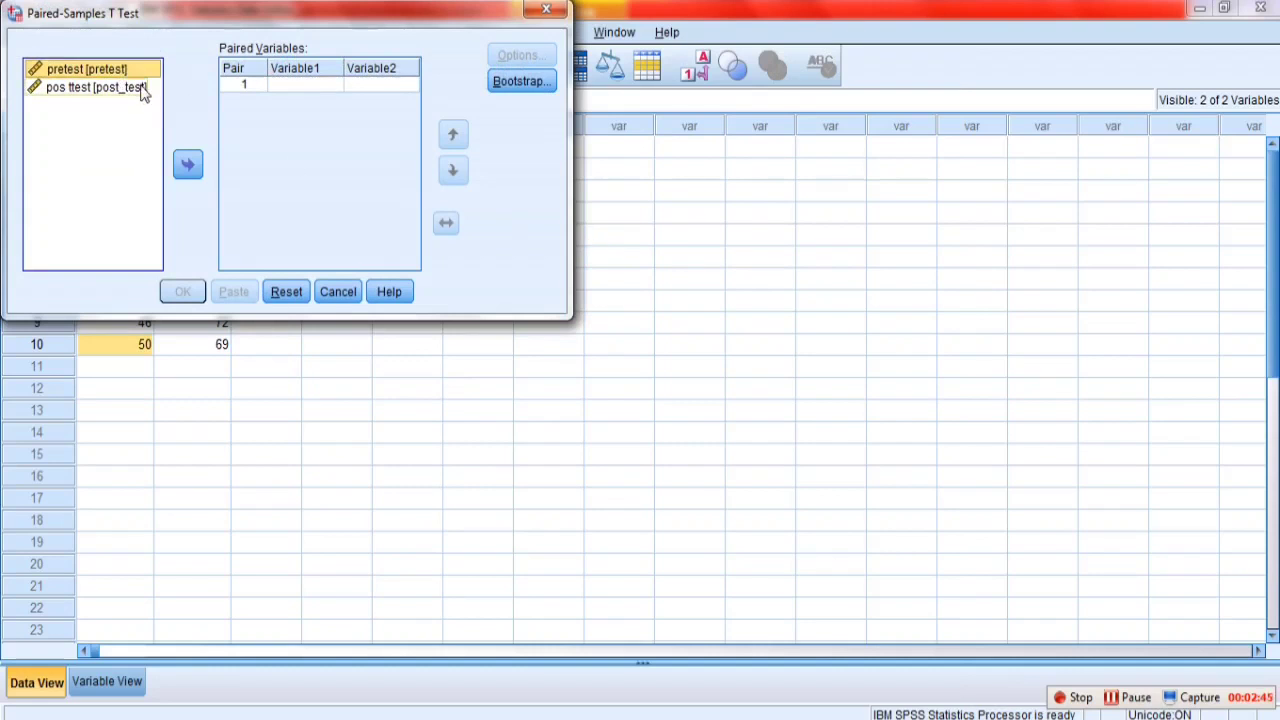
left_click(143, 90)
left_click(131, 72)
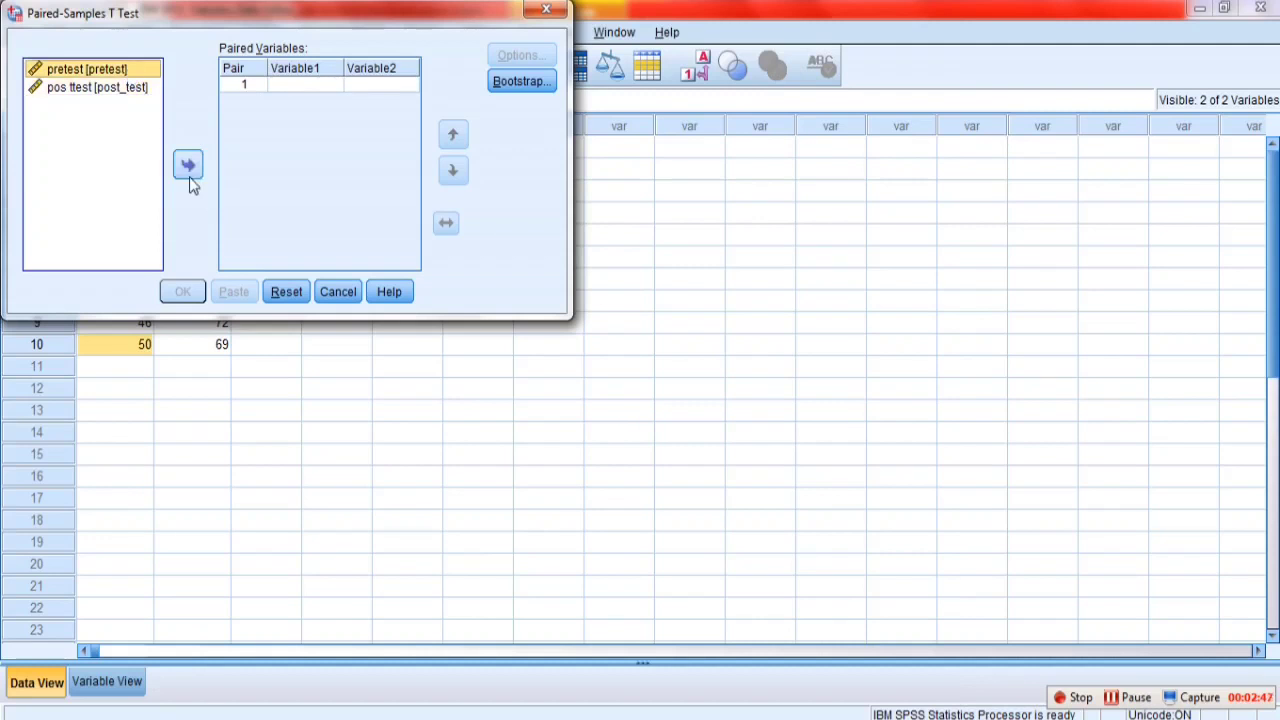
left_click(190, 180)
left_click(98, 88)
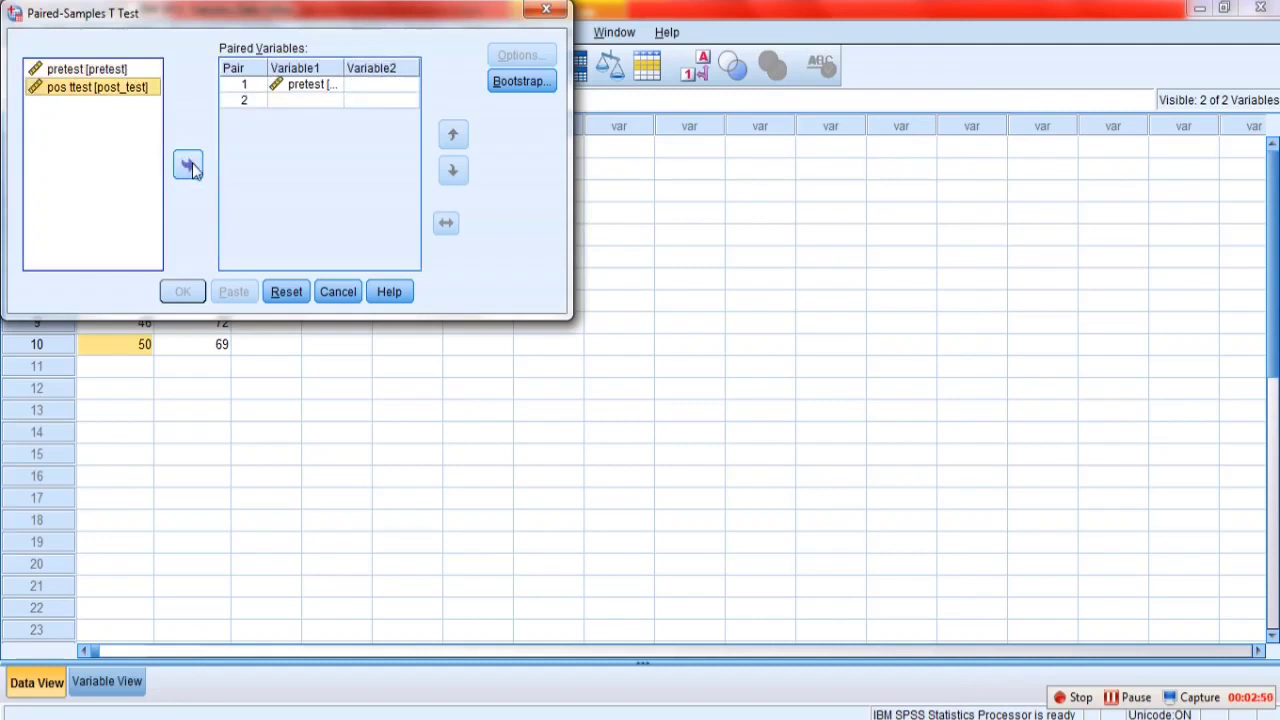
left_click(191, 167)
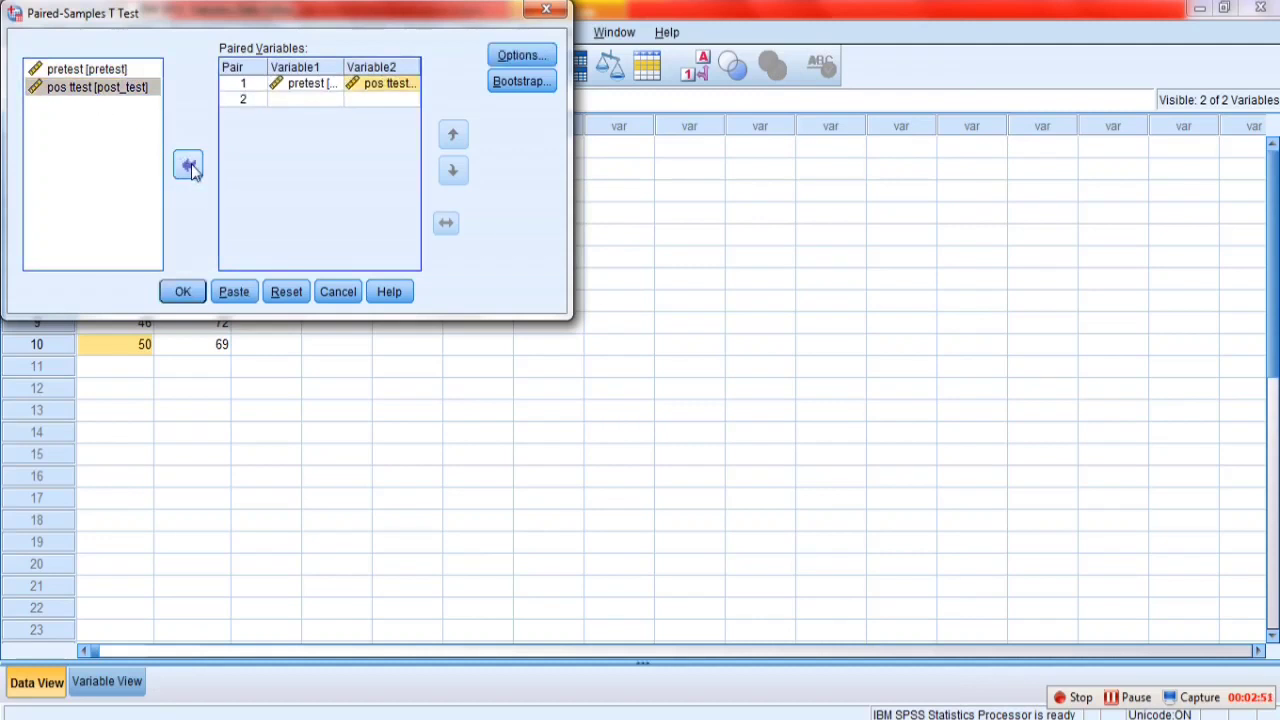
Step: Run the paired test with a 95% confidence interval, excluding cases analysis by analysis, and dismiss the Windows color scheme prompt
left_click(521, 57)
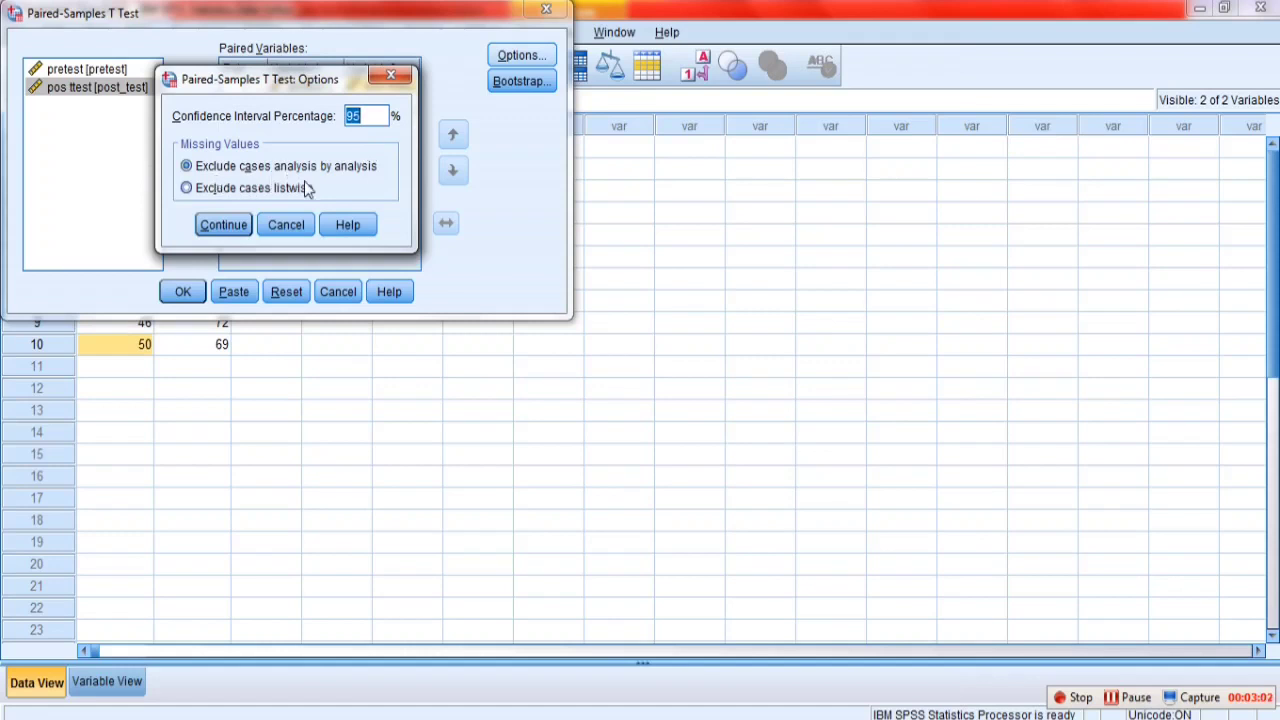
left_click(226, 225)
left_click(192, 295)
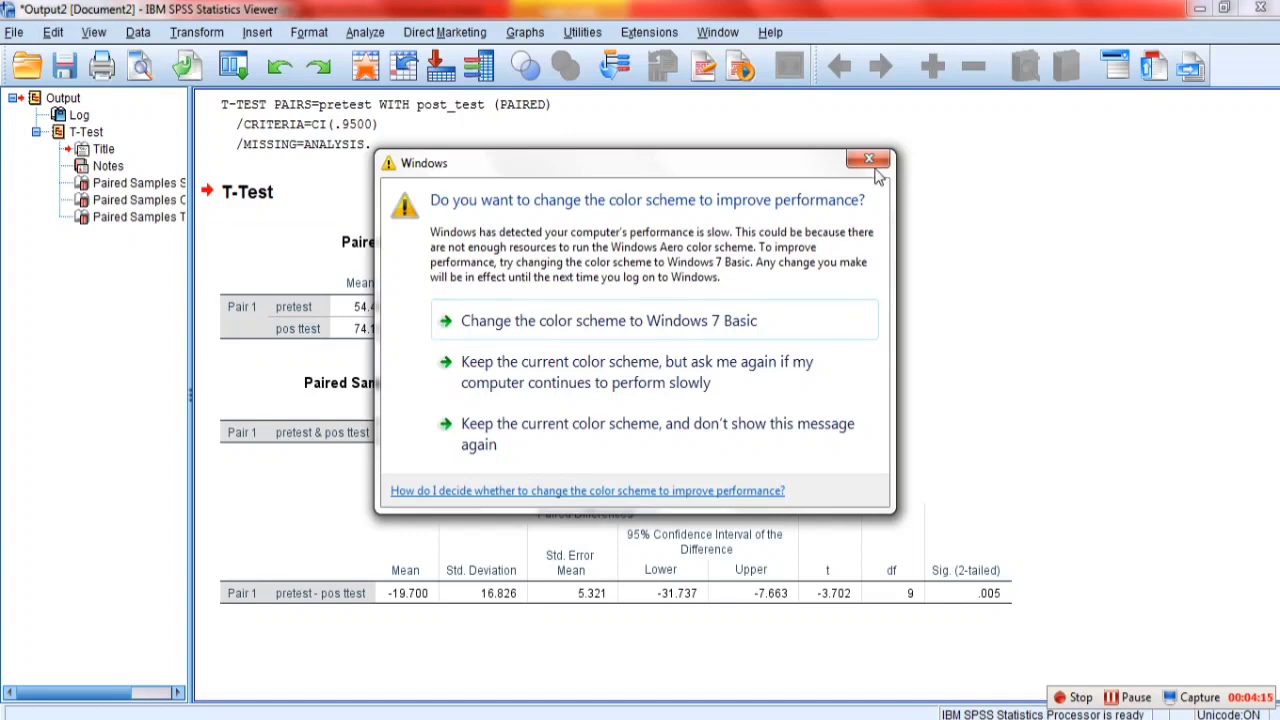
left_click(874, 161)
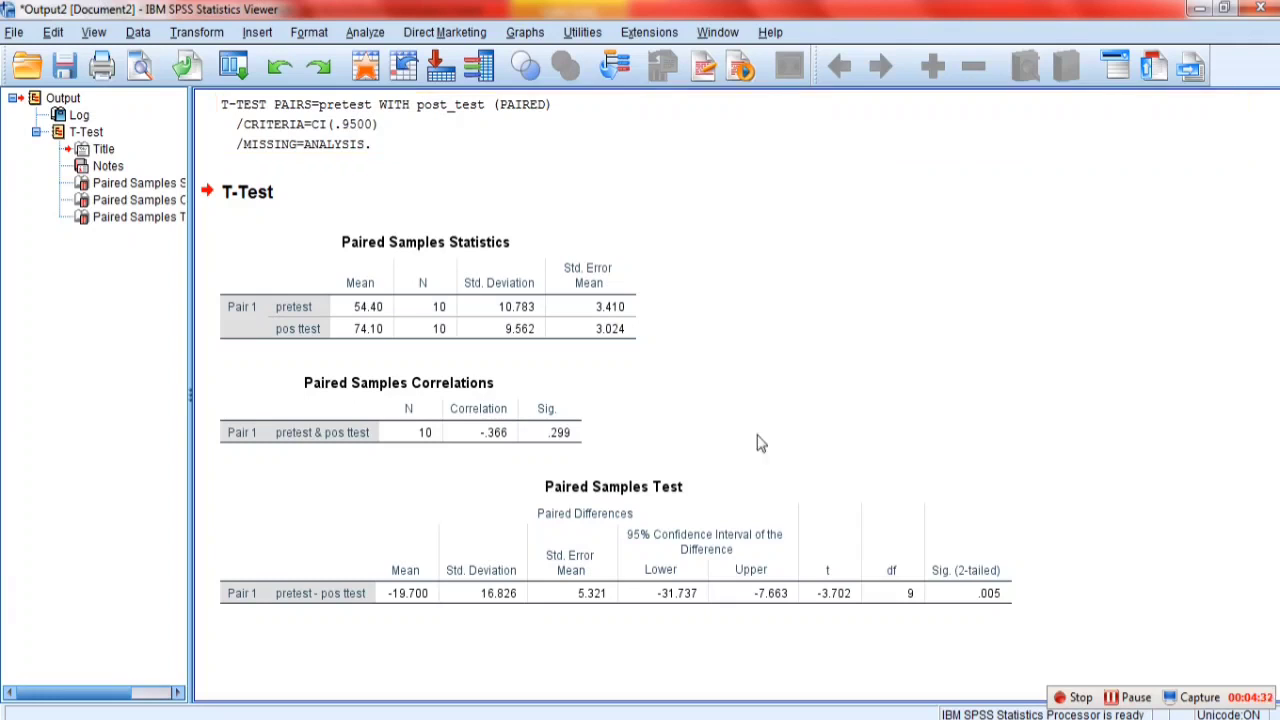
left_click(660, 527)
left_click(1075, 697)
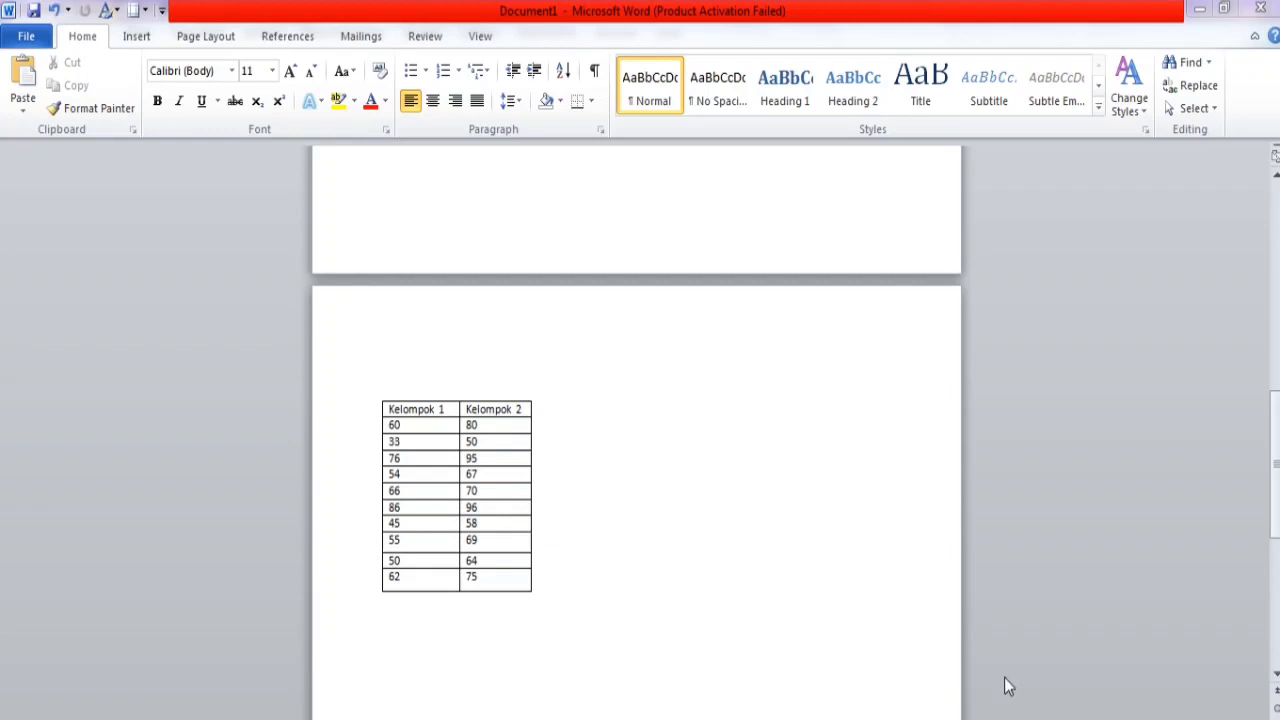
left_click(881, 166)
Step: Switch to the empty SPSS dataset and define its first variable with the name kelompok
mouse_move(490, 715)
left_click(490, 650)
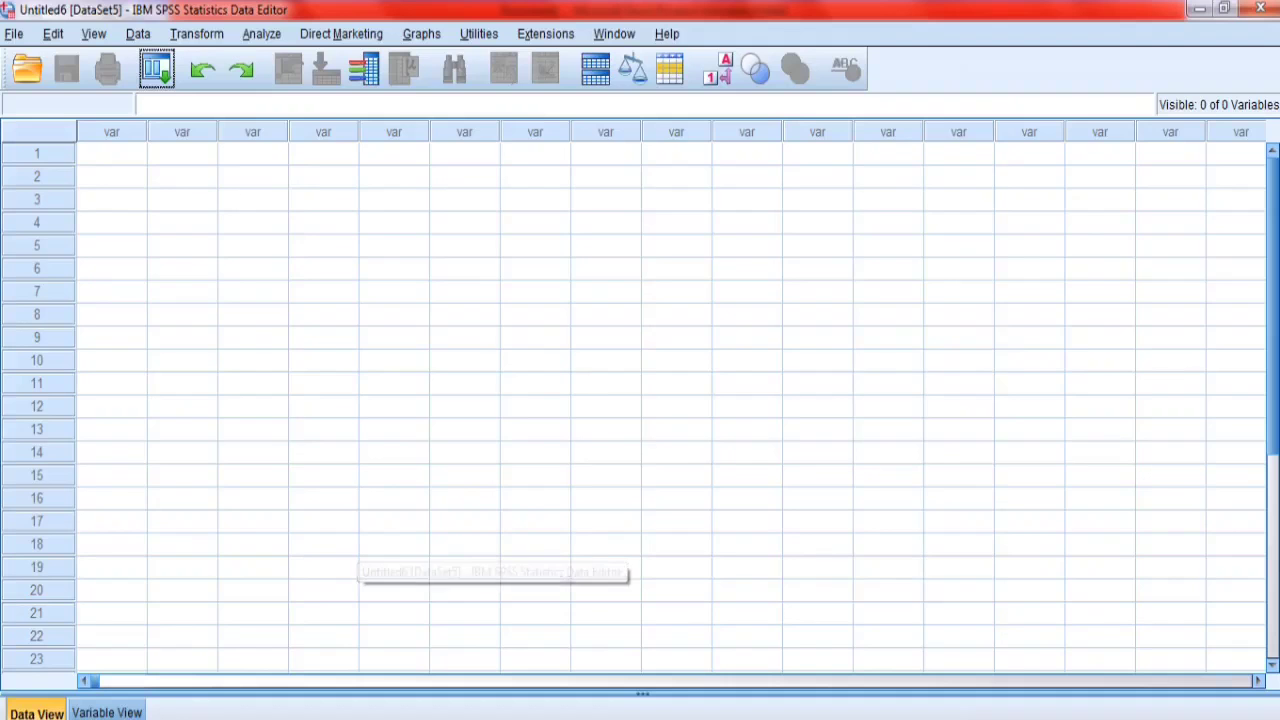
left_click(127, 712)
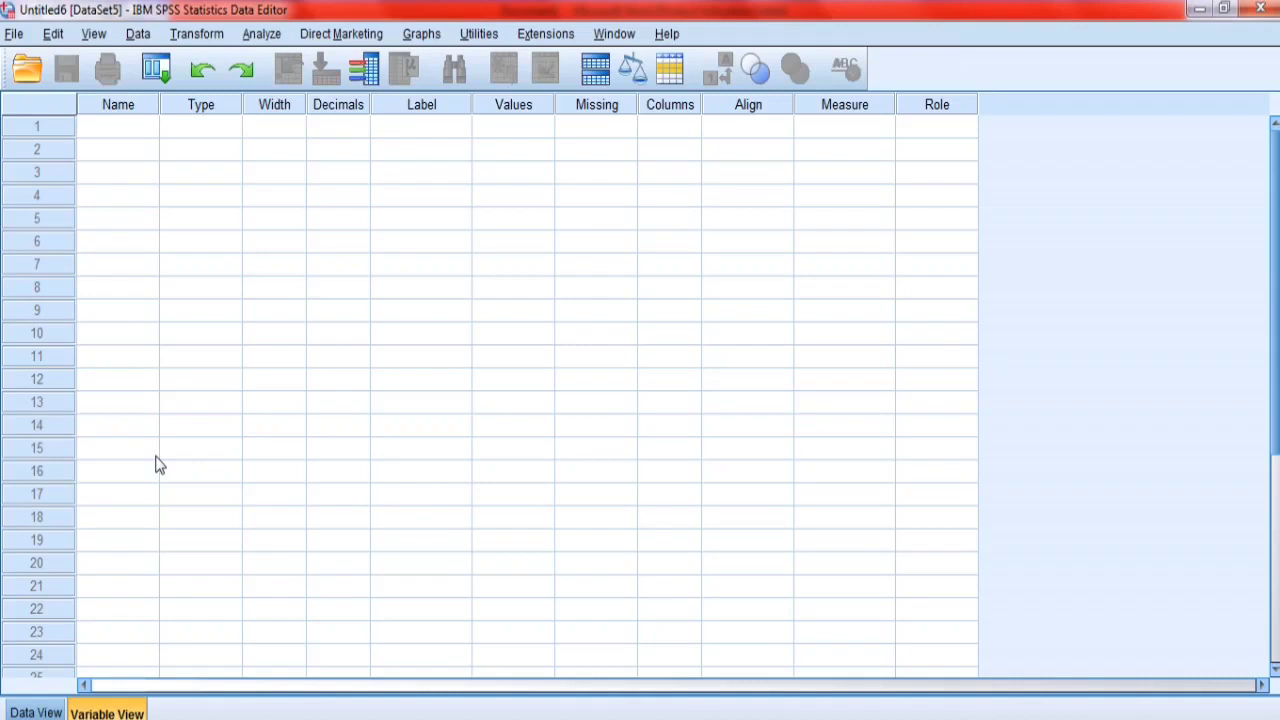
left_click(124, 137)
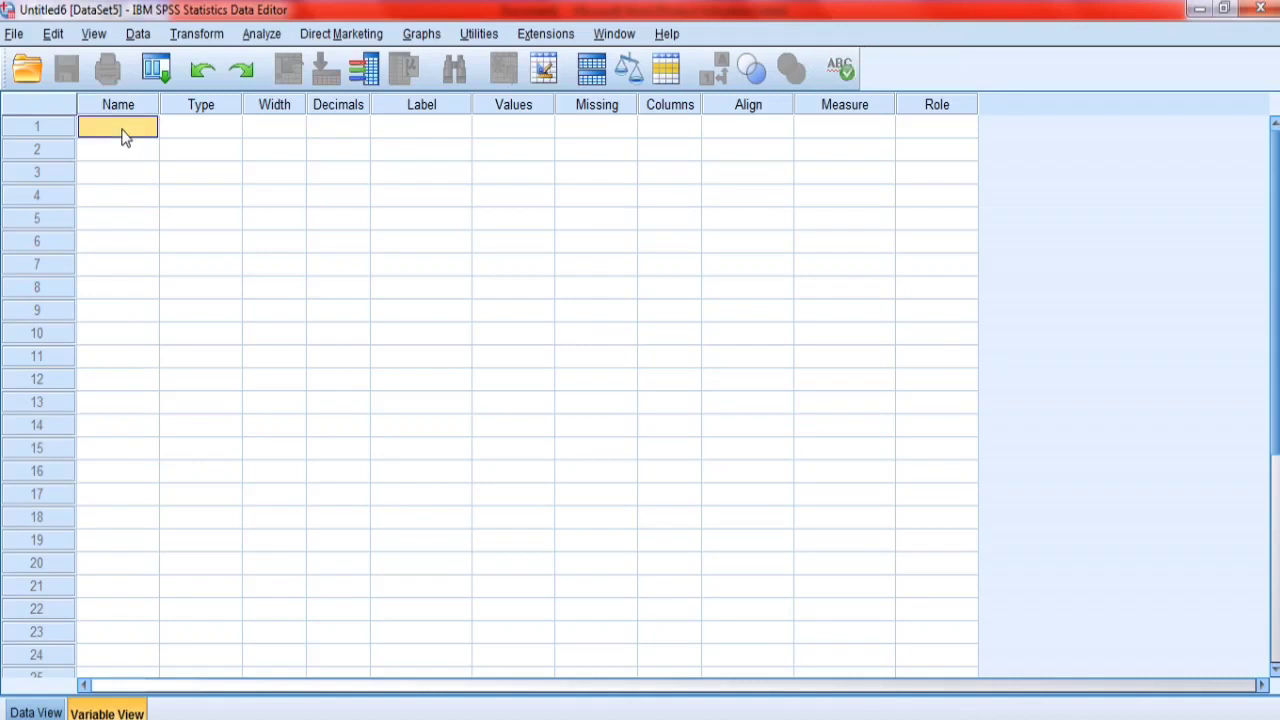
type("kelompok")
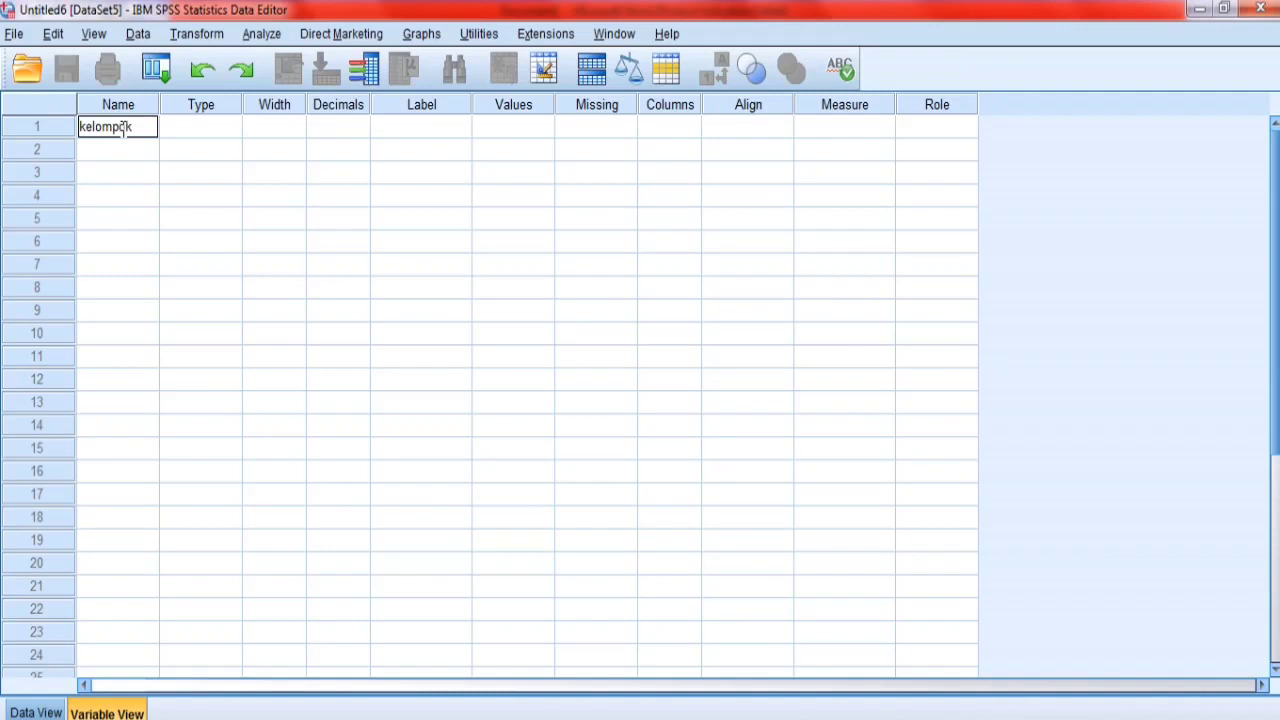
Step: Give the kelompok variable 0 decimals, the label kelompok and the Scale measurement level
left_click(348, 128)
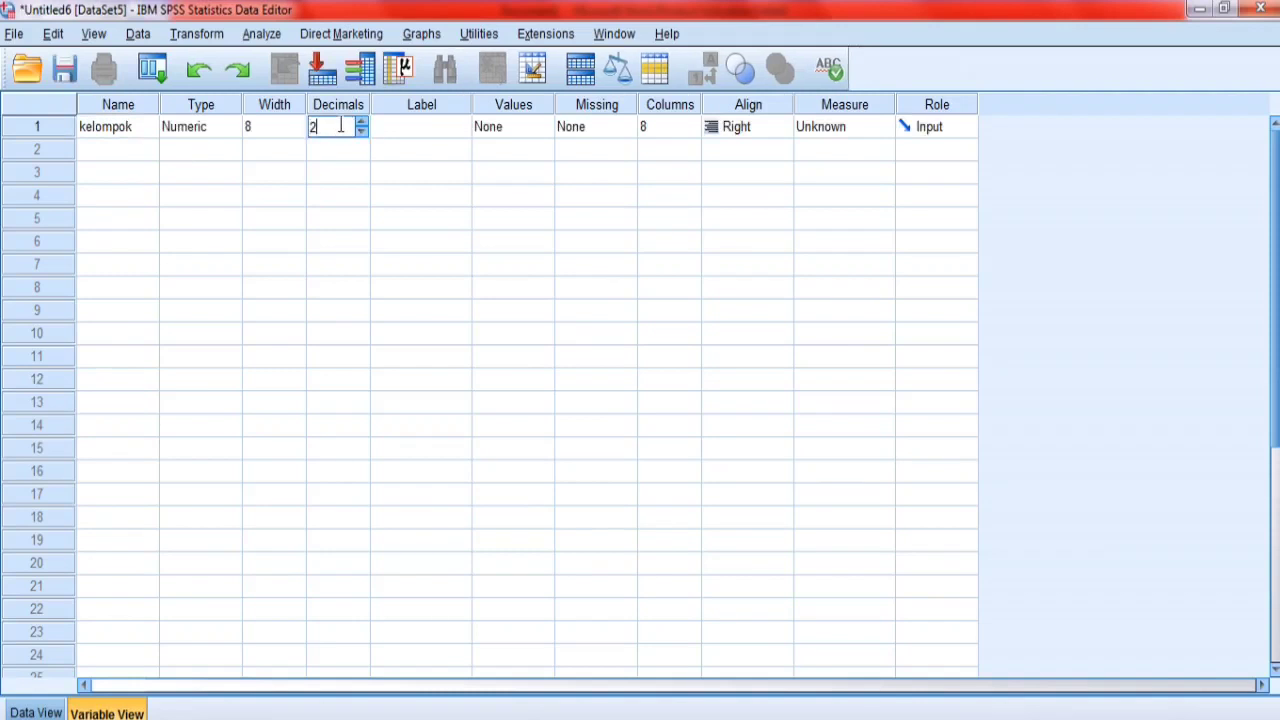
key("BackSpace")
type("0")
left_click(426, 135)
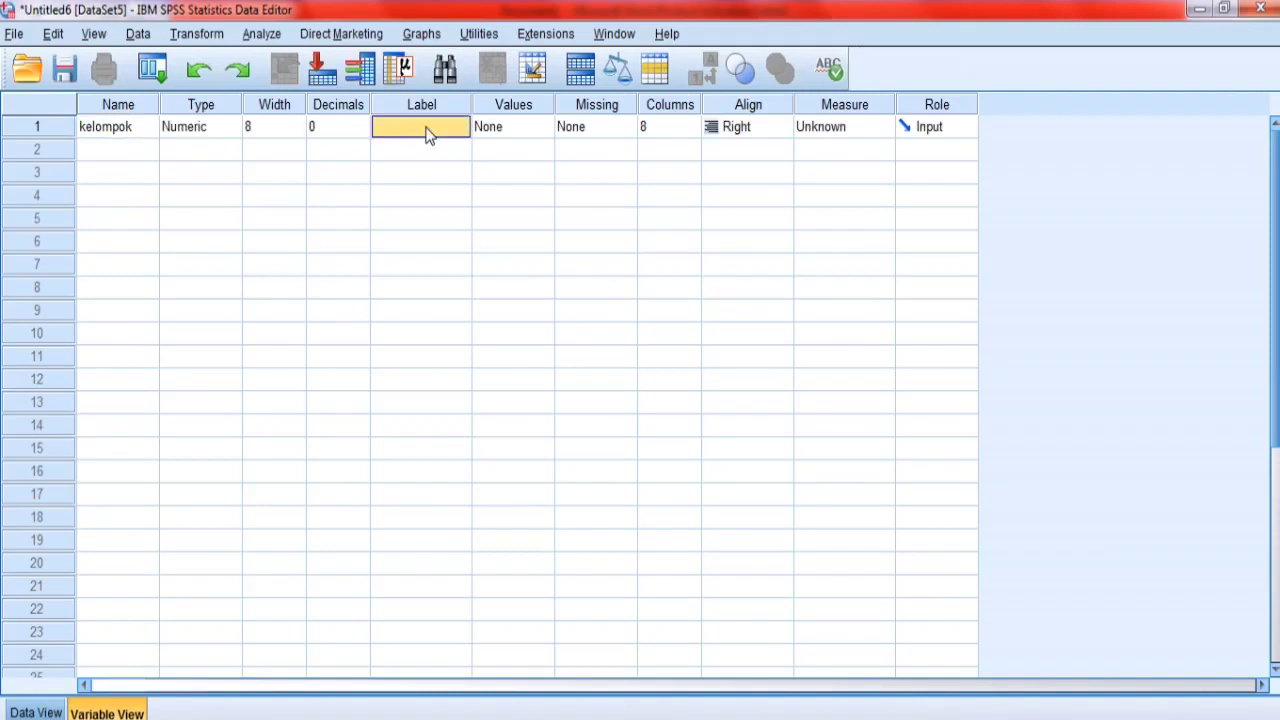
type("kelompok")
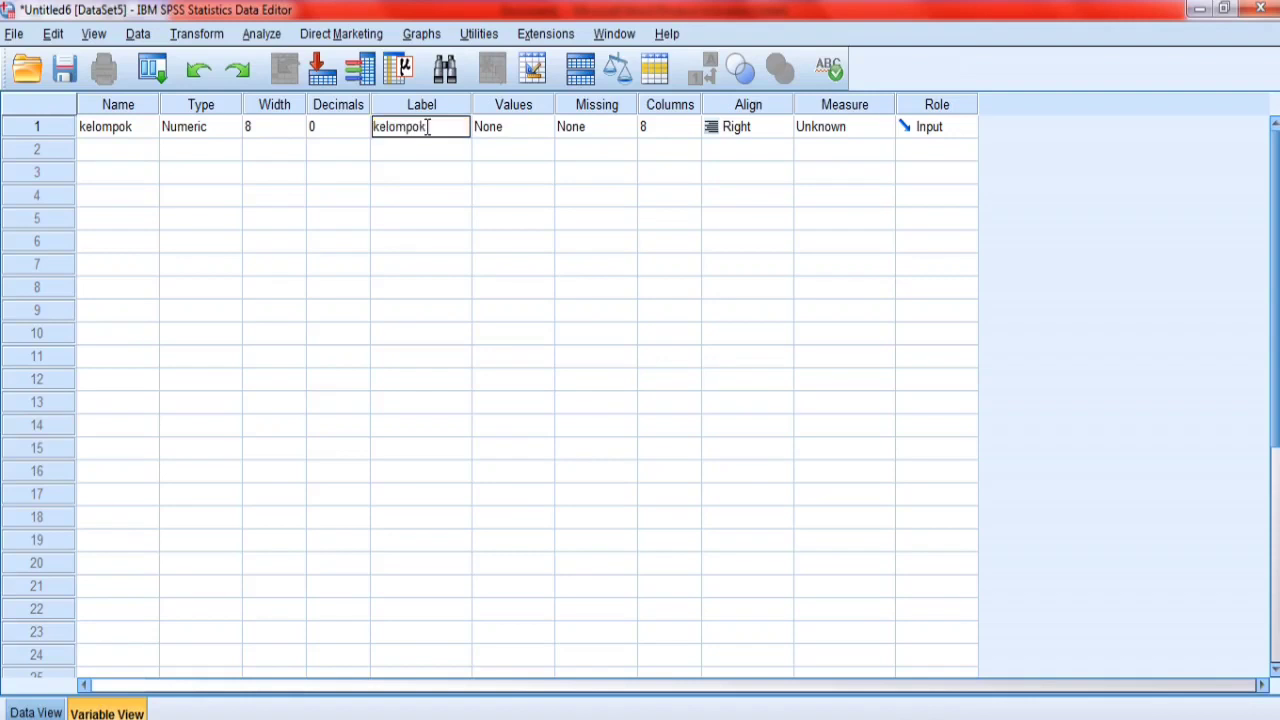
left_click(862, 129)
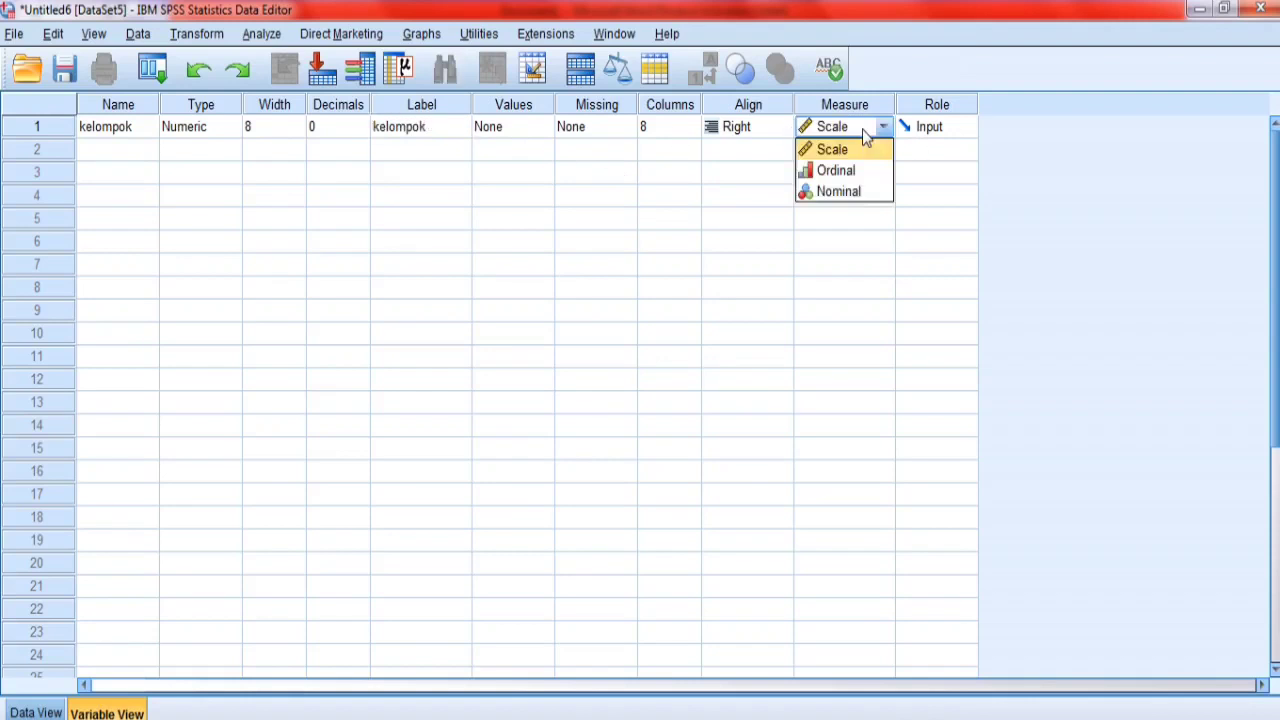
left_click(861, 149)
Step: Add a second variable named nilai with 0 decimals
left_click(116, 149)
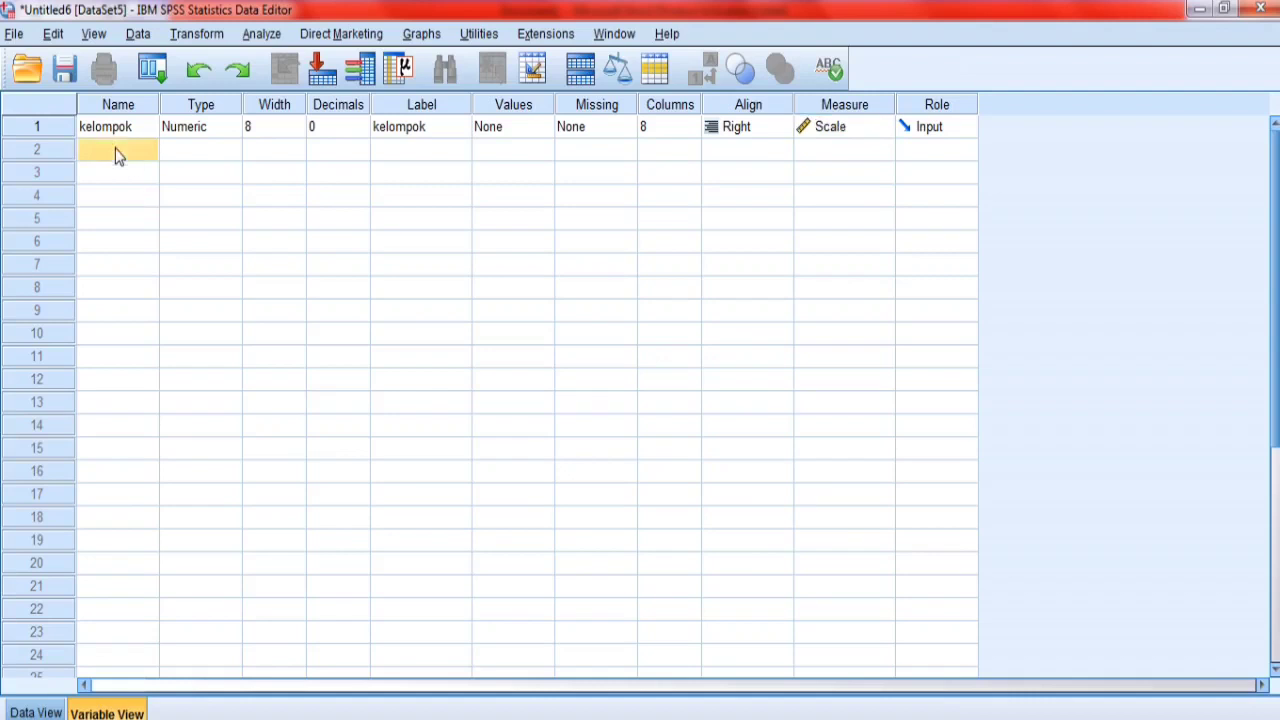
type("nilai")
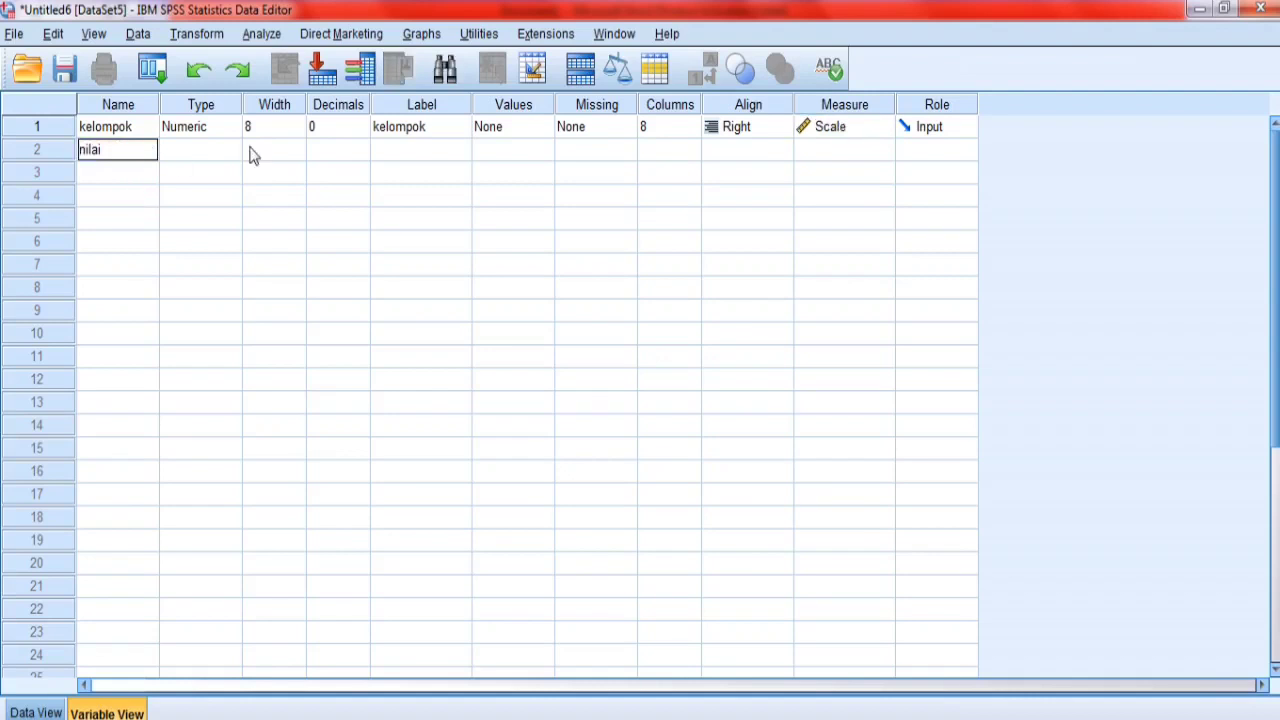
left_click(356, 154)
type("0")
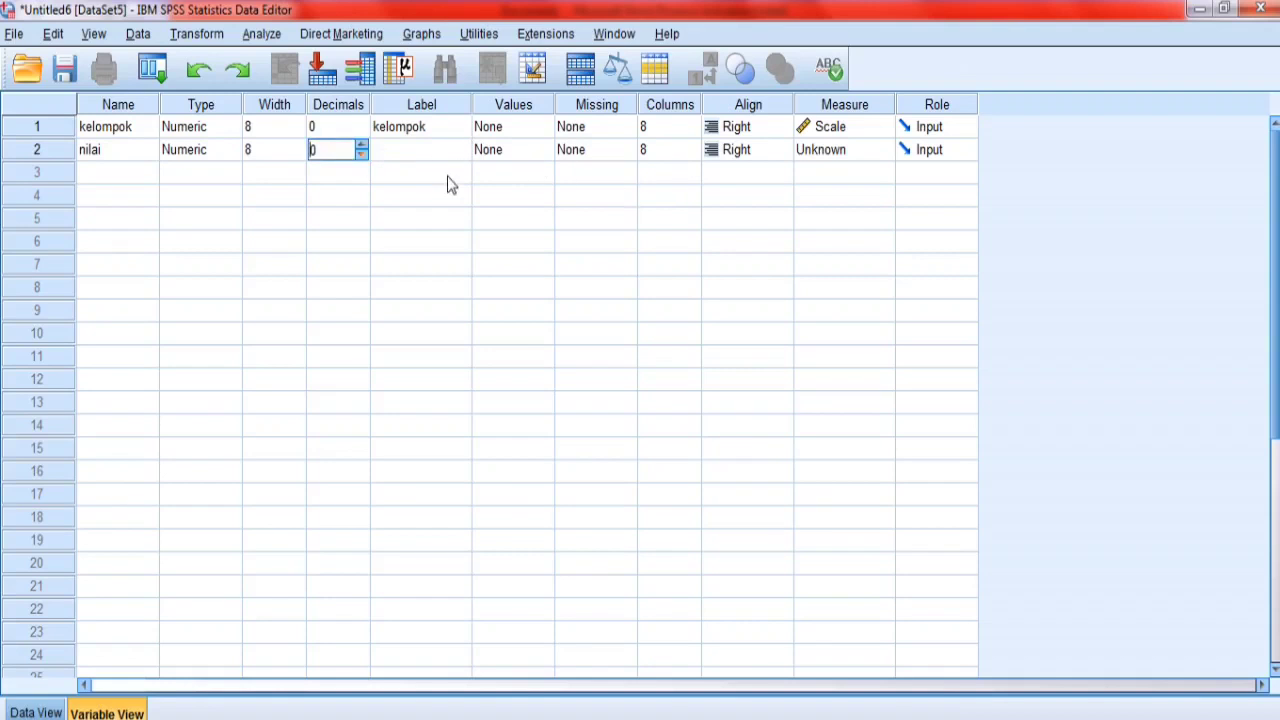
Step: Label the second variable nilai and set its measurement level to Scale
left_click(430, 152)
type("nilzi")
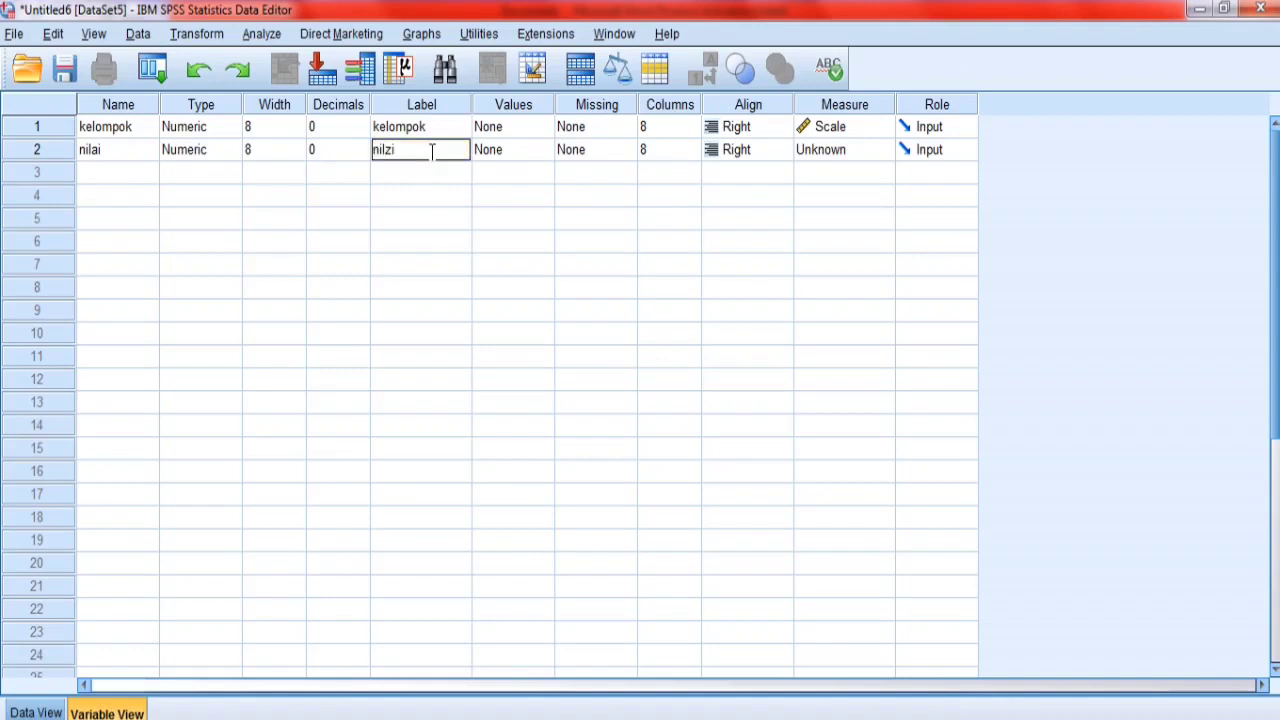
key("BackSpace")
key("BackSpace")
key("BackSpace")
type("ai")
key("BackSpace")
key("BackSpace")
type("lai")
left_click(842, 149)
left_click(842, 169)
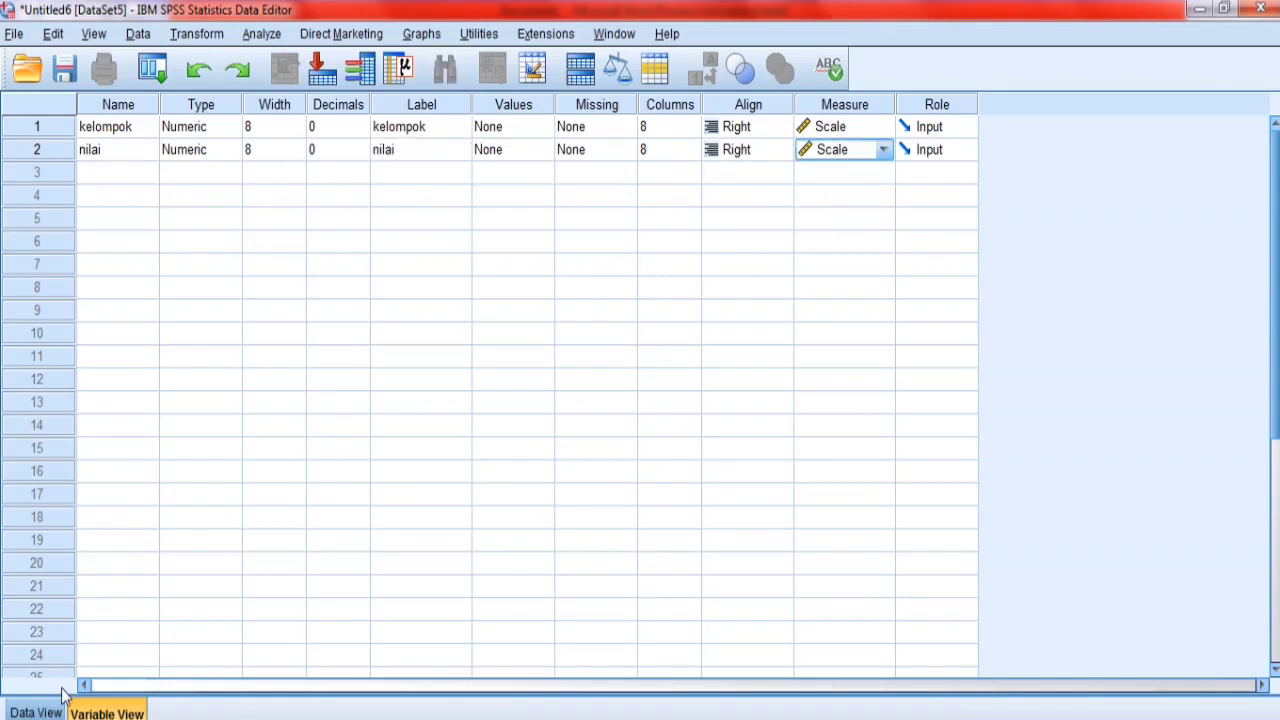
Step: Fill rows 1 to 10 of the kelompok data column with the group code 1
left_click(36, 712)
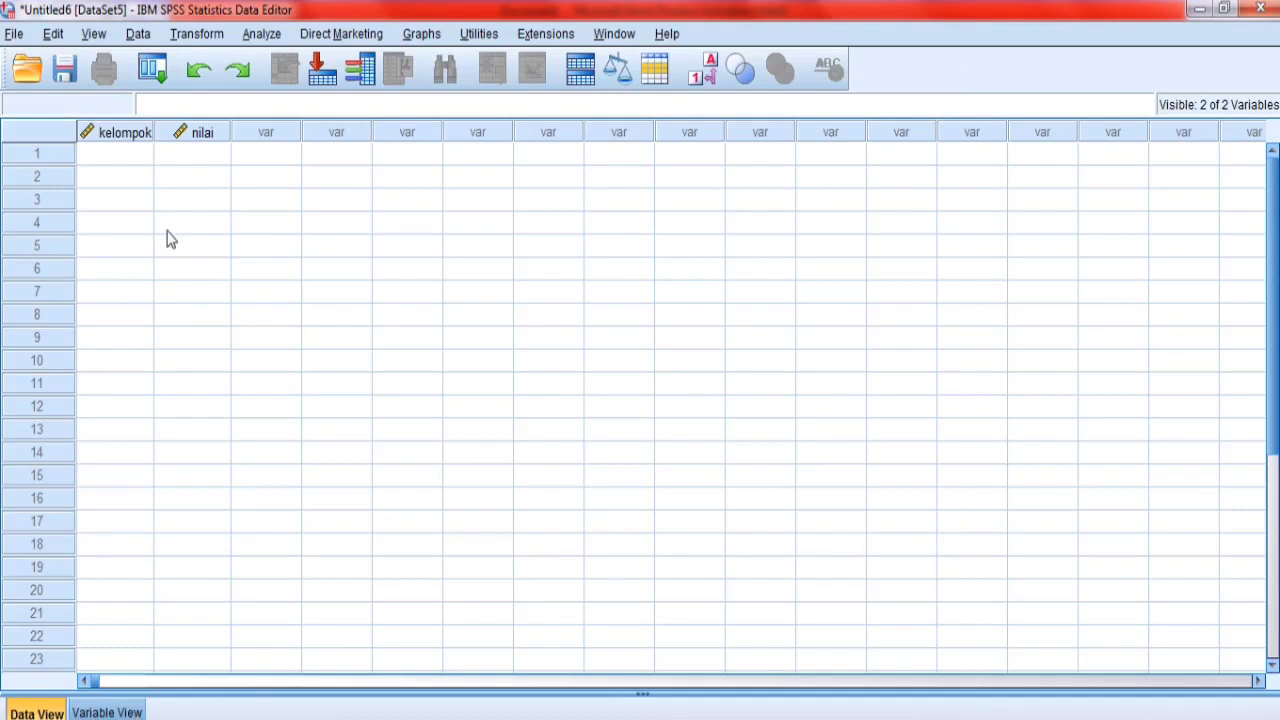
key("alt+Tab")
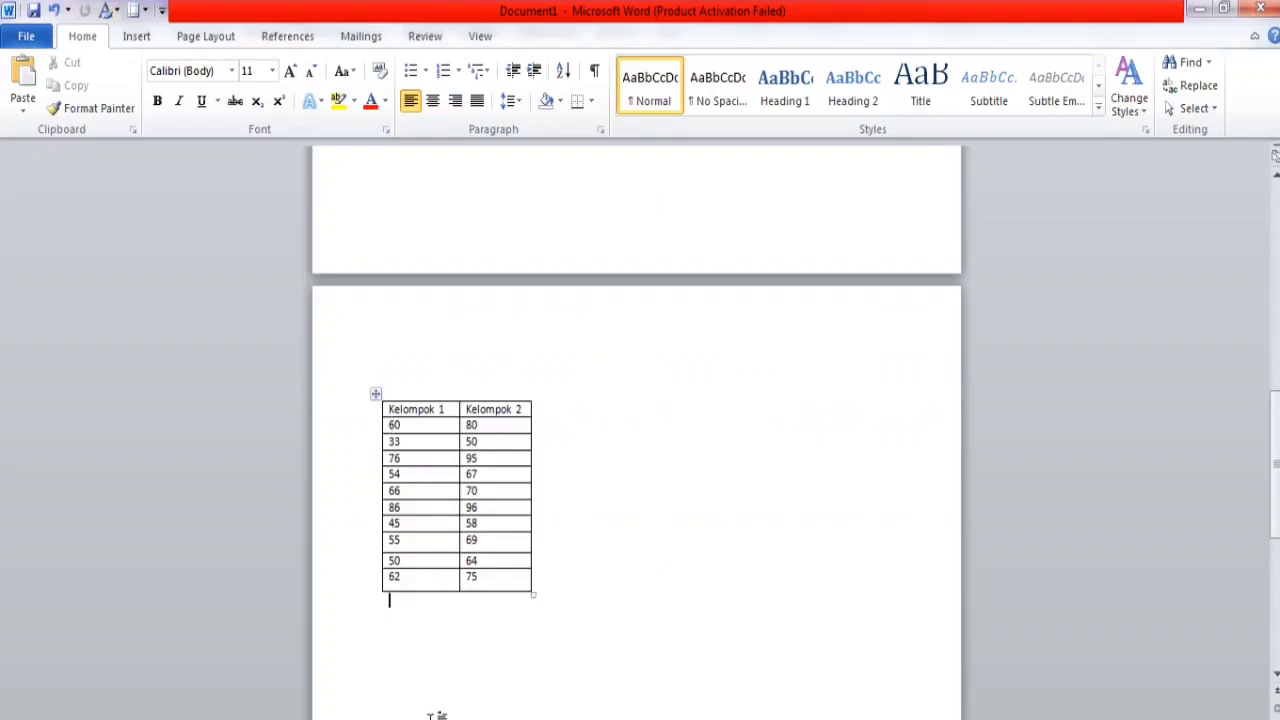
key("alt+Tab")
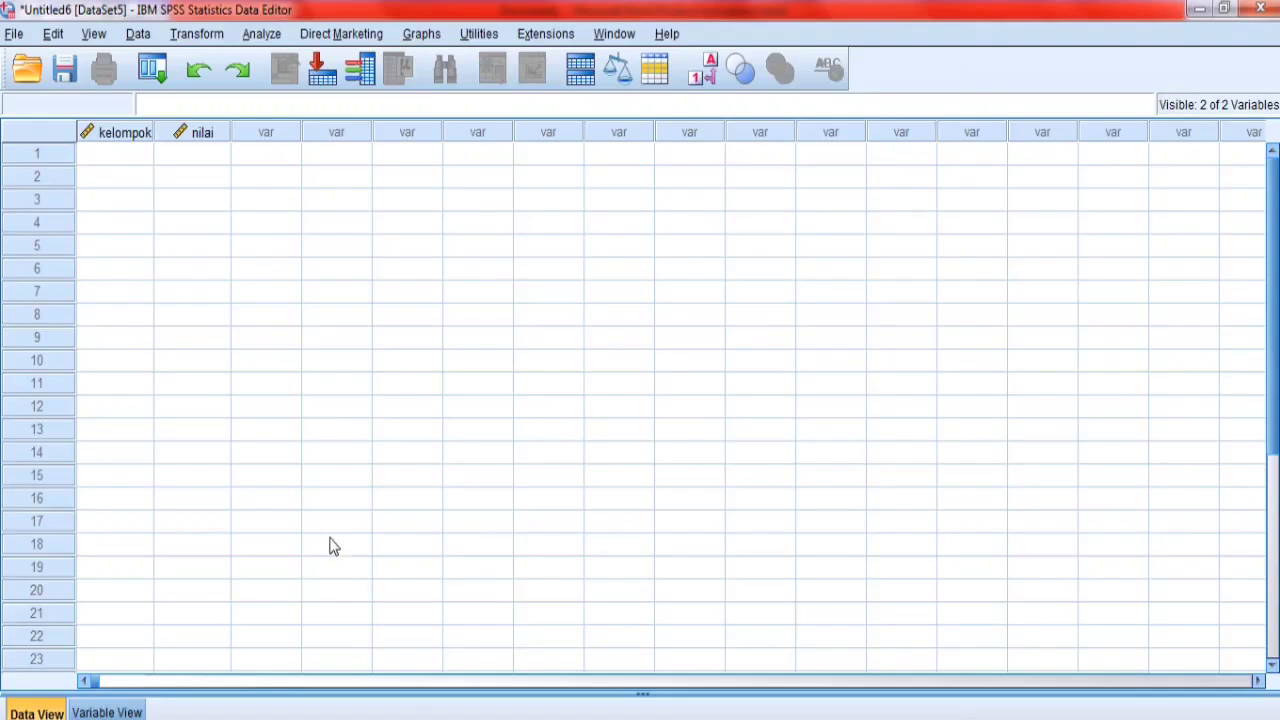
left_click(111, 155)
type("1")
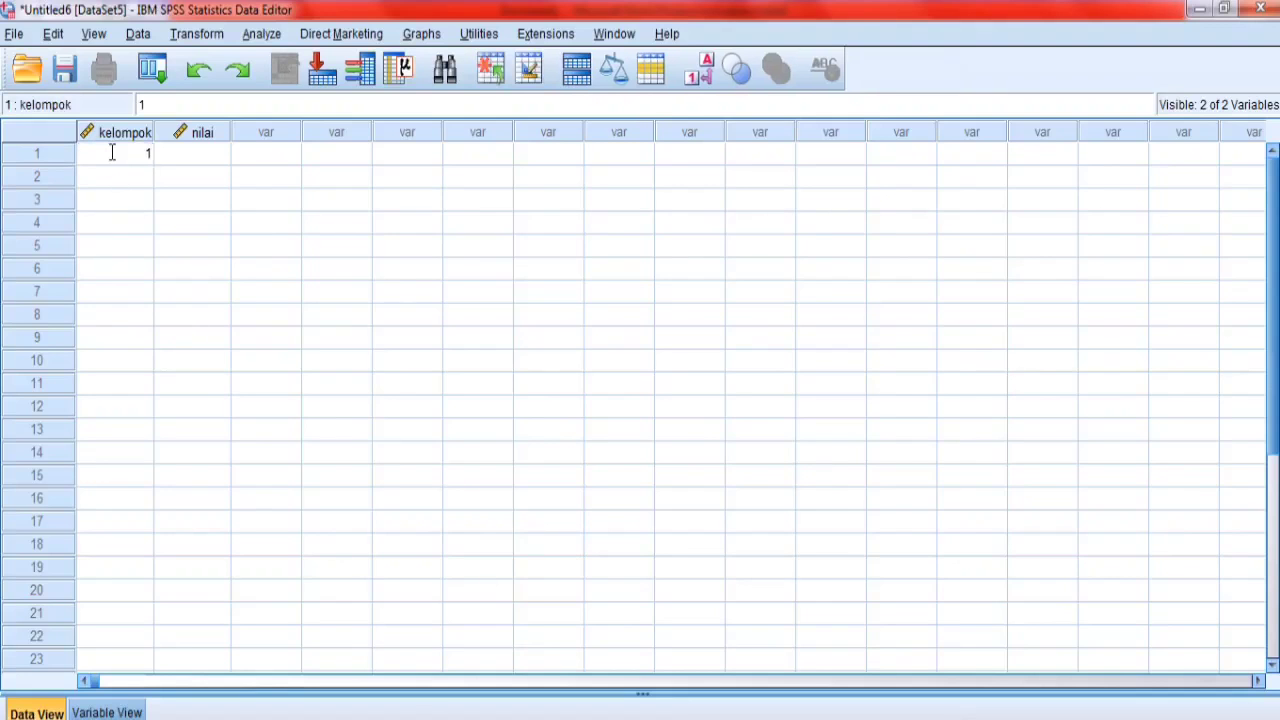
left_click(125, 181)
left_click(114, 155)
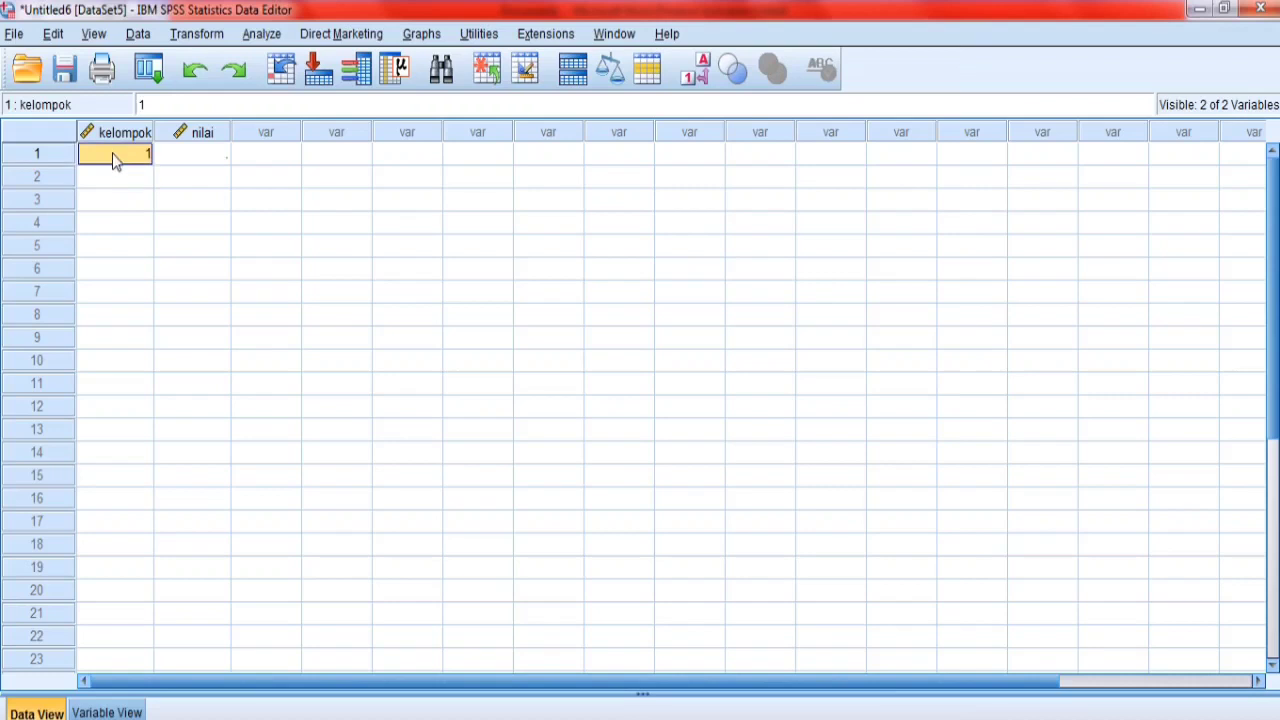
left_click_drag(112, 177, 117, 337)
type("1 1 1 1 1 1 1 1 1")
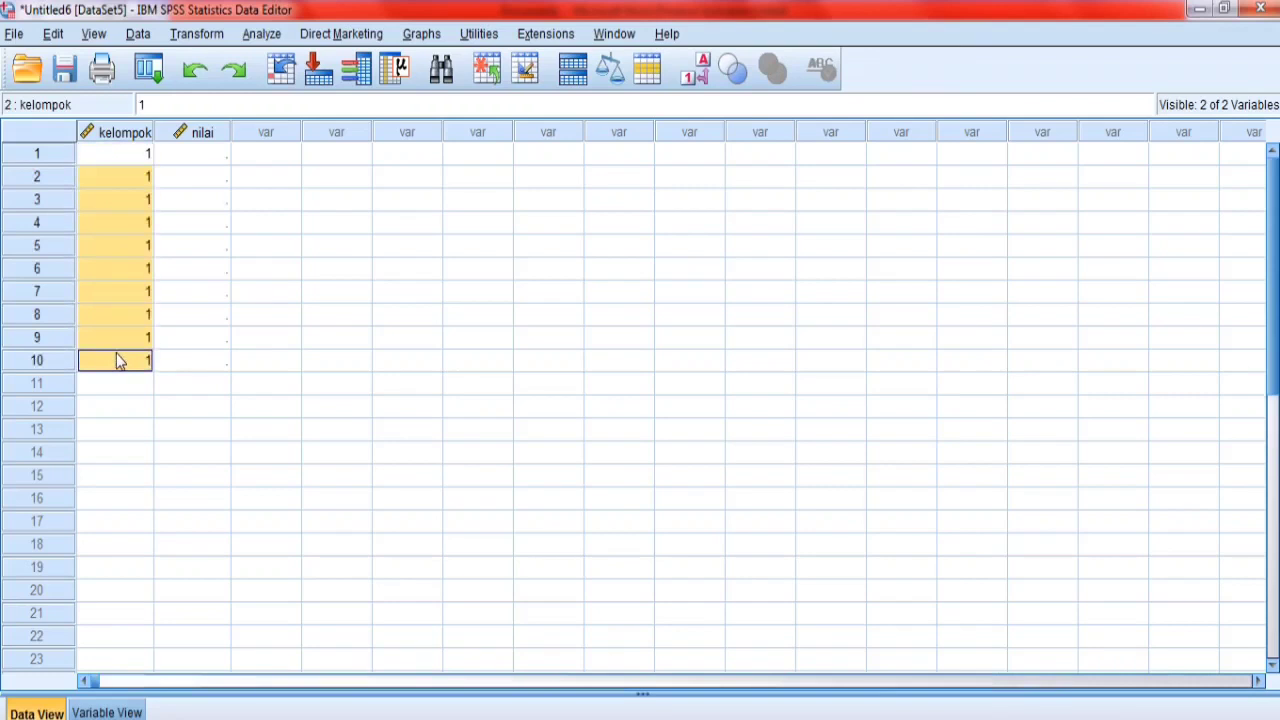
Step: Fill rows 11 to 20 of the kelompok column with the group code 2
left_click(122, 388)
type("2")
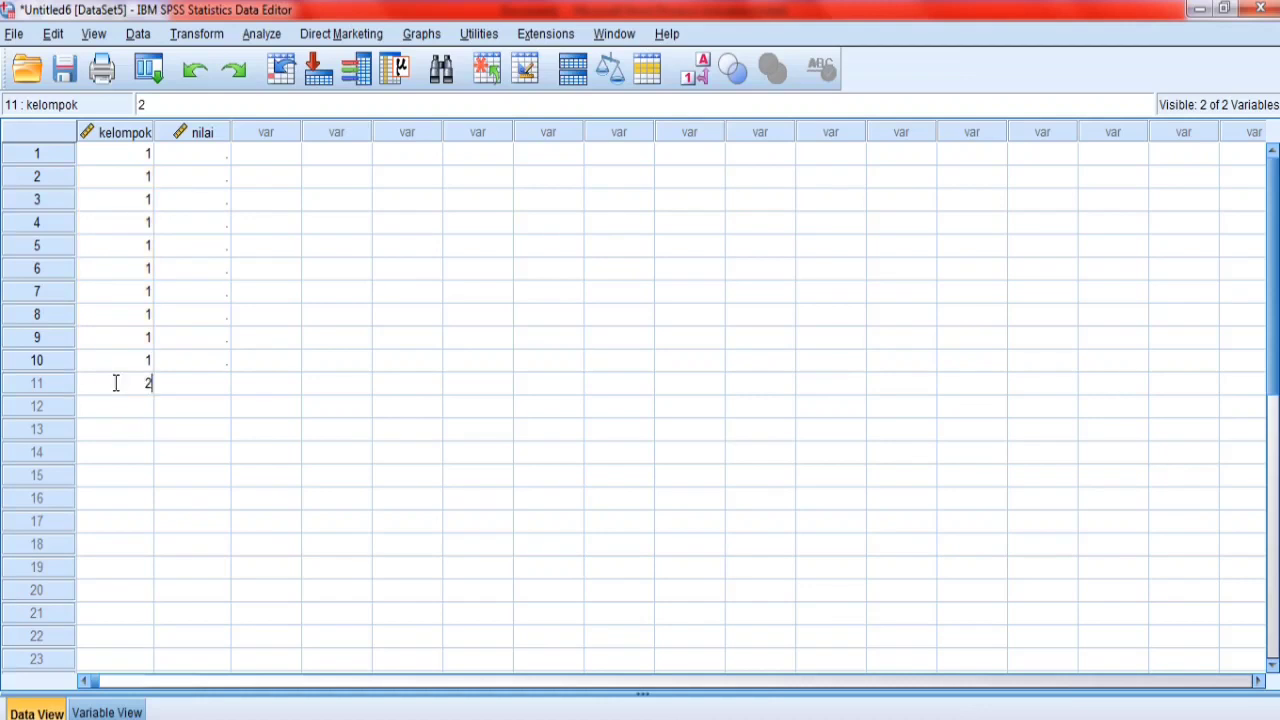
left_click_drag(120, 381, 126, 589)
type("2 2 2 2 2 2 2 2 2")
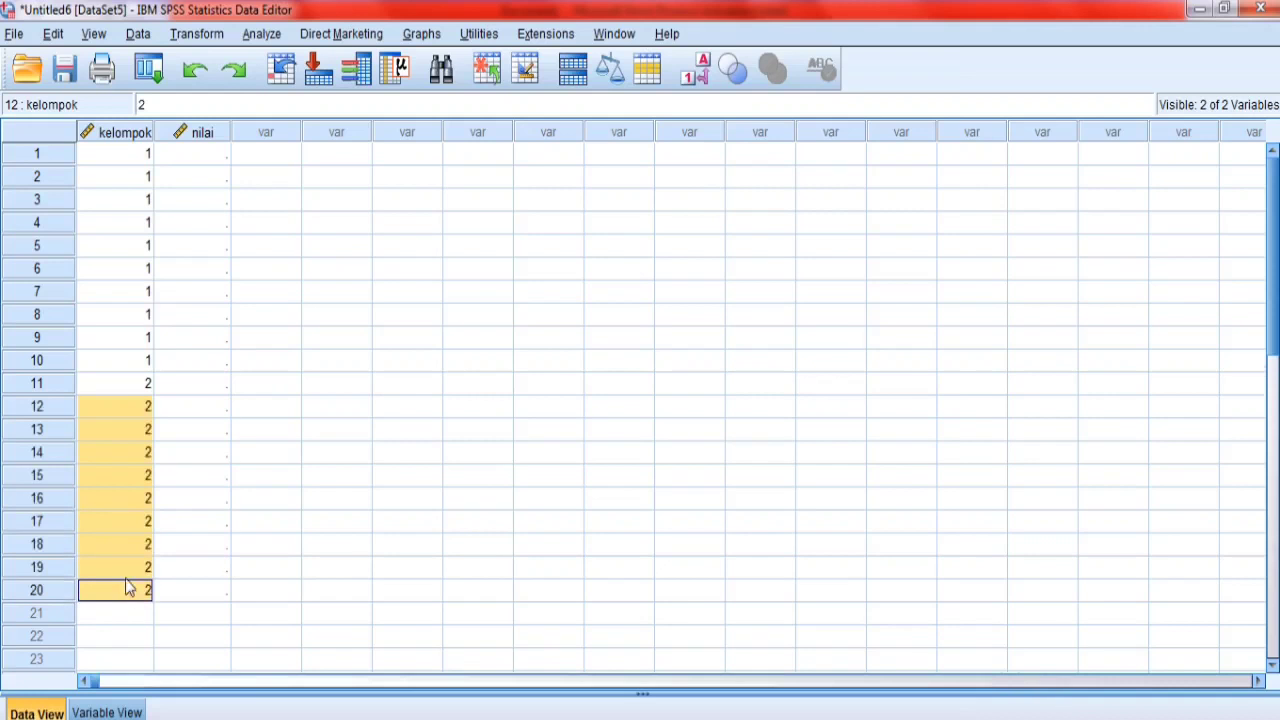
Step: Copy the Kelompok 1 scores from the Word table into rows 1 to 10 of the nilai column in SPSS
left_click(458, 715)
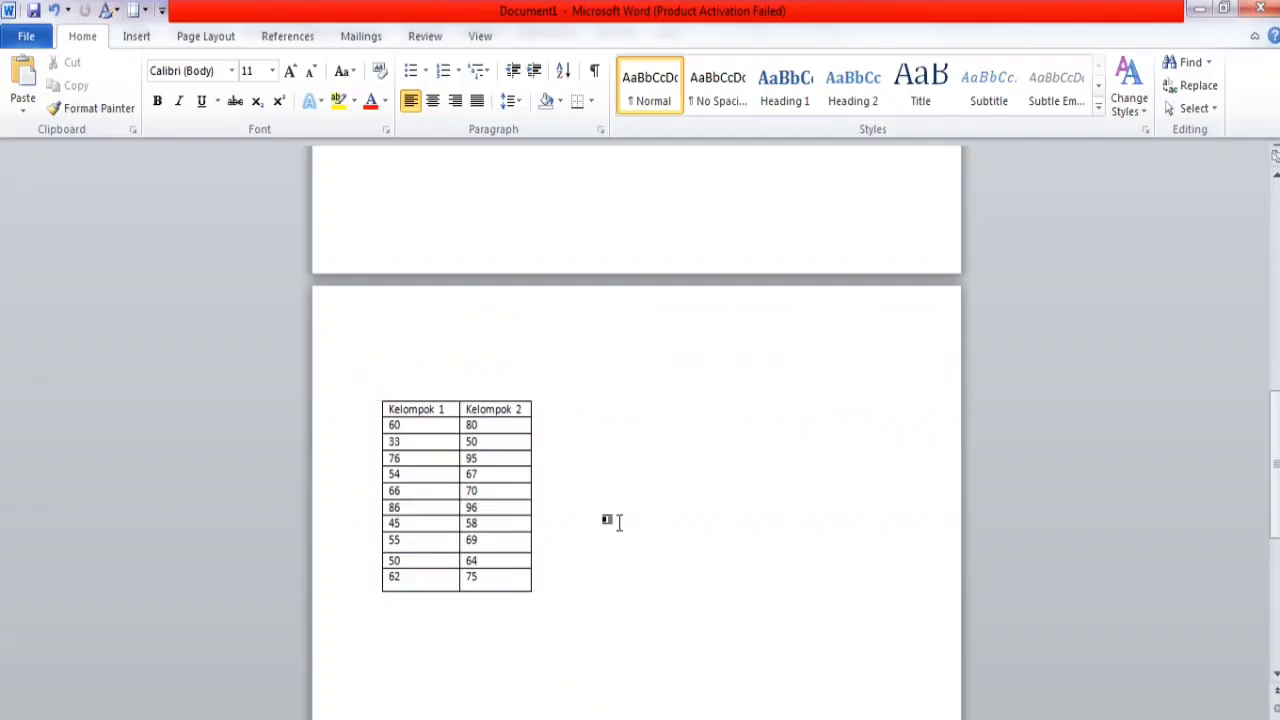
left_click_drag(414, 548, 414, 589)
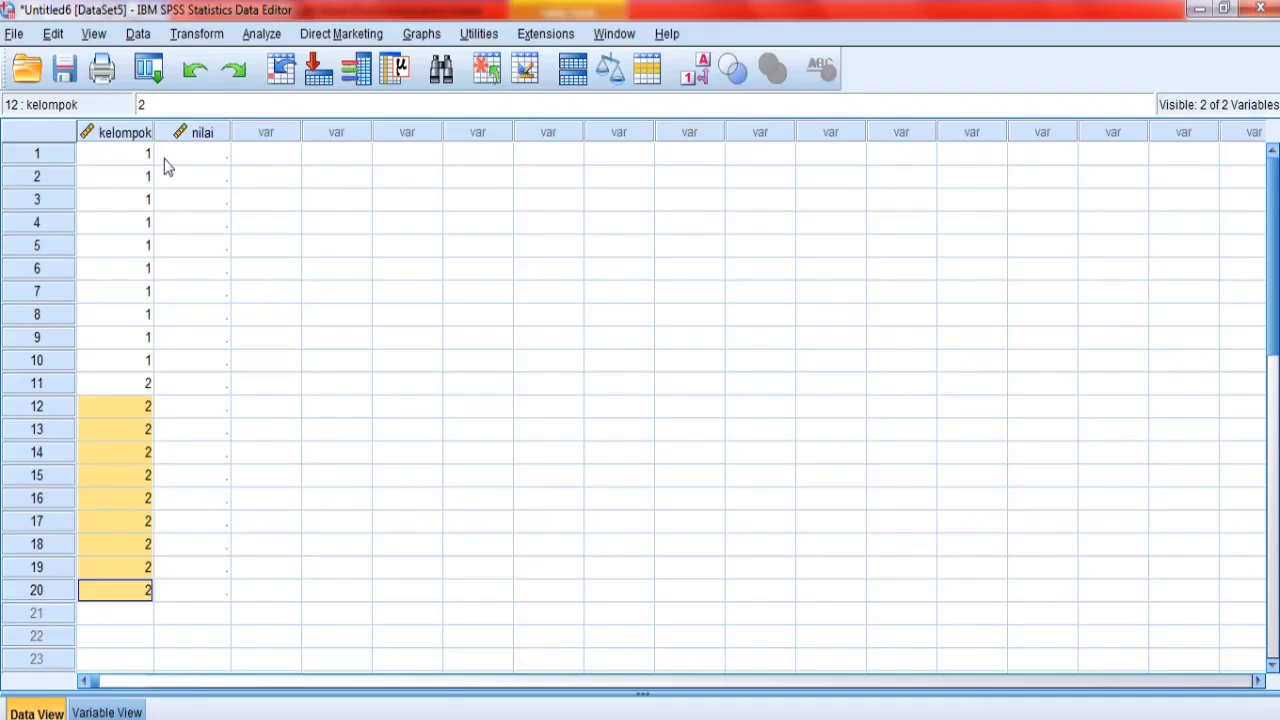
left_click_drag(163, 160, 196, 361)
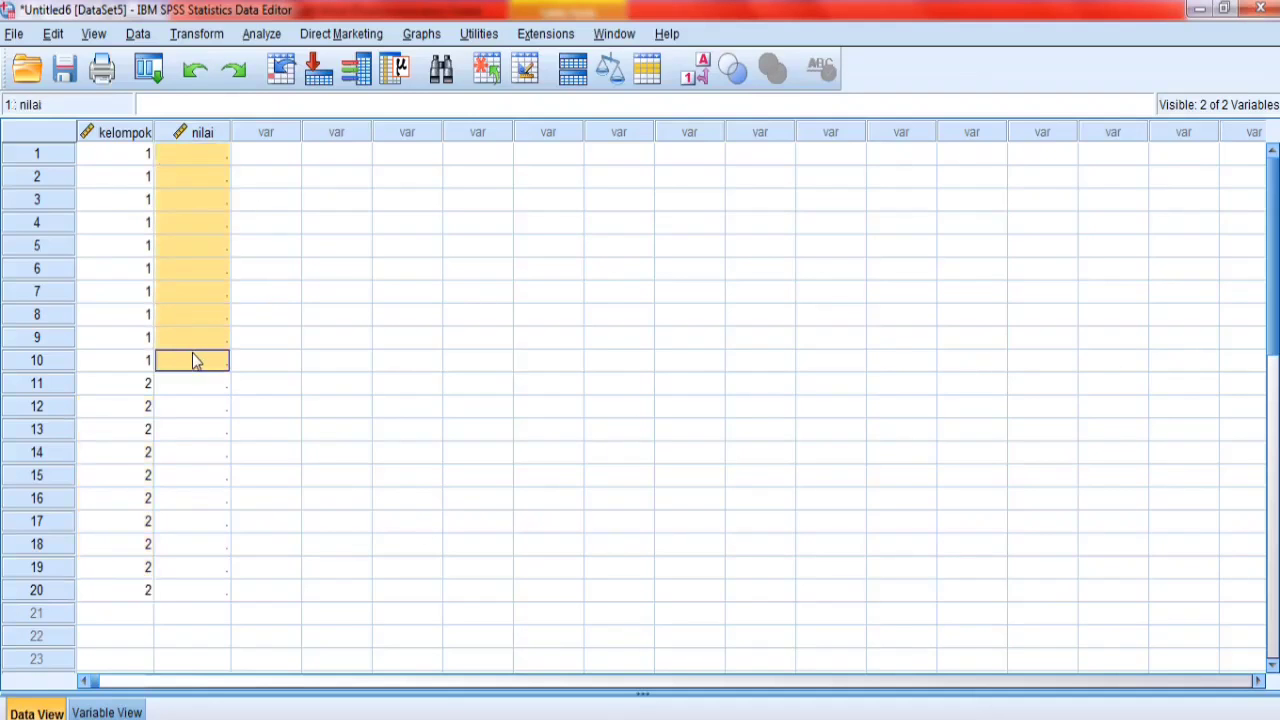
key("ctrl+v")
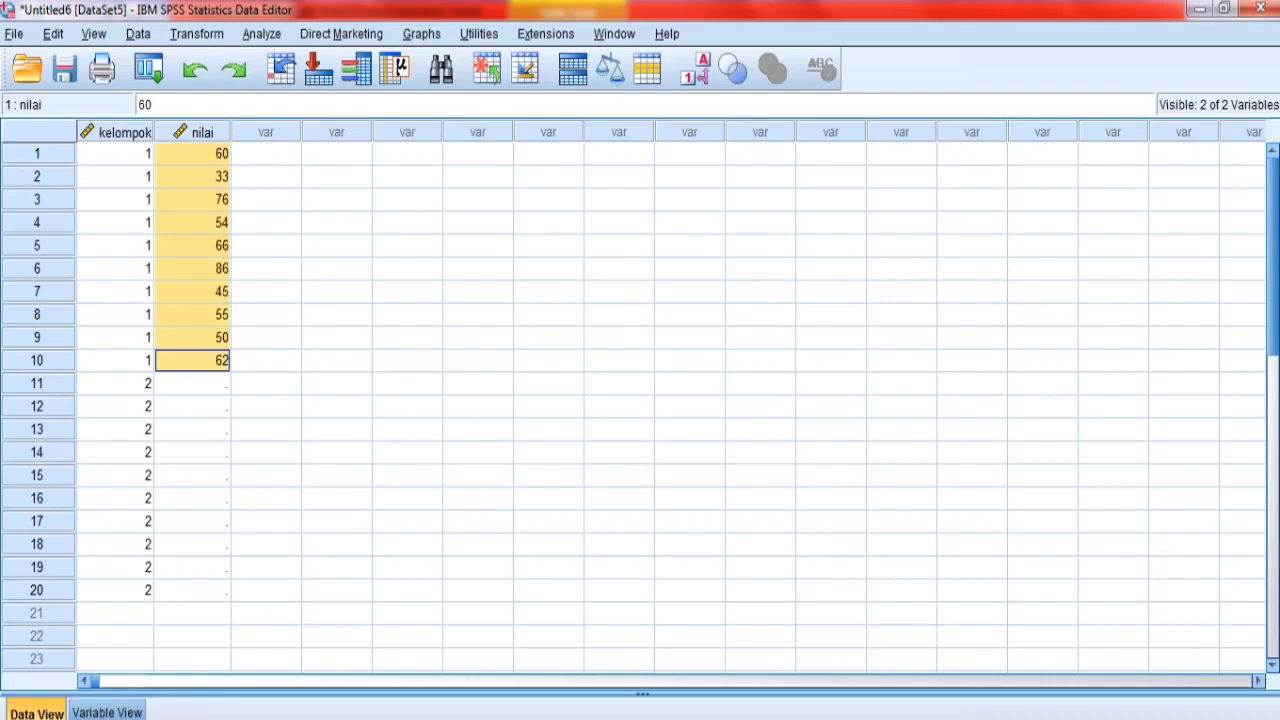
Step: Copy the Kelompok 2 scores from the Word table into rows 11 to 20 of the nilai column in SPSS
left_click(339, 718)
left_click_drag(472, 425, 494, 594)
key("ctrl+c")
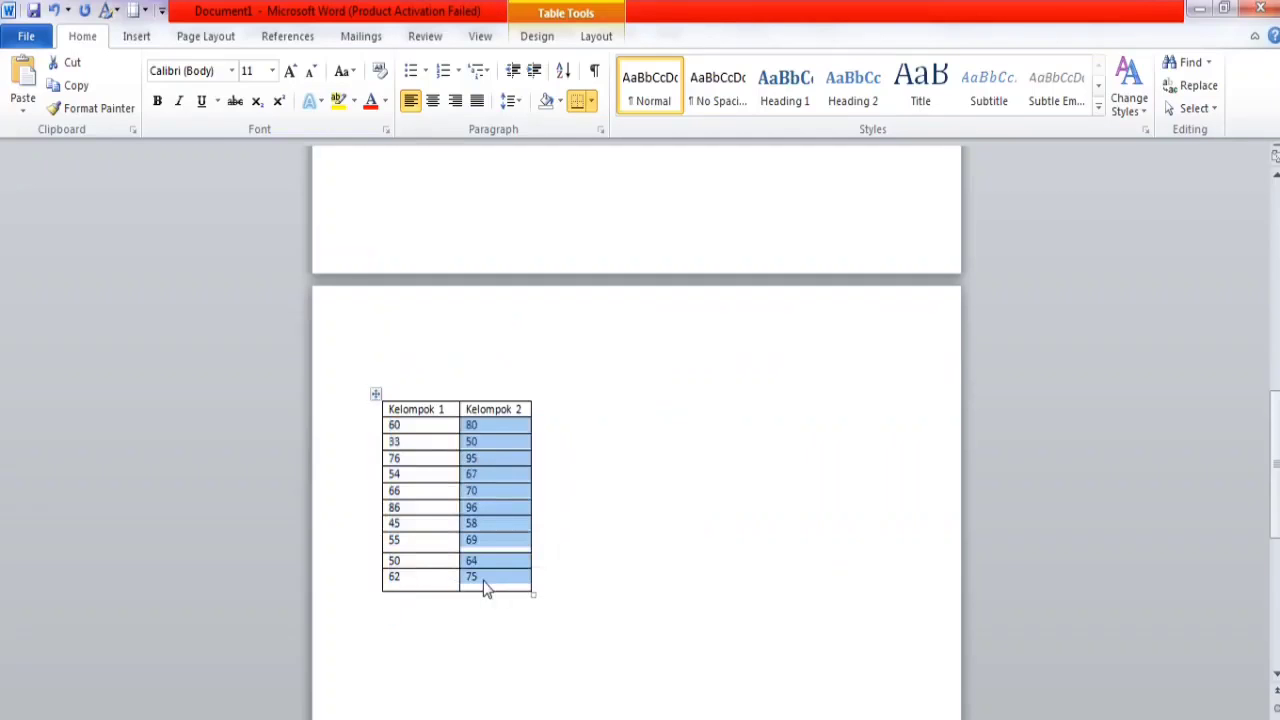
left_click(420, 718)
left_click(172, 390)
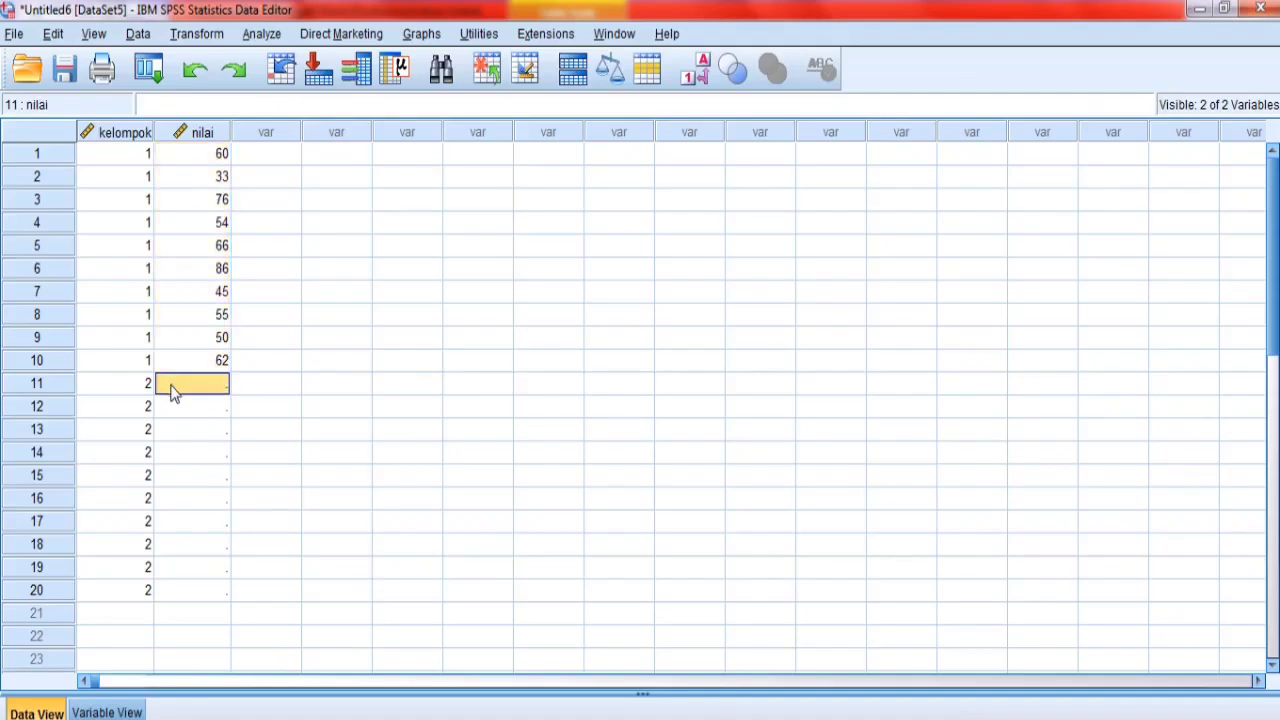
left_click_drag(172, 392, 193, 594)
key("ctrl+v")
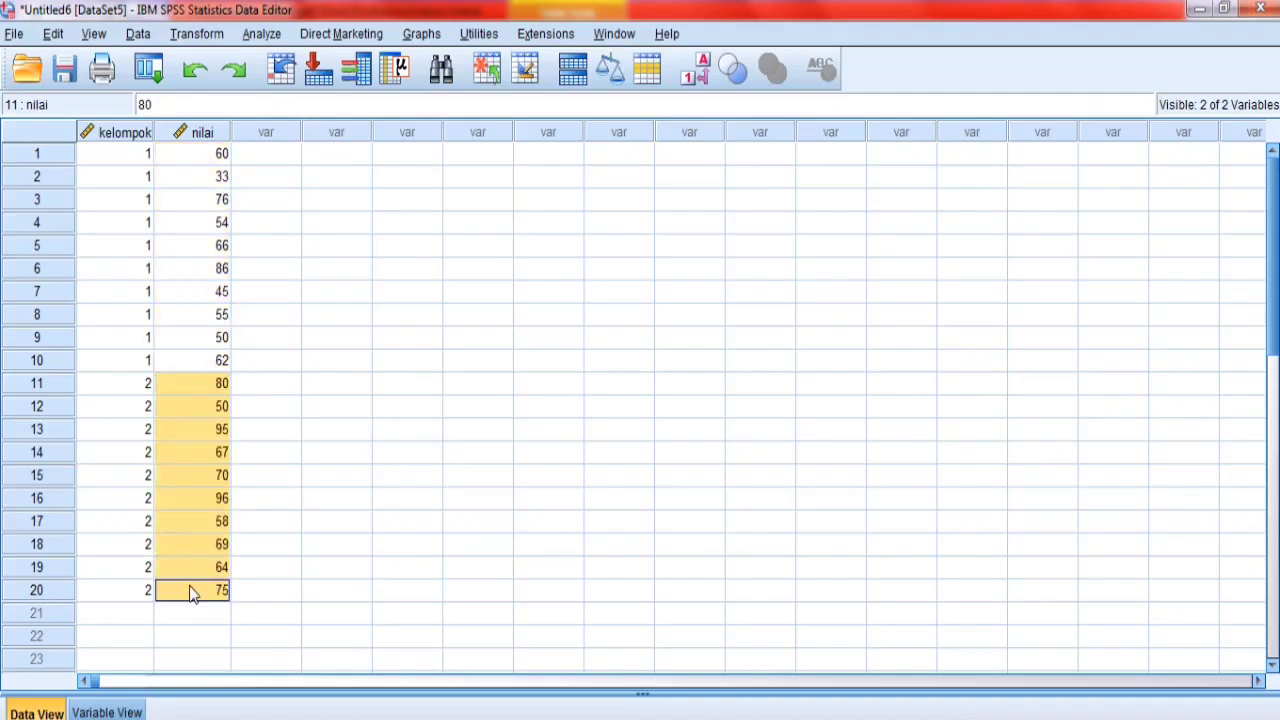
Step: Set up an Explore analysis with nilai in the dependent list and kelompok in the factor list
left_click(266, 37)
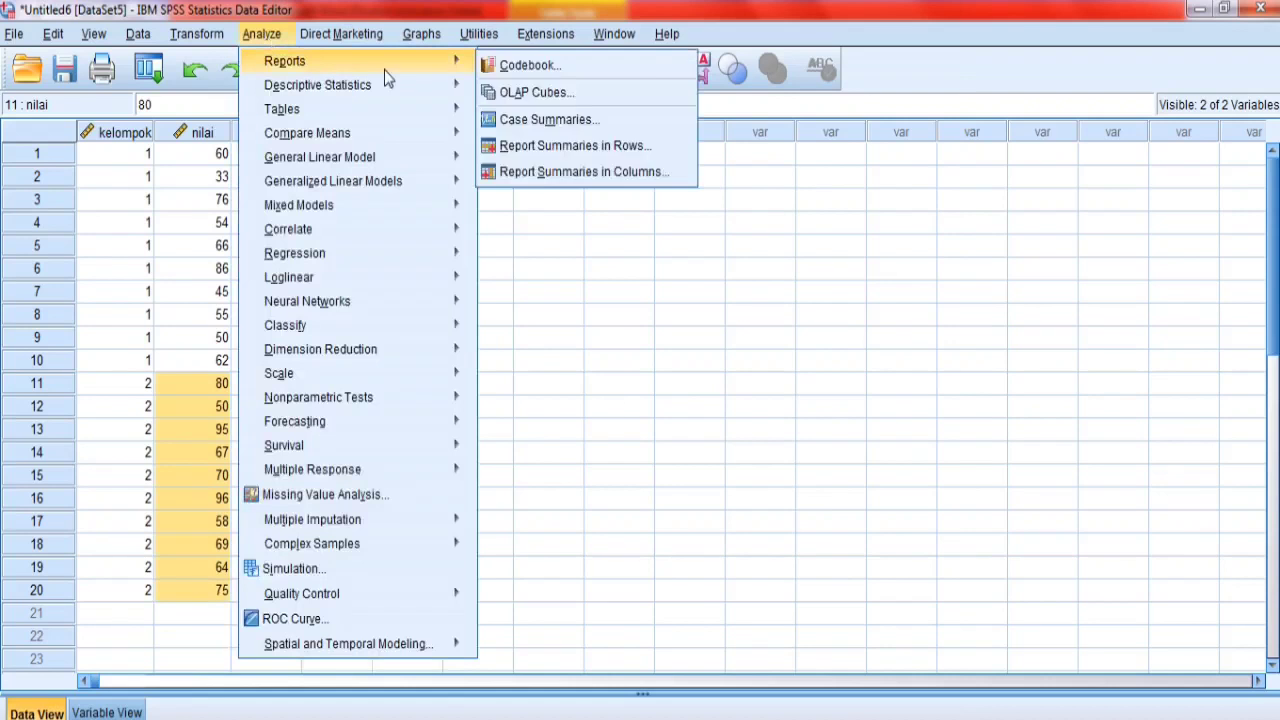
mouse_move(417, 91)
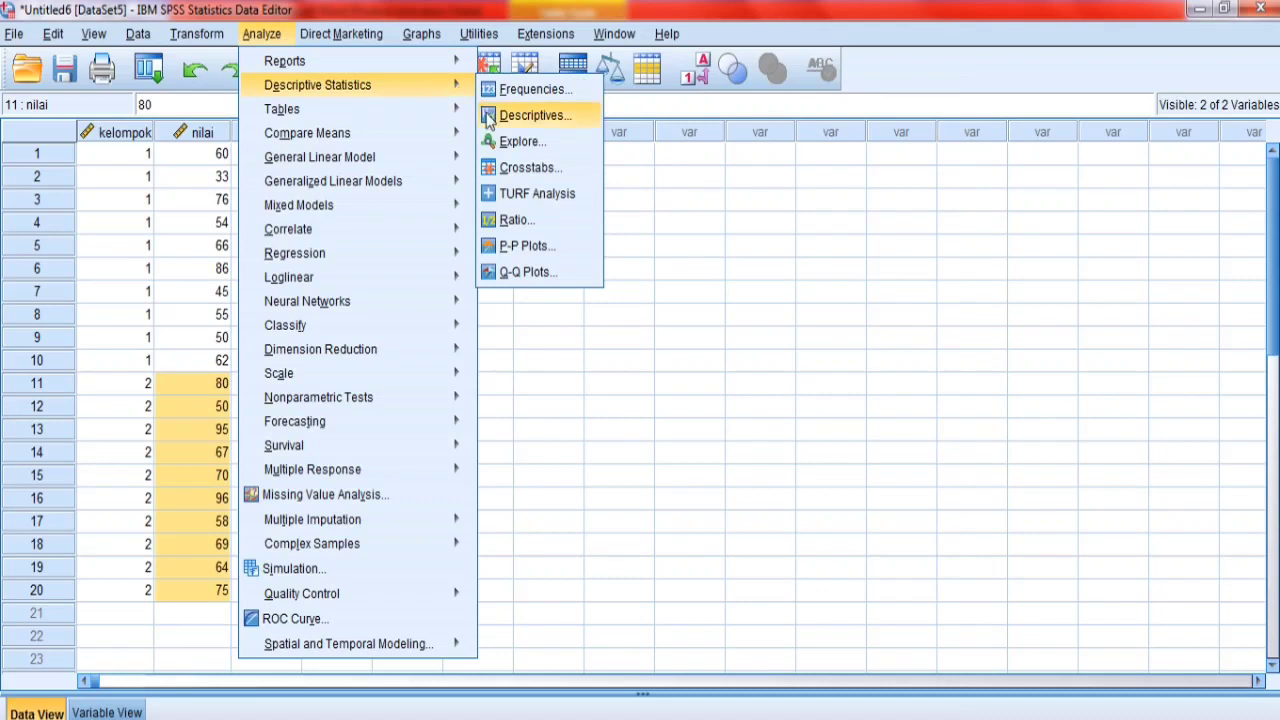
left_click(497, 143)
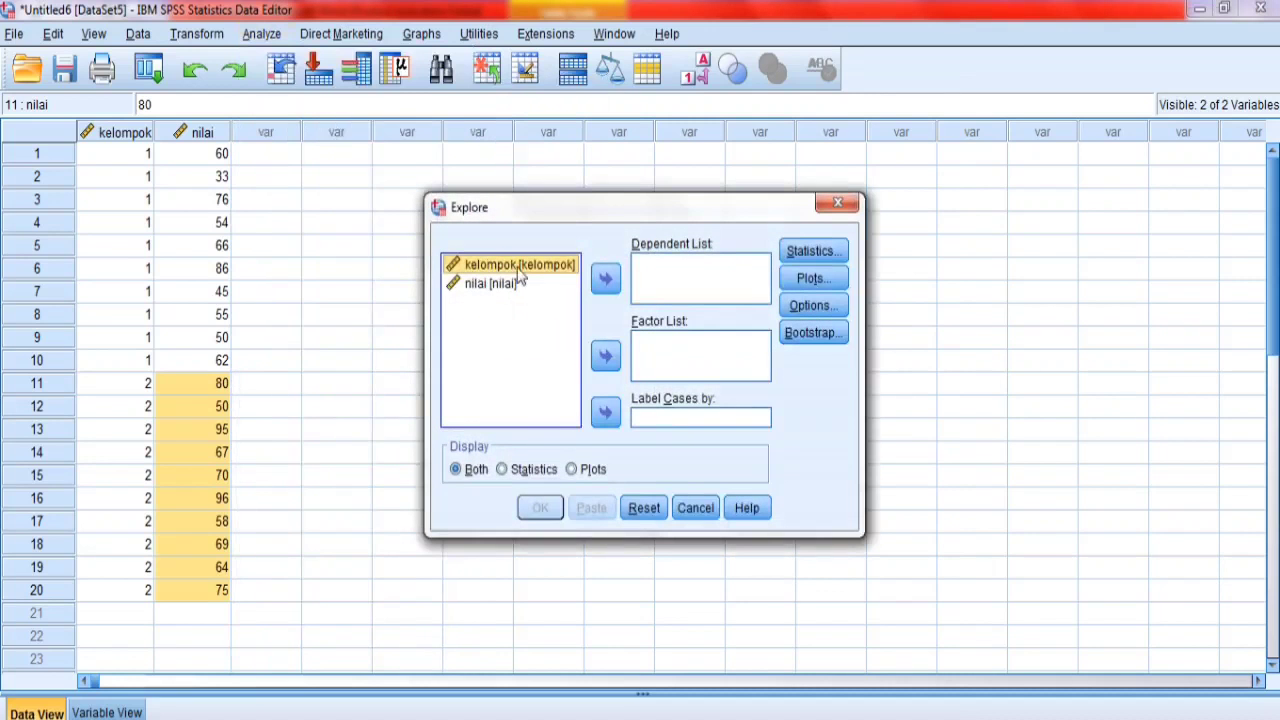
left_click(518, 285)
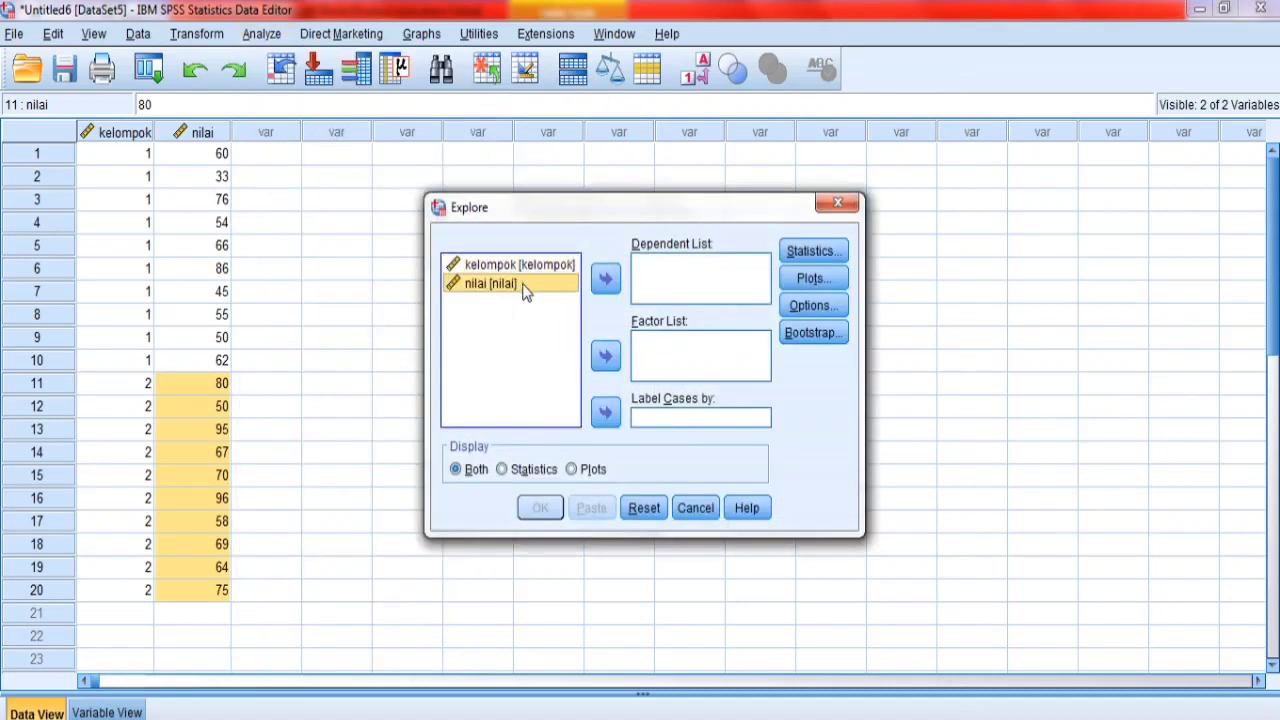
left_click(606, 281)
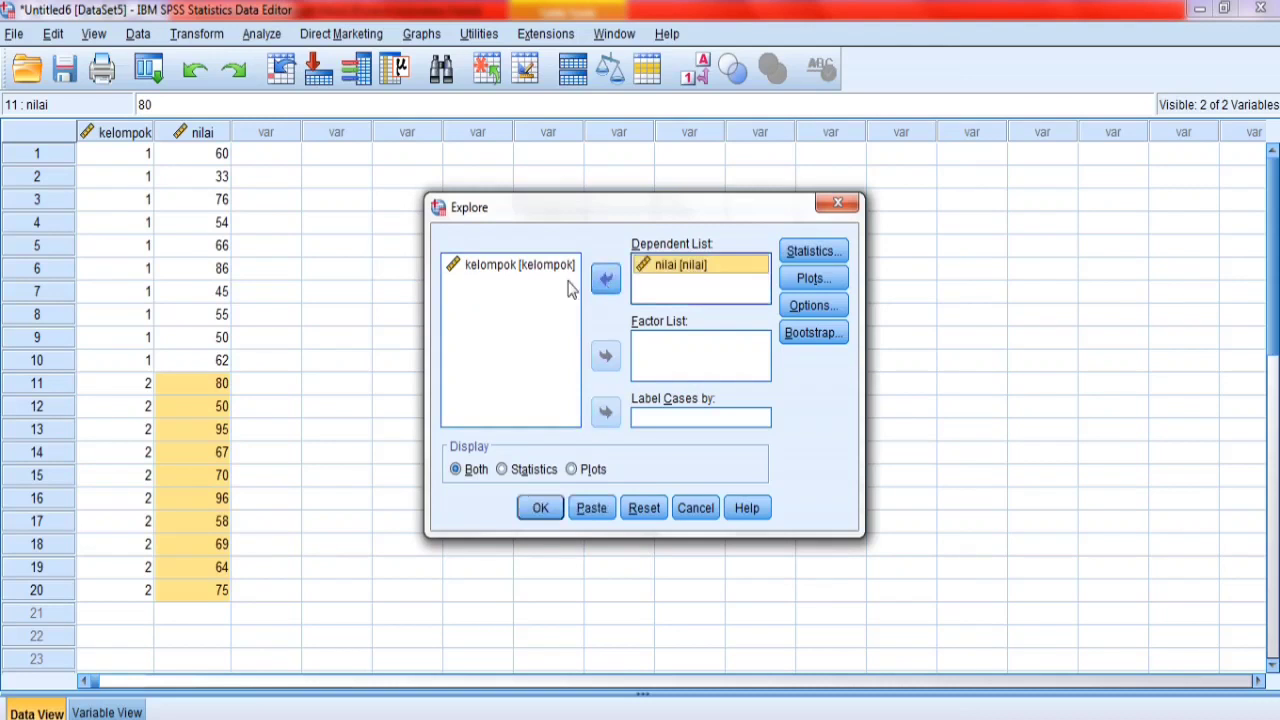
left_click(514, 265)
left_click(606, 360)
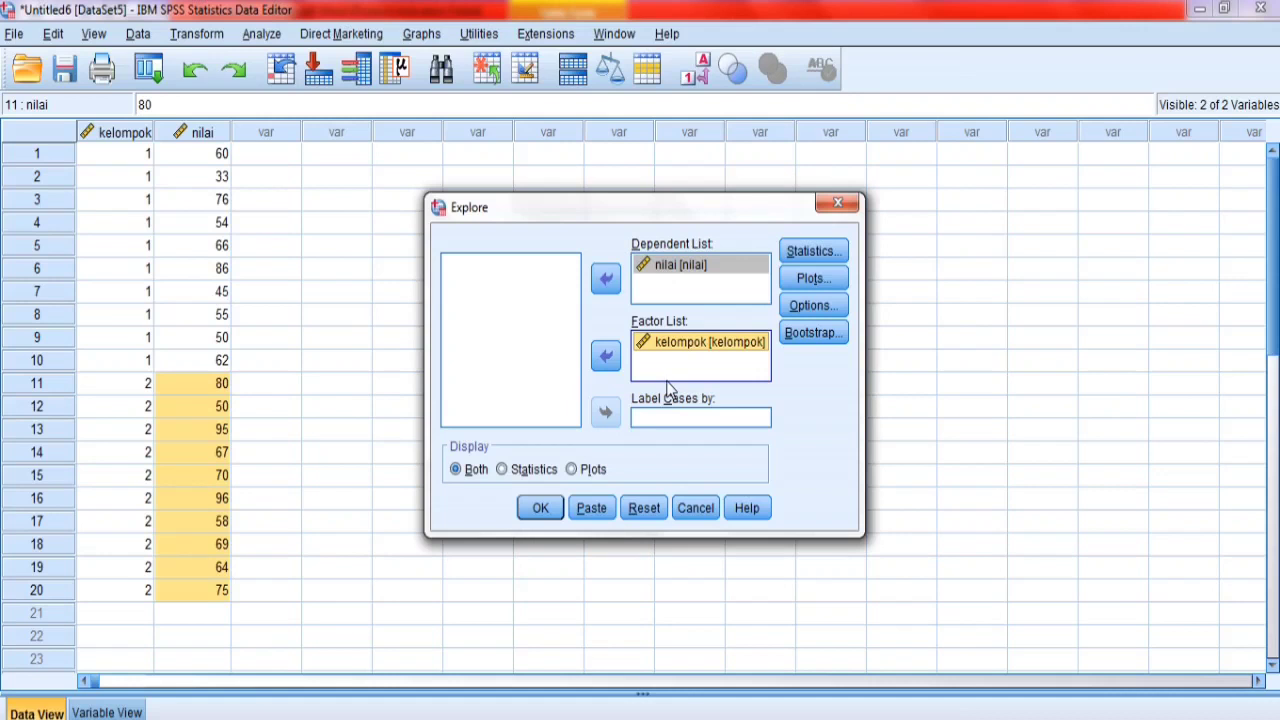
Step: Add histograms, normality plots with tests and a power-estimation Levene test to the Explore plots, and run the analysis
left_click(812, 278)
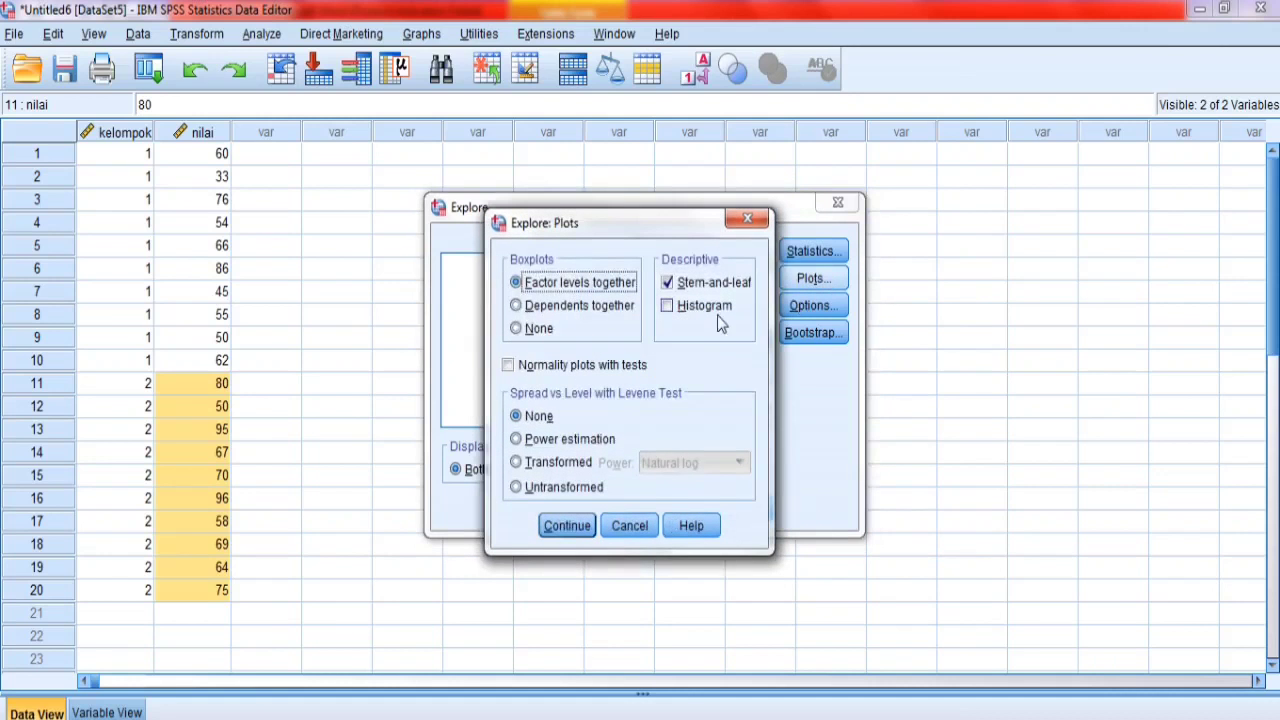
left_click(670, 310)
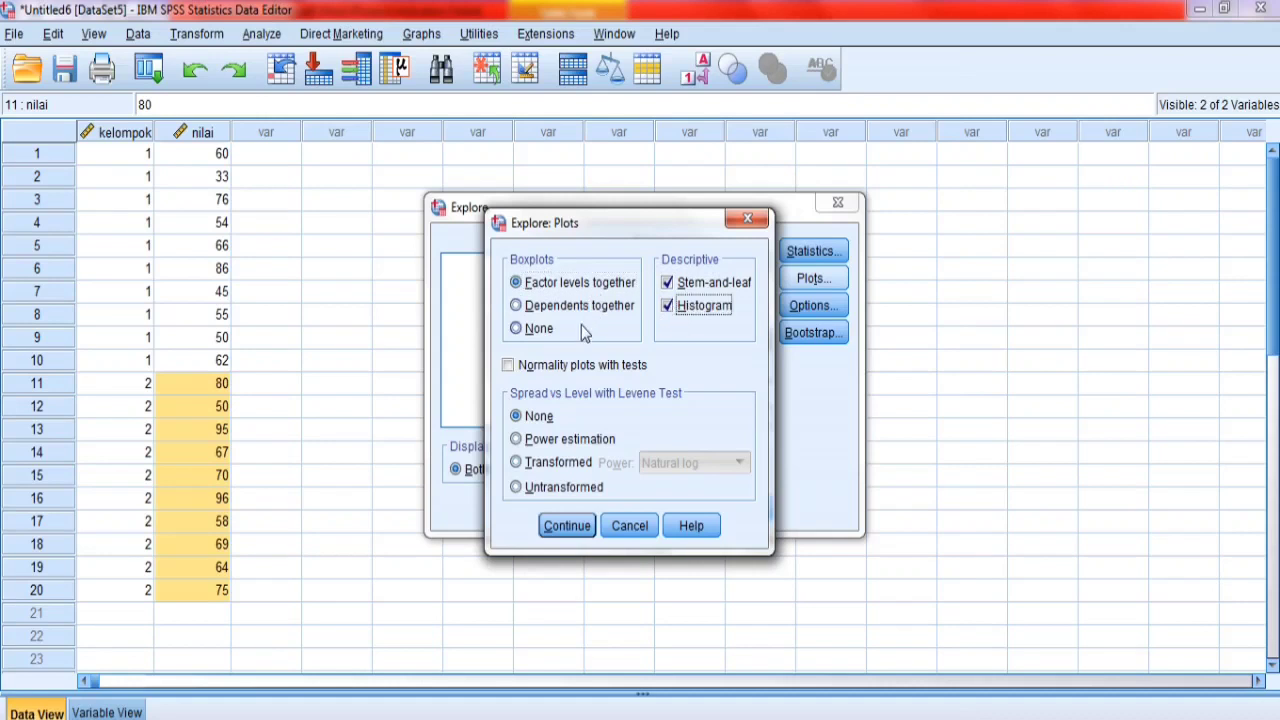
left_click(549, 374)
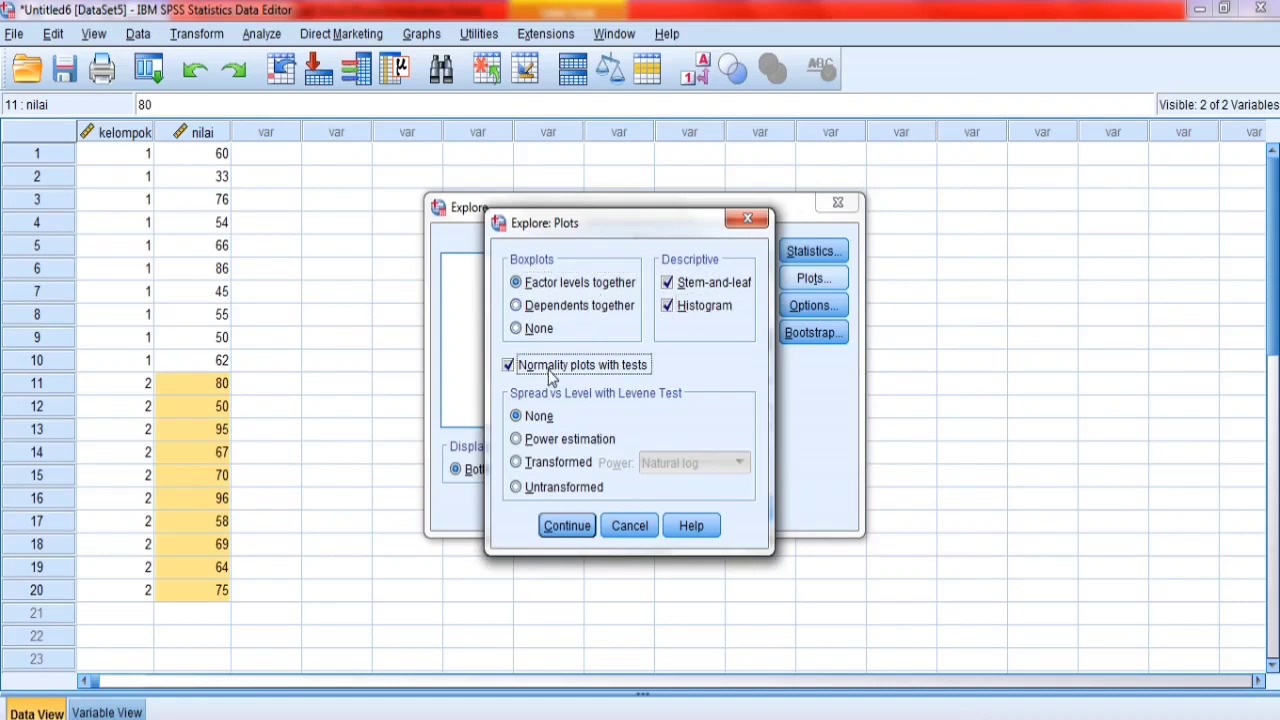
left_click(543, 442)
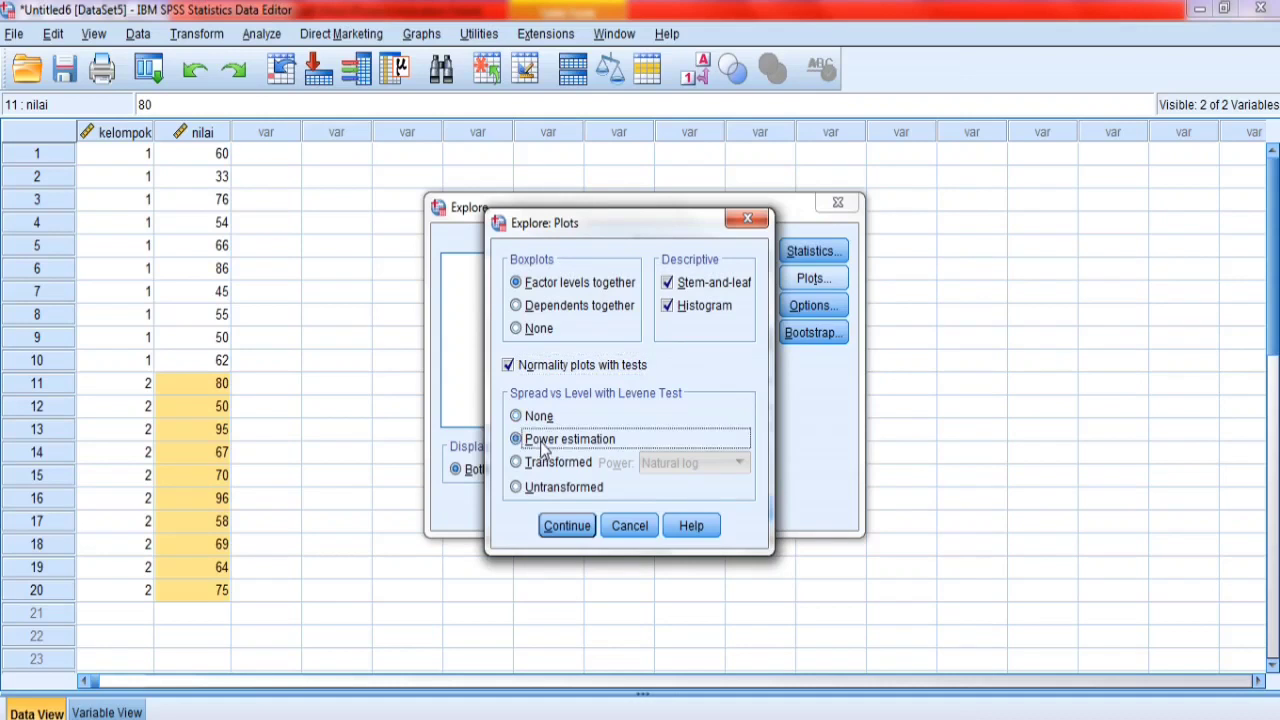
left_click(567, 530)
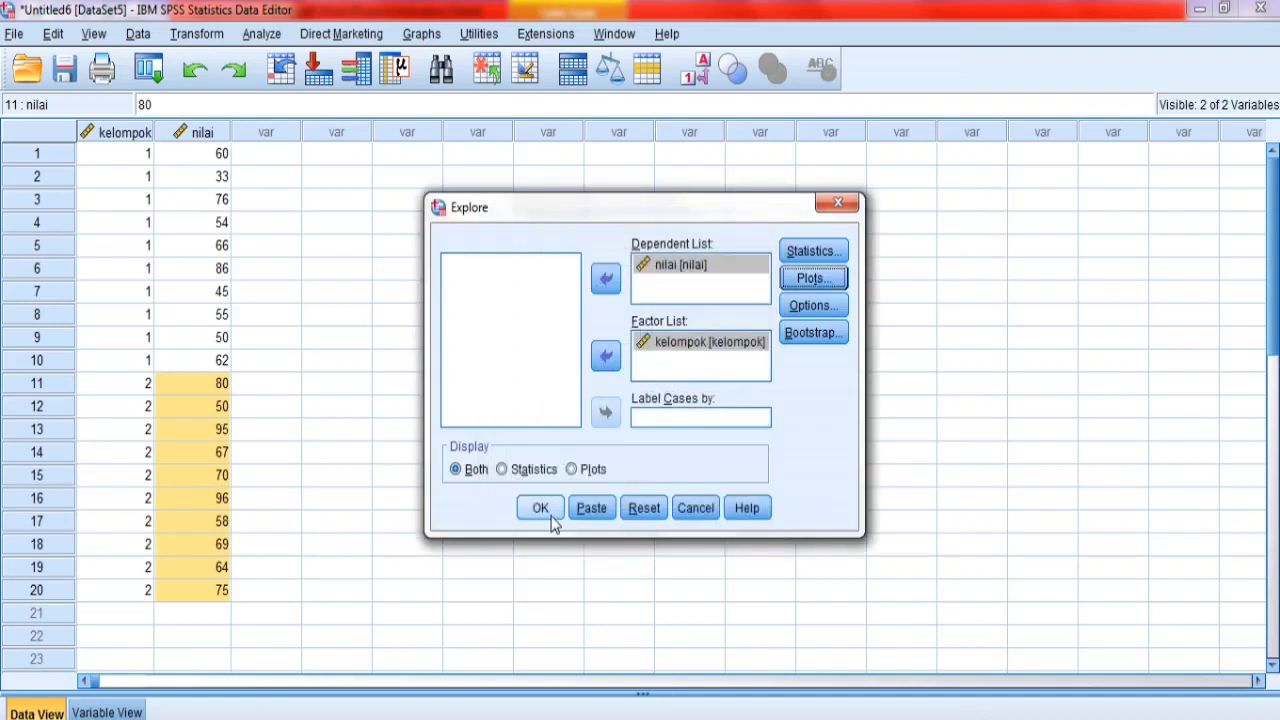
left_click(540, 506)
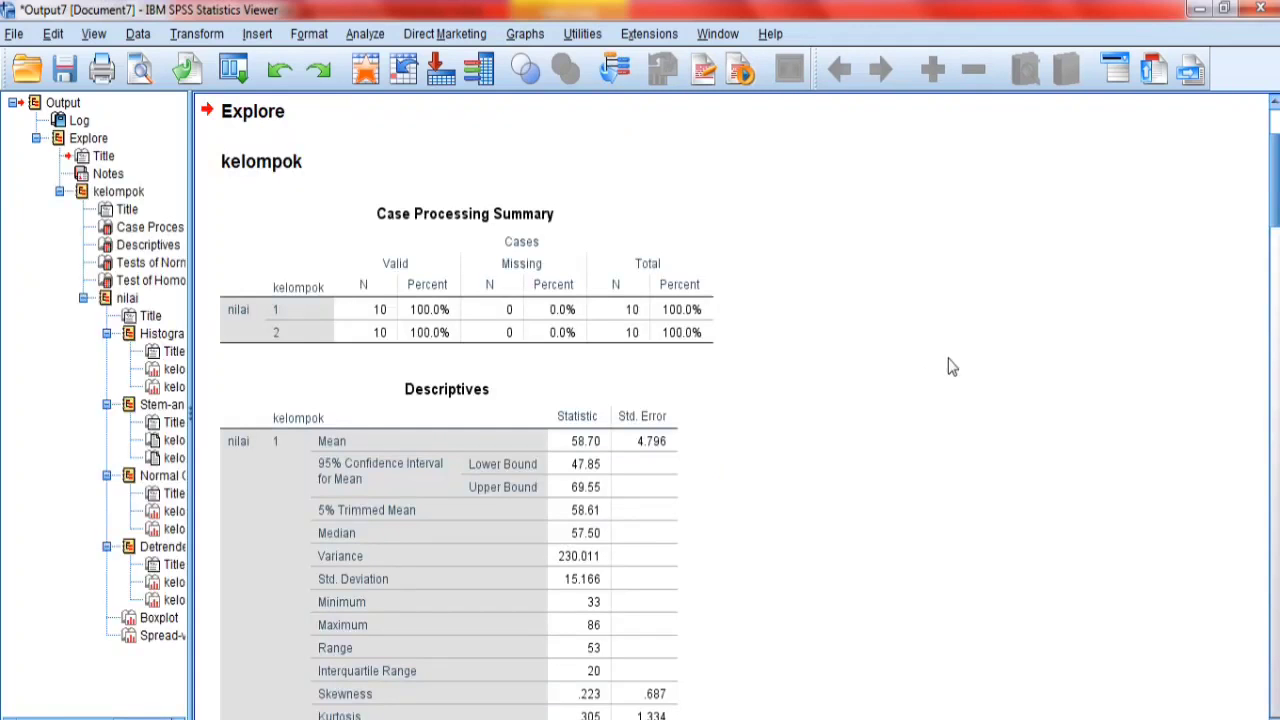
Step: Examine the Explore output from the normality and homogeneity of variance tables through the stem-and-leaf plots to the boxplot, closing any Windows prompt
left_click_drag(1276, 192, 1276, 305)
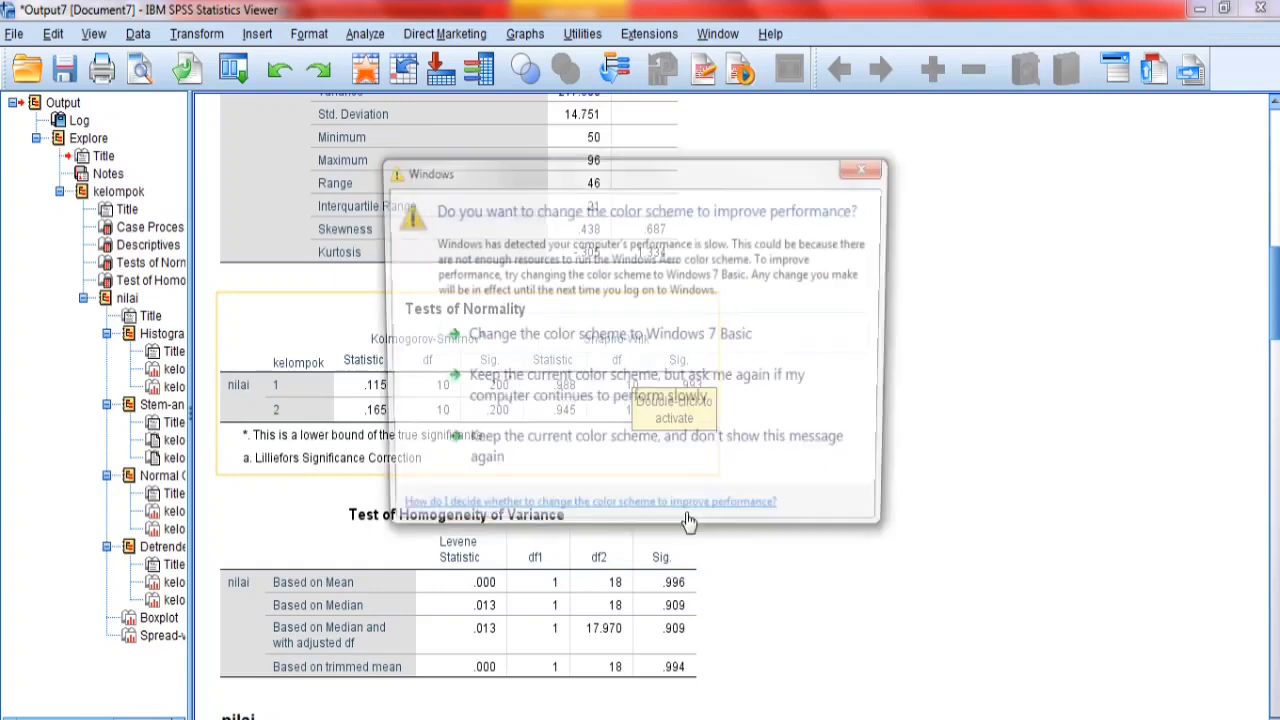
left_click(688, 522)
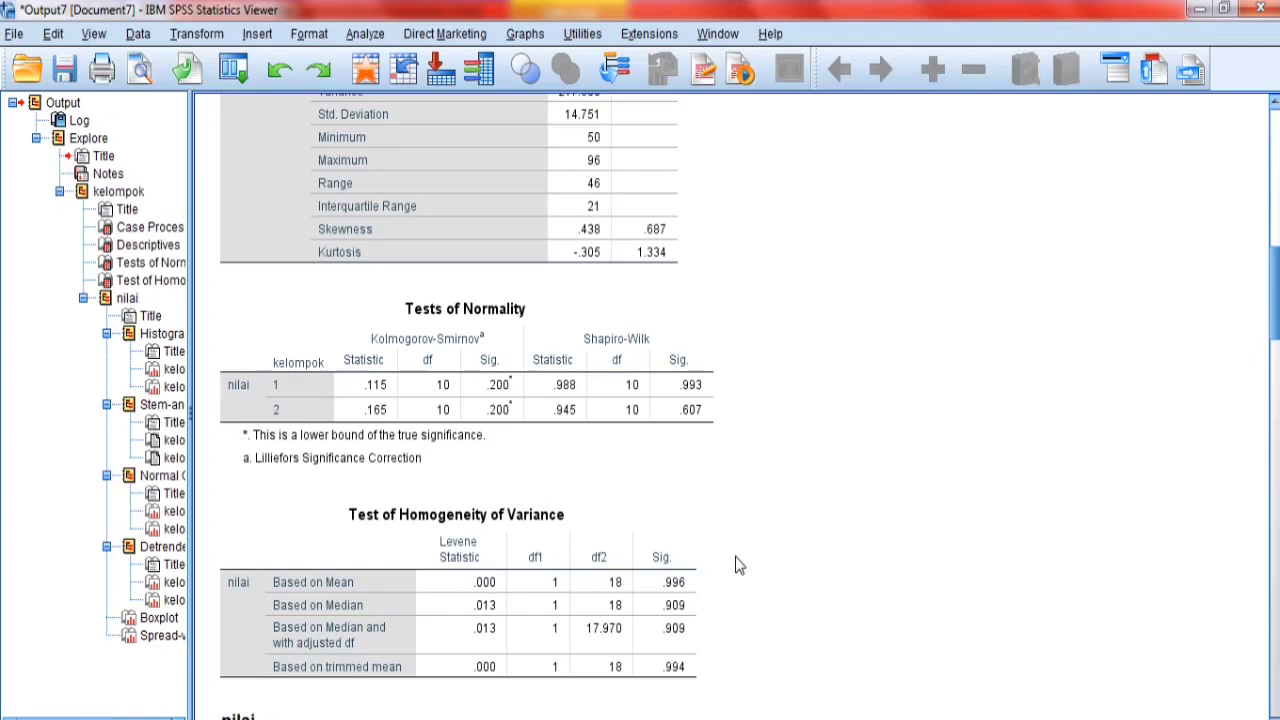
left_click(597, 588)
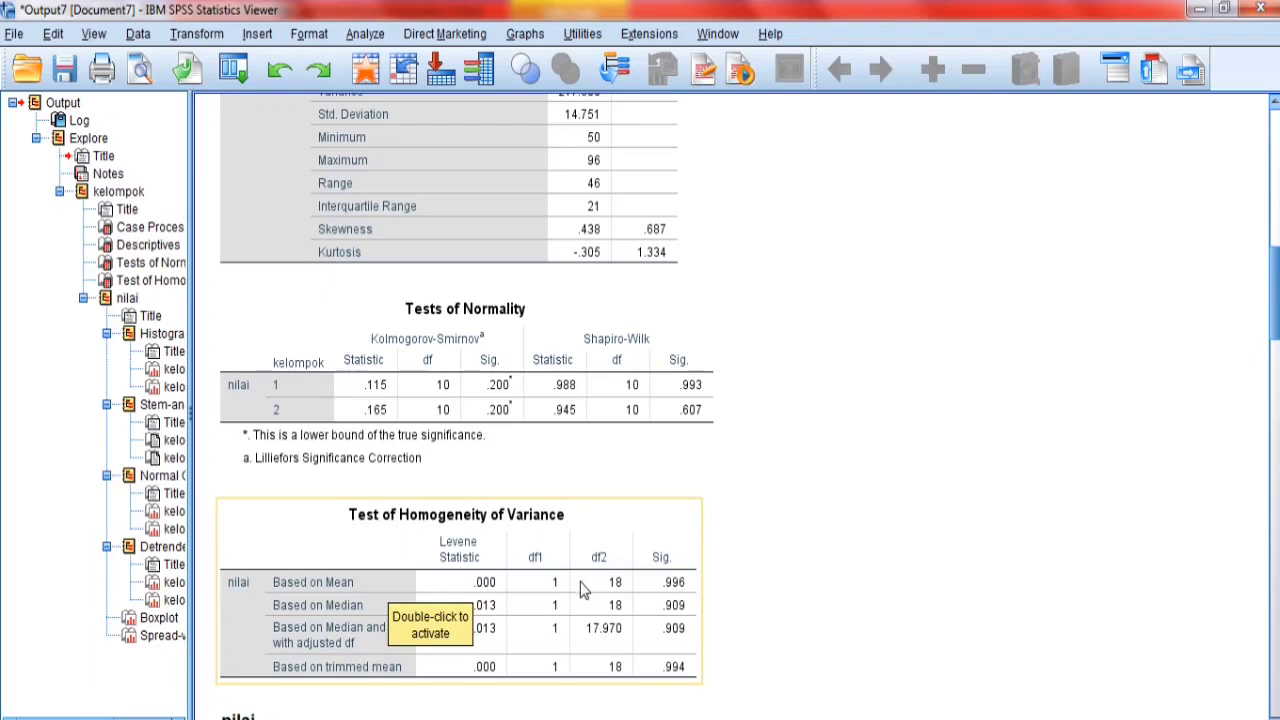
left_click(800, 574)
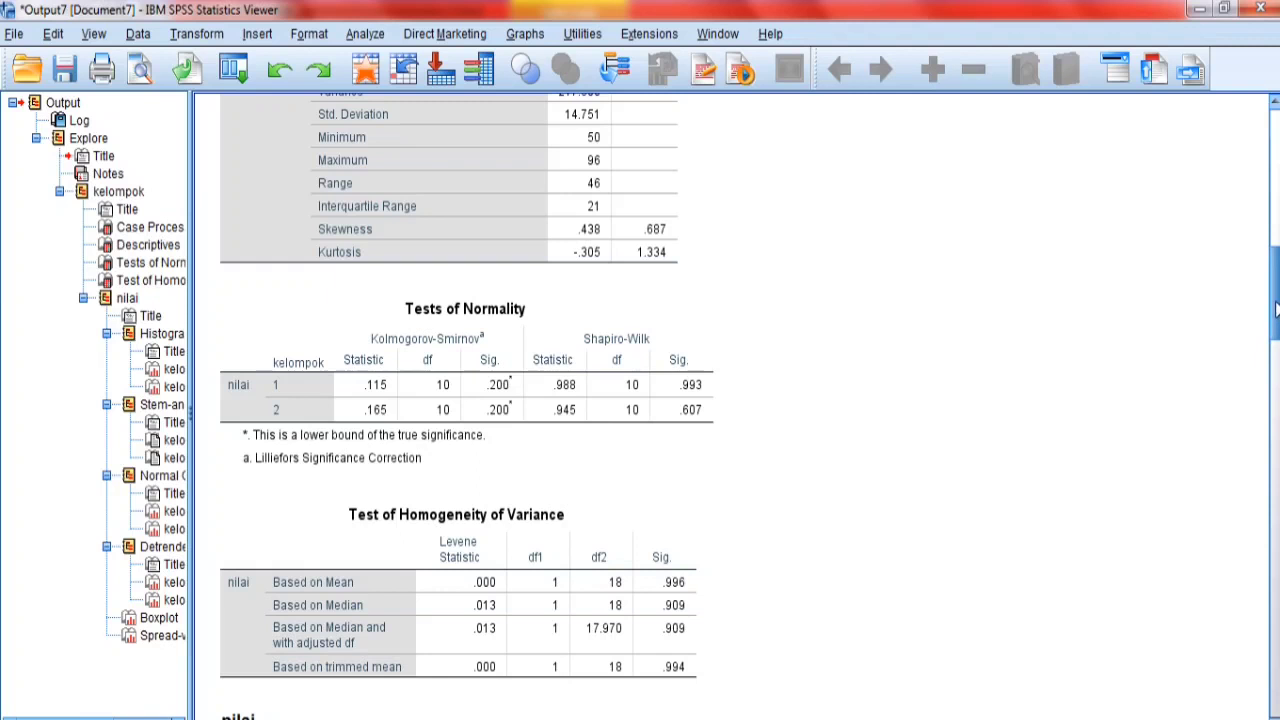
left_click_drag(1275, 310, 1274, 472)
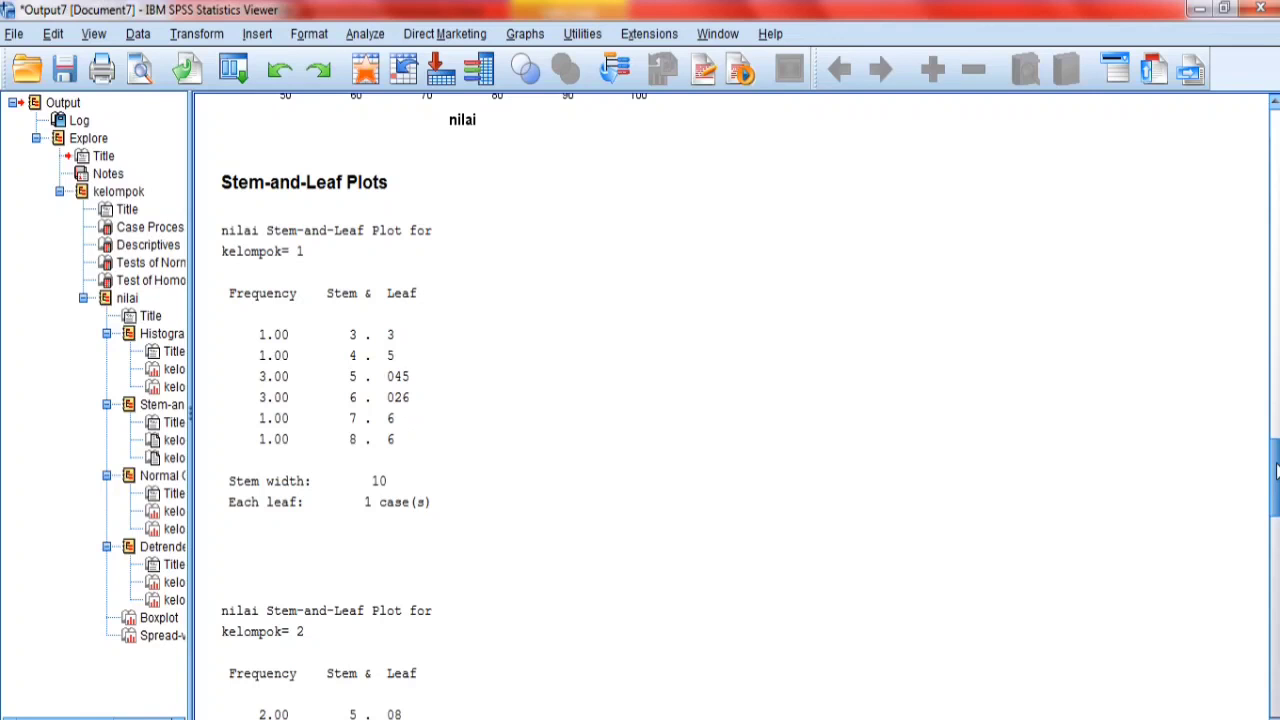
left_click_drag(1275, 470, 1275, 600)
mouse_move(1275, 650)
left_mouse_down()
mouse_move(1275, 688)
mouse_move(1275, 648)
left_mouse_up()
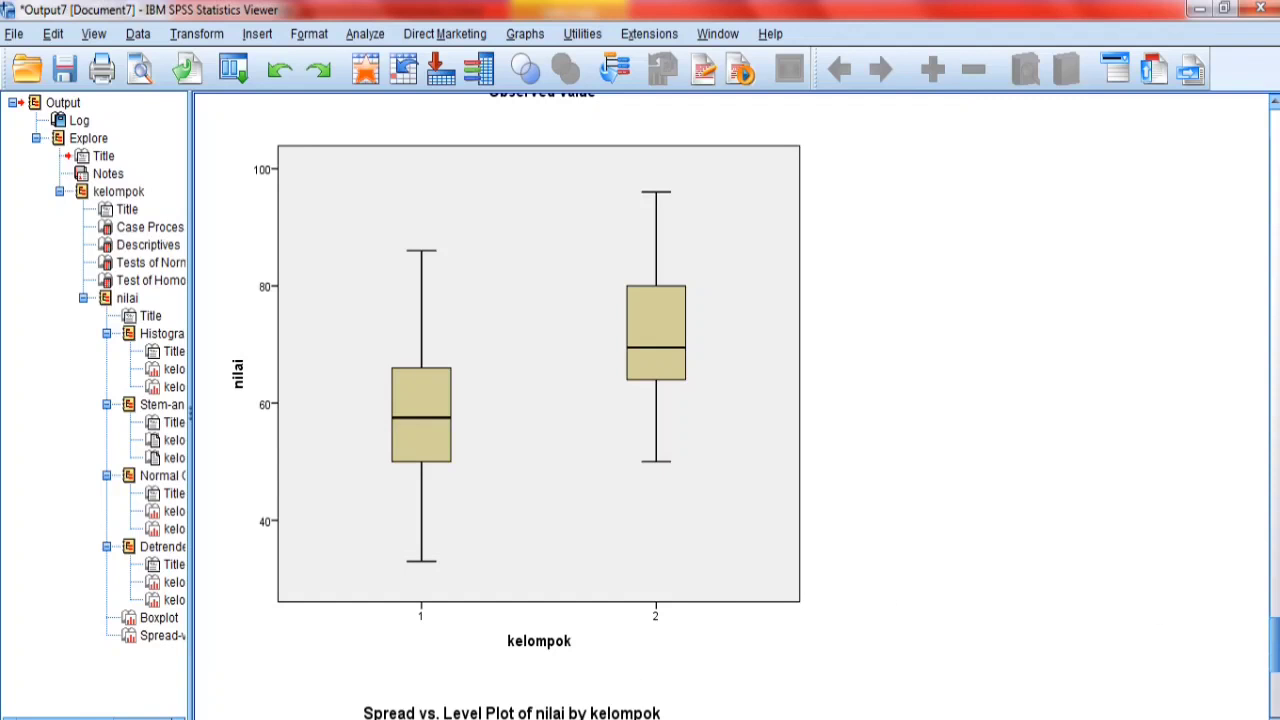
Step: Set up an Independent-Samples T Test in the data editor with nilai as test variable and kelompok as grouping variable
mouse_move(492, 718)
left_click(440, 668)
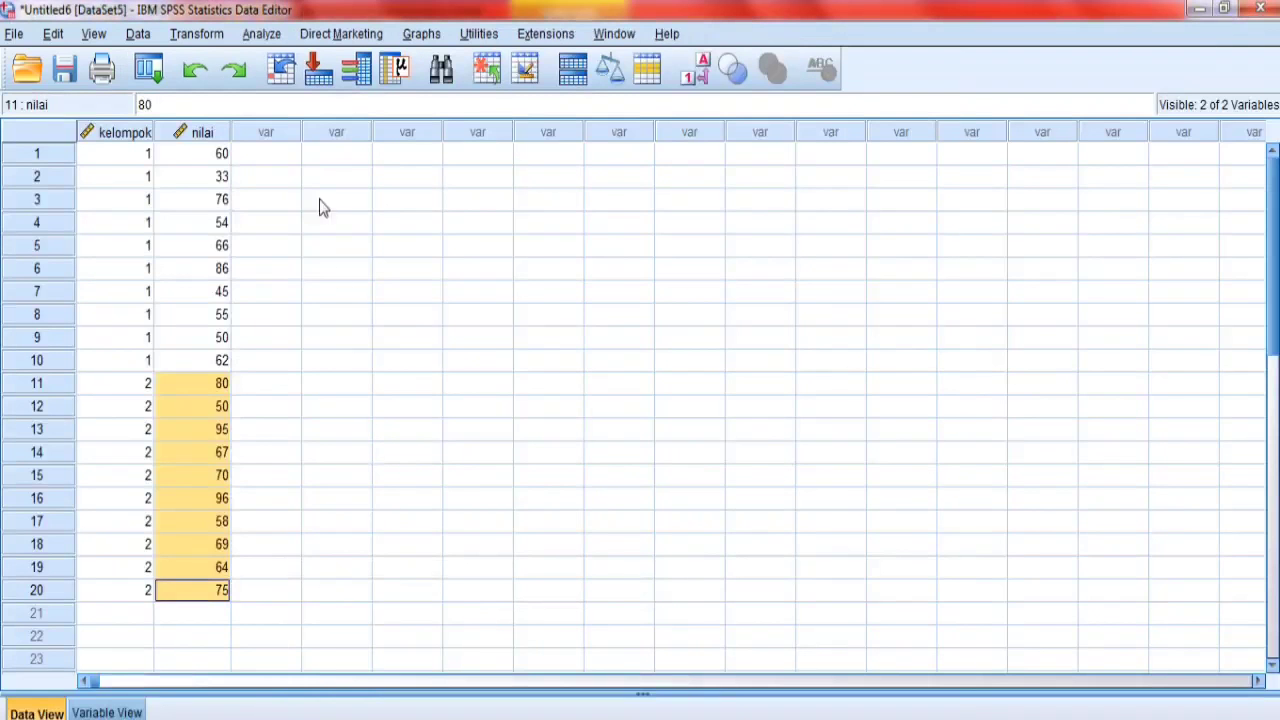
left_click(264, 34)
mouse_move(437, 130)
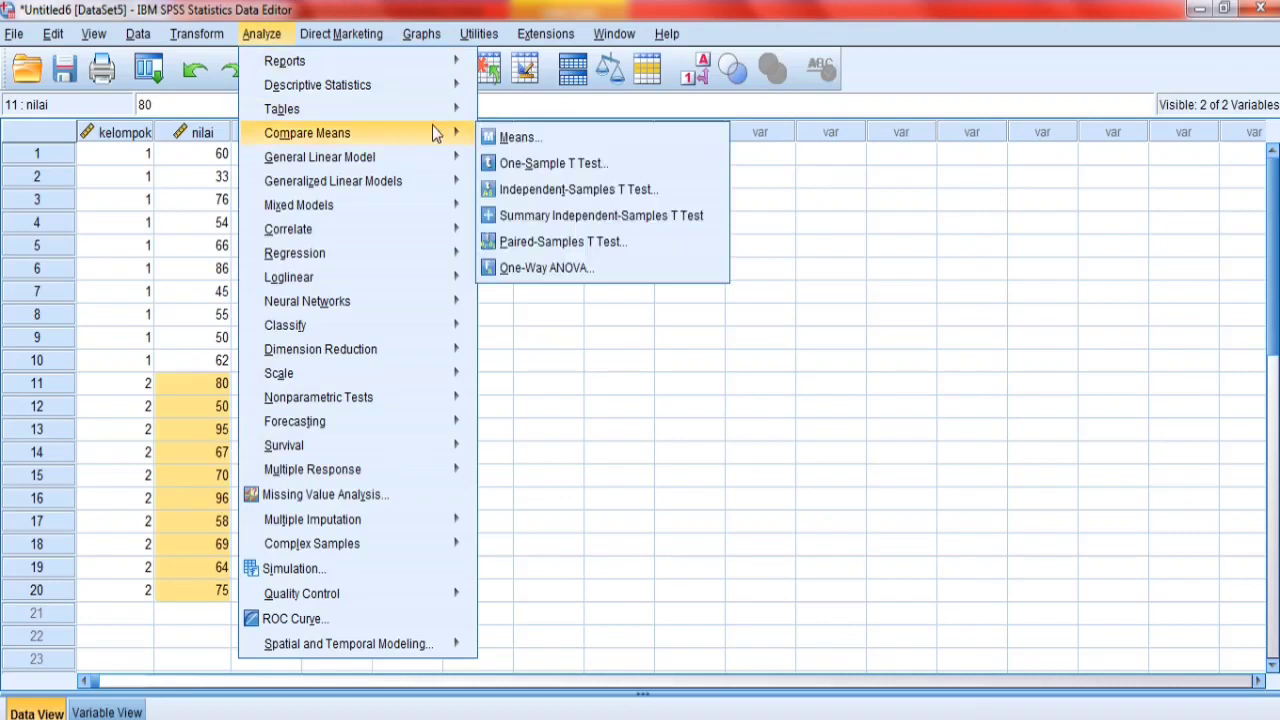
left_click(540, 193)
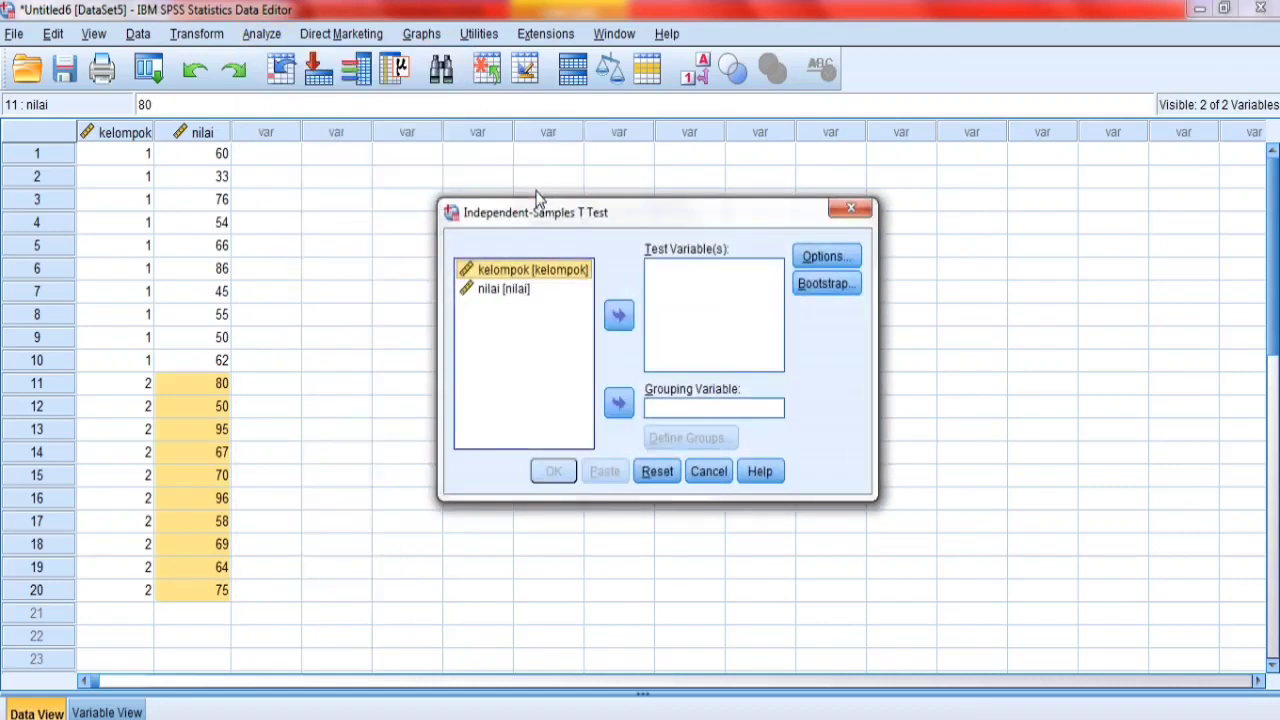
left_click(510, 289)
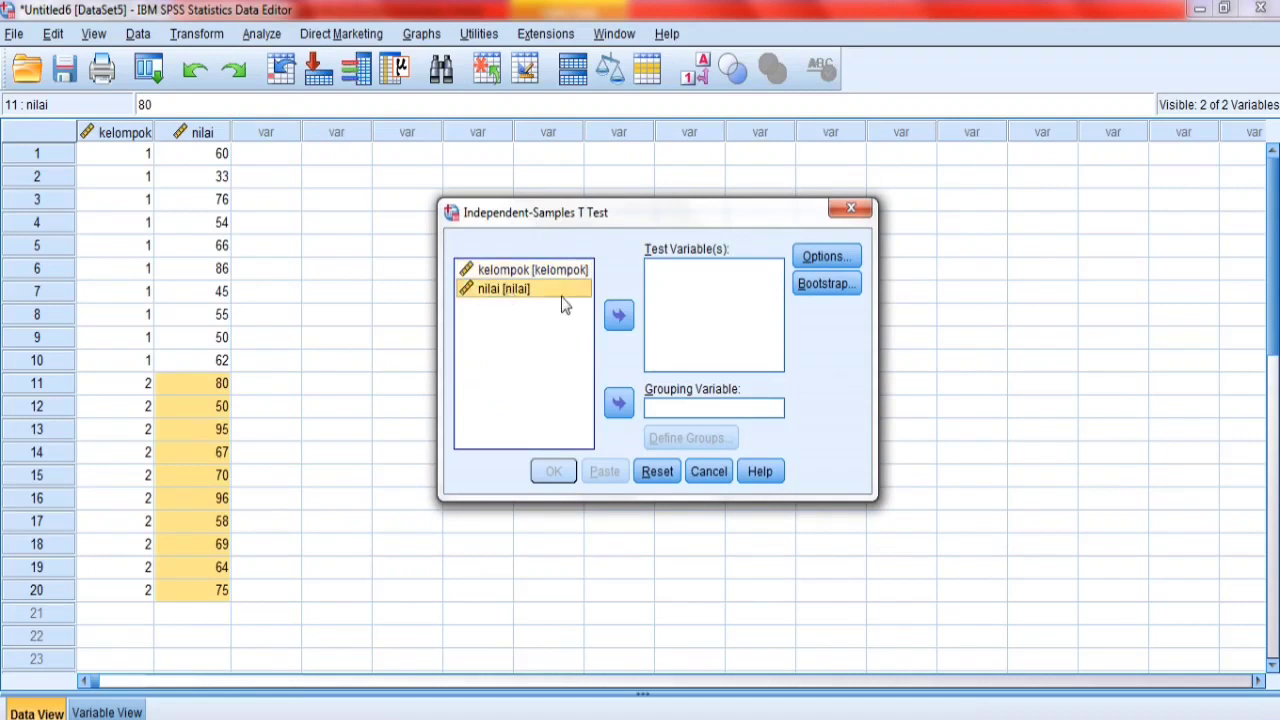
left_click(618, 315)
left_click(573, 273)
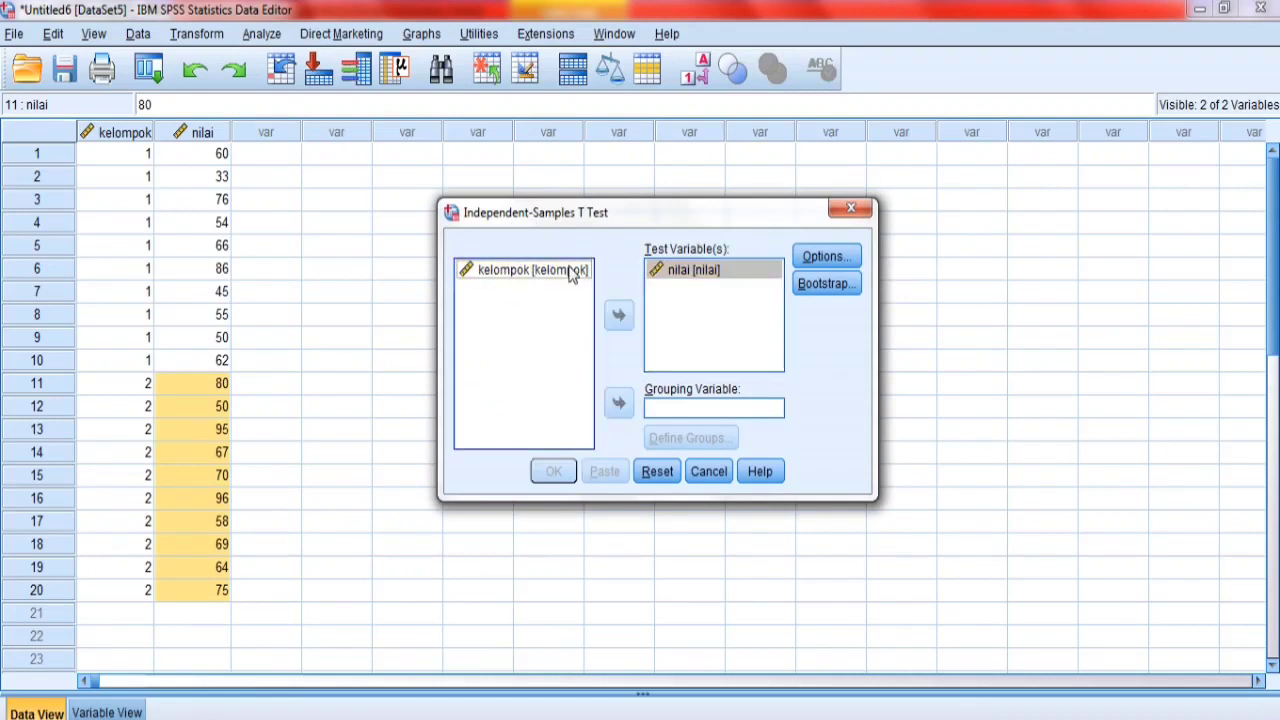
left_click(620, 402)
Step: Define the kelompok groups with specified values 1 and 2, and run the independent-samples t-test
left_click(683, 440)
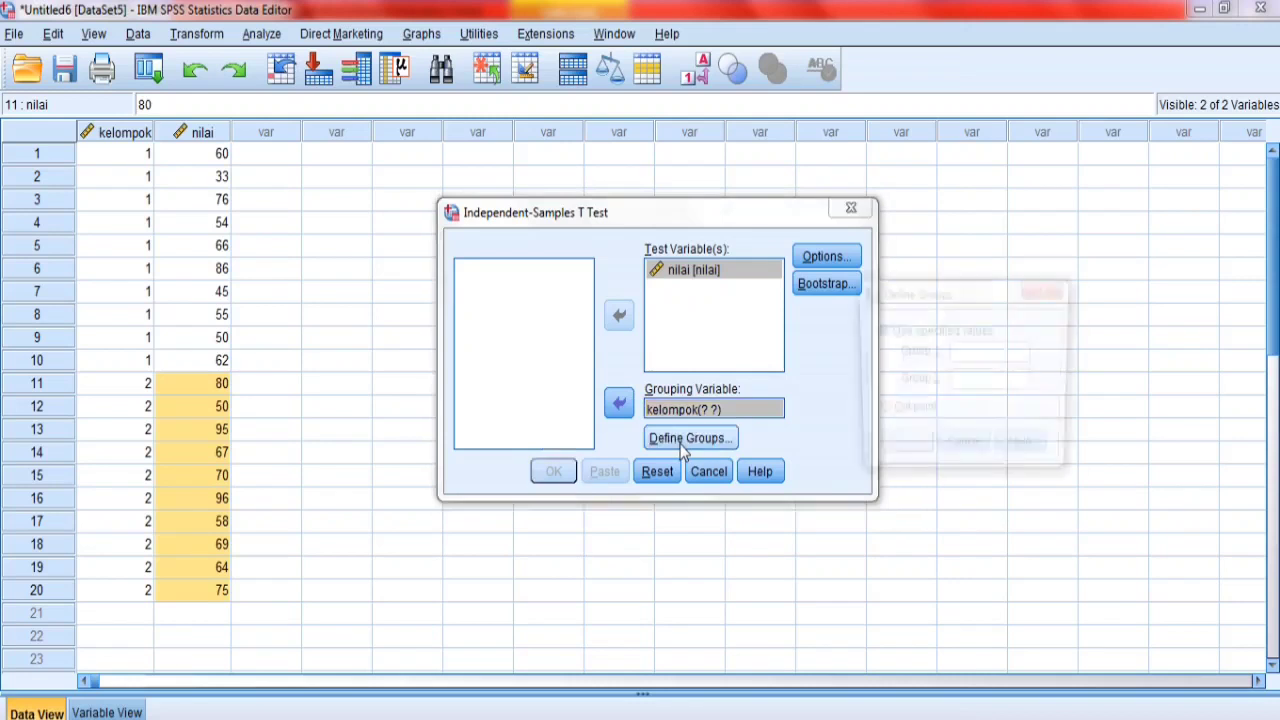
left_click(994, 357)
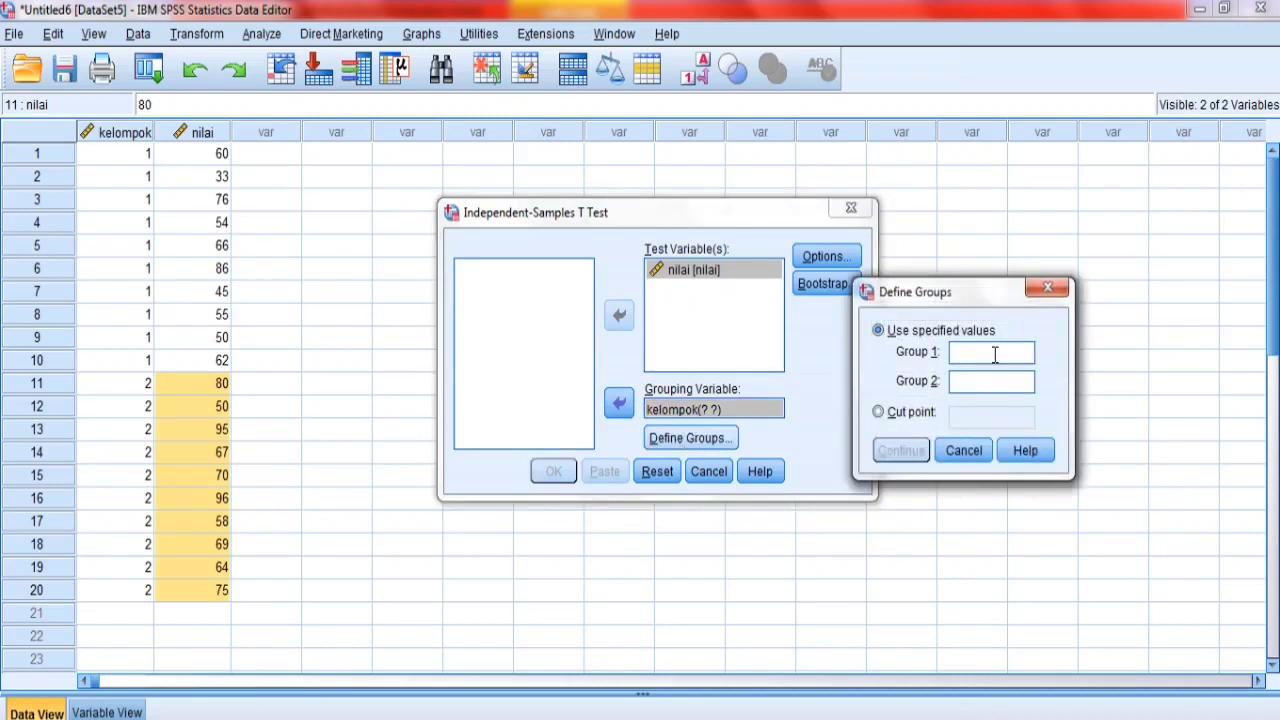
type("1")
left_click(984, 384)
type("2")
left_click(910, 451)
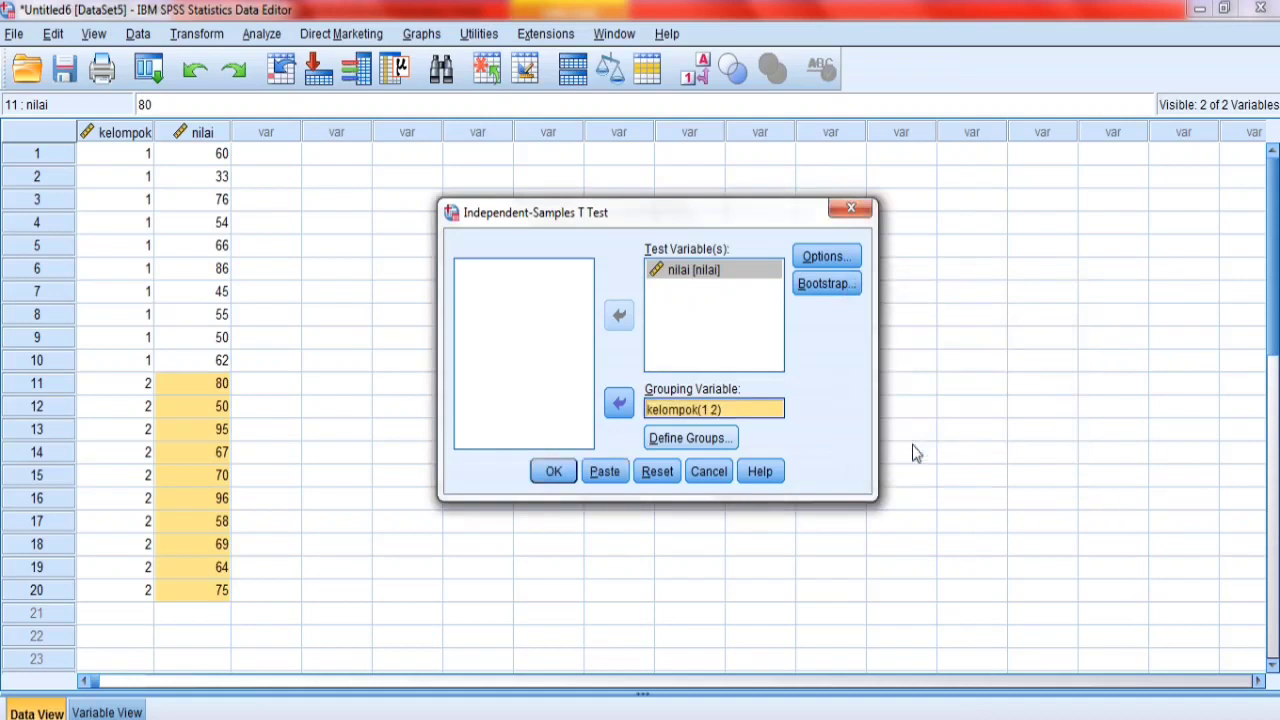
left_click(560, 471)
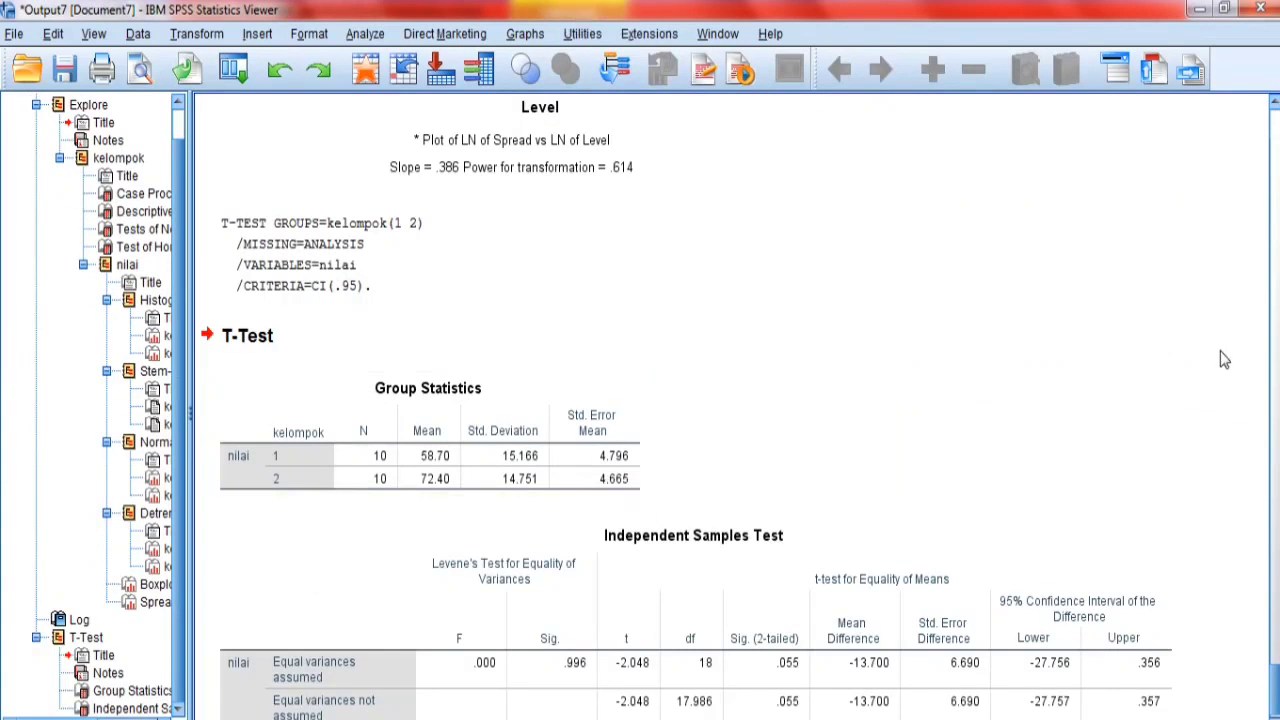
Step: Examine the Group Statistics and Independent Samples Test tables, dismissing the Windows color scheme prompts
scroll(1275, 688, "down", 1)
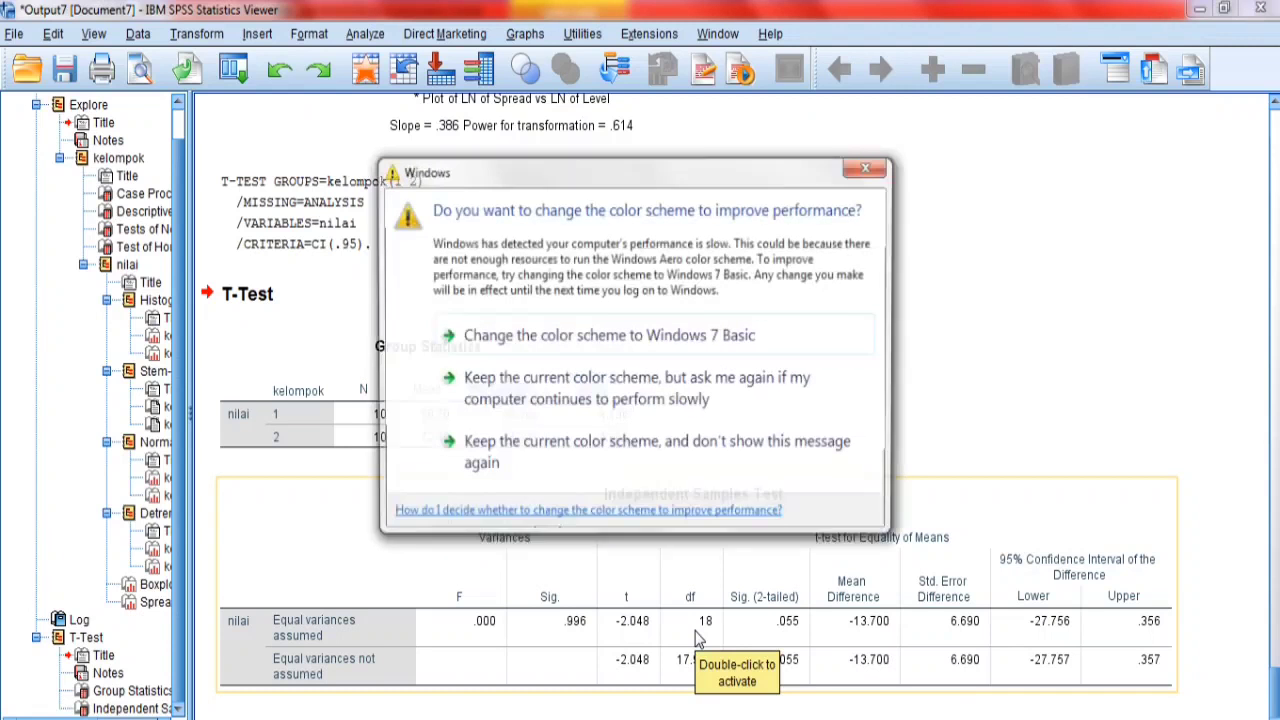
left_click(867, 168)
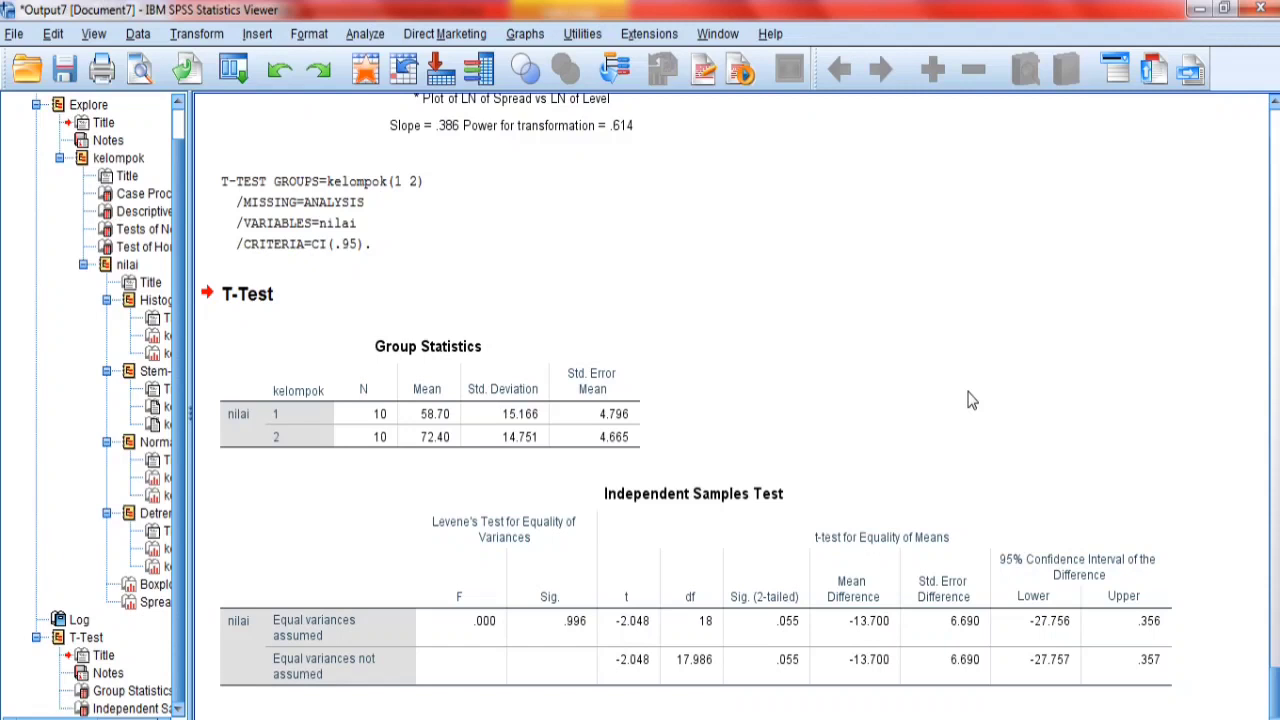
left_click(795, 498)
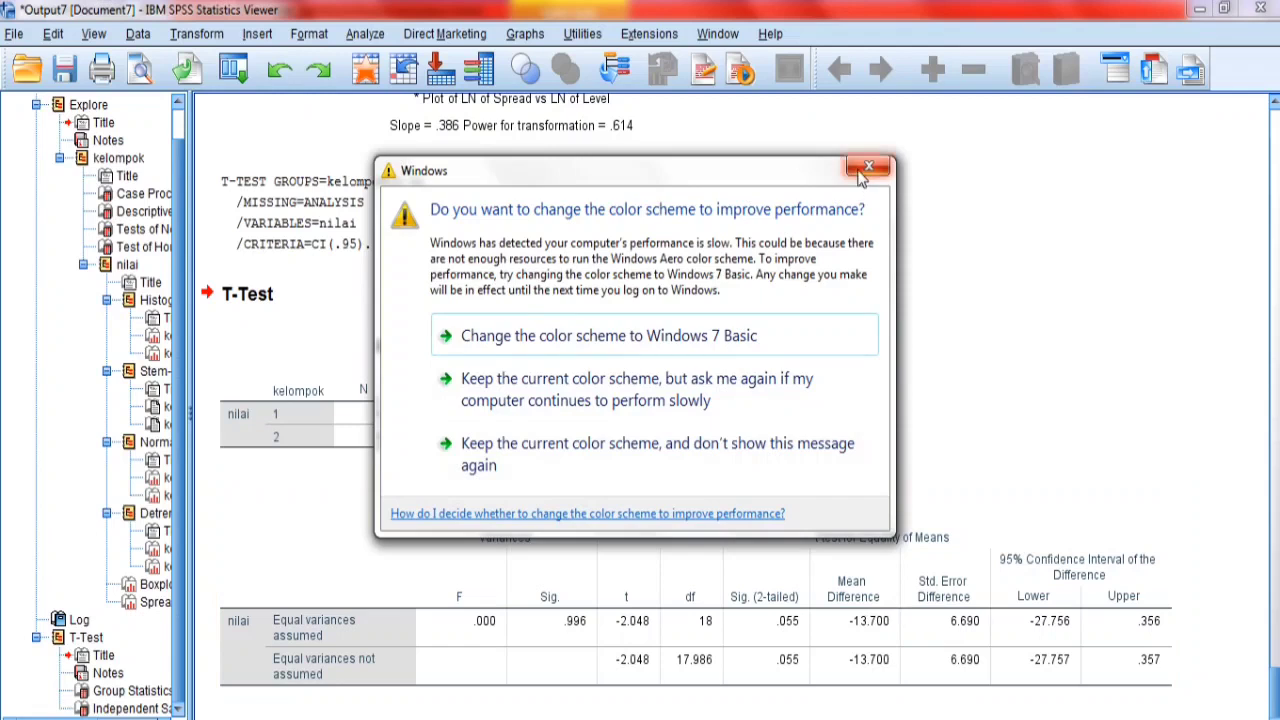
left_click(866, 168)
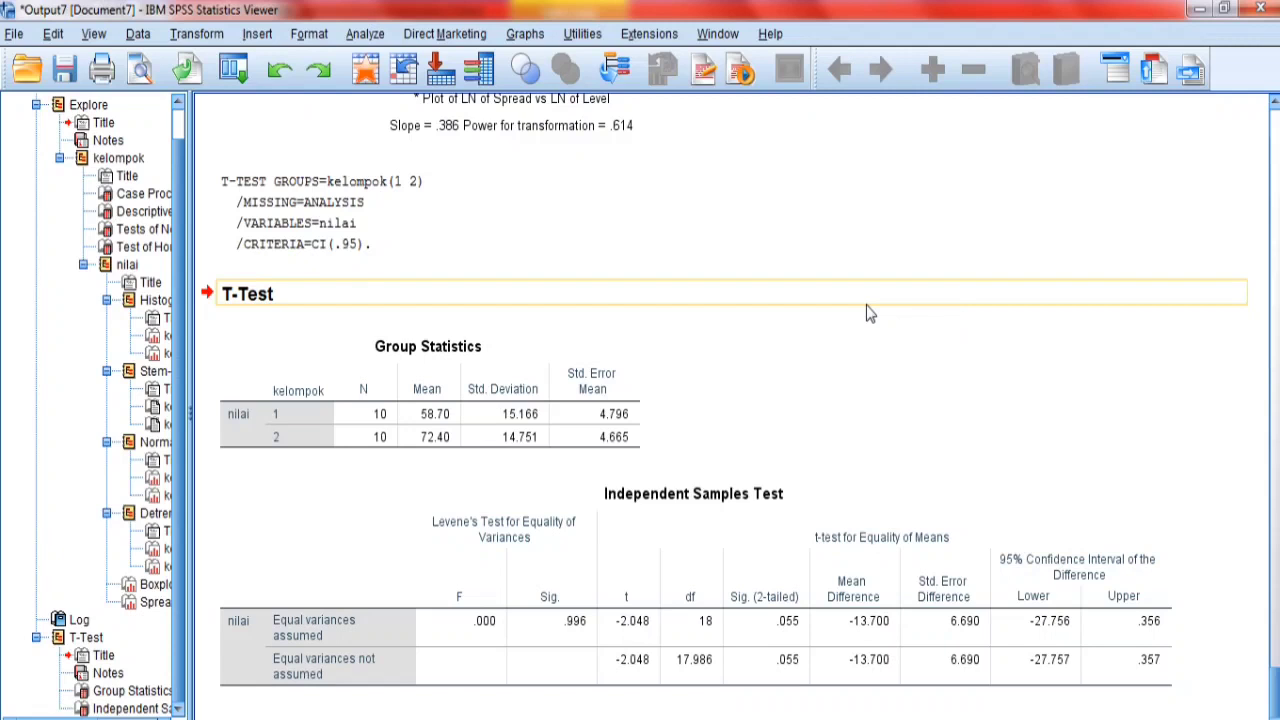
left_click(706, 470)
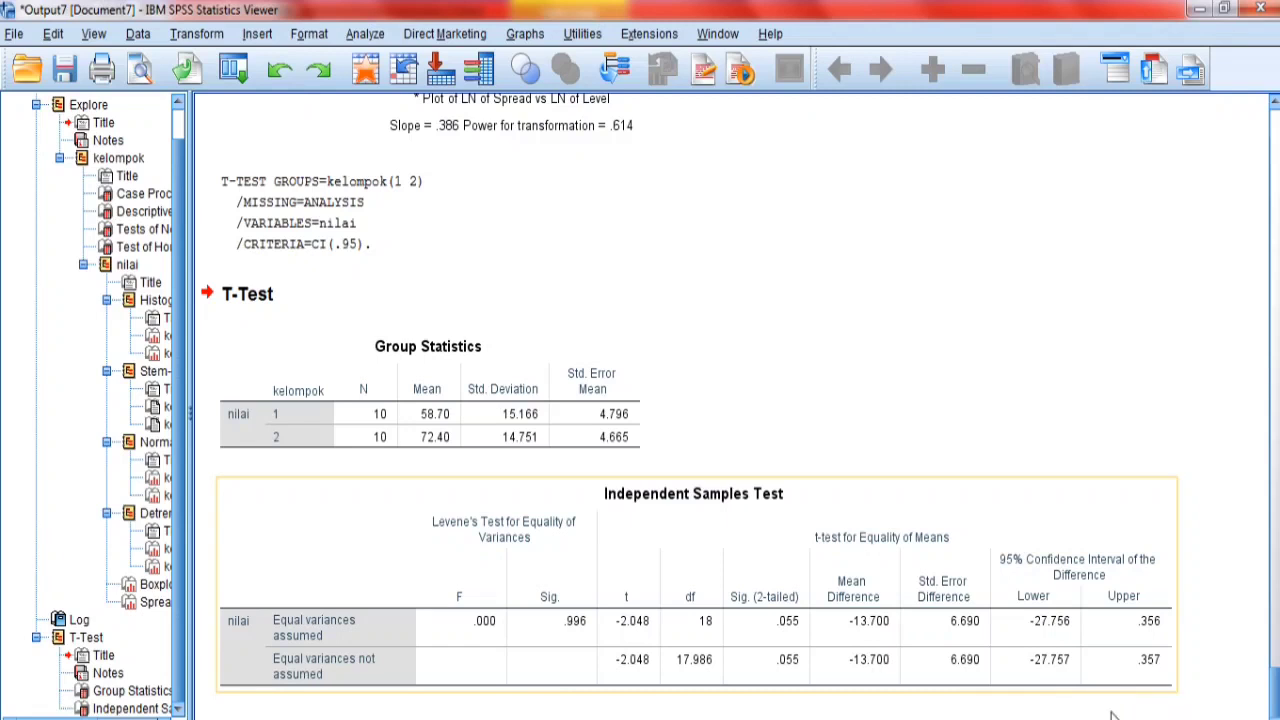
left_click(1114, 713)
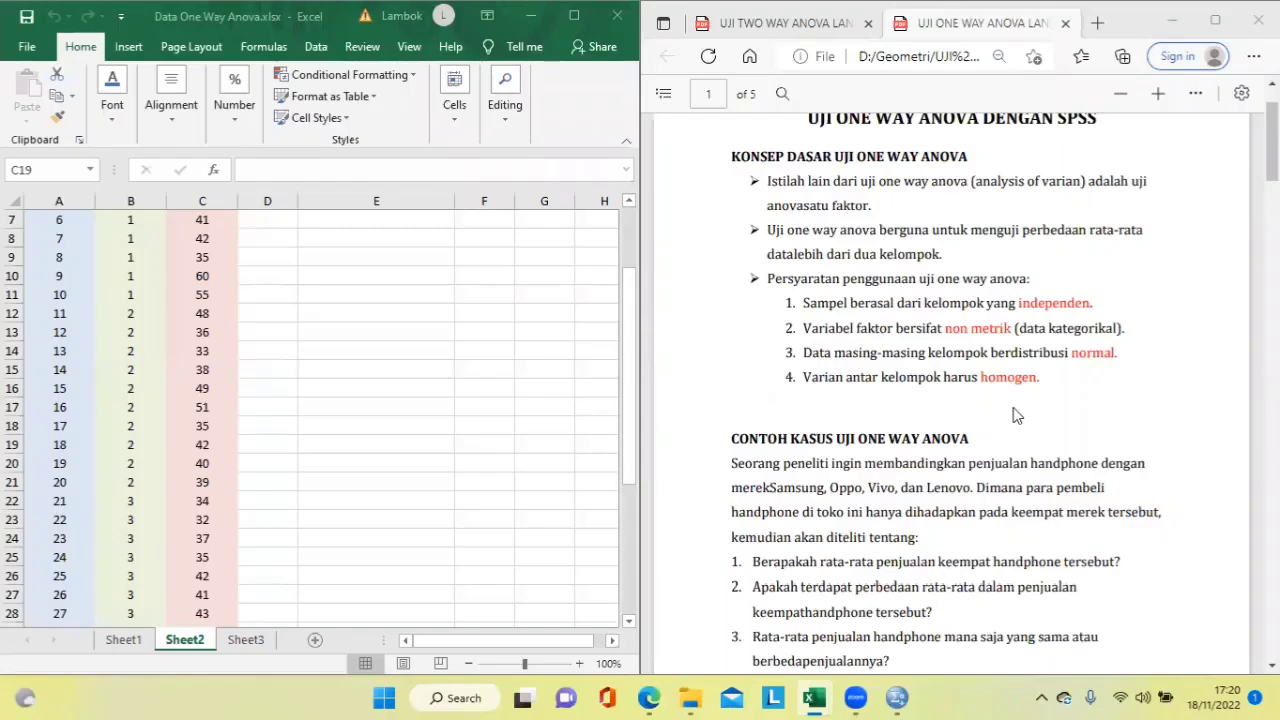
Step: Read the one-way ANOVA concepts, requirements and handphone sales example case in the PDF
scroll(1015, 415, "up", 1)
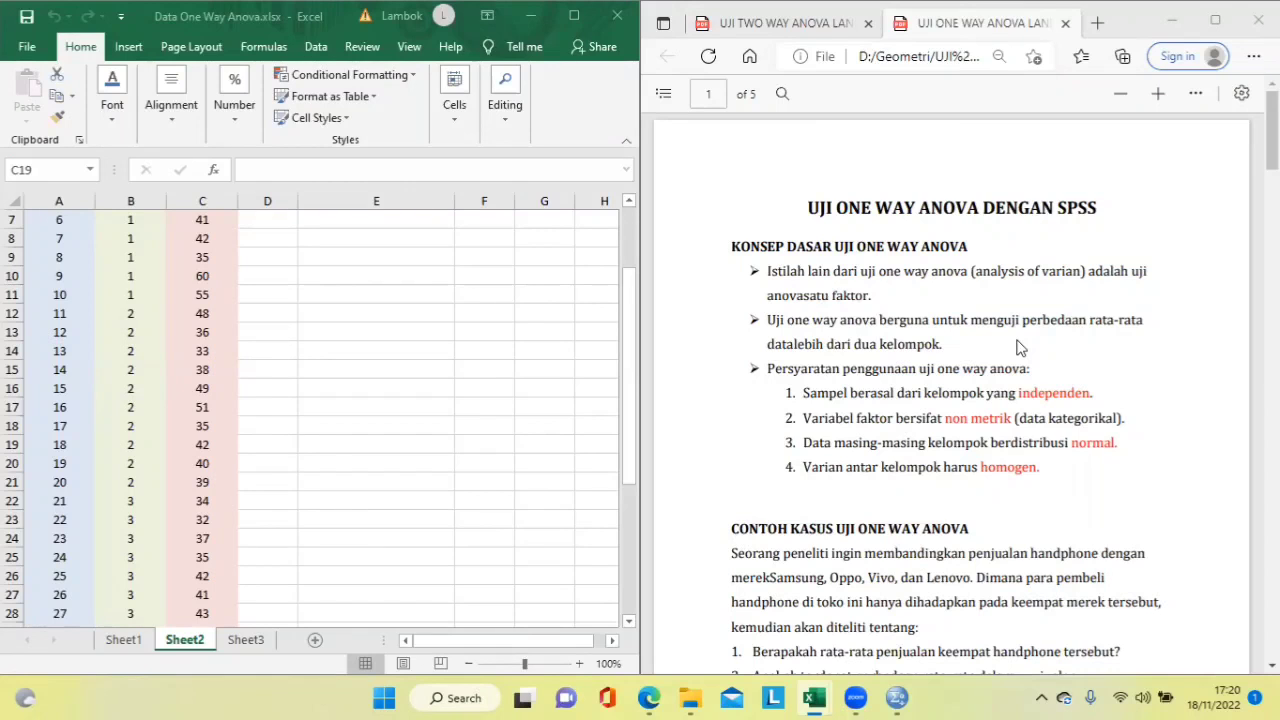
scroll(1024, 347, "down", 1)
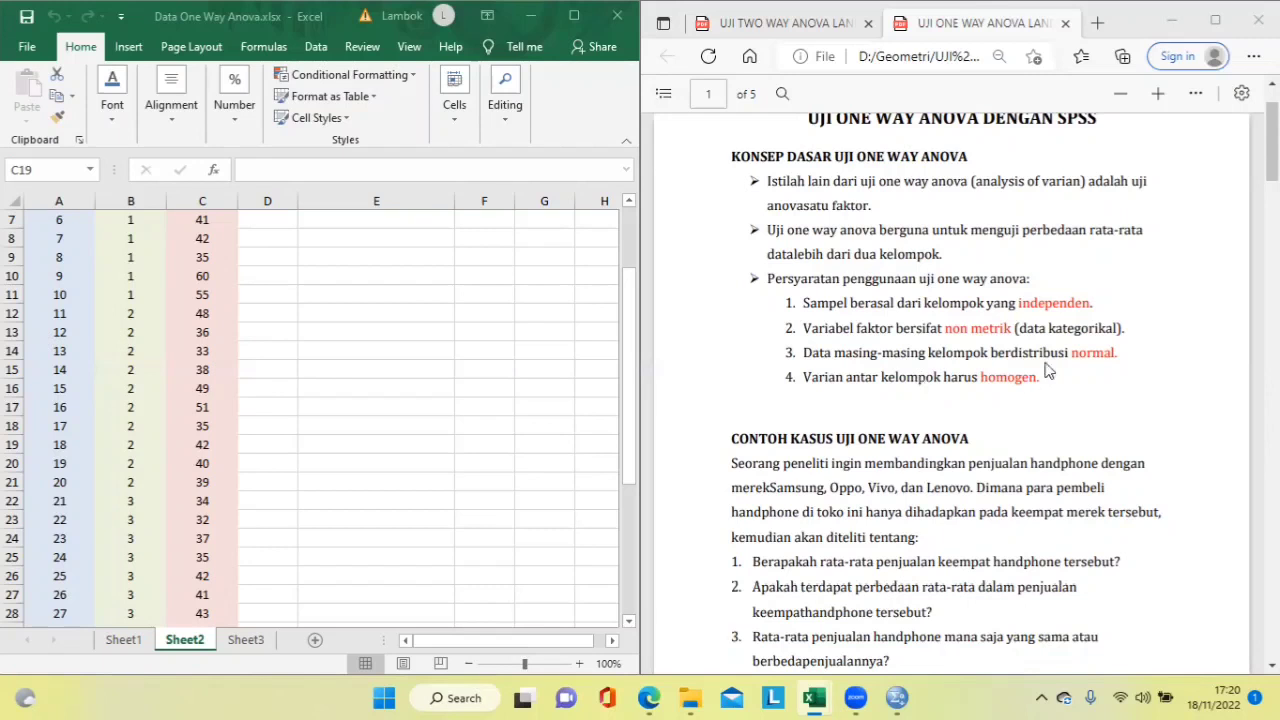
scroll(946, 304, "down", 3)
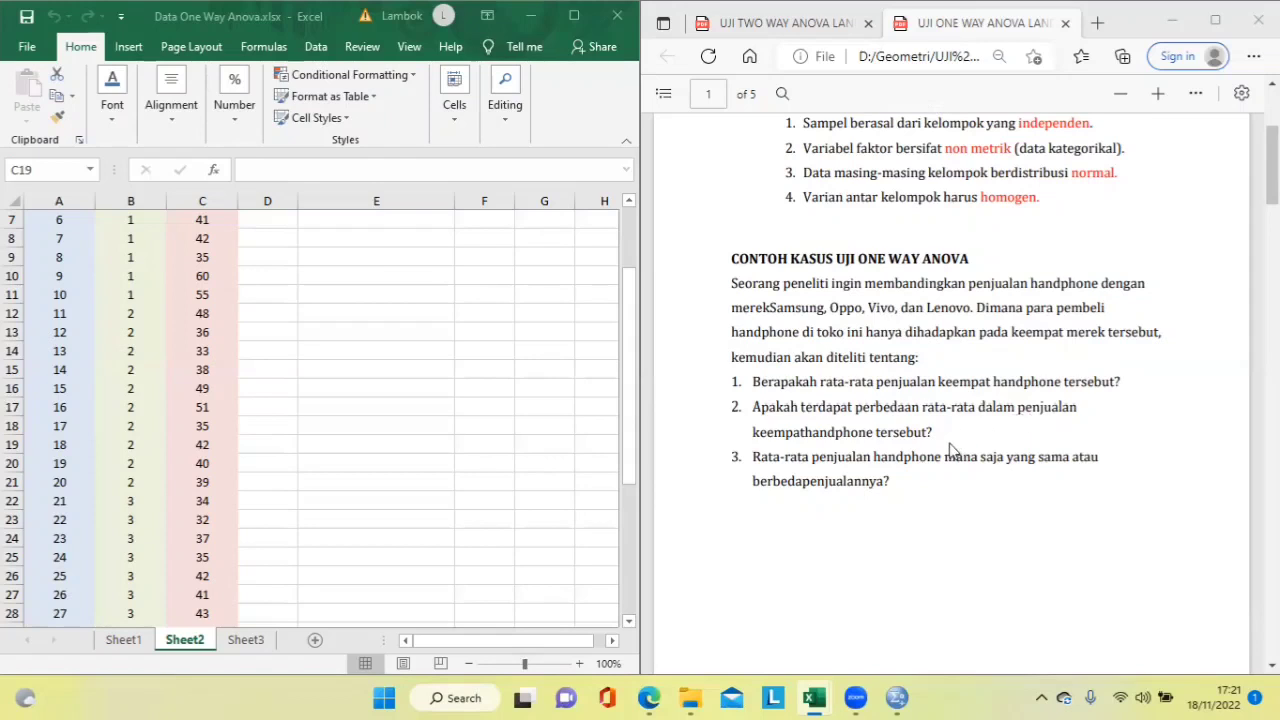
scroll(962, 400, "down", 2)
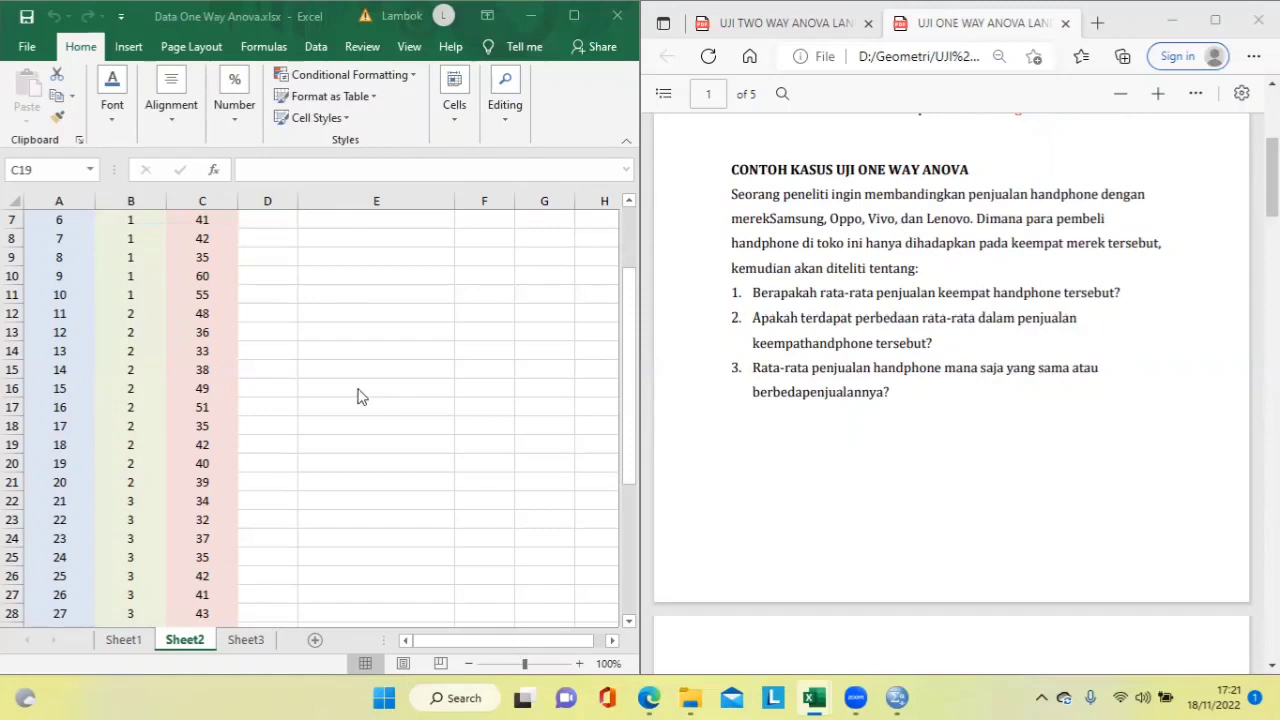
Step: Examine the Merek codes, Penjualan values and Kategori Merek legend on Sheet2 of the Excel workbook
scroll(360, 396, "up", 2)
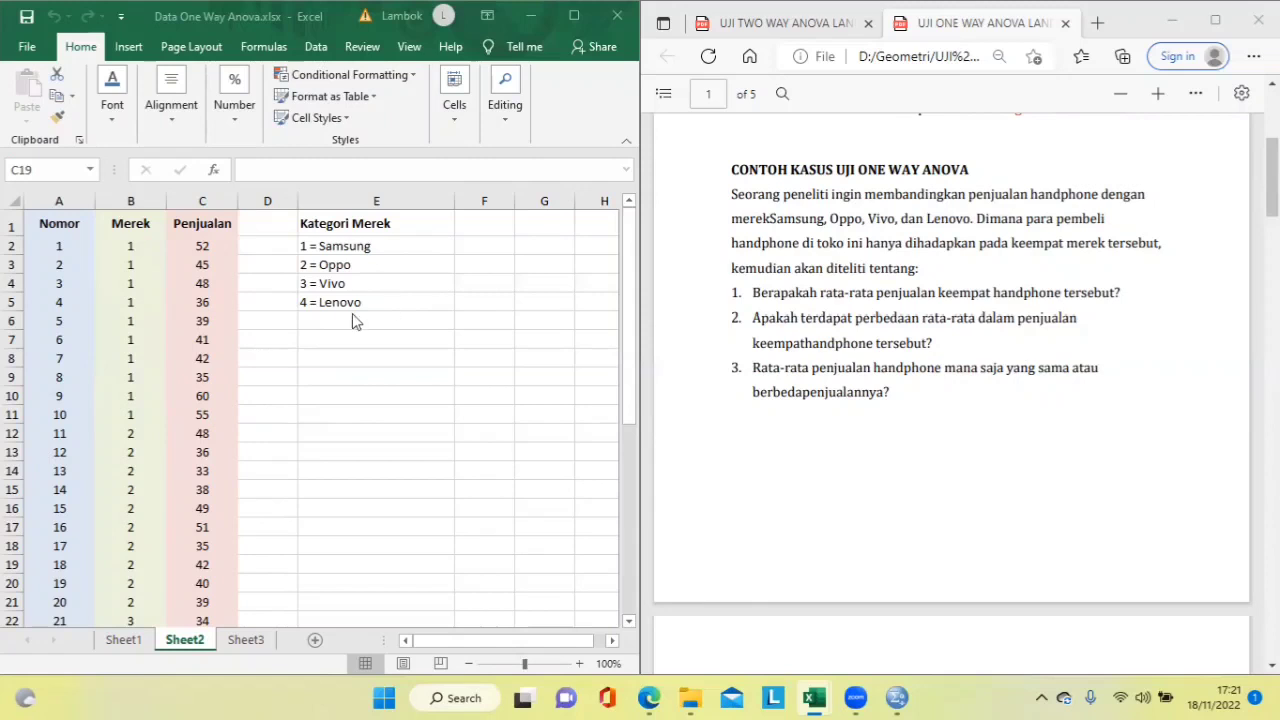
left_click(138, 242)
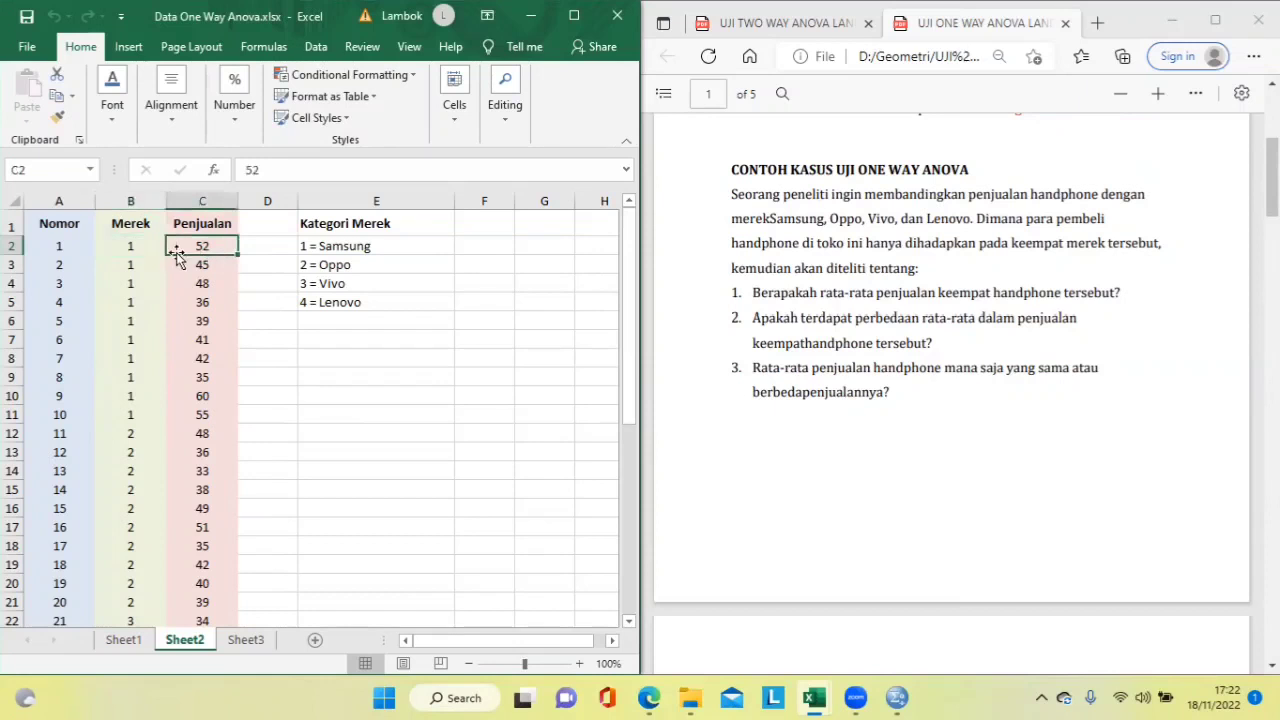
left_click(140, 264)
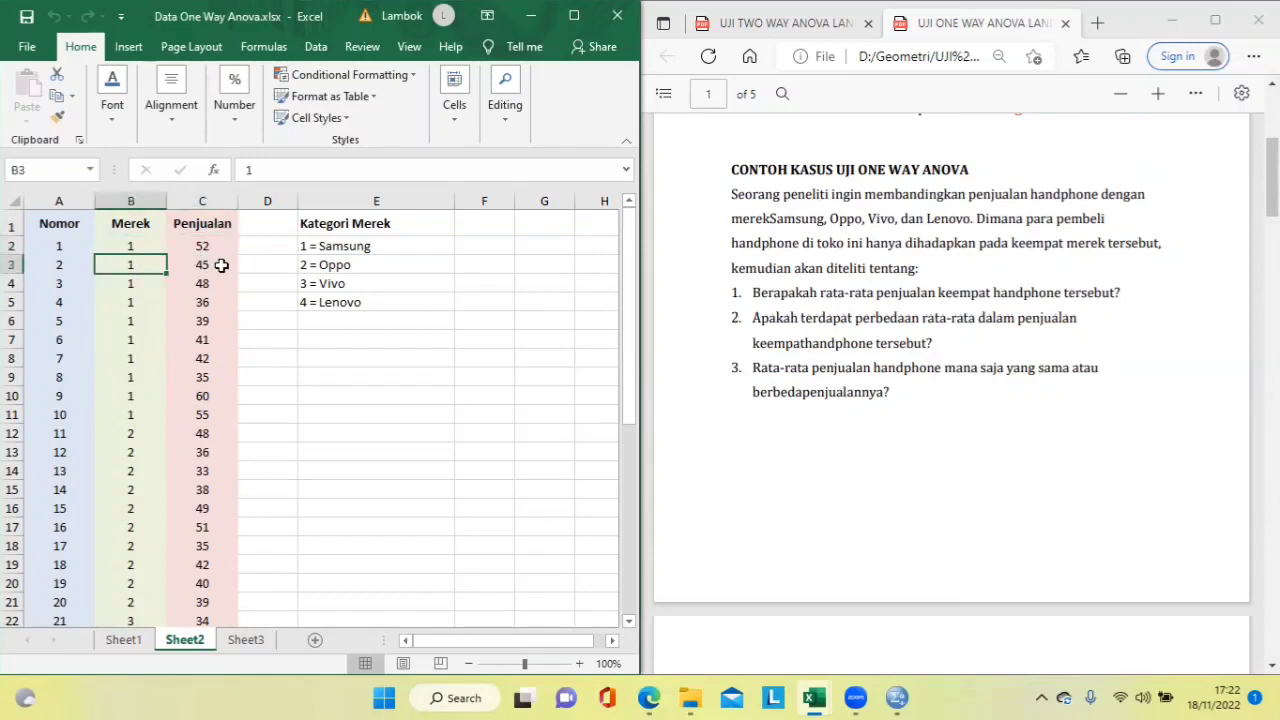
left_click(221, 265)
scroll(169, 277, "down", 11)
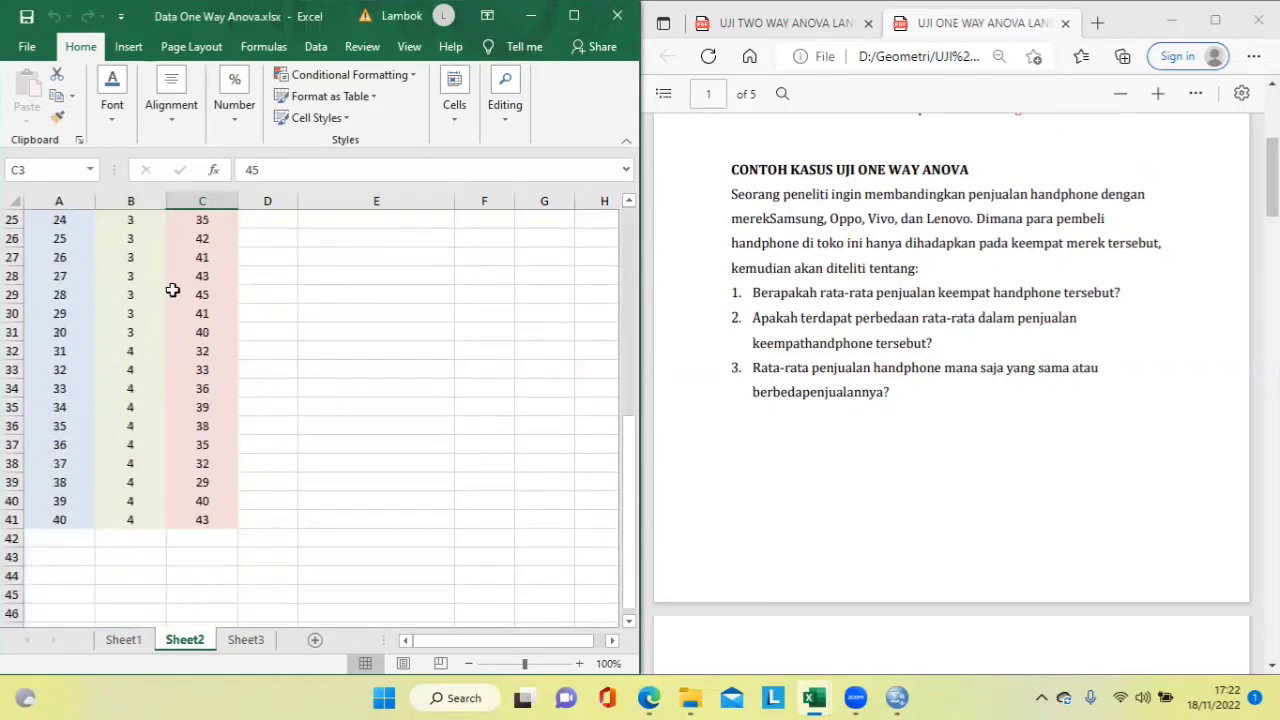
Step: Check the final rows of the Merek and Penjualan data on Sheet2 of the workbook
scroll(157, 387, "up", 2)
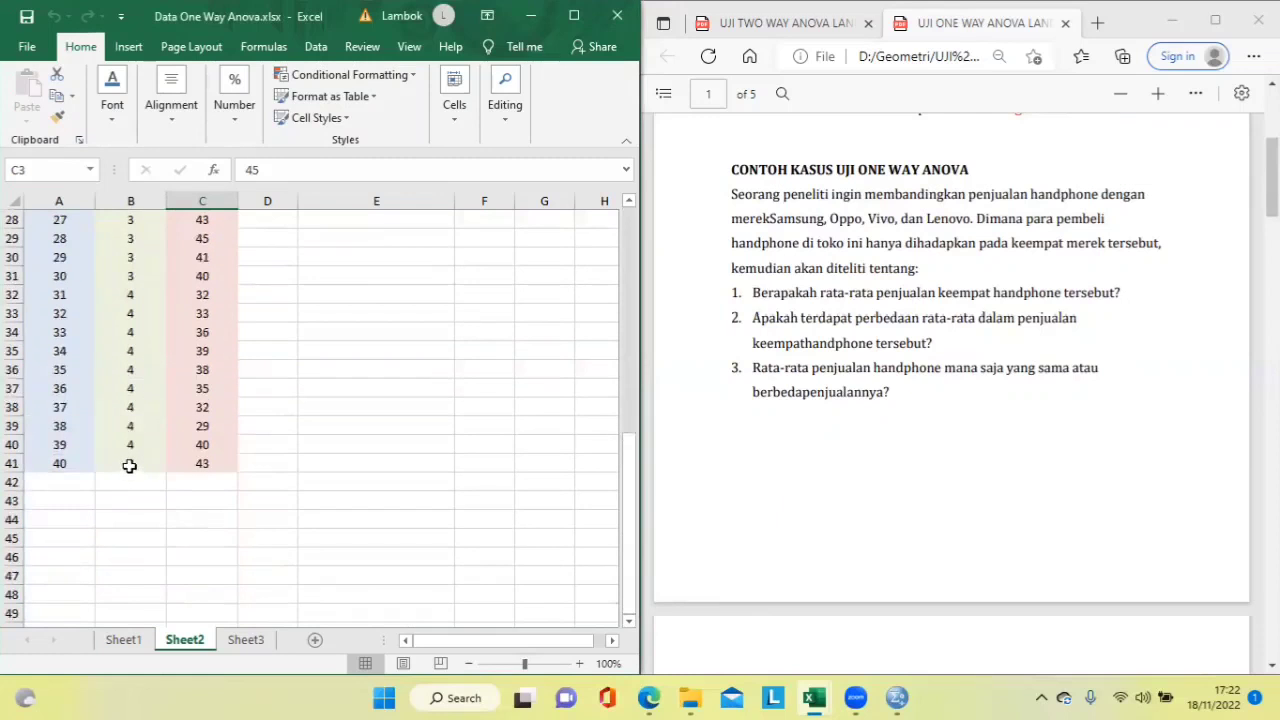
left_click(129, 465)
key("ctrl+d")
scroll(177, 446, "up", 3)
scroll(177, 449, "down", 3)
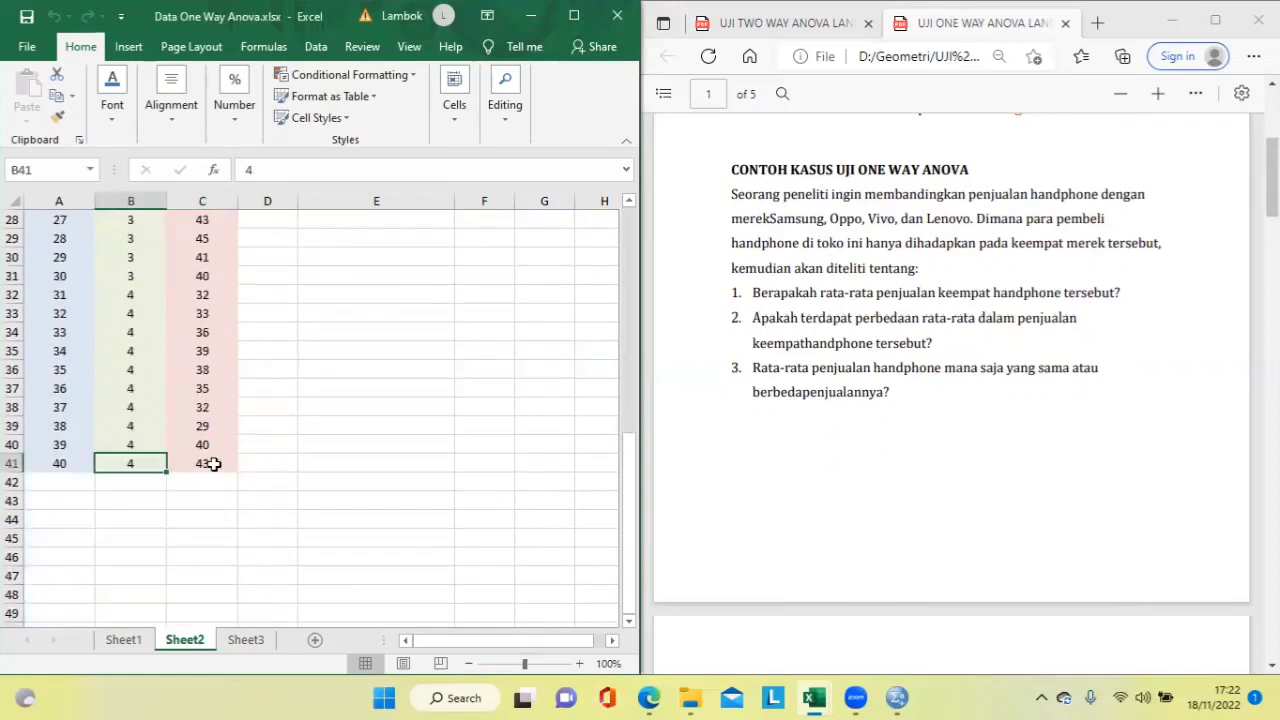
left_click(213, 464)
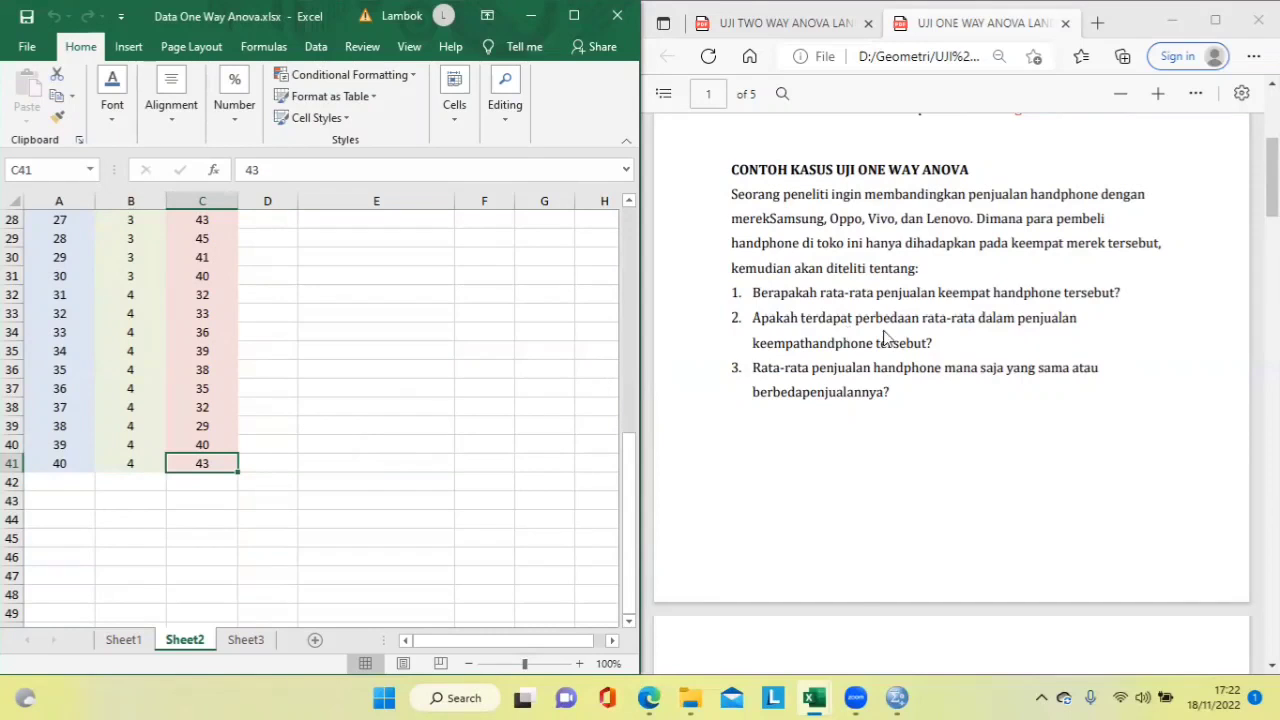
Step: Read the one-way ANOVA steps and normality decision criteria in the PDF, and look over the last data rows in Excel
scroll(883, 337, "down", 3)
scroll(883, 337, "up", 3)
scroll(883, 337, "down", 4)
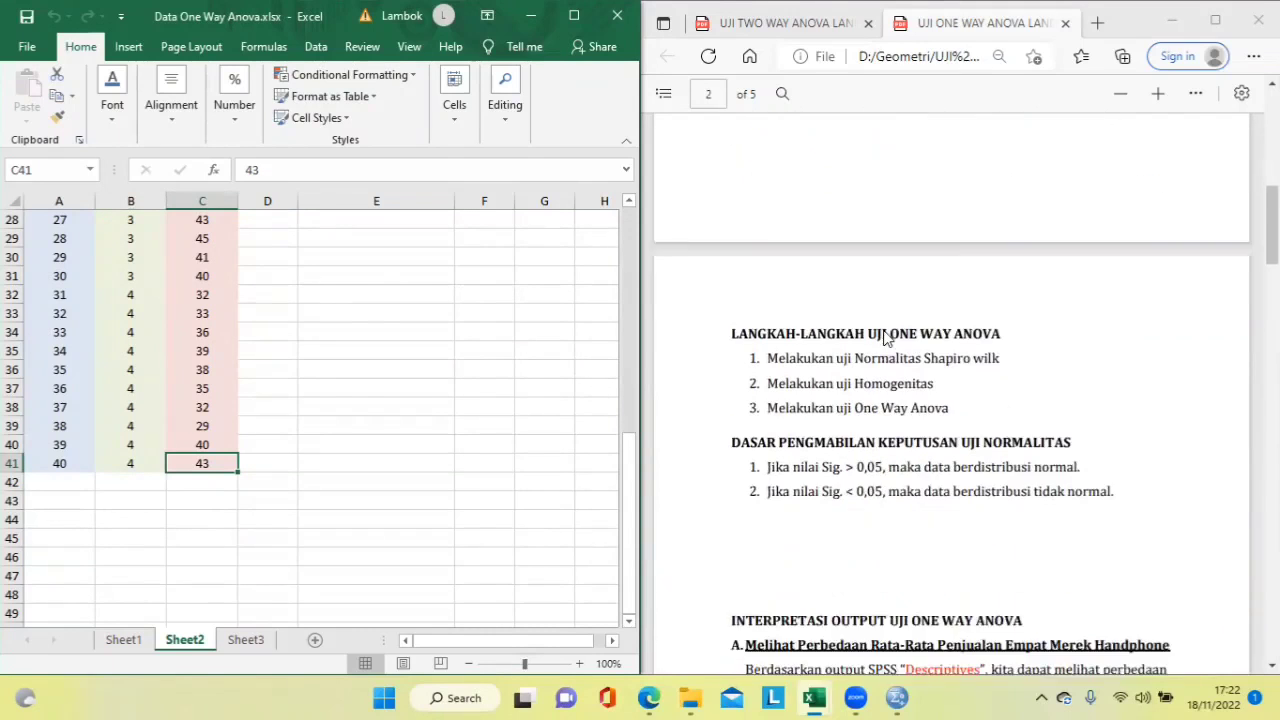
scroll(883, 337, "down", 1)
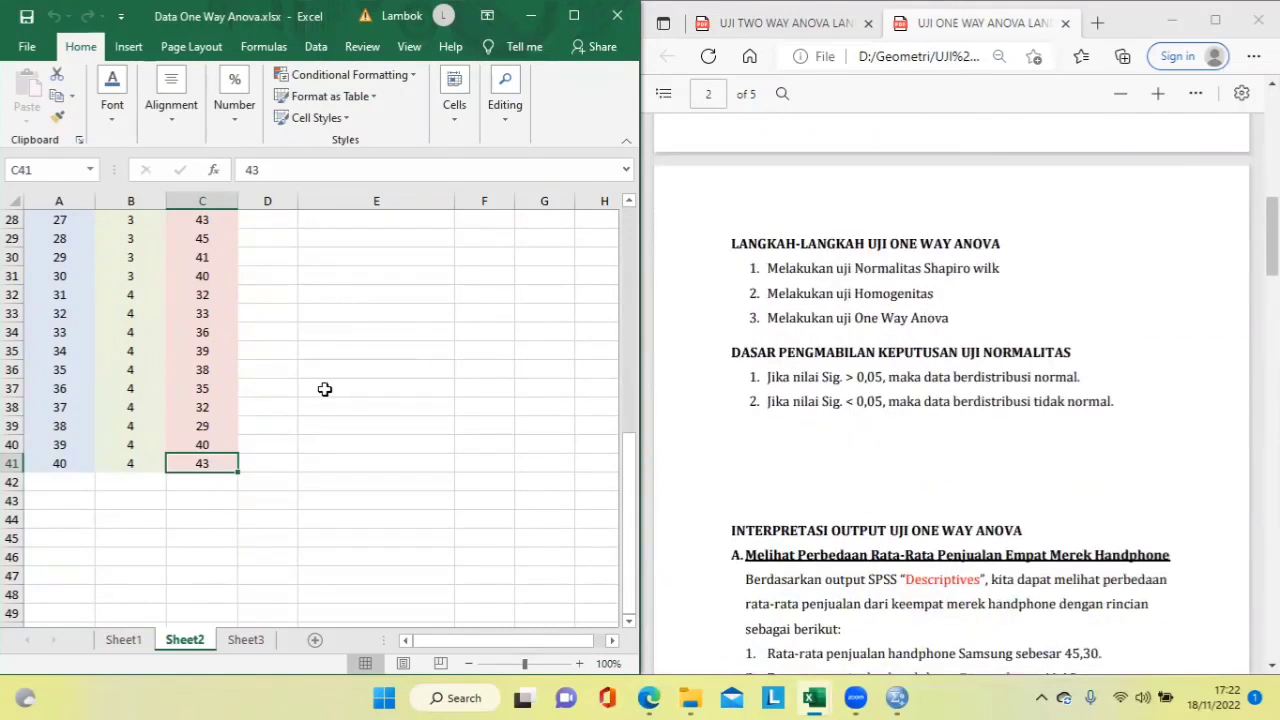
scroll(349, 388, "down", 3)
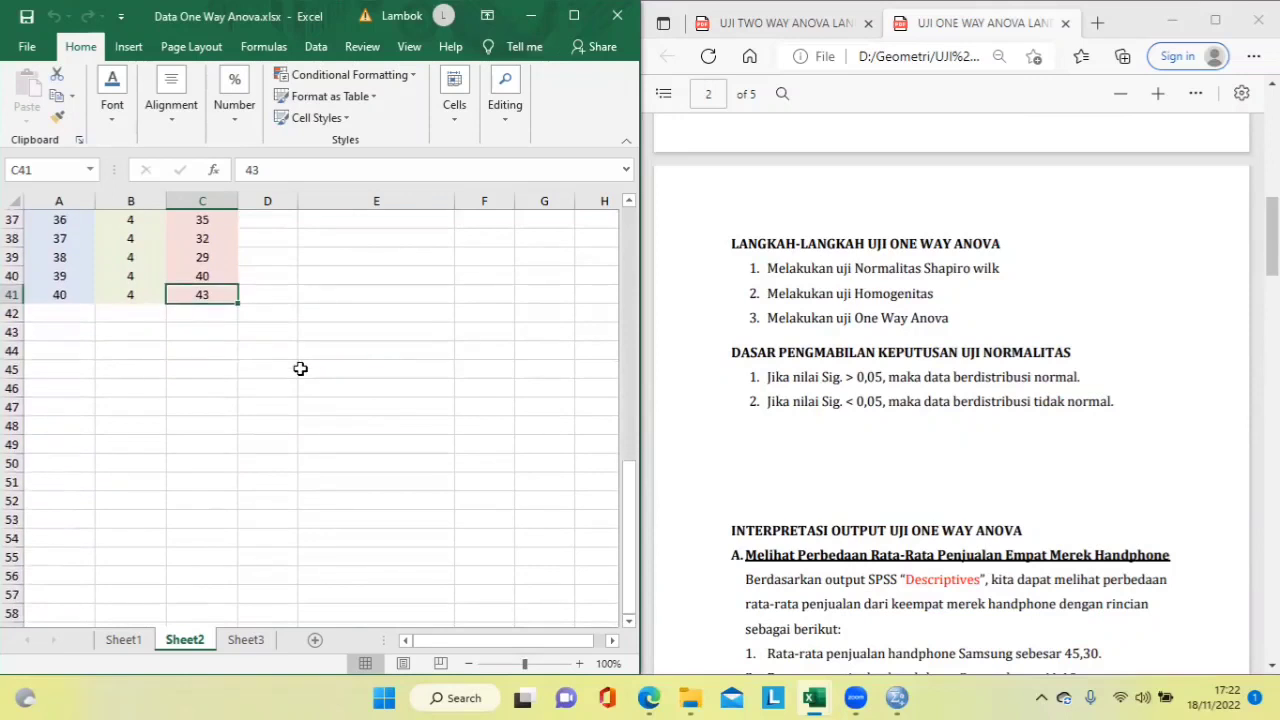
scroll(300, 368, "up", 5)
scroll(304, 369, "down", 3)
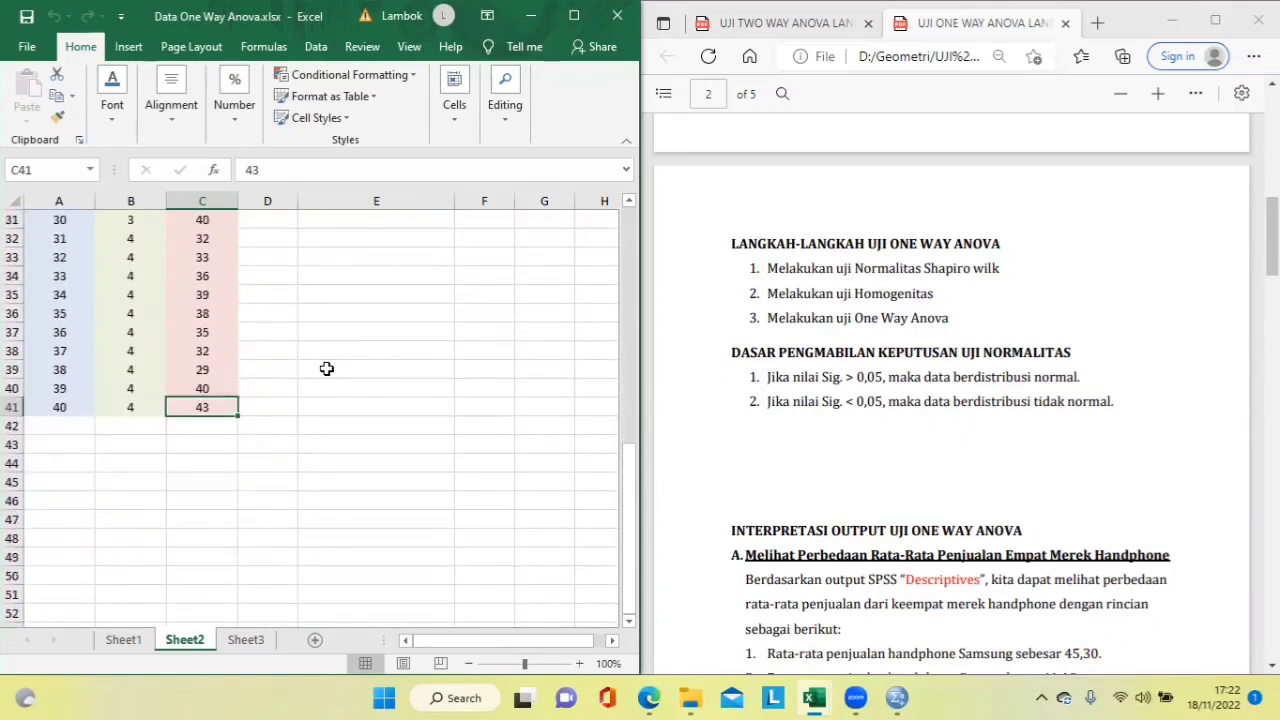
scroll(330, 369, "down", 1)
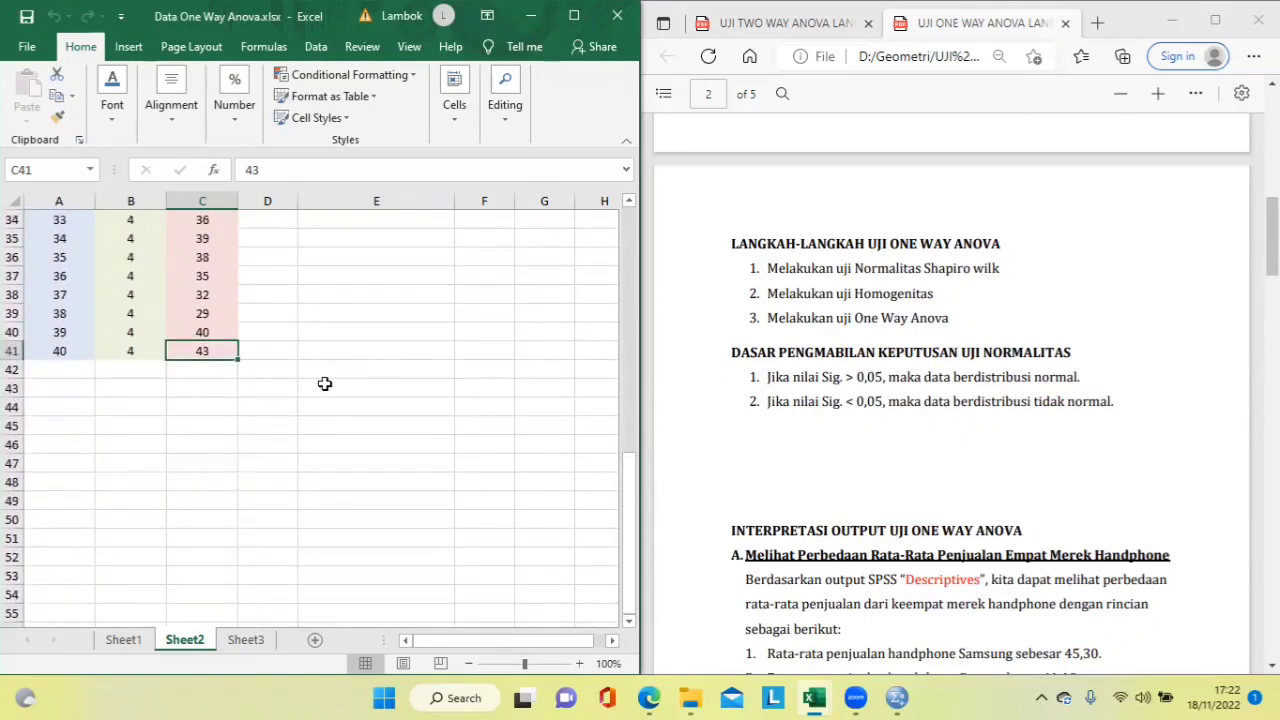
Step: Switch to the data one way anova.sav dataset in SPSS and review the variable definitions and Merek_Hp value labels
mouse_move(897, 698)
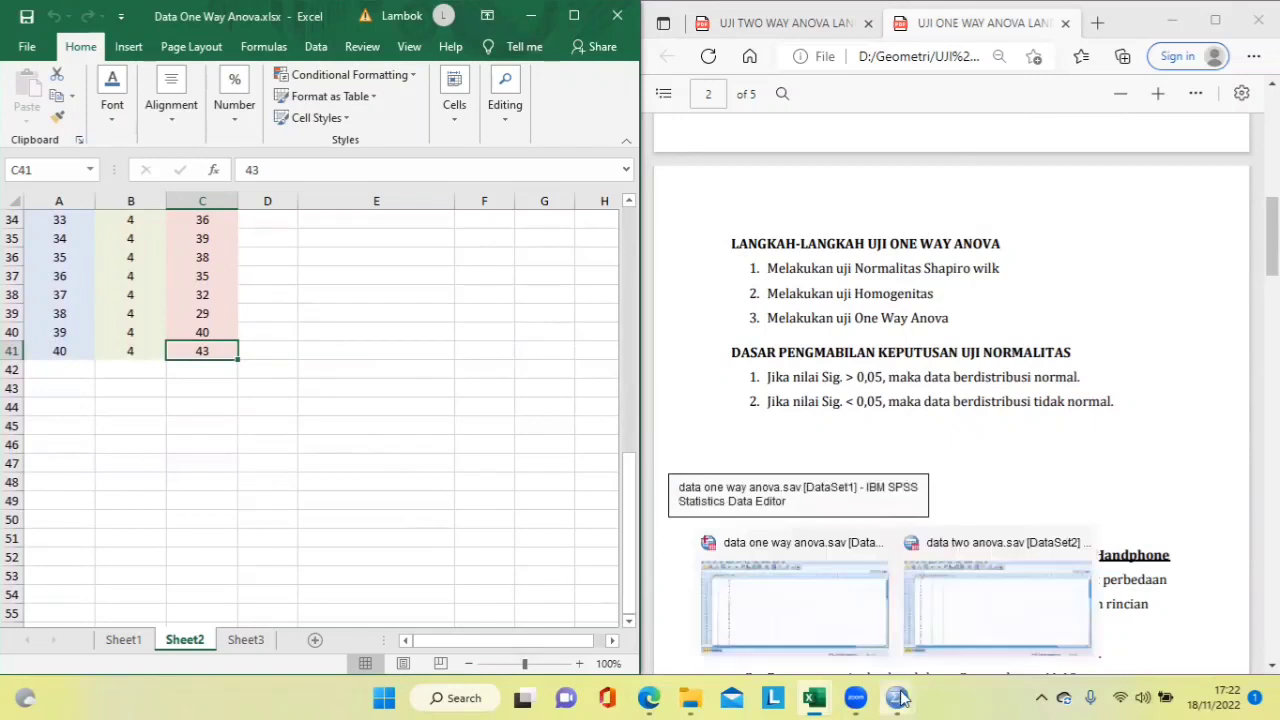
left_click(842, 597)
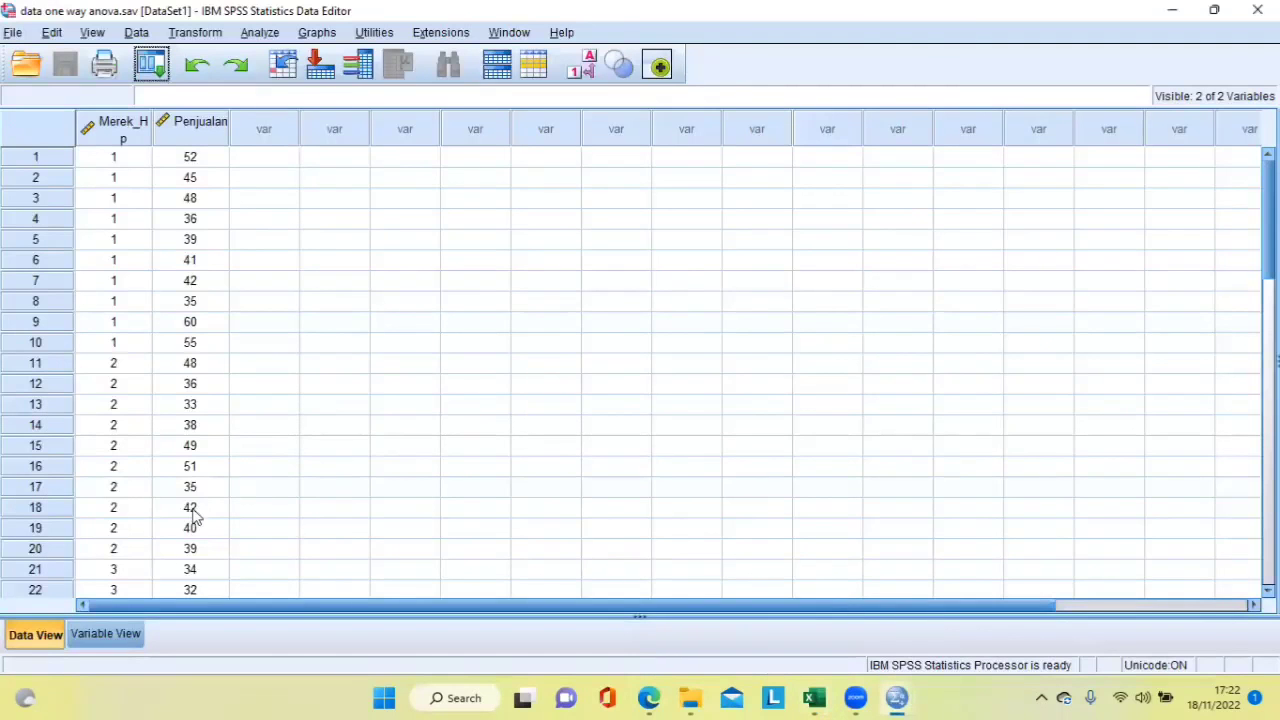
left_click(115, 633)
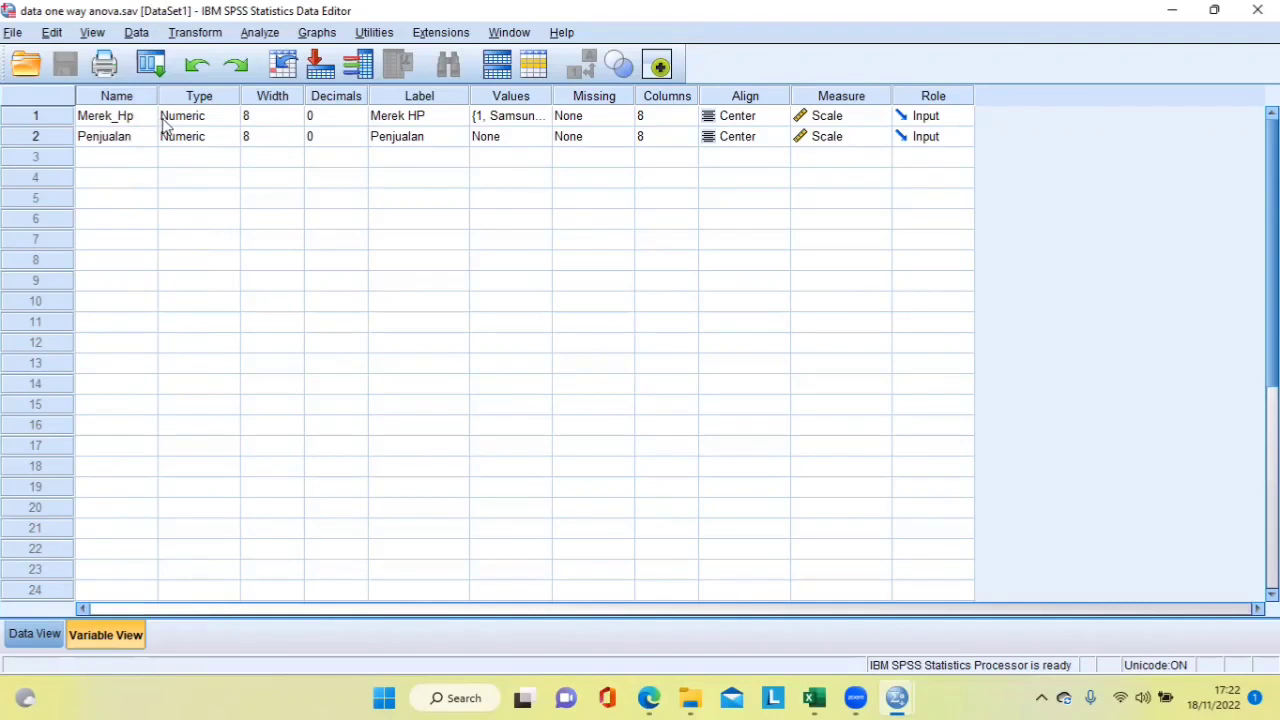
left_click(545, 118)
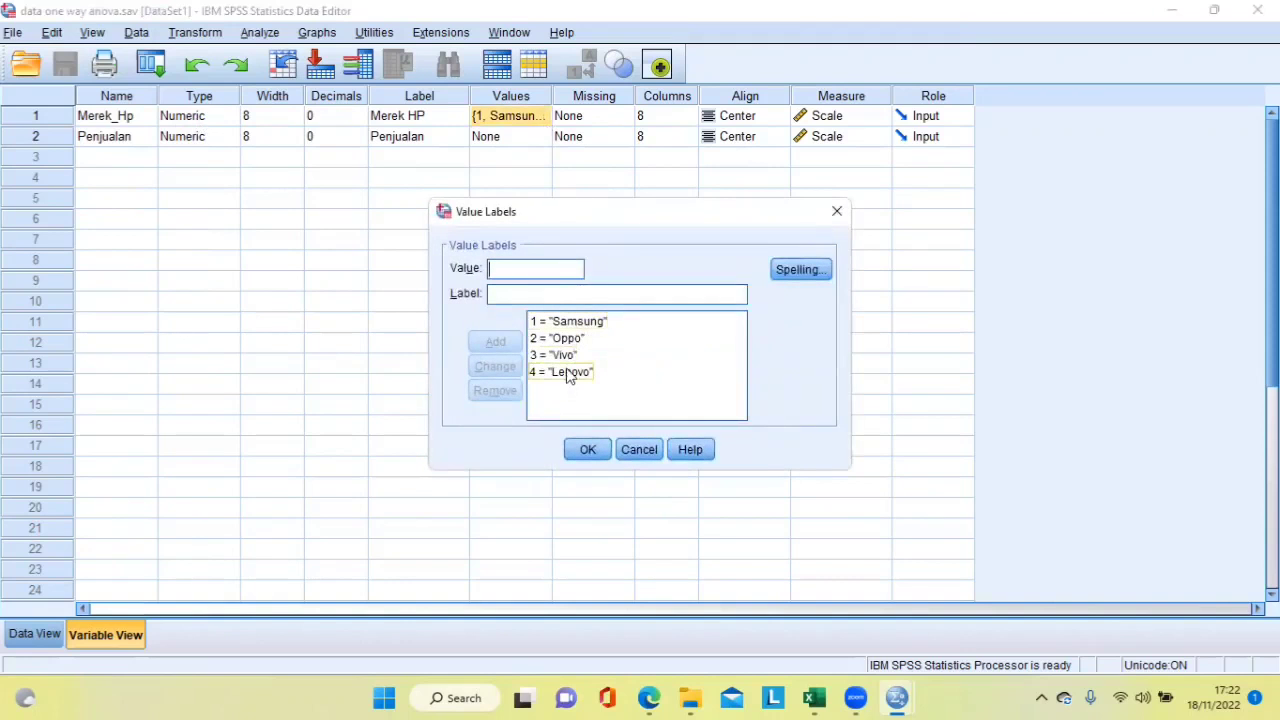
left_click(576, 446)
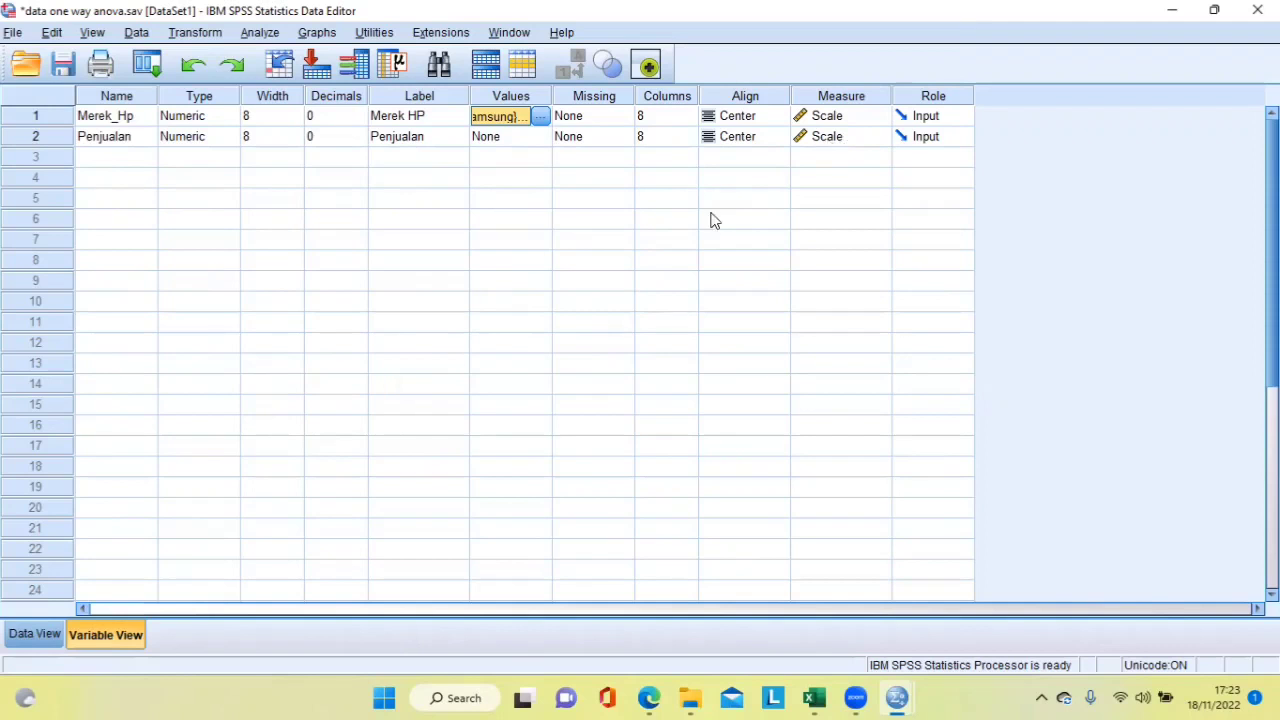
Step: Compare the Merek_Hp and Penjualan data in SPSS with the rows on Sheet2 in Excel
left_click(44, 634)
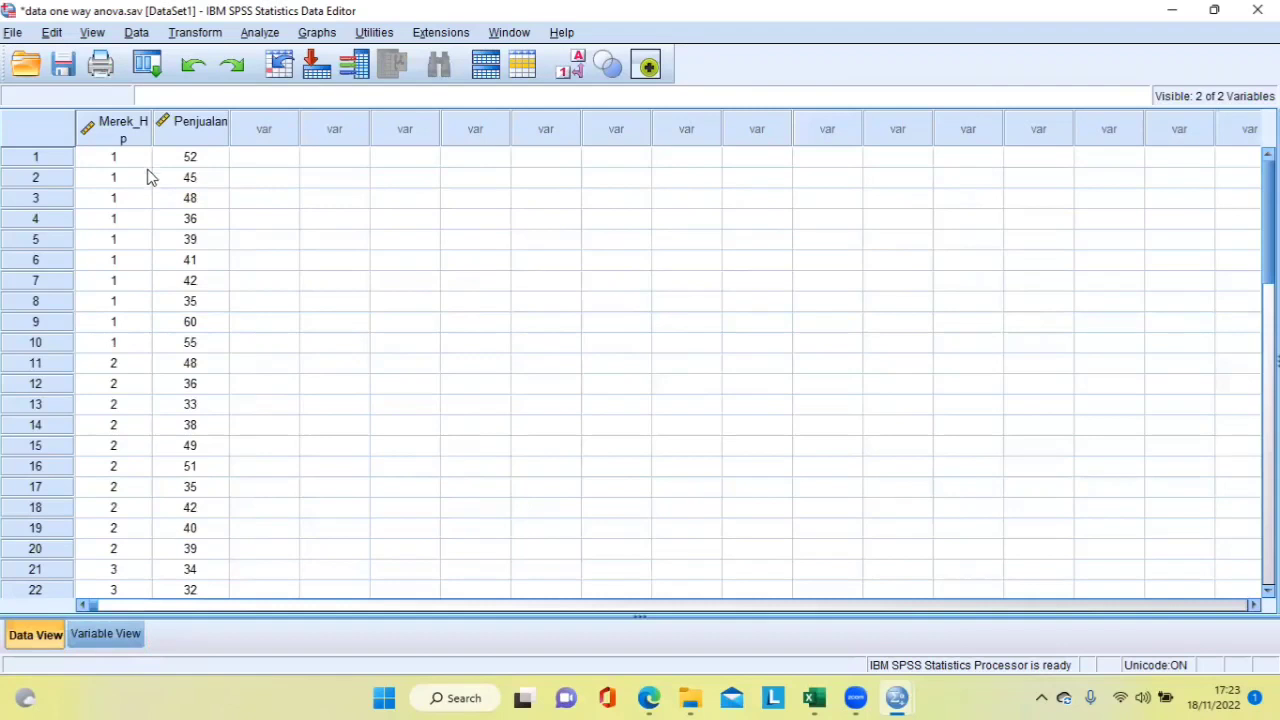
left_click(815, 698)
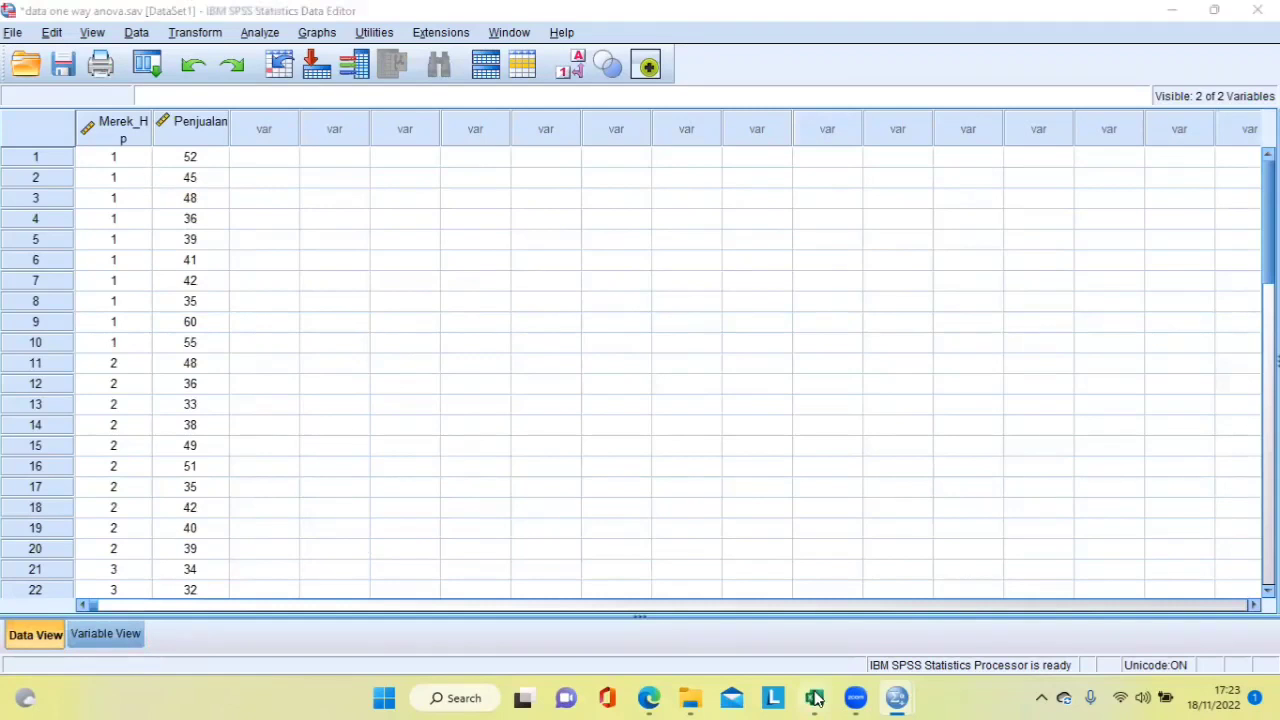
scroll(183, 349, "up", 11)
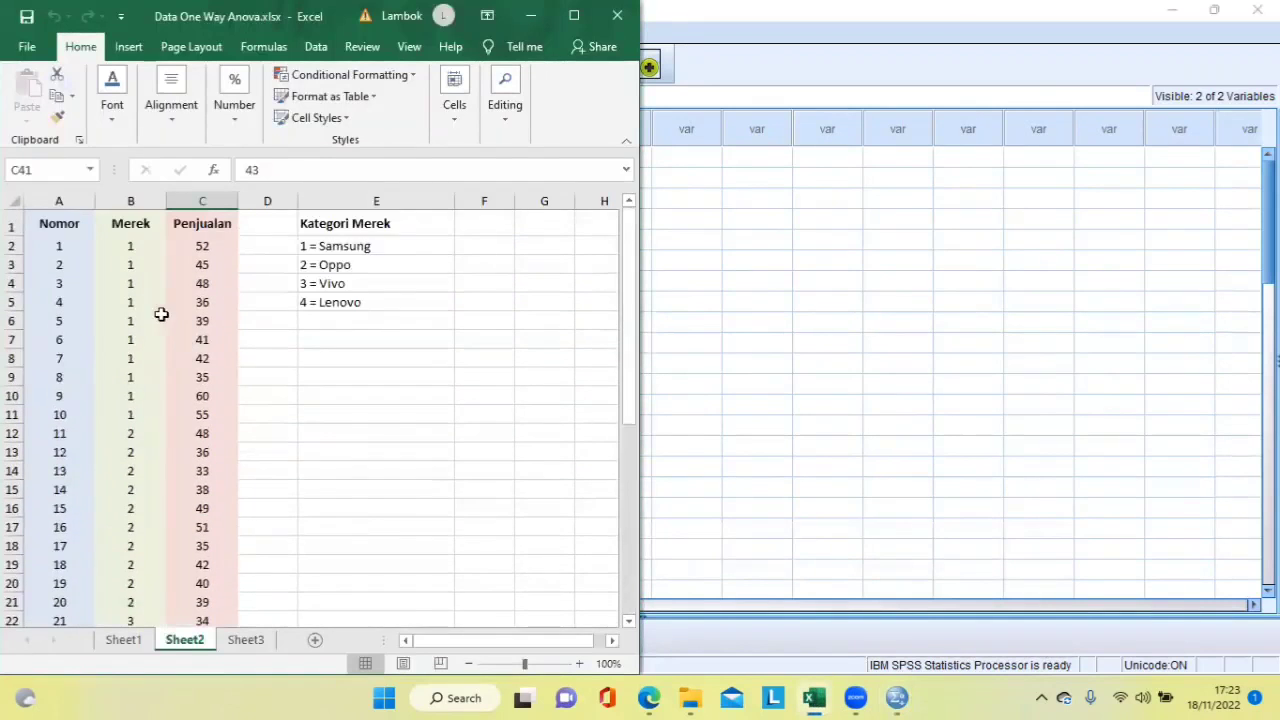
scroll(159, 311, "down", 5)
scroll(159, 311, "down", 6)
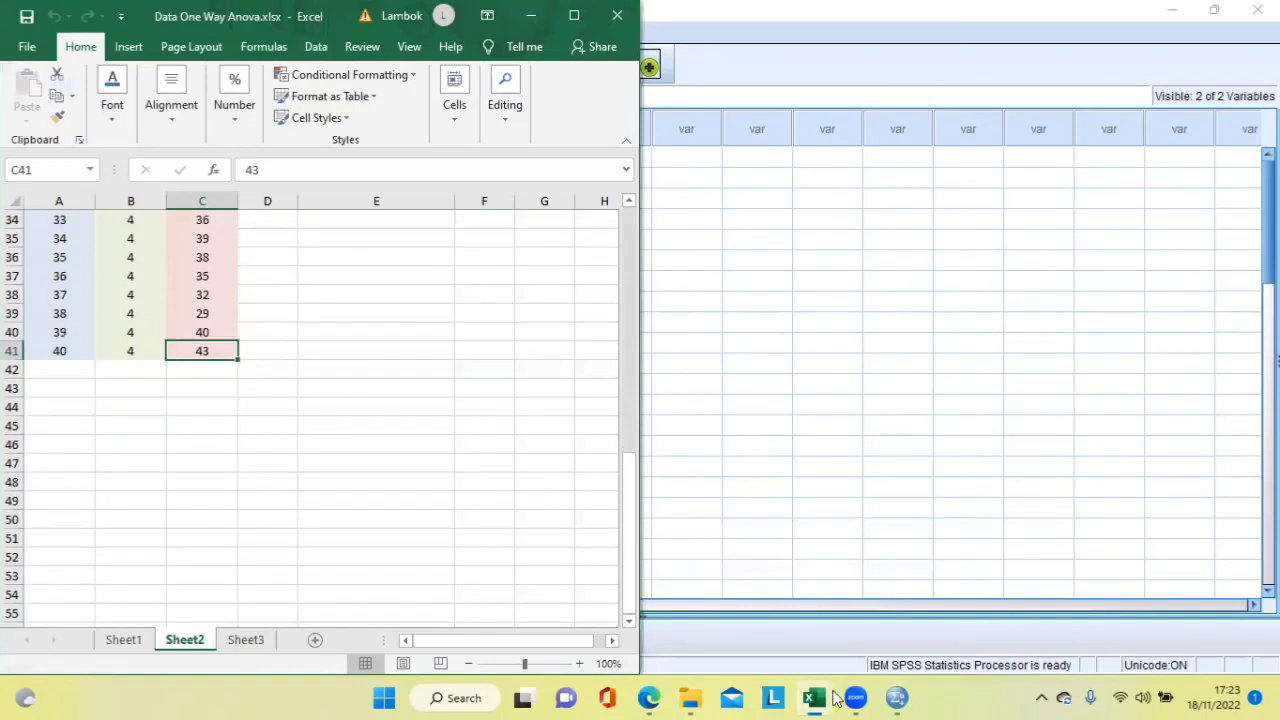
left_click(900, 698)
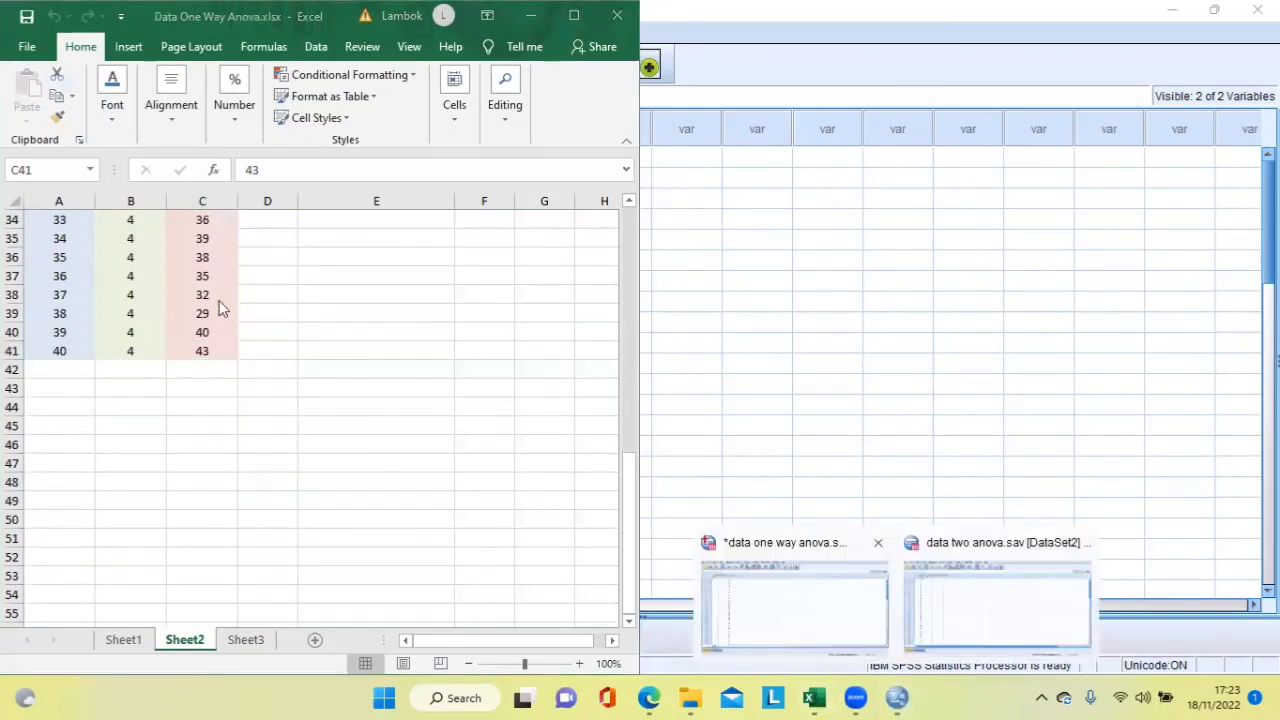
key("alt+Tab")
scroll(220, 305, "up", 5)
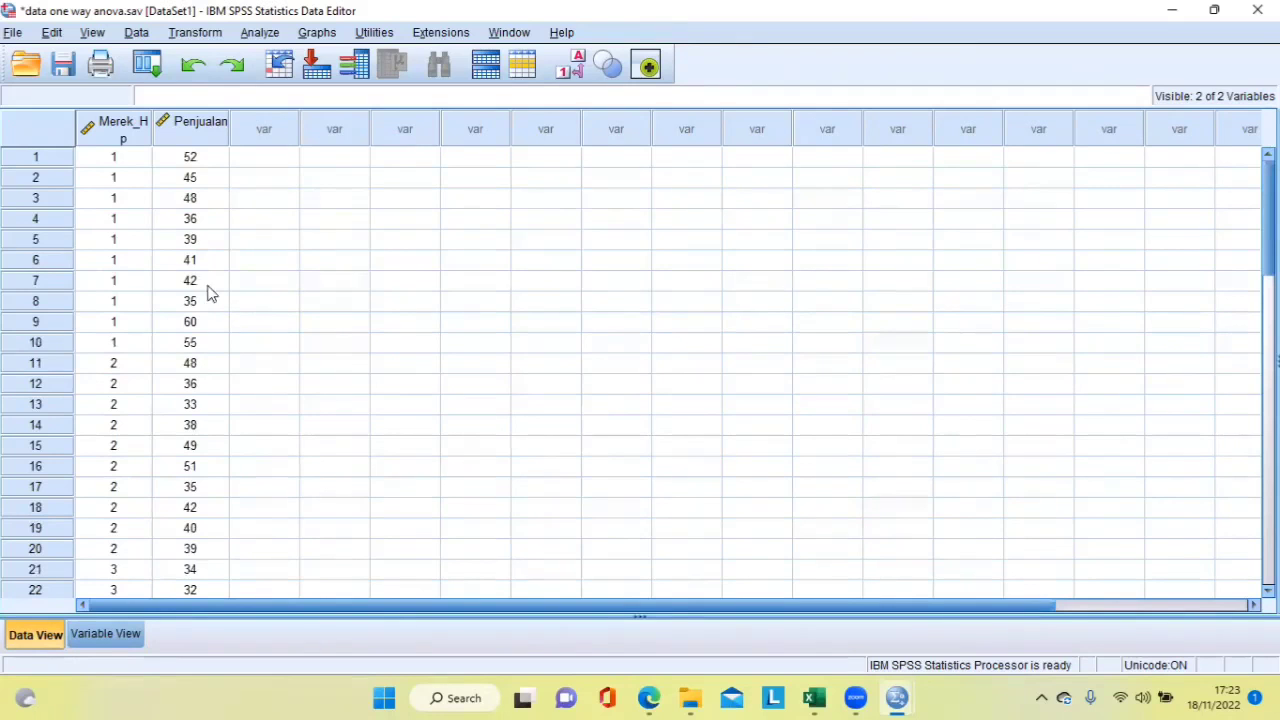
Step: Set up an Explore analysis with Penjualan as the dependent variable and Merek HP as the factor
left_click(257, 35)
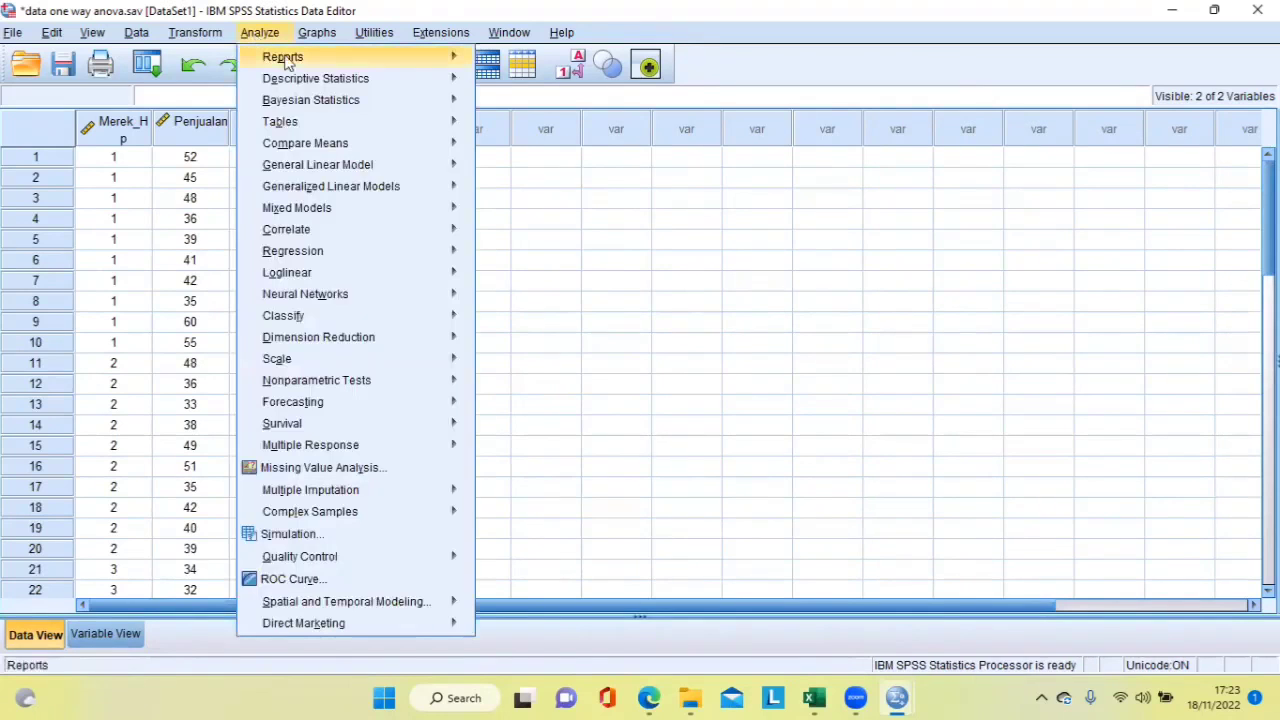
mouse_move(307, 83)
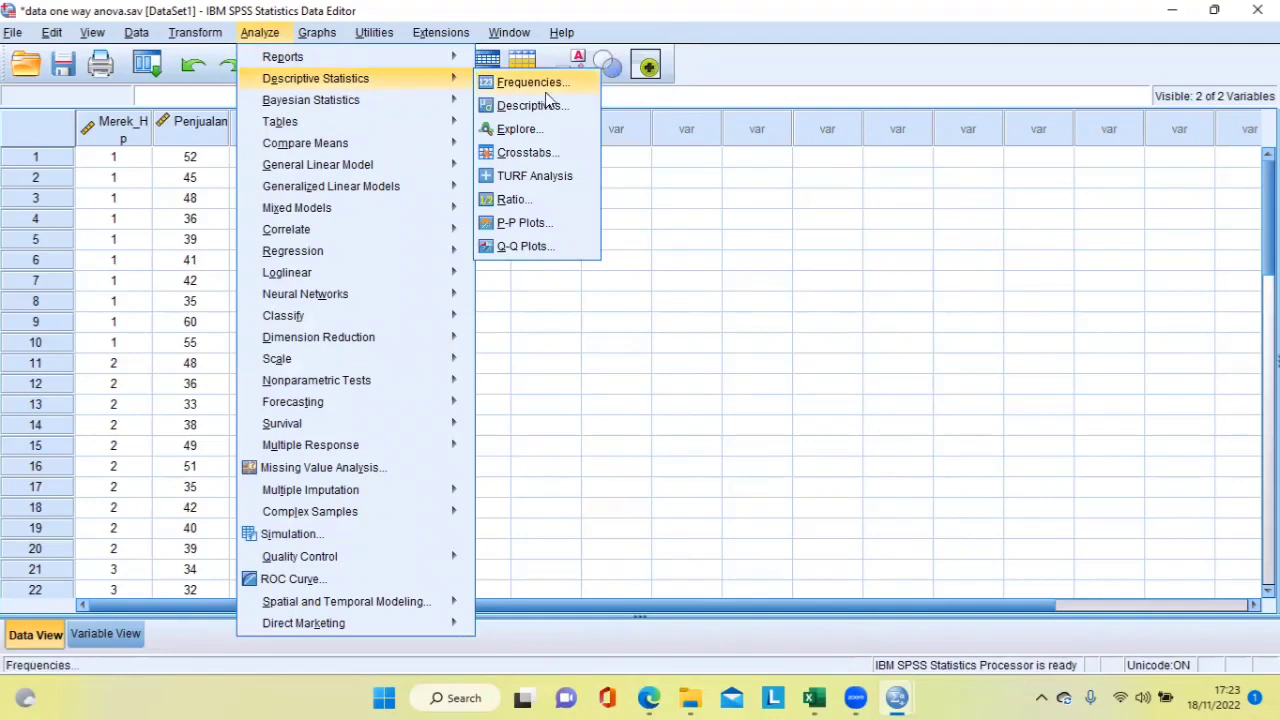
left_click(518, 129)
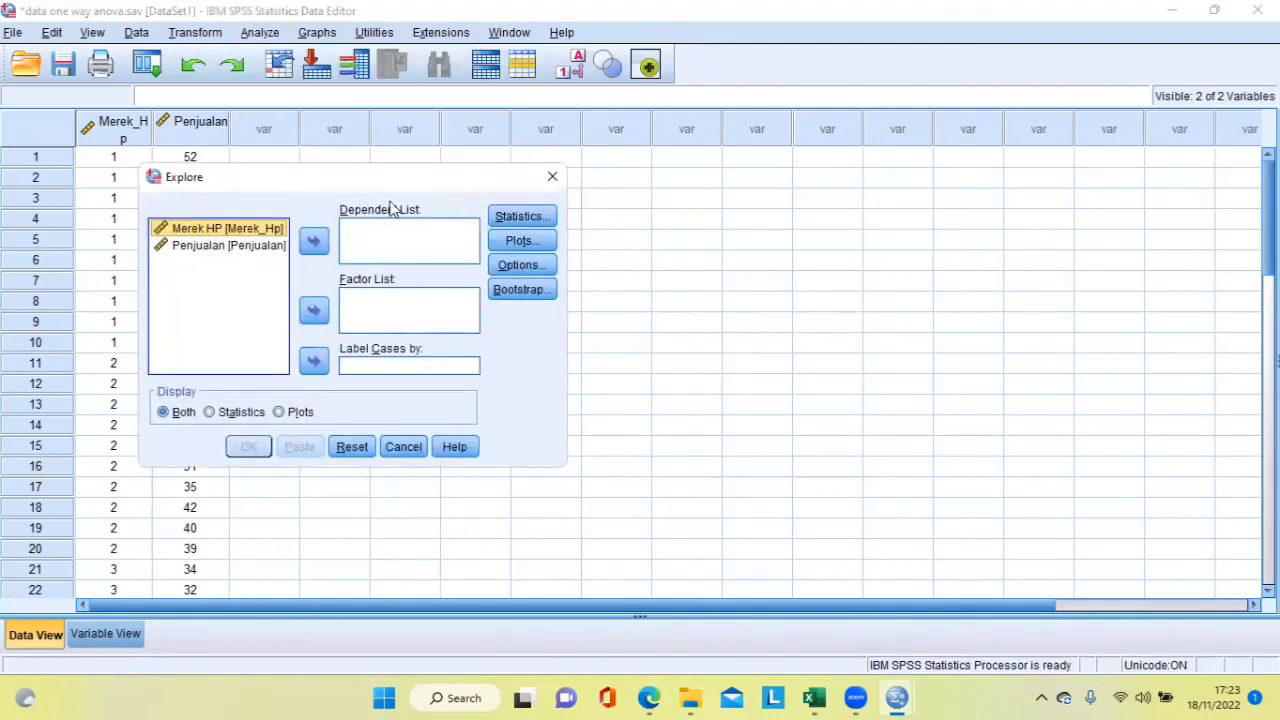
left_click(255, 247)
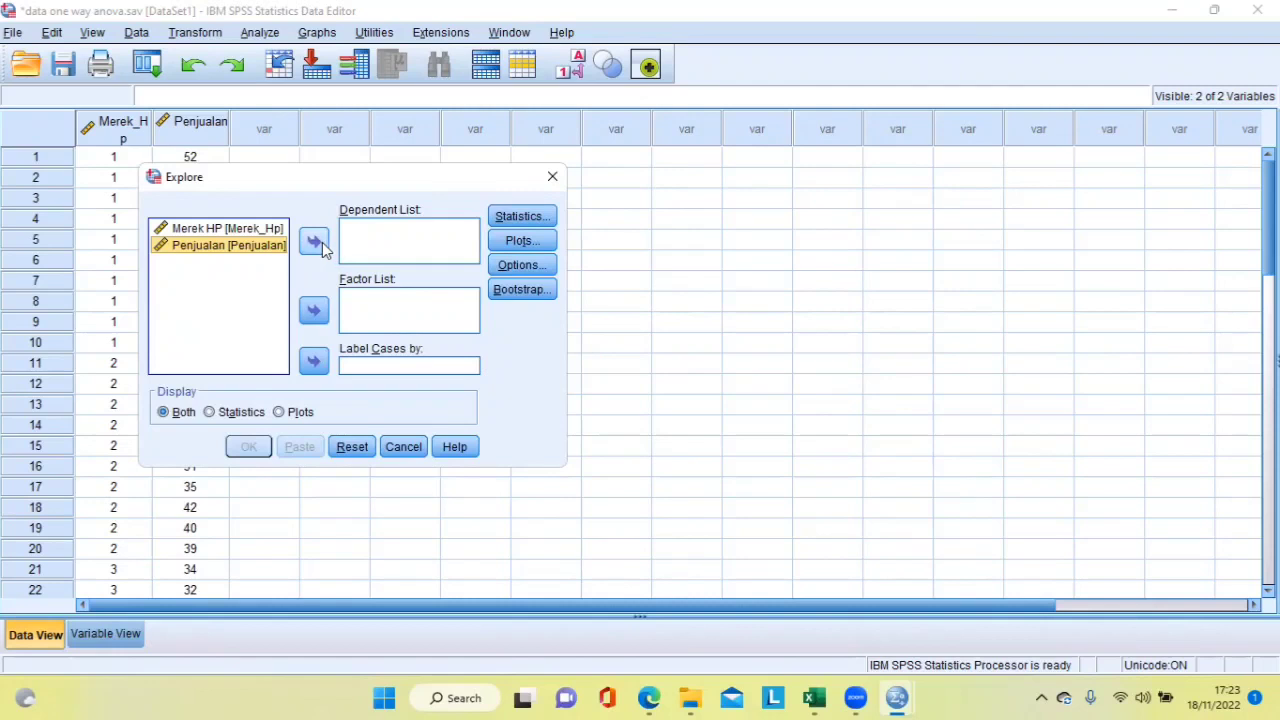
left_click(313, 244)
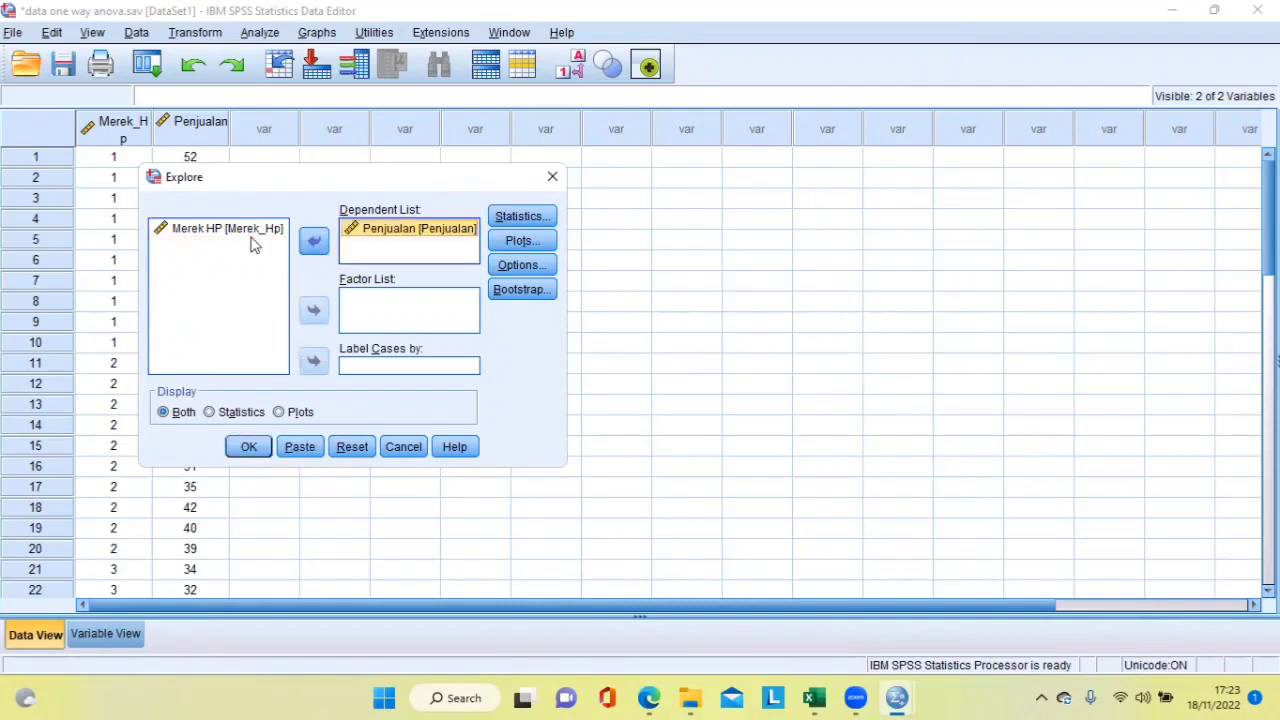
left_click(240, 232)
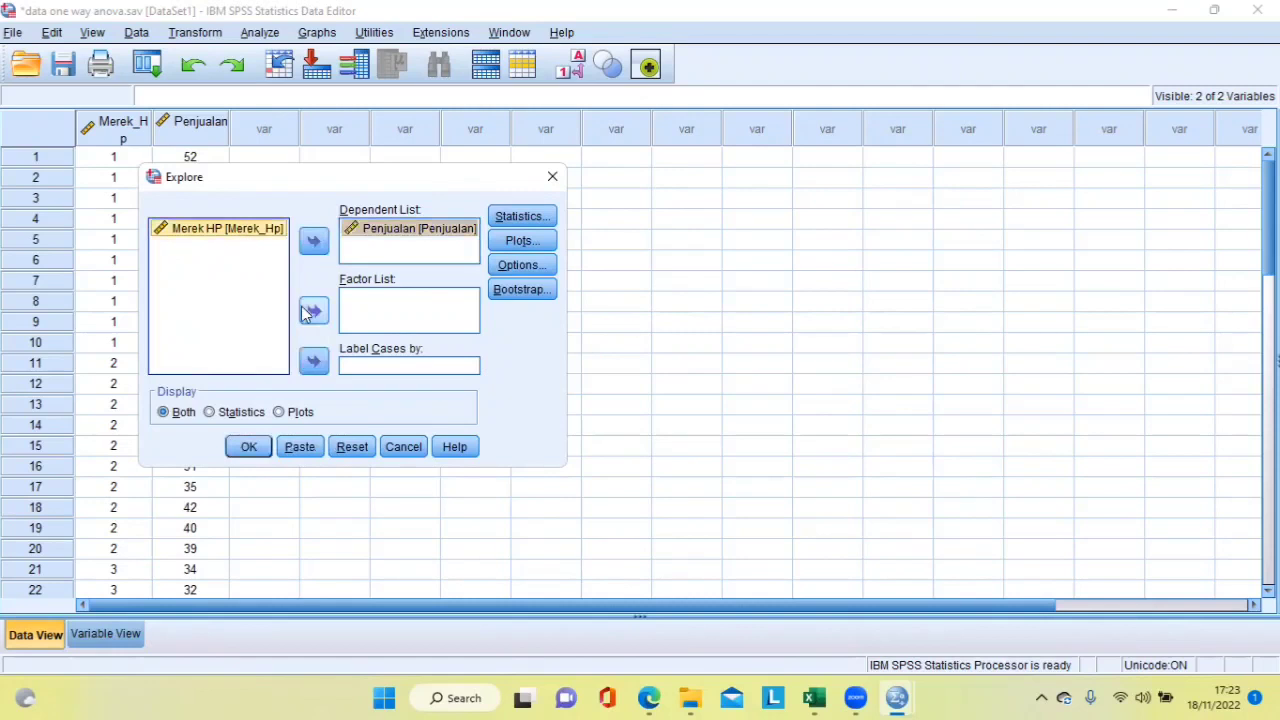
left_click(311, 312)
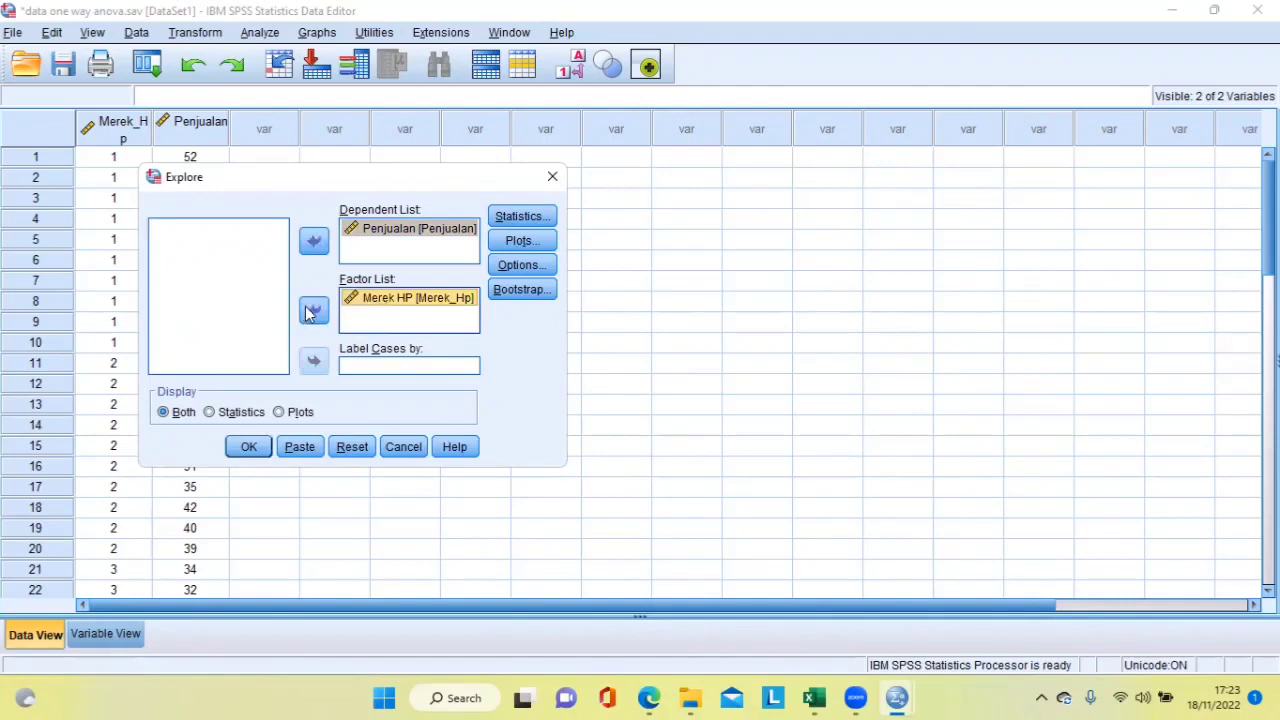
Step: Enable normality plots with tests for the Explore analysis and run it
left_click(506, 249)
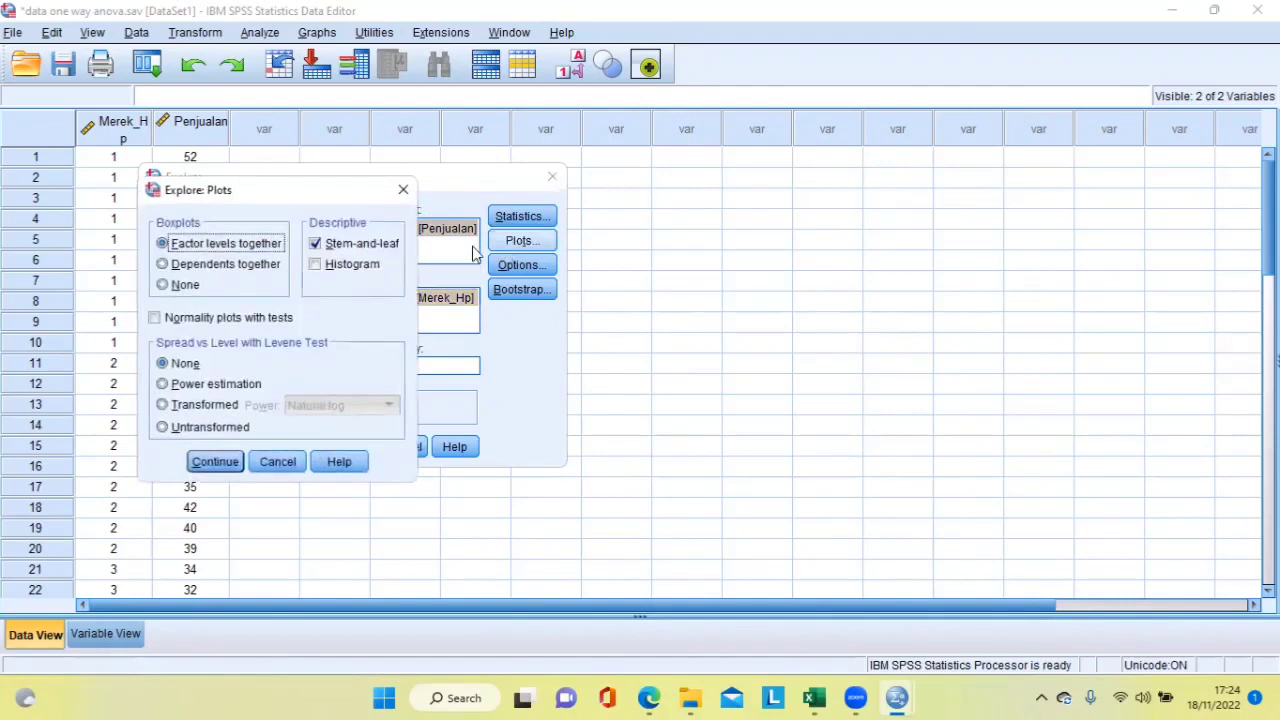
left_click(155, 318)
left_click(213, 461)
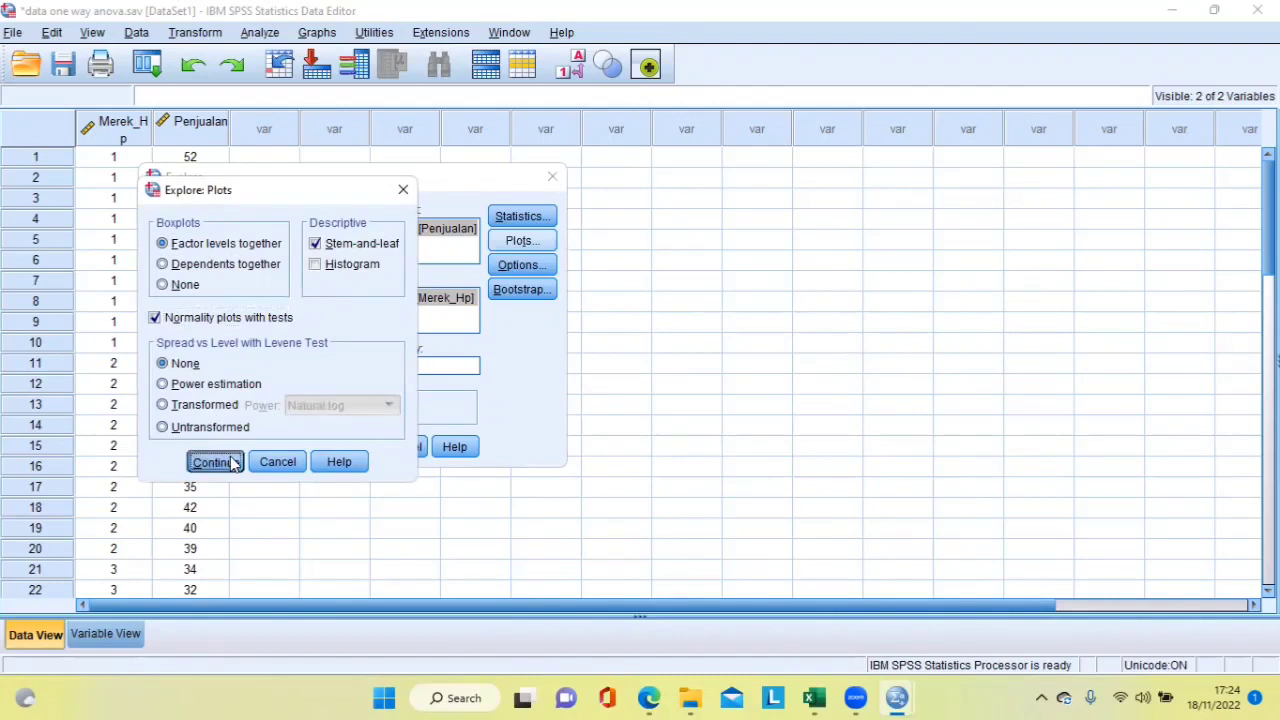
left_click(248, 447)
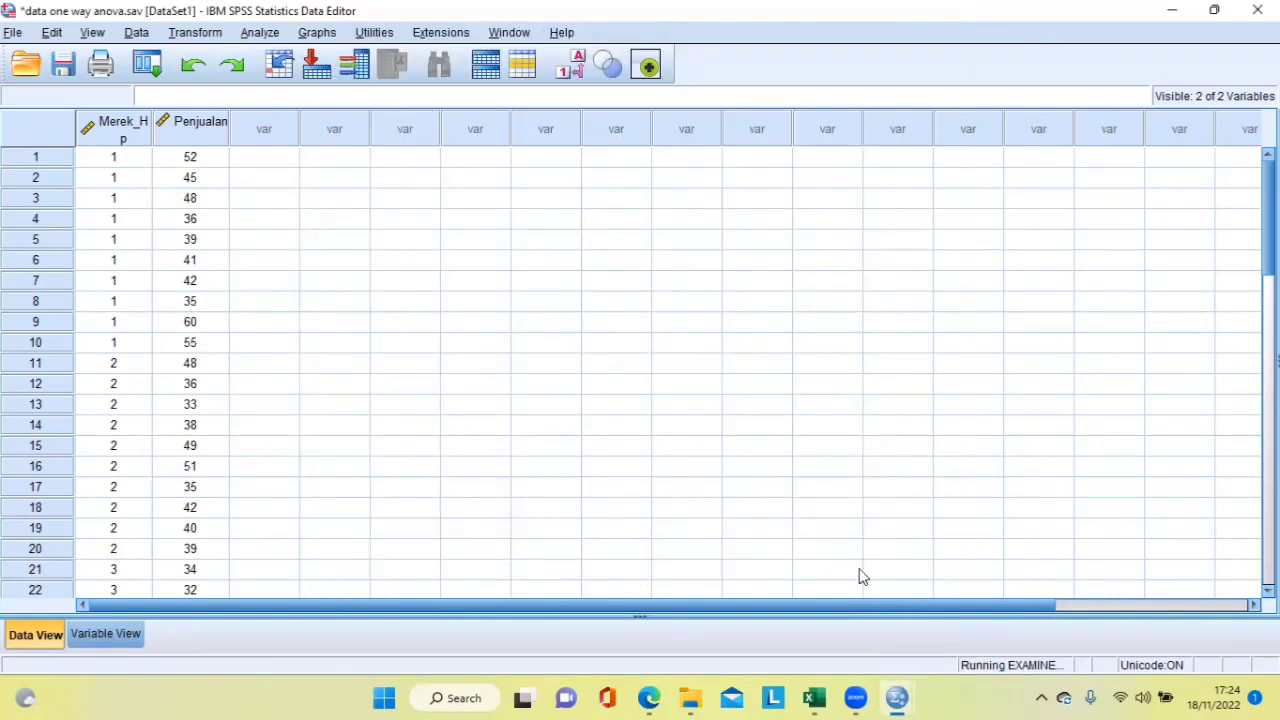
Step: Bring up the Output2 viewer maximized and examine the Tests of Normality table for the four brands
mouse_move(896, 698)
left_click(1111, 608)
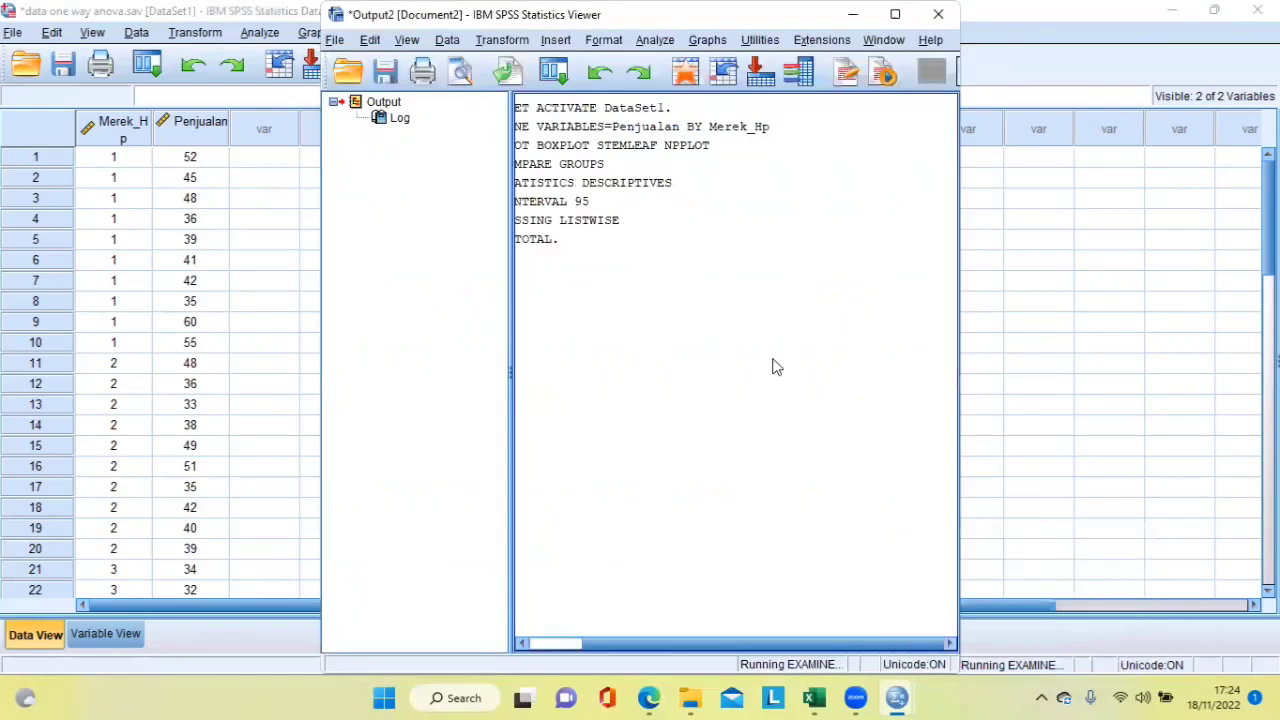
double_click(900, 10)
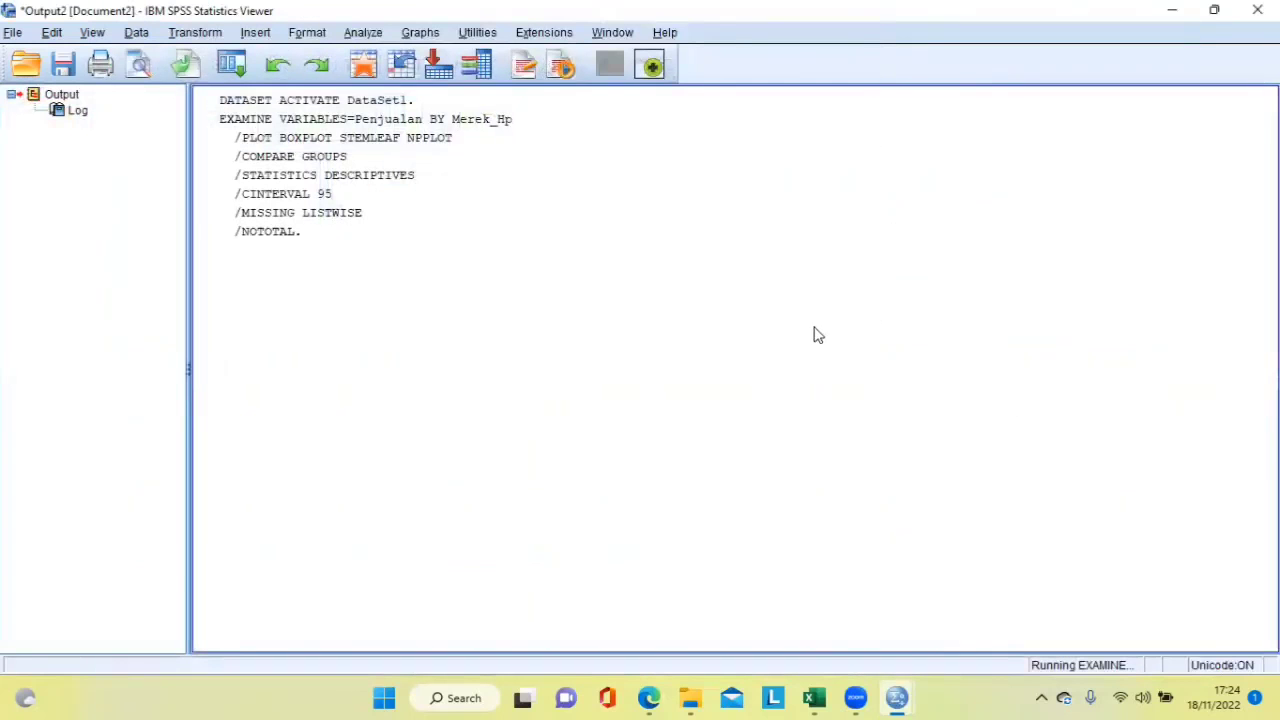
scroll(694, 334, "down", 10)
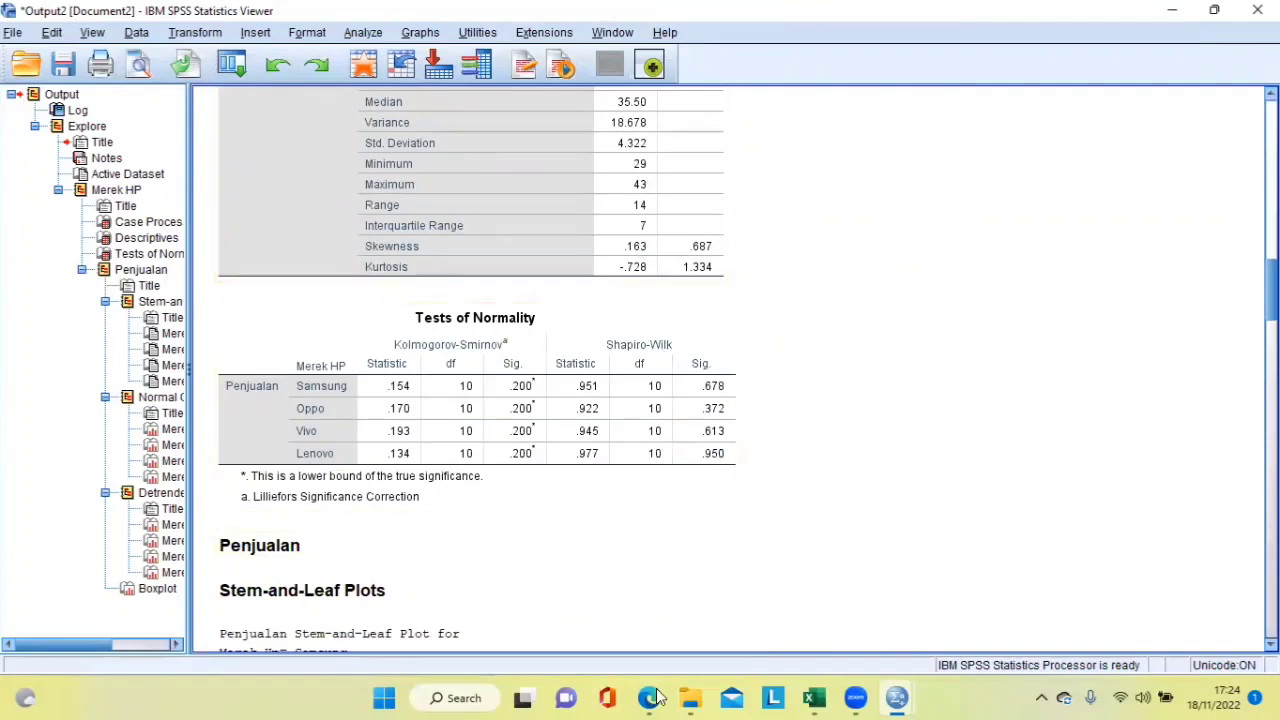
Step: Compare the Shapiro-Wilk Sig. values with the normality decision criteria in the one-way ANOVA PDF
key("alt+Tab")
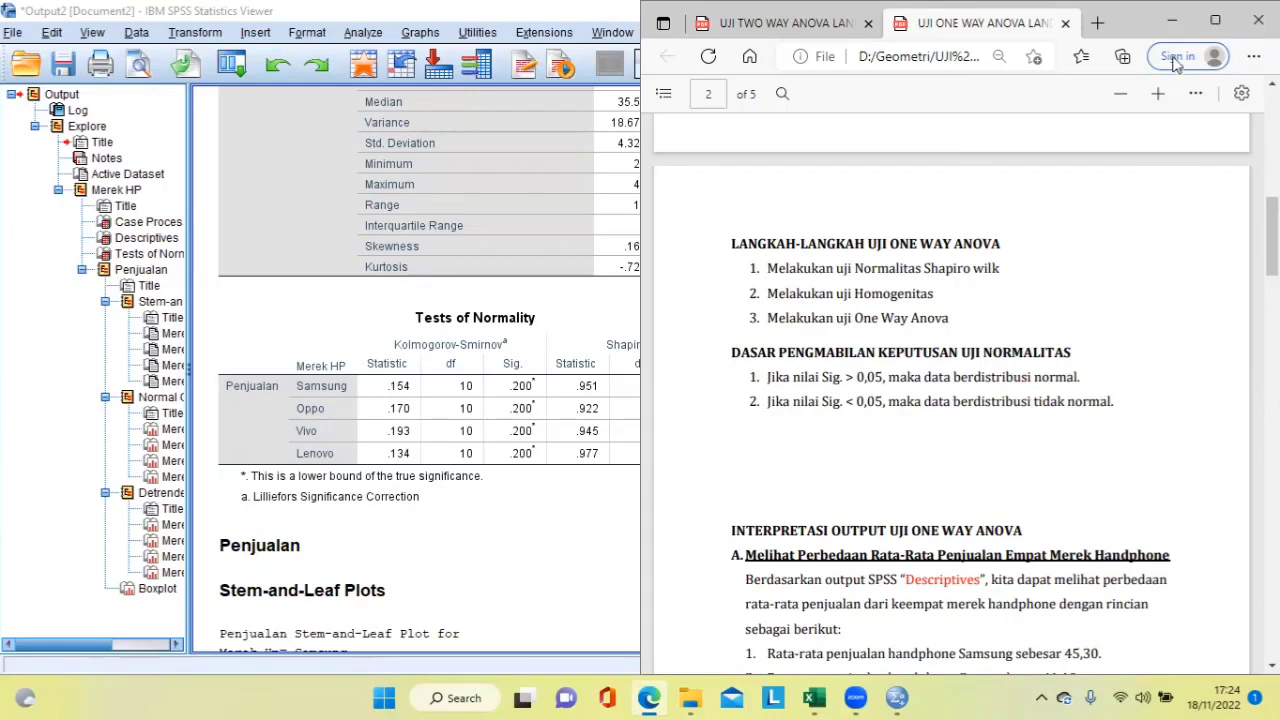
left_click(1180, 24)
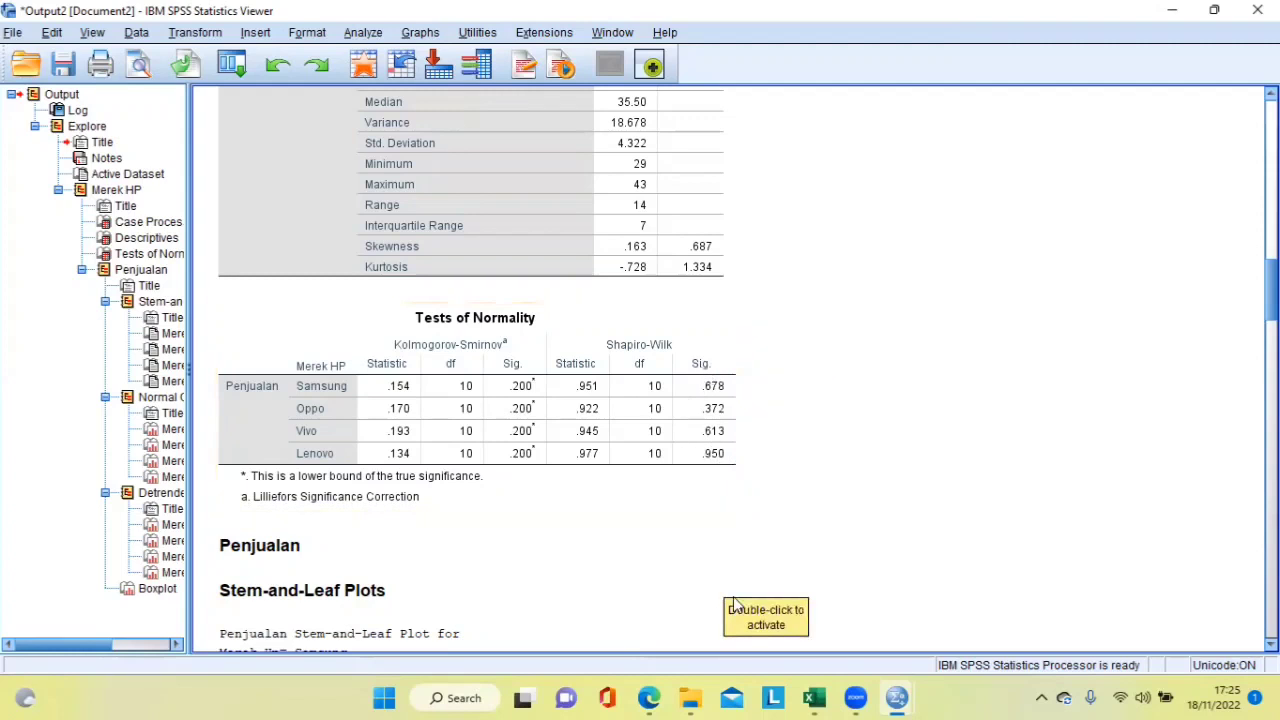
left_click(651, 695)
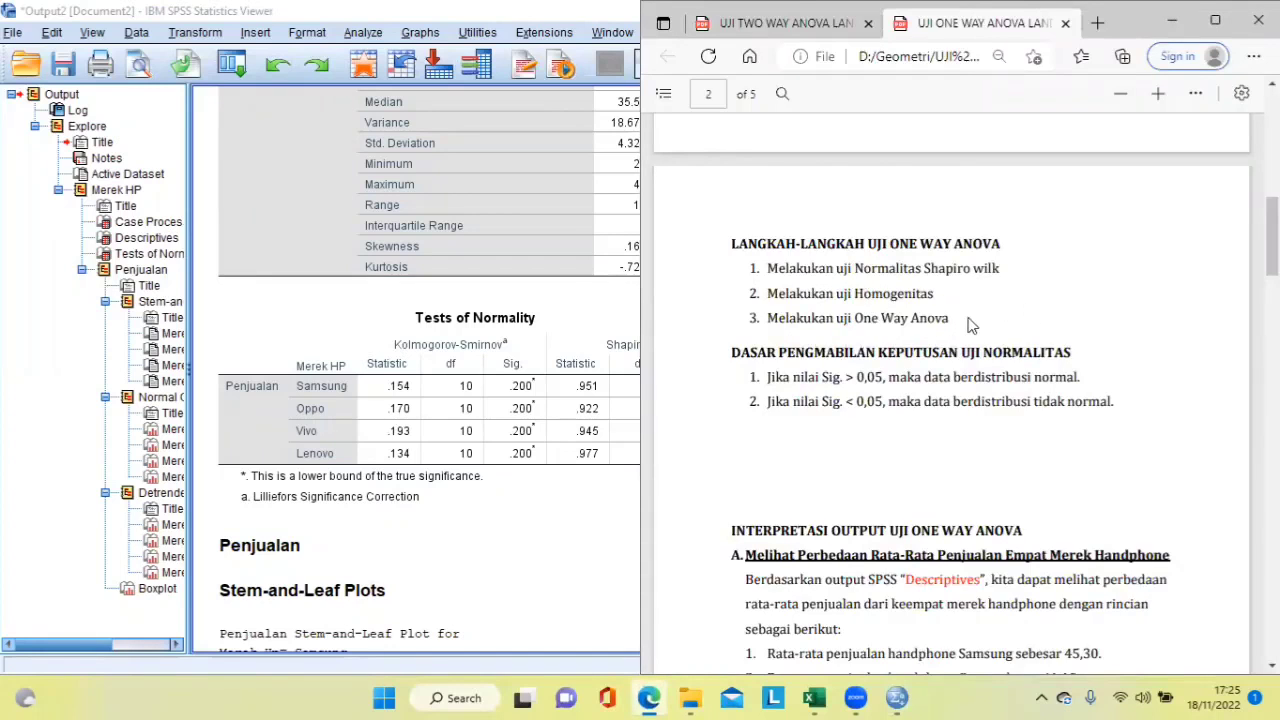
Step: Close the Output2 viewer without saving its contents and bring the data one way anova.sav data sheet up maximized
scroll(949, 332, "down", 4)
left_click(579, 467)
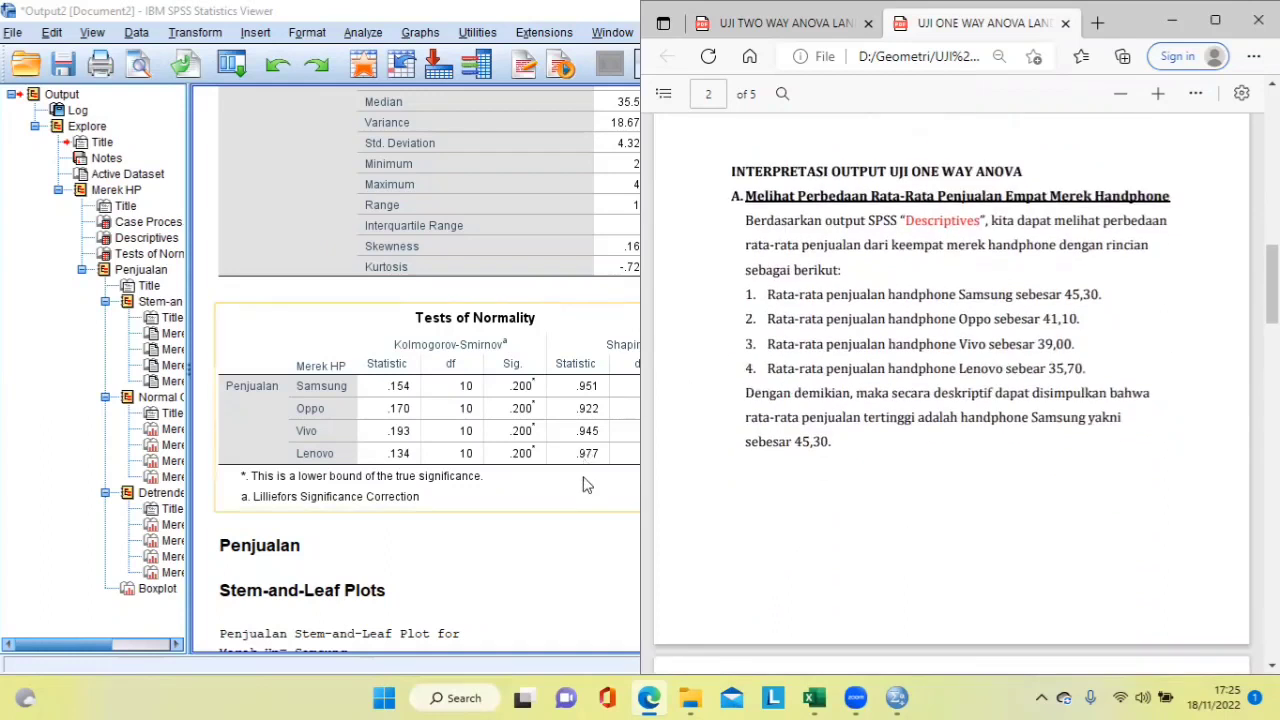
key("super+Up")
left_click(1257, 10)
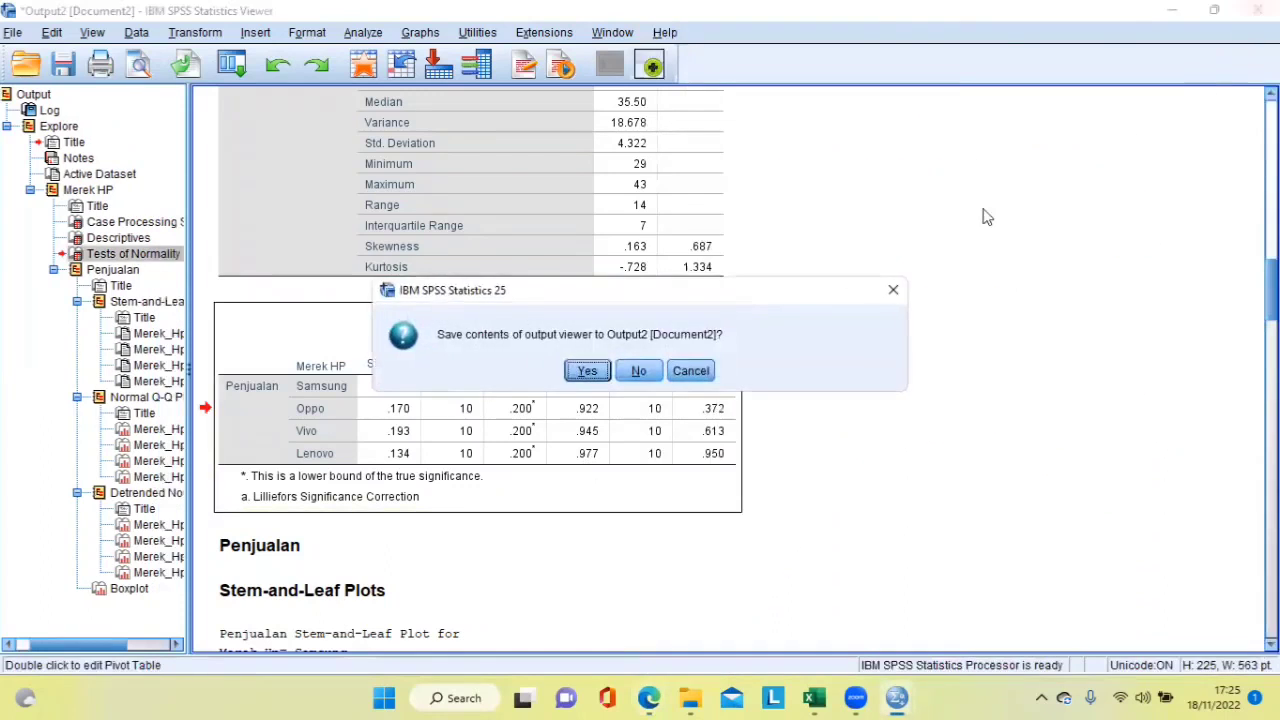
left_click(626, 370)
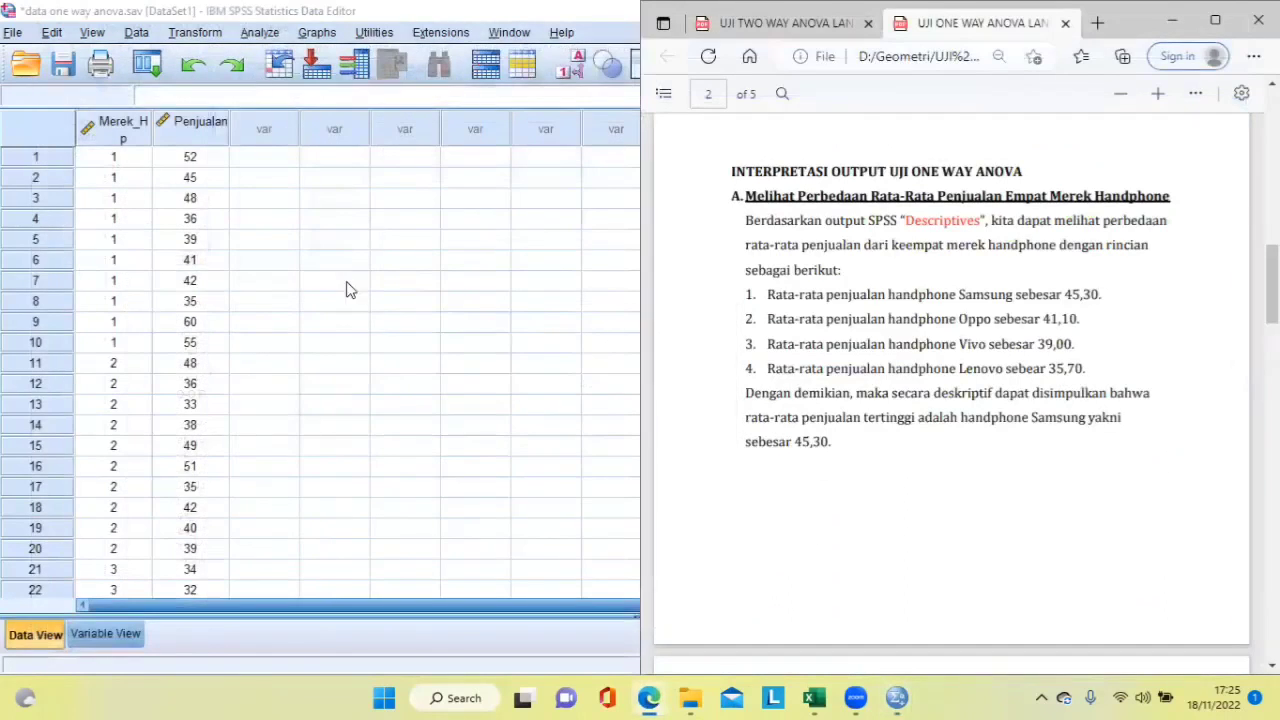
left_click(400, 324)
key("super+Up")
left_click(273, 221)
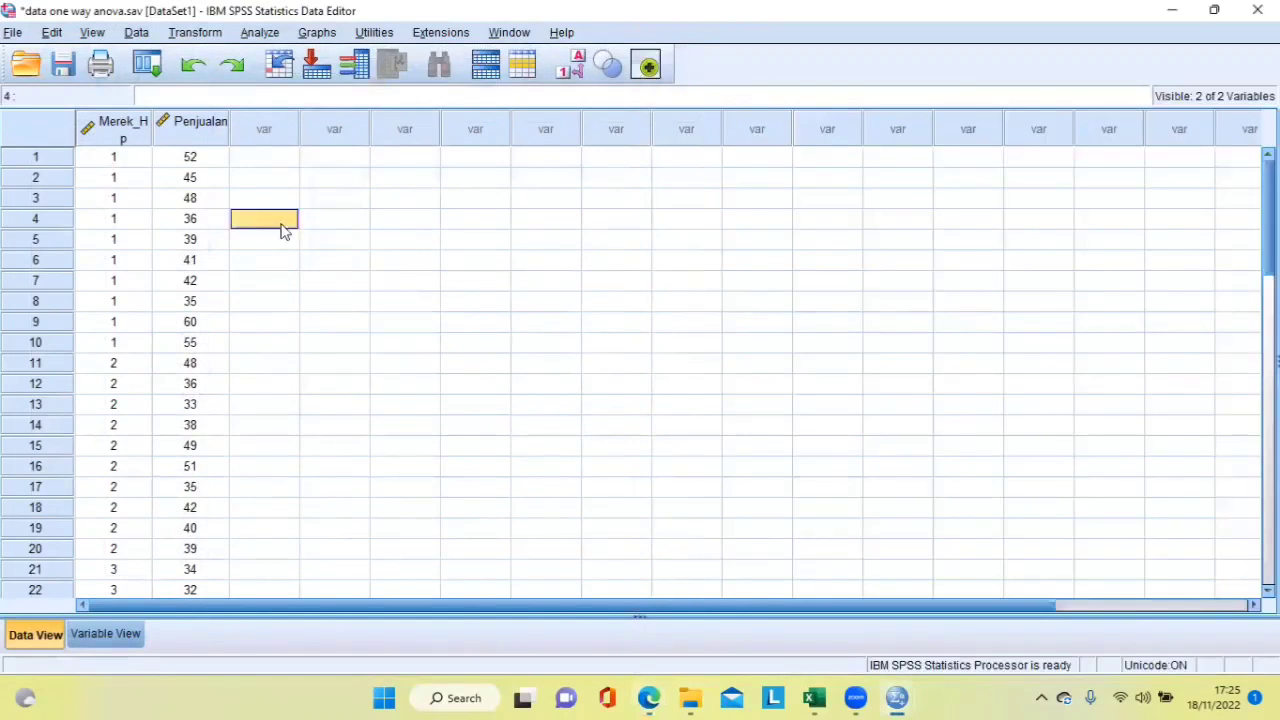
Step: Set up a One-Way ANOVA with Penjualan as the dependent variable and Merek HP as the factor
left_click(262, 32)
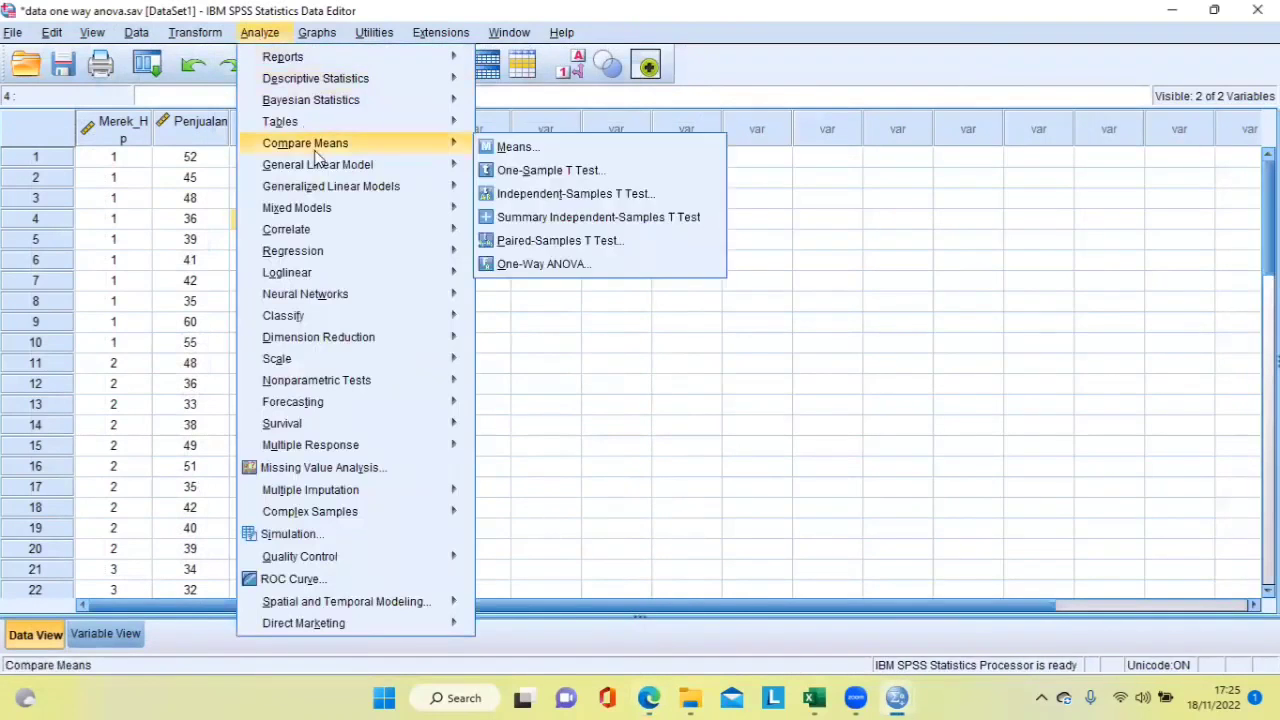
mouse_move(410, 144)
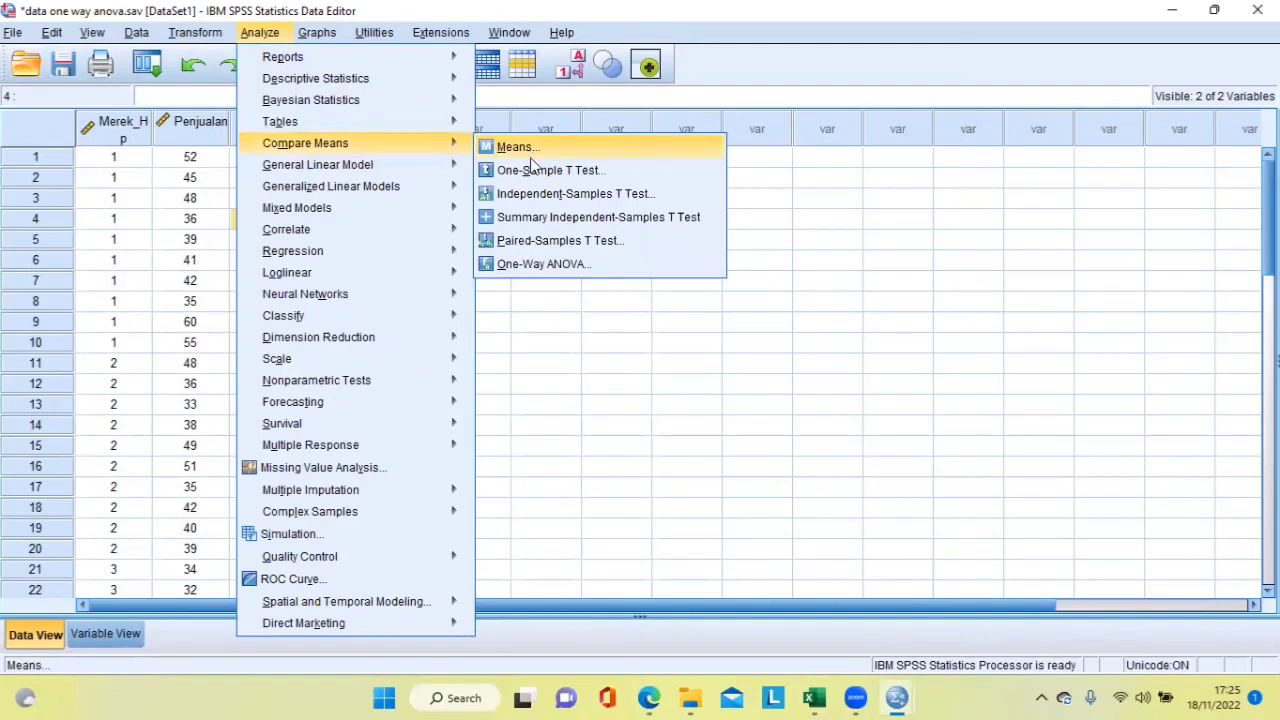
left_click(538, 266)
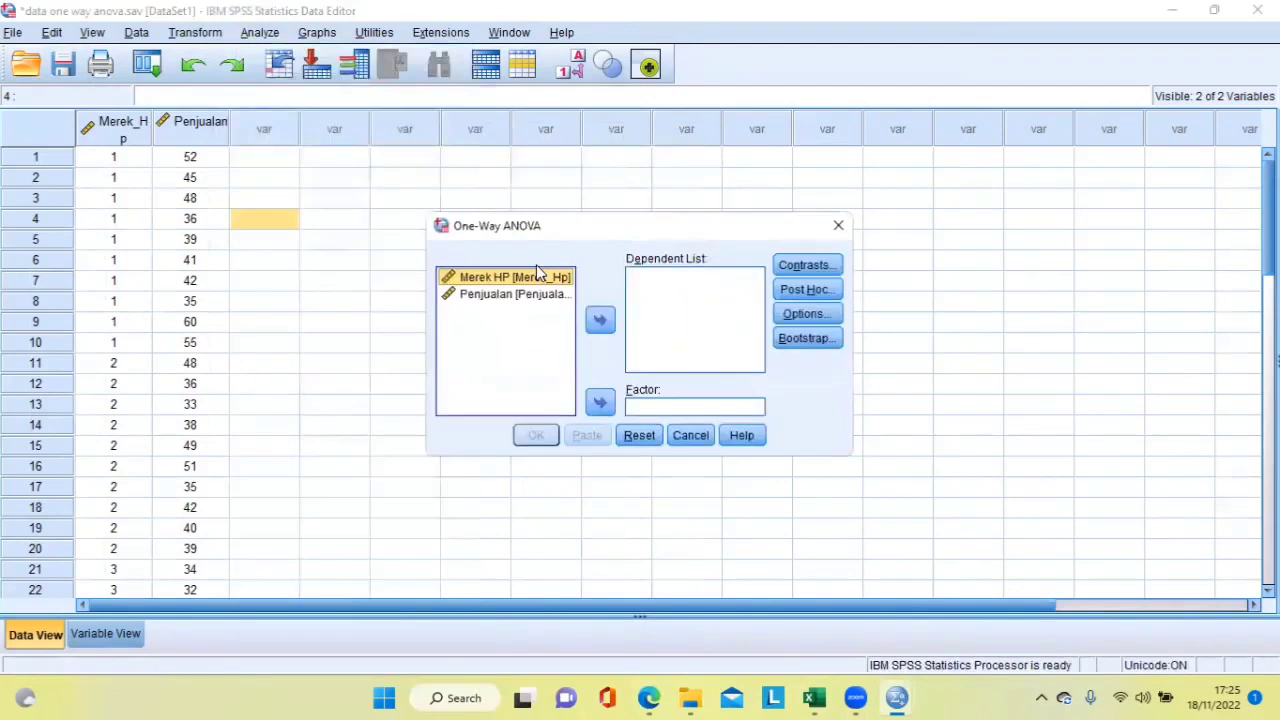
left_click(514, 296)
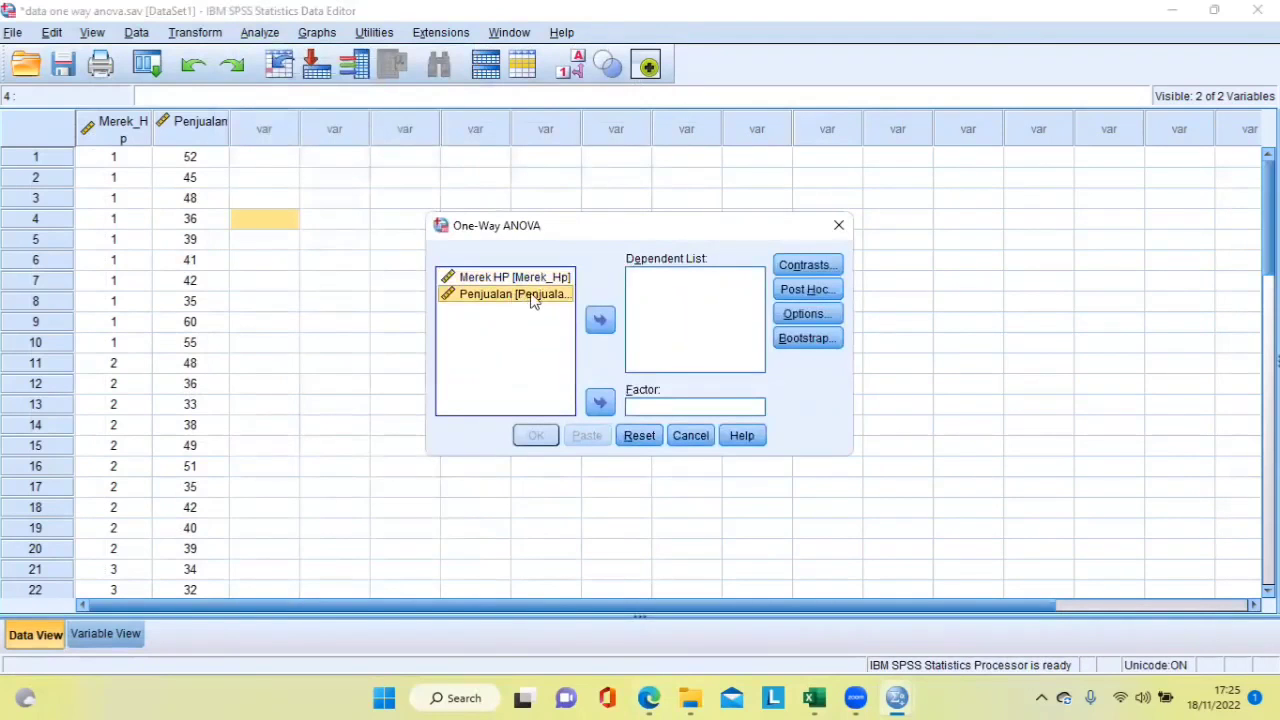
left_click(600, 321)
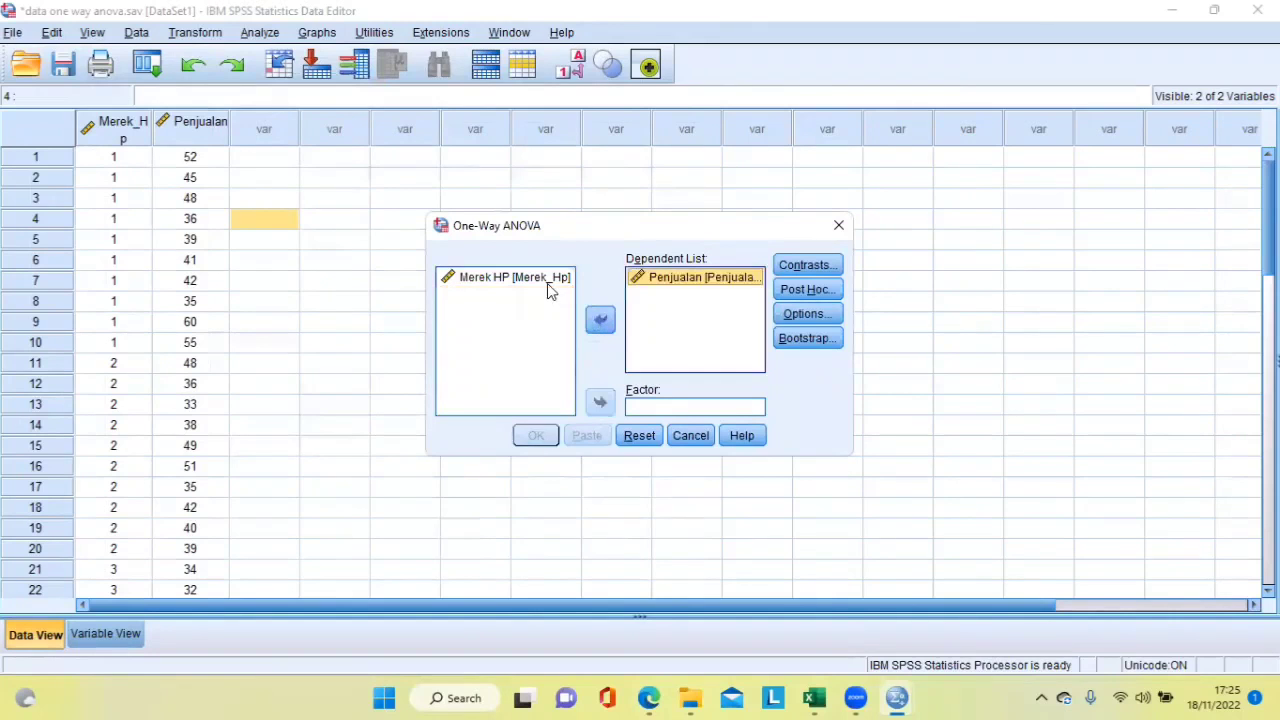
left_click(549, 284)
left_click(599, 404)
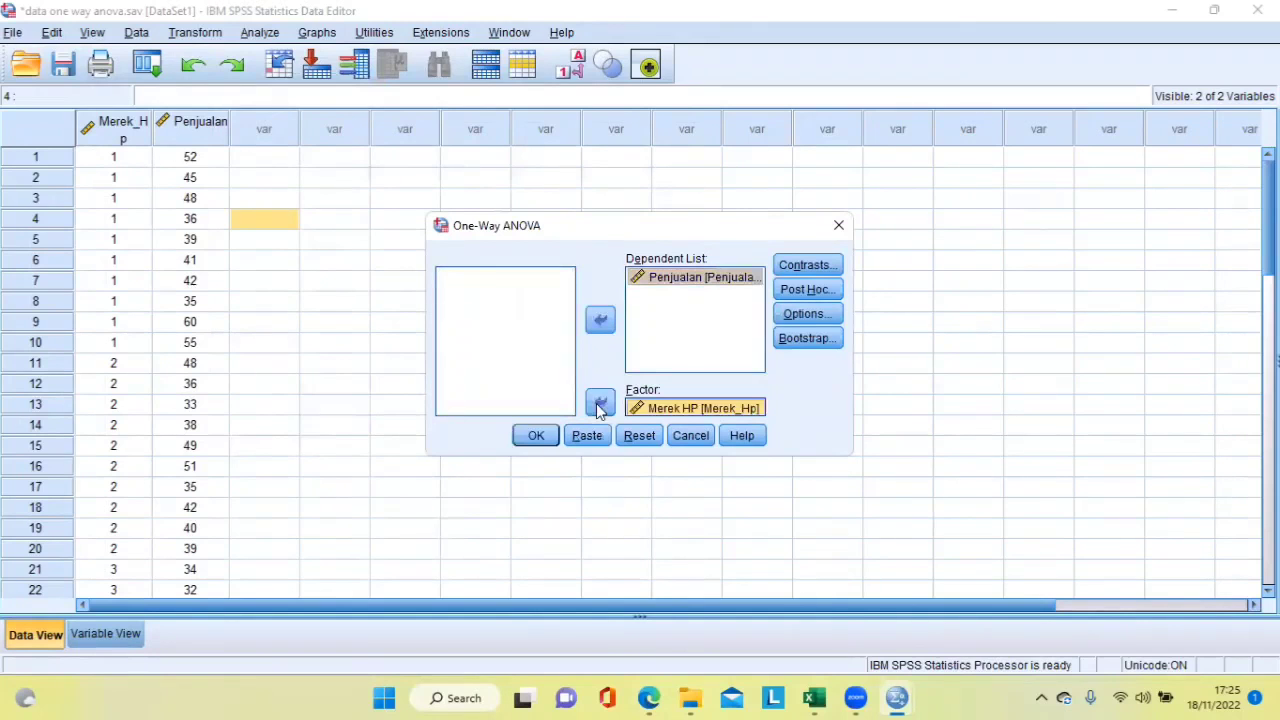
Step: Add the Tukey post hoc multiple comparison to the One-Way ANOVA
left_click(805, 290)
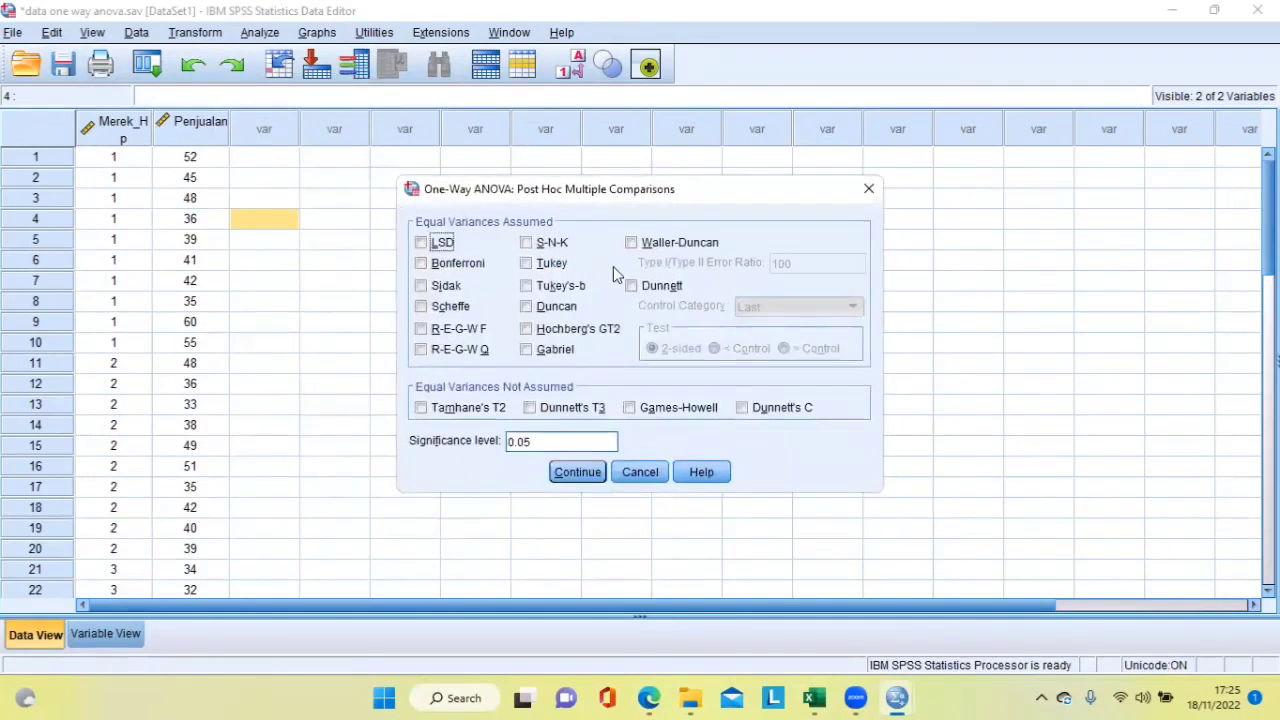
left_click(533, 266)
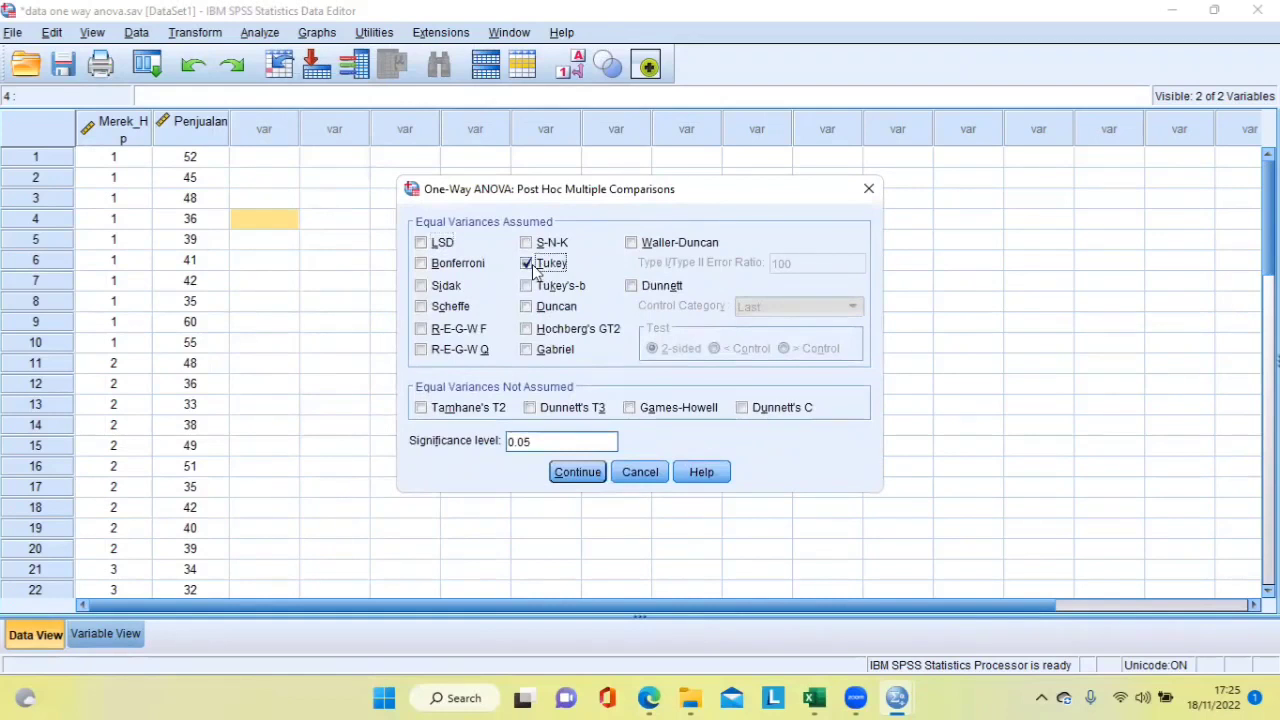
left_click(578, 473)
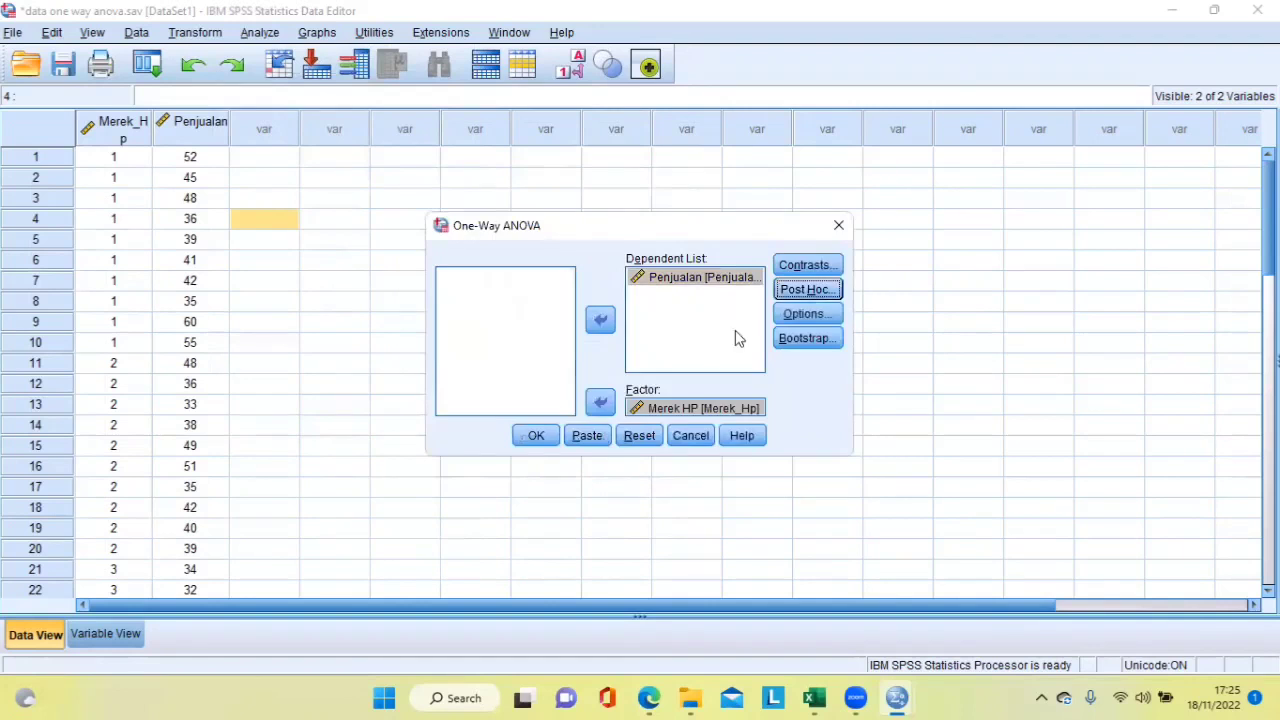
Step: Enable the Descriptive statistics and the homogeneity of variance test for the One-Way ANOVA and run it
left_click(790, 314)
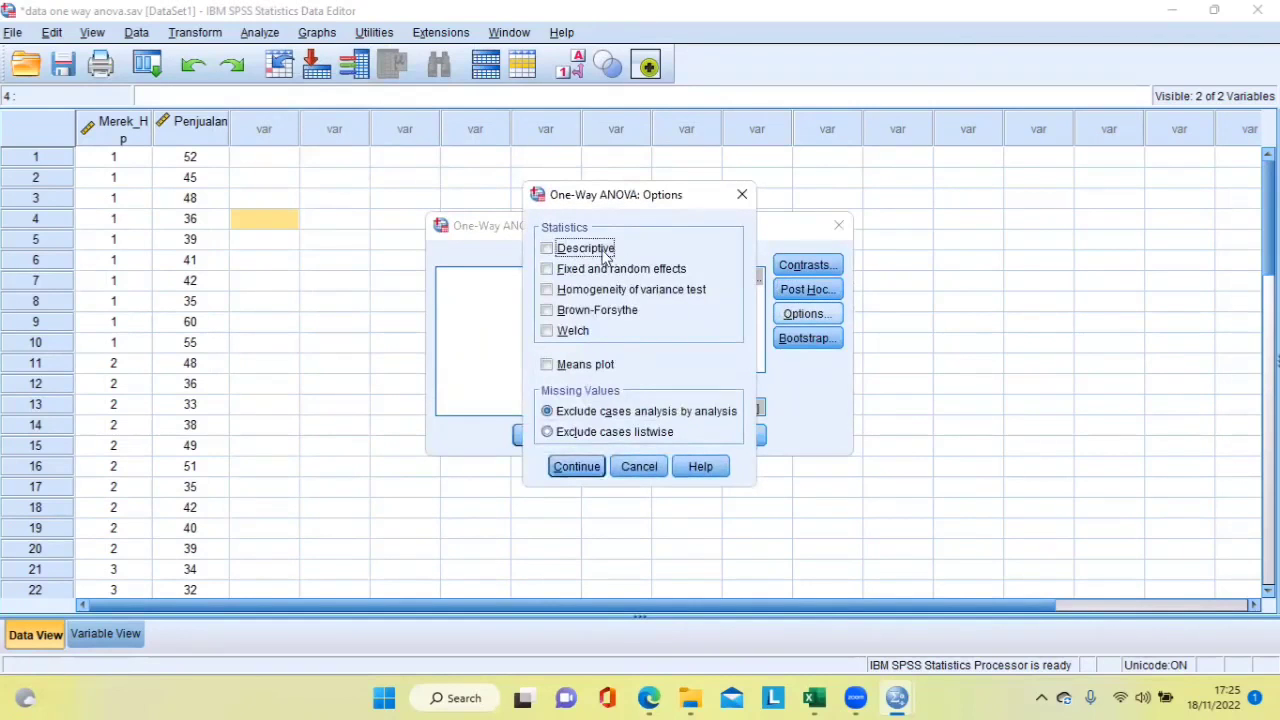
left_click(547, 250)
left_click(547, 290)
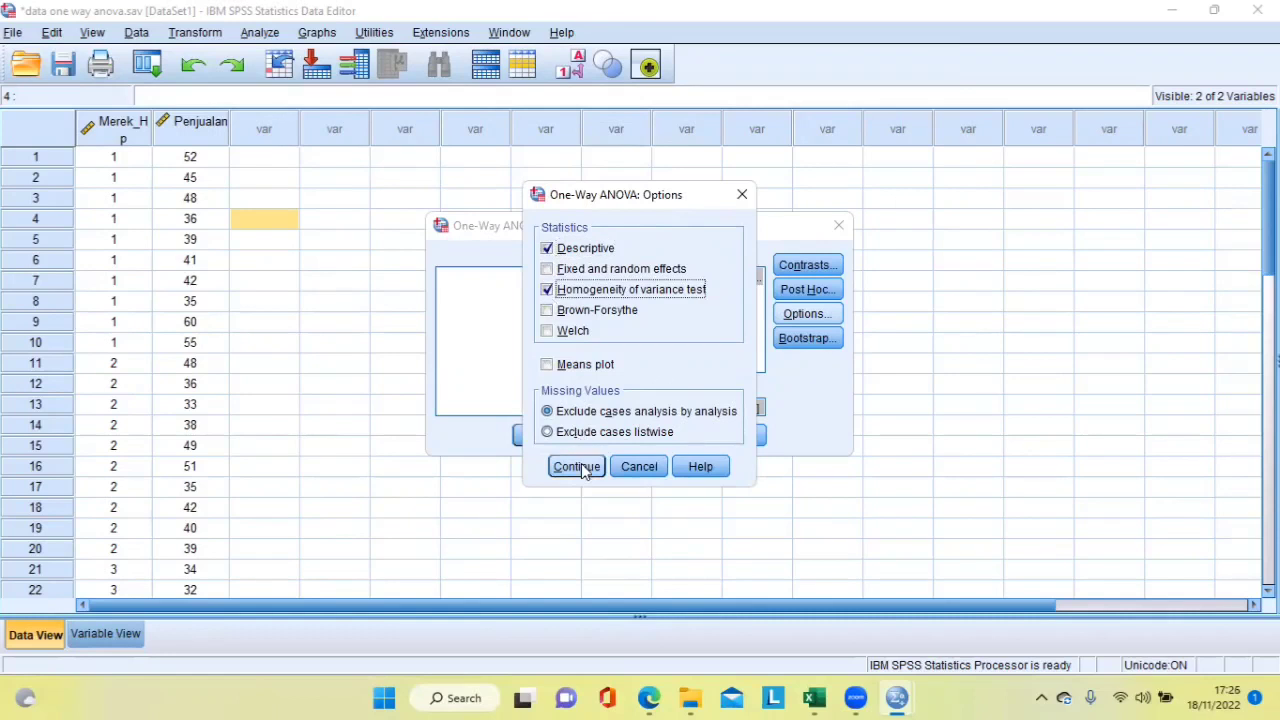
left_click(563, 466)
left_click(537, 436)
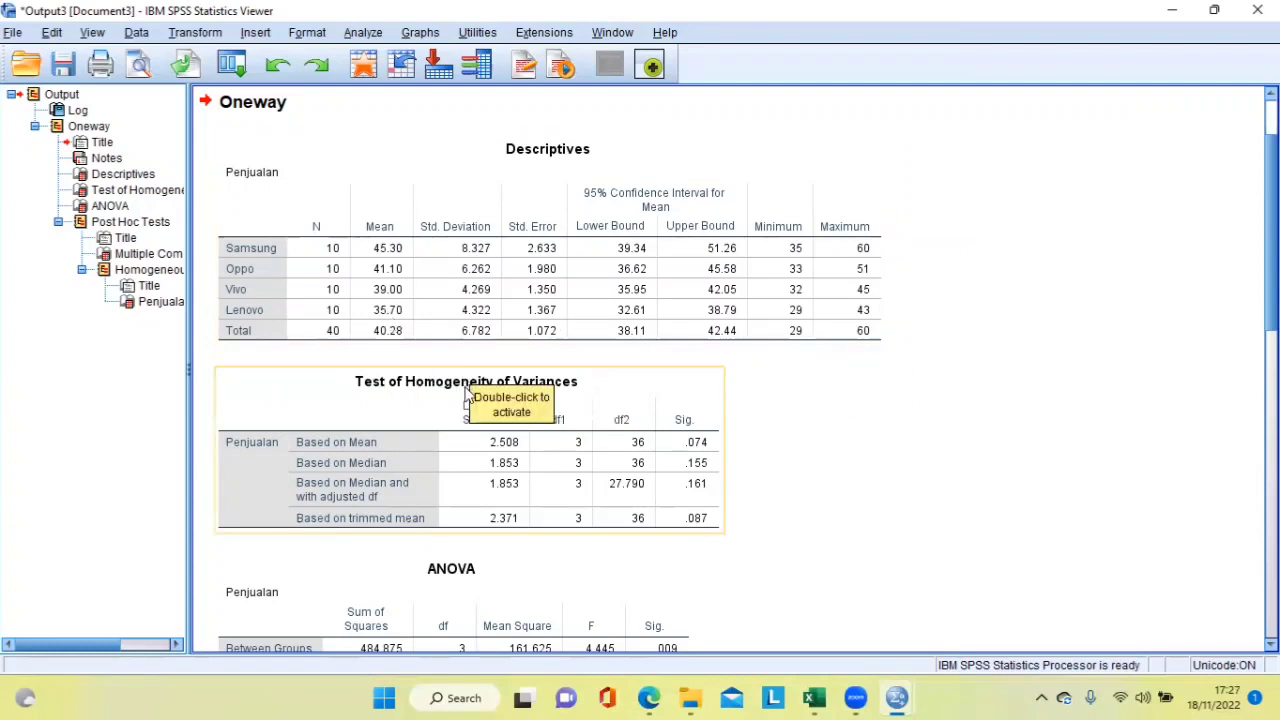
Step: Compare the Test of Homogeneity of Variances table with section B of the one-way ANOVA PDF
scroll(470, 396, "down", 2)
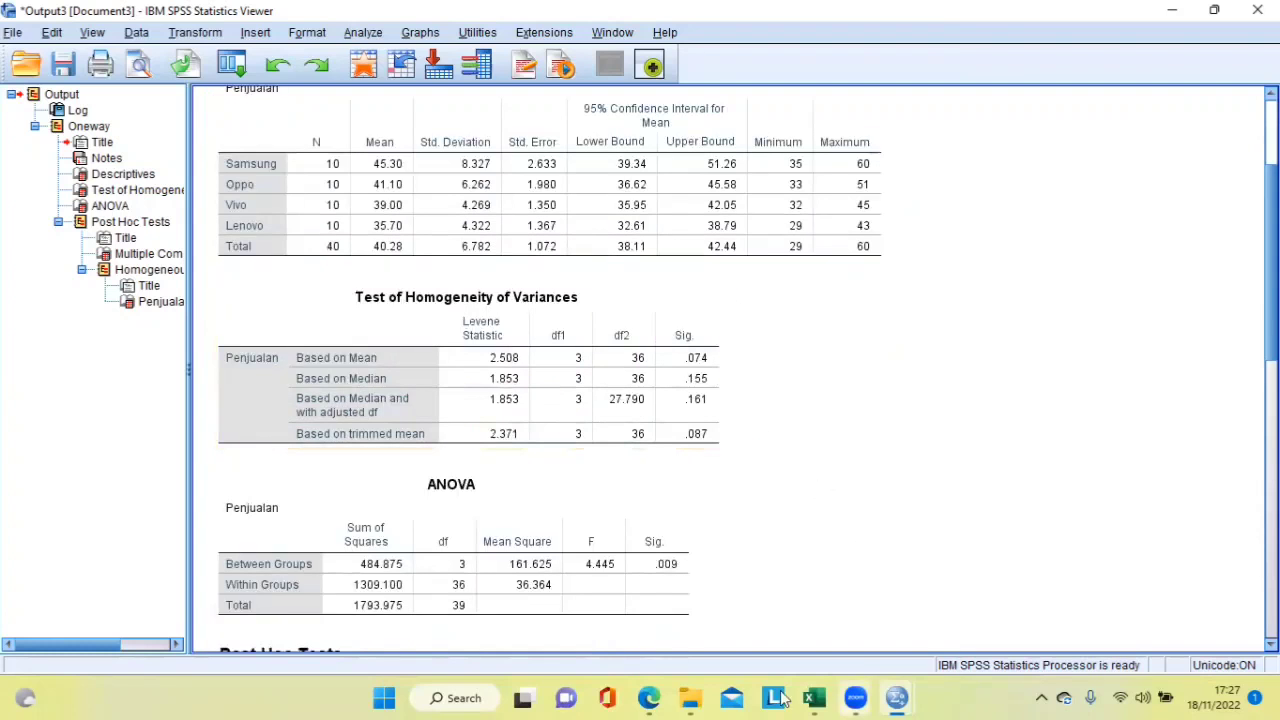
left_click(650, 697)
scroll(907, 357, "down", 5)
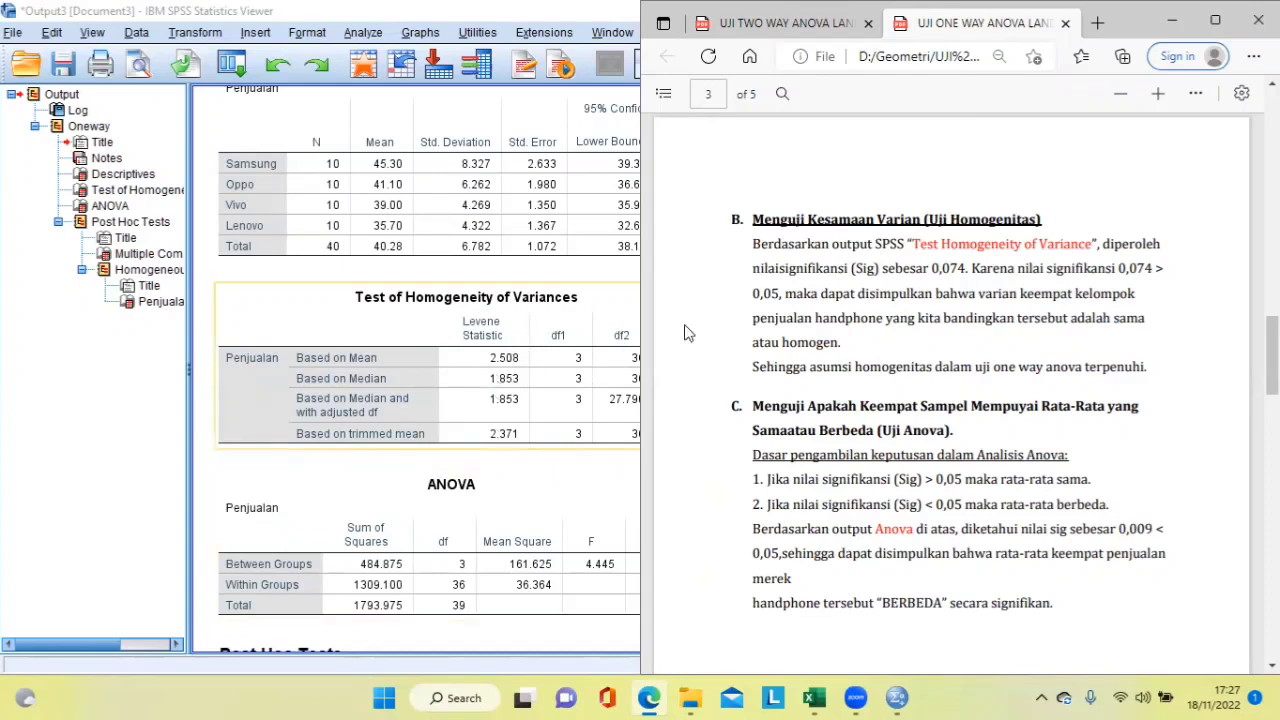
left_click(591, 477)
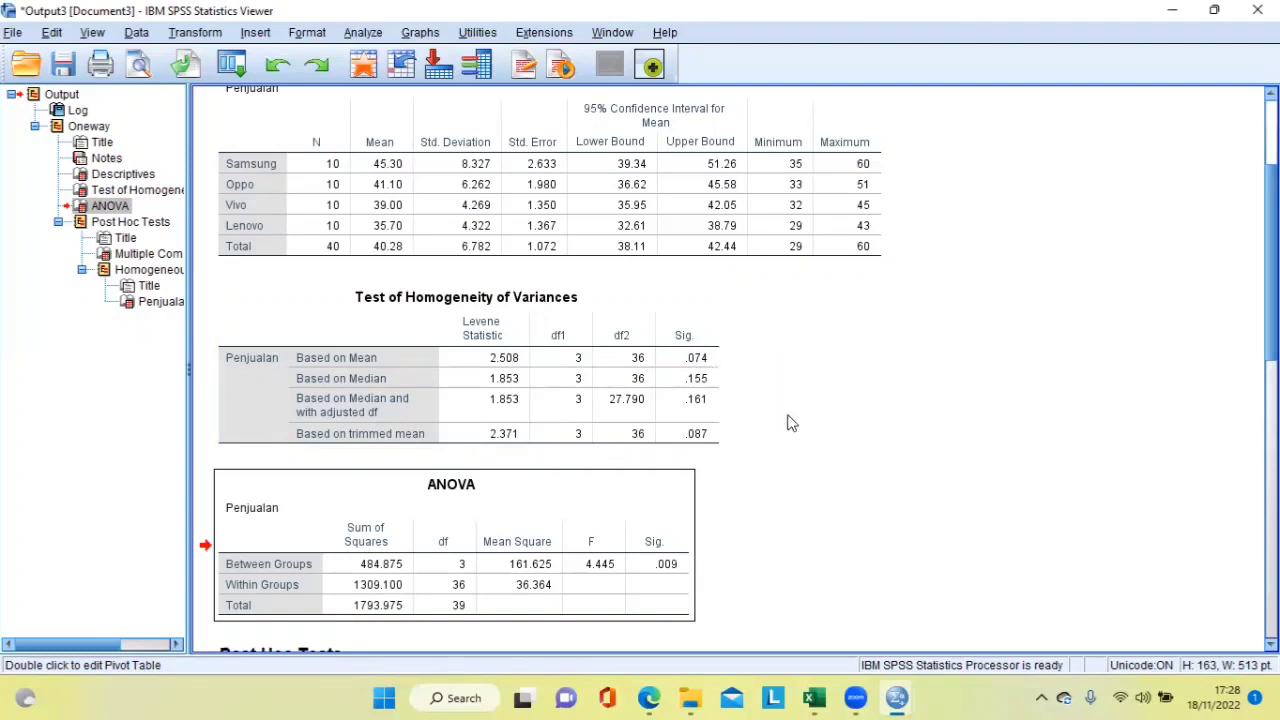
Step: Compare the ANOVA table's Sig. value with the decision criteria in section C of the PDF, uncovering the table's Sig. column
left_click(642, 697)
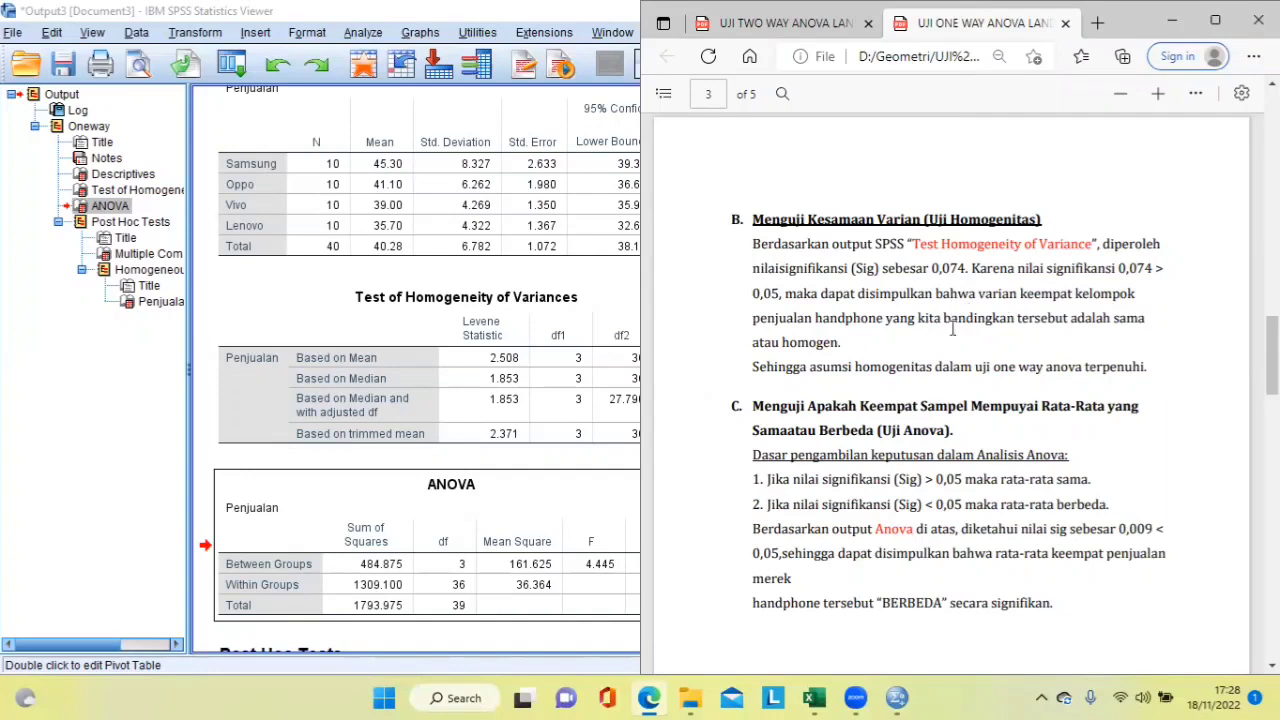
scroll(952, 327, "down", 2)
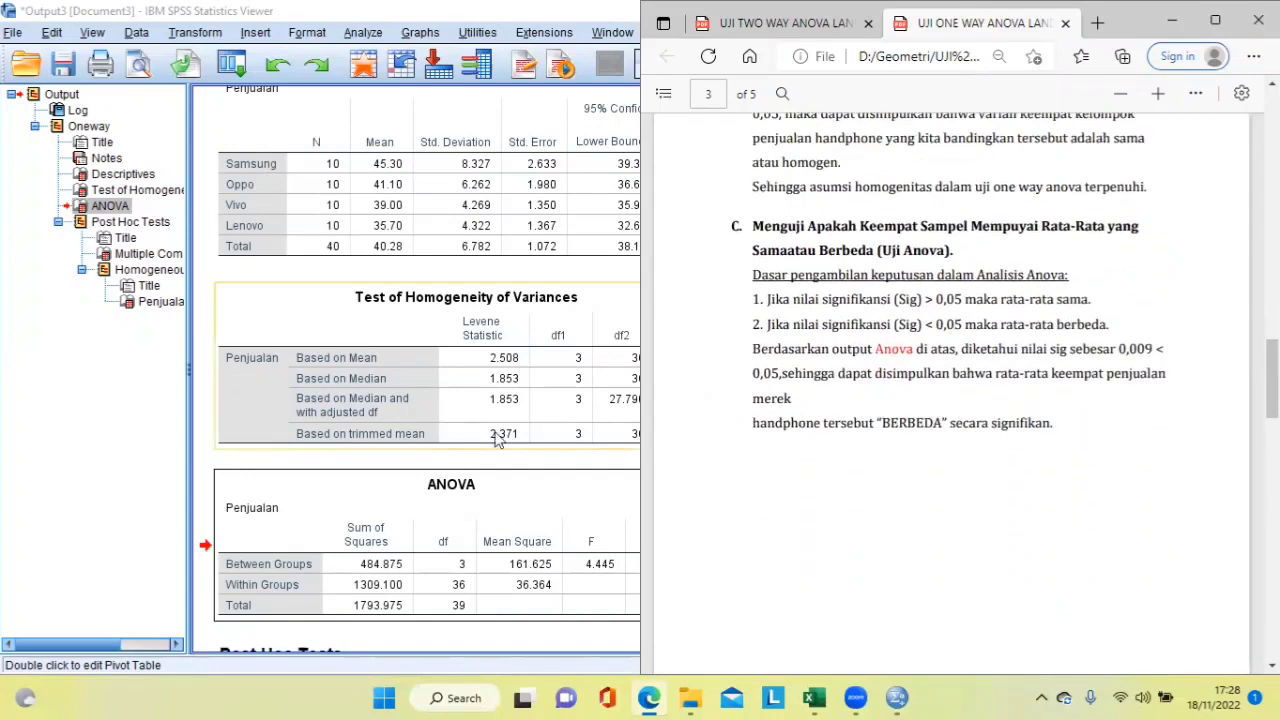
scroll(492, 398, "down", 4)
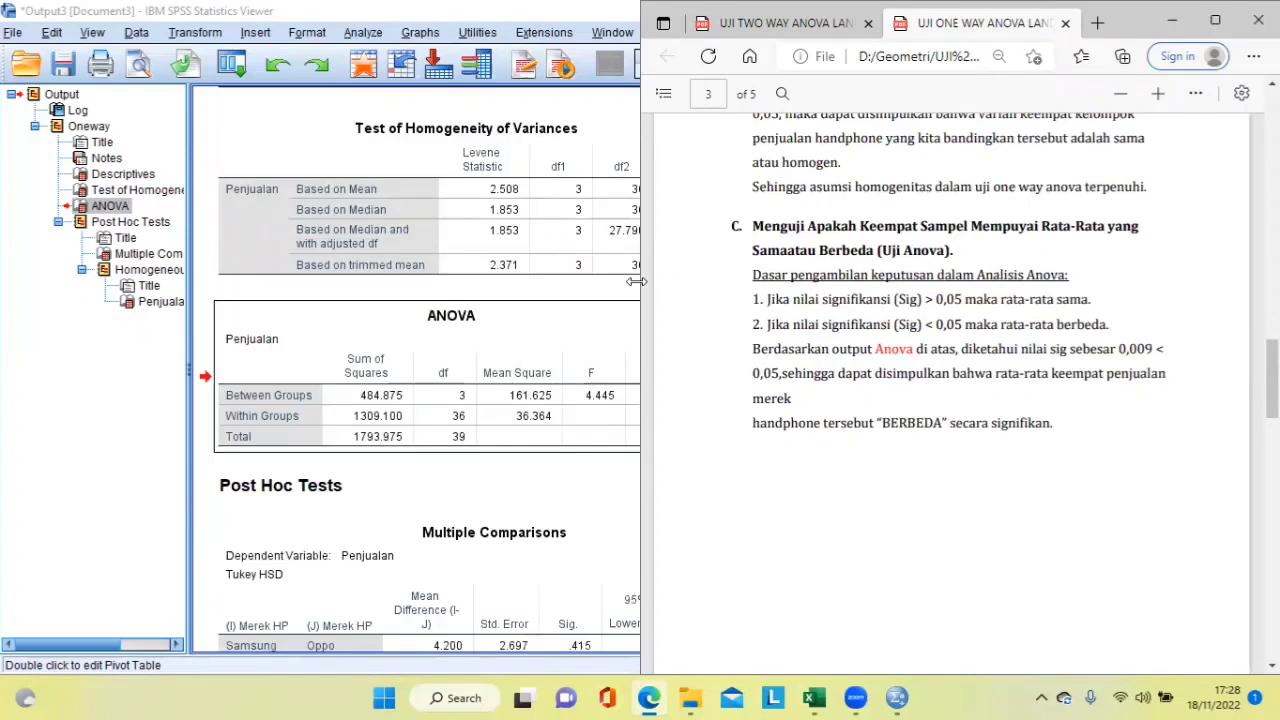
left_click_drag(636, 281, 716, 286)
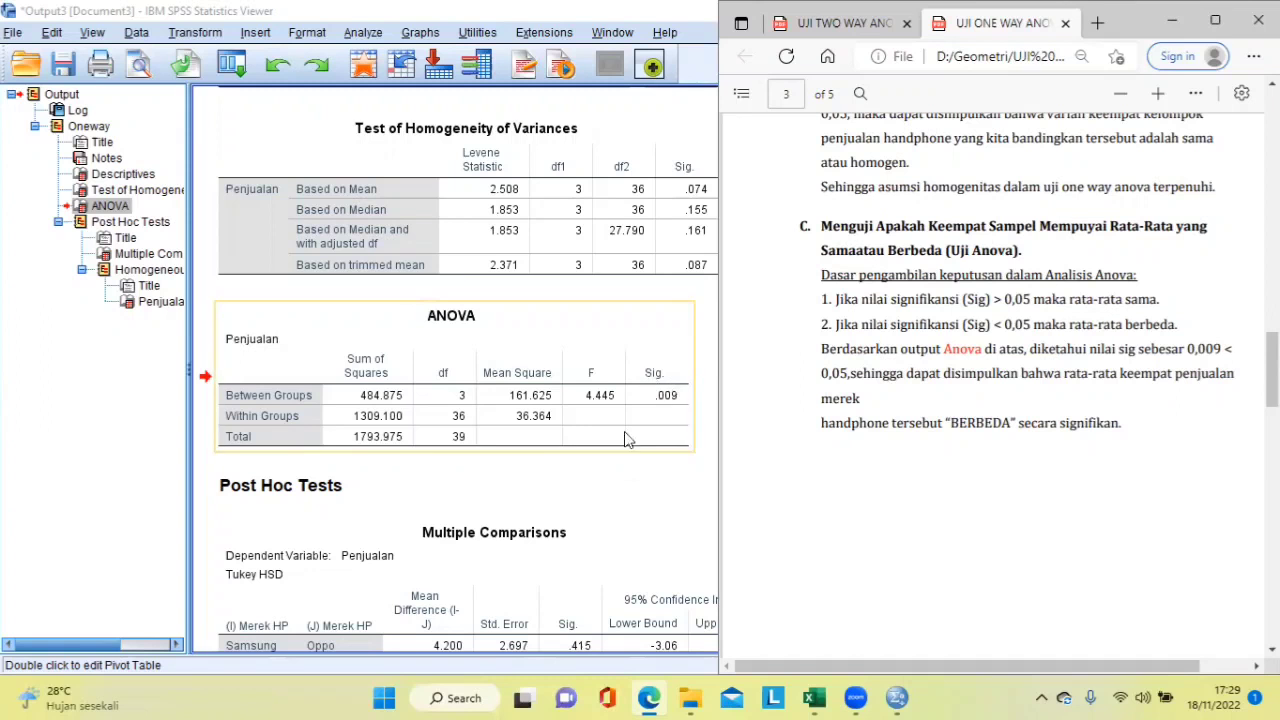
Step: Show the full Tukey HSD Multiple Comparisons table beside the post hoc explanation in section D of the PDF
scroll(881, 415, "down", 10)
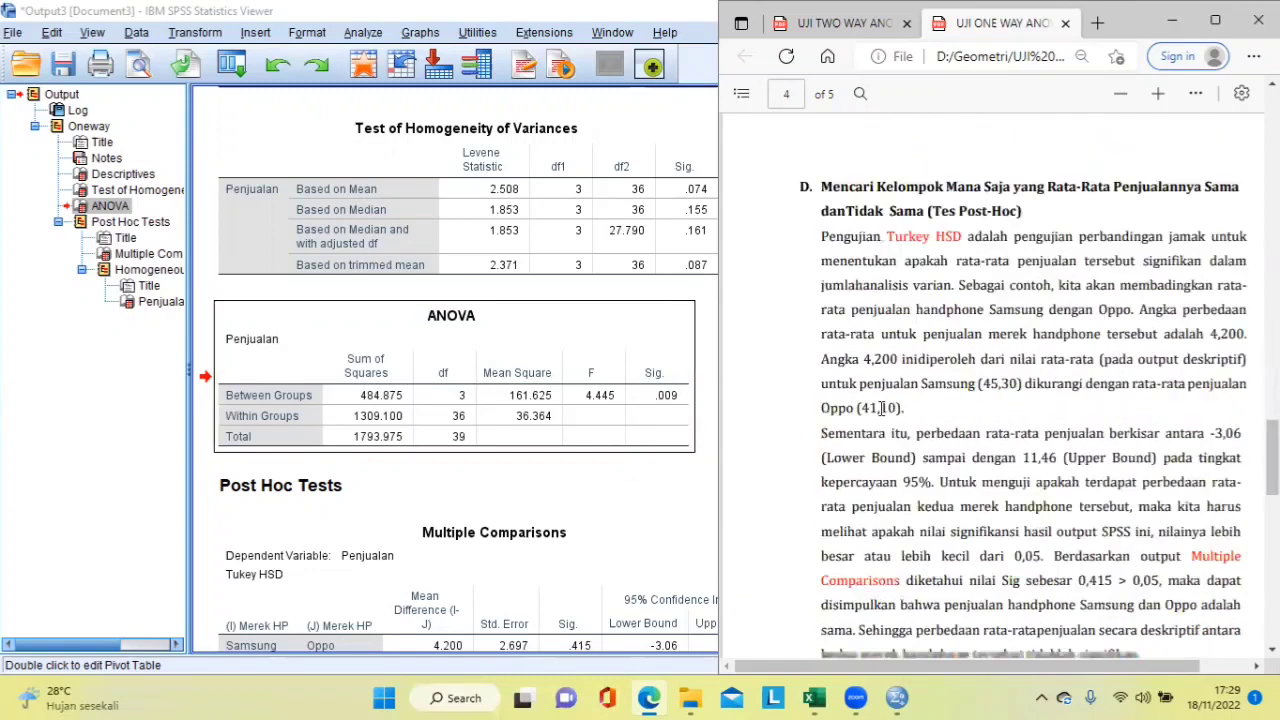
scroll(881, 407, "down", 1)
scroll(540, 445, "down", 5)
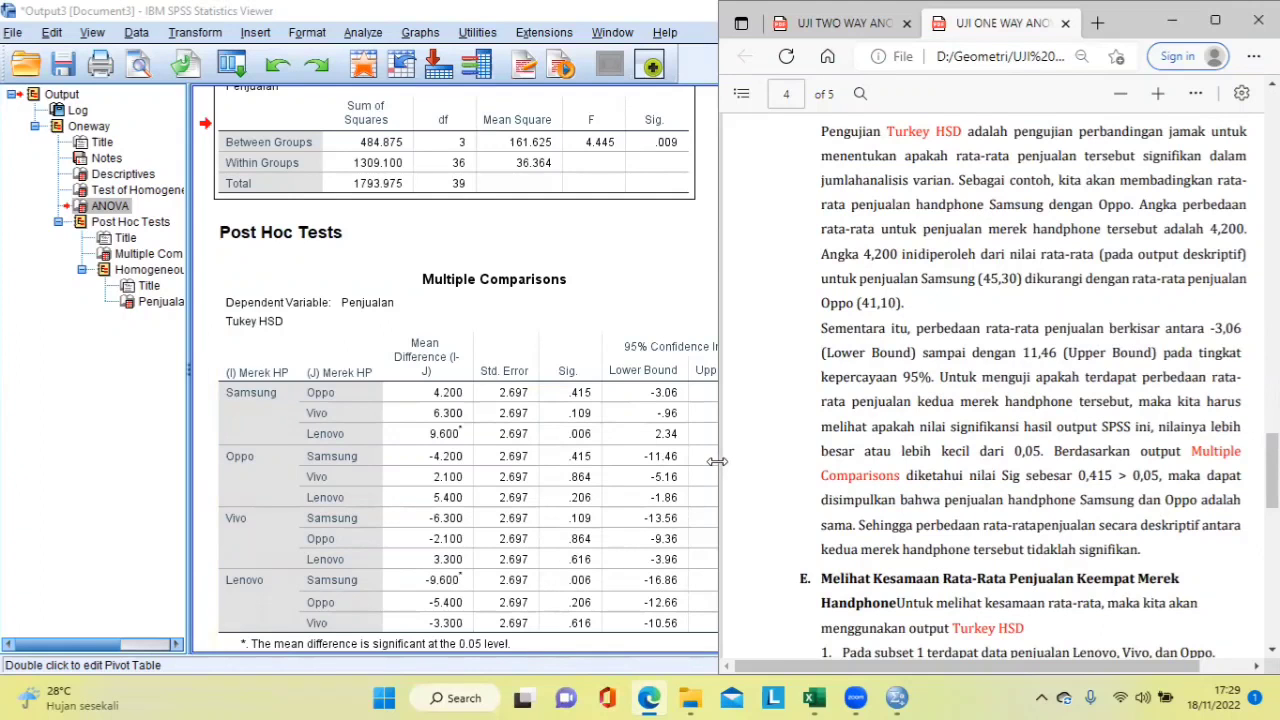
left_click_drag(718, 461, 795, 461)
scroll(540, 400, "down", 2)
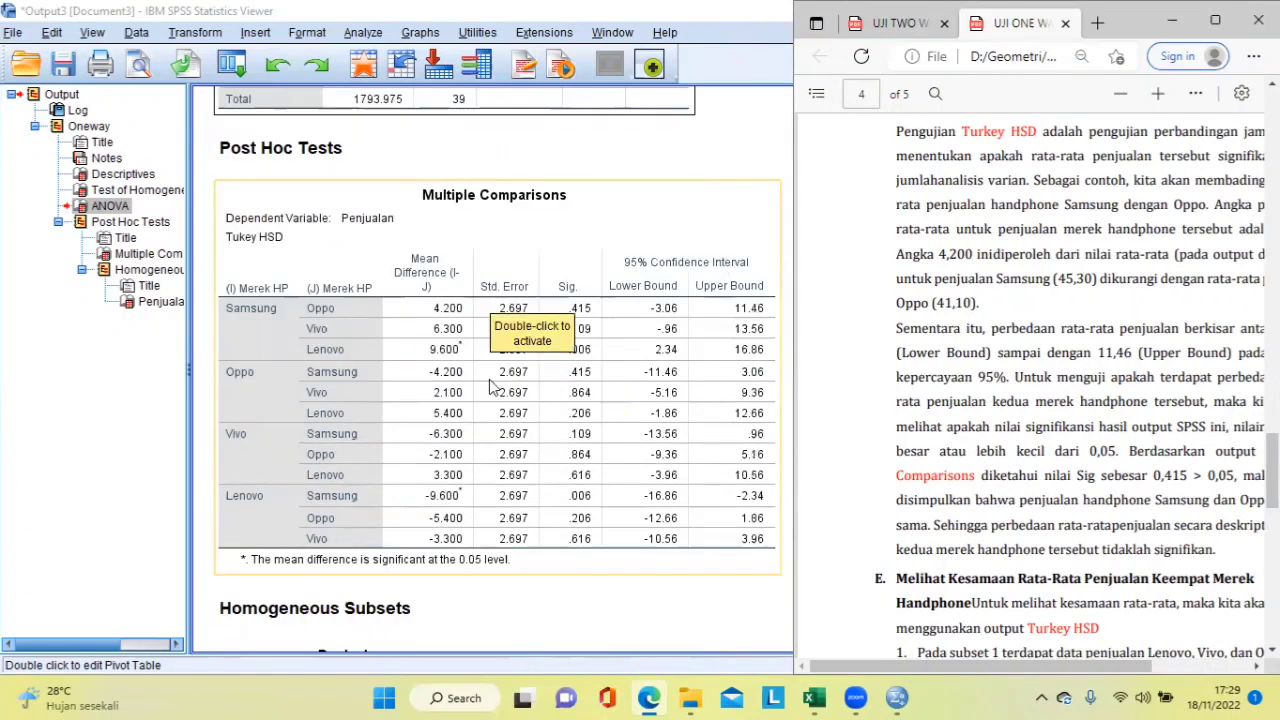
Step: Check the Multiple Comparisons mean differences against the Descriptives means and read their Sig. values alongside section D of the PDF
scroll(890, 375, "up", 3)
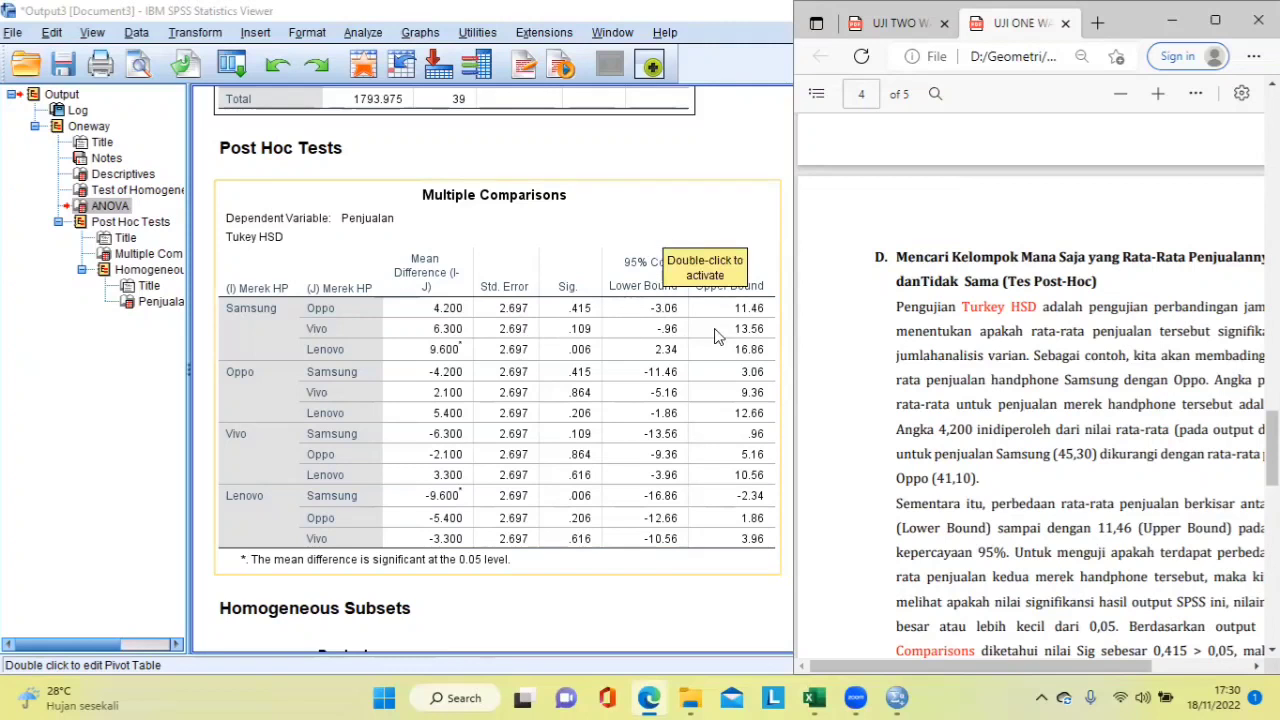
scroll(650, 340, "up", 10)
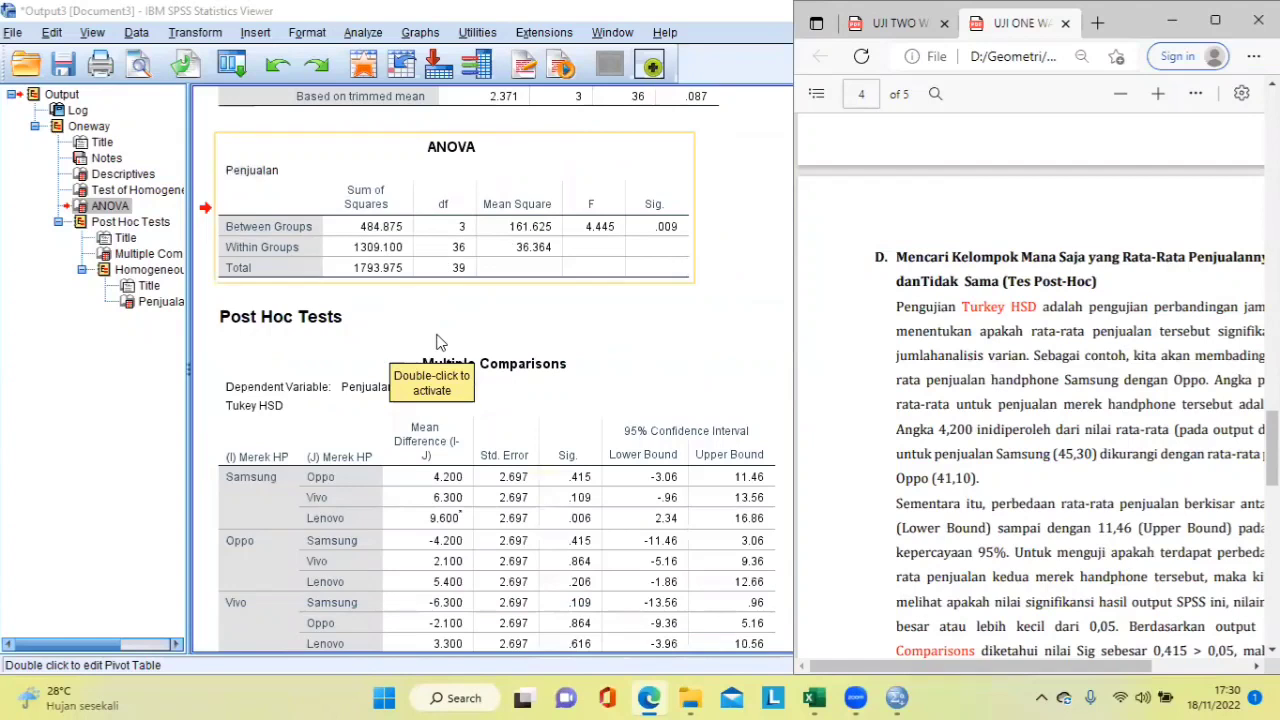
scroll(437, 342, "up", 5)
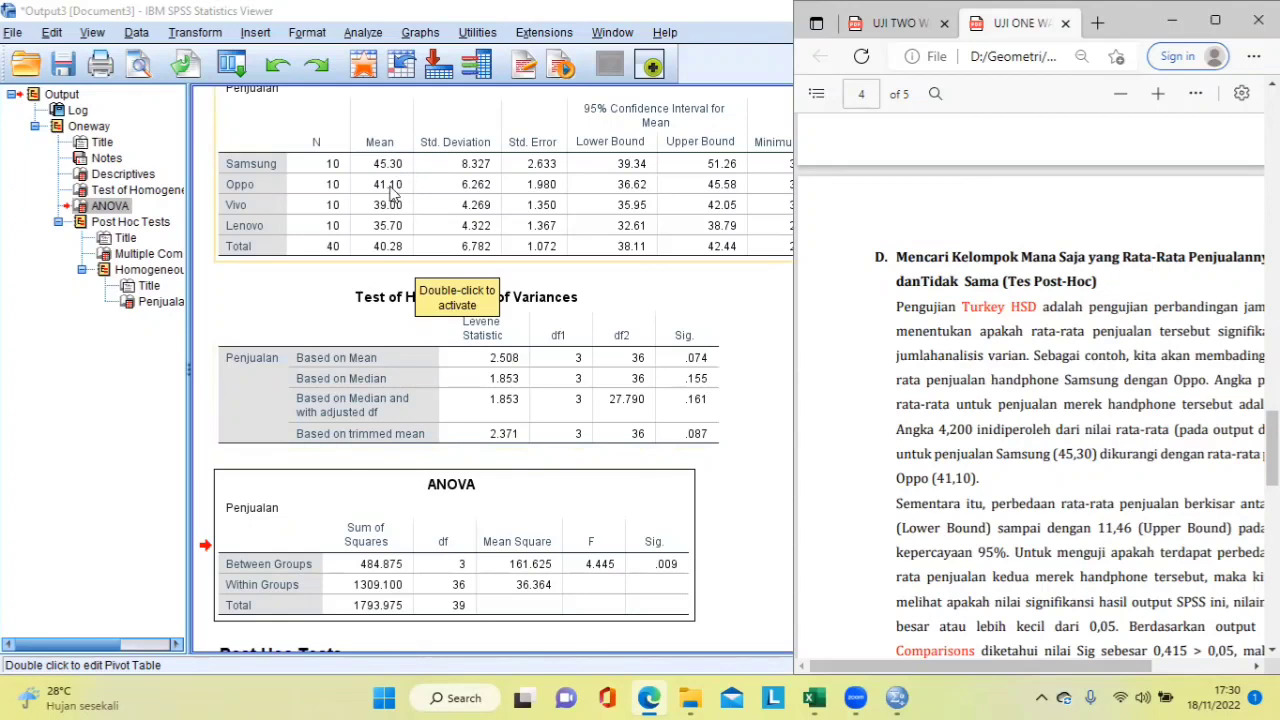
scroll(393, 193, "down", 6)
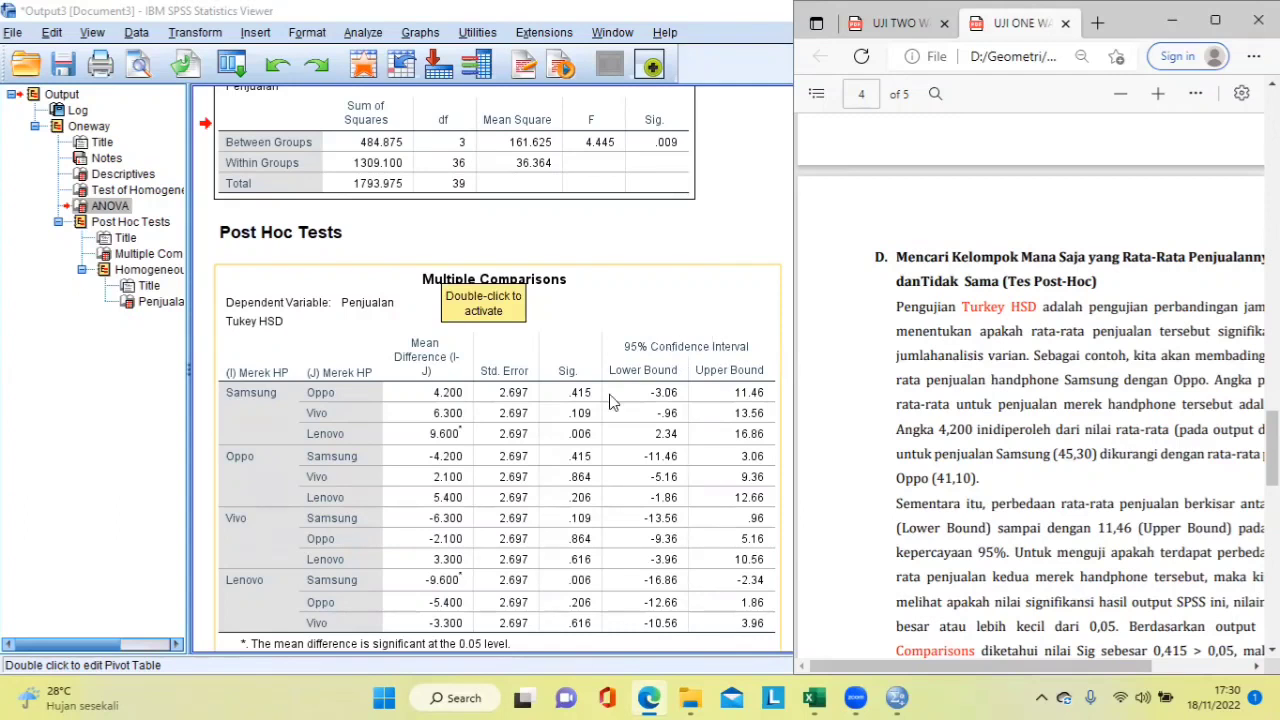
scroll(588, 417, "down", 3)
scroll(588, 417, "up", 2)
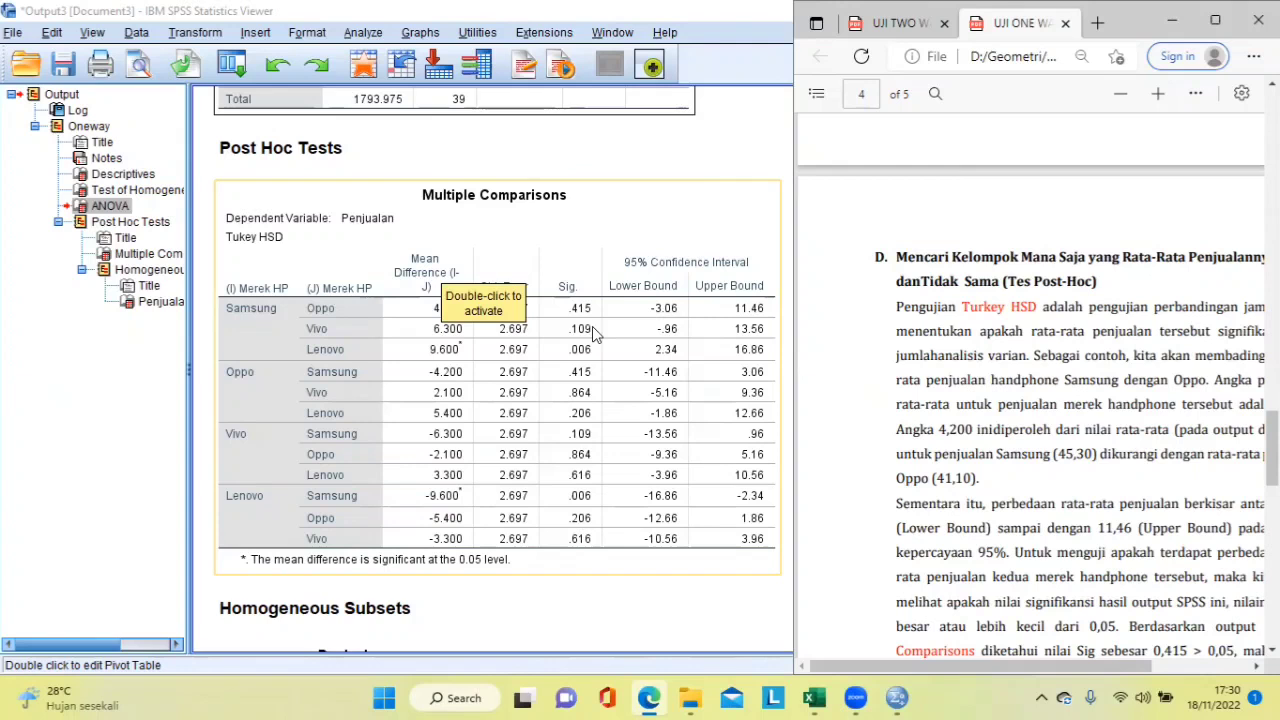
scroll(1150, 495, "down", 3)
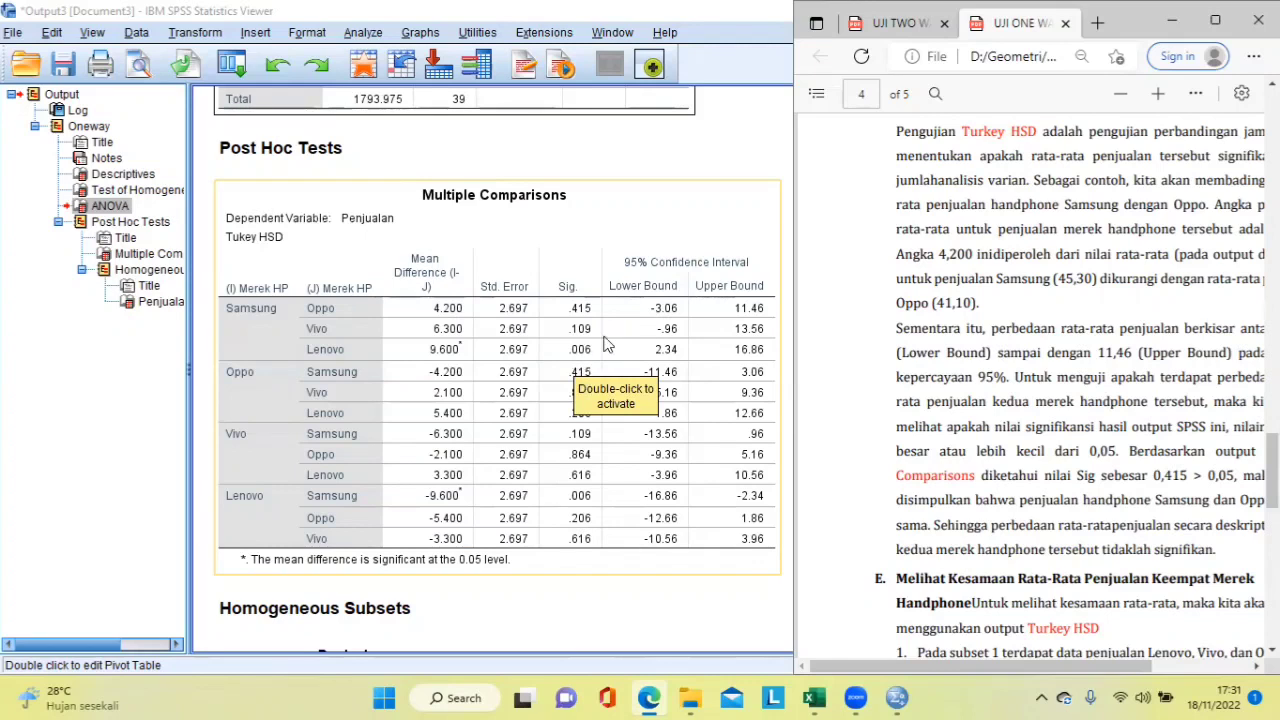
Step: Compare the Homogeneous Subsets table for Penjualan with the subset interpretation in section E of the PDF
scroll(585, 362, "down", 5)
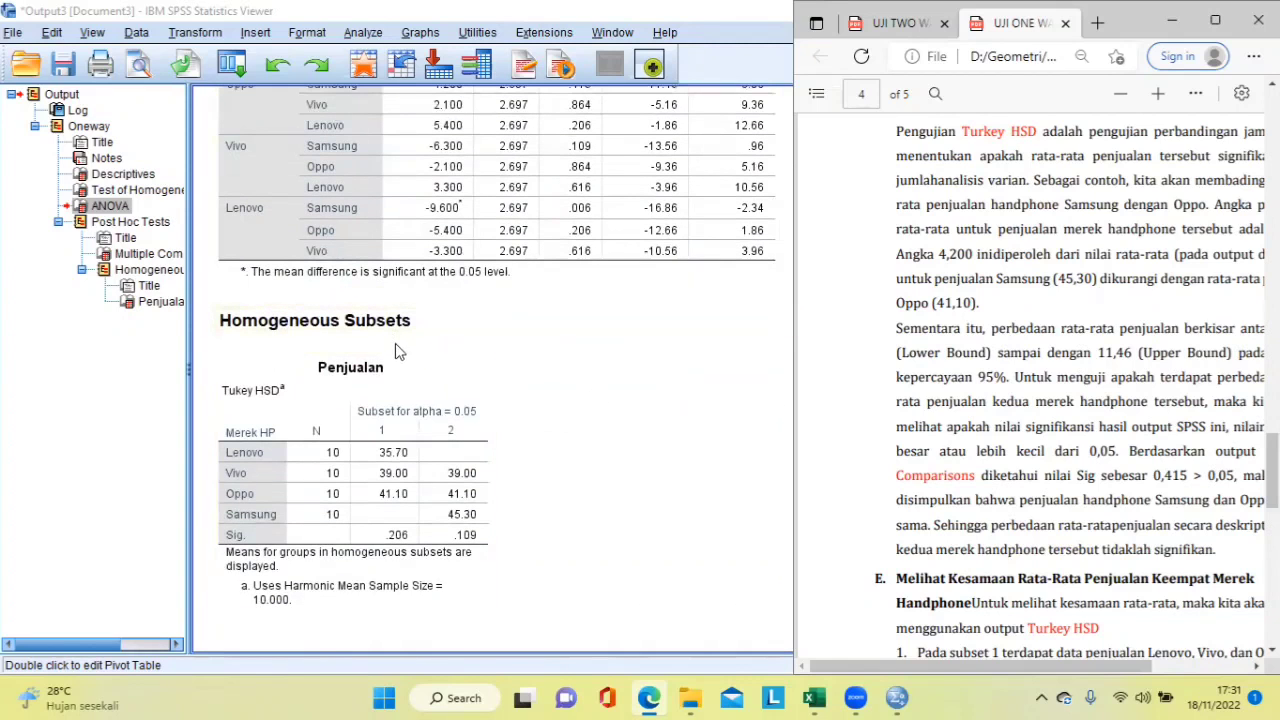
scroll(950, 436, "down", 4)
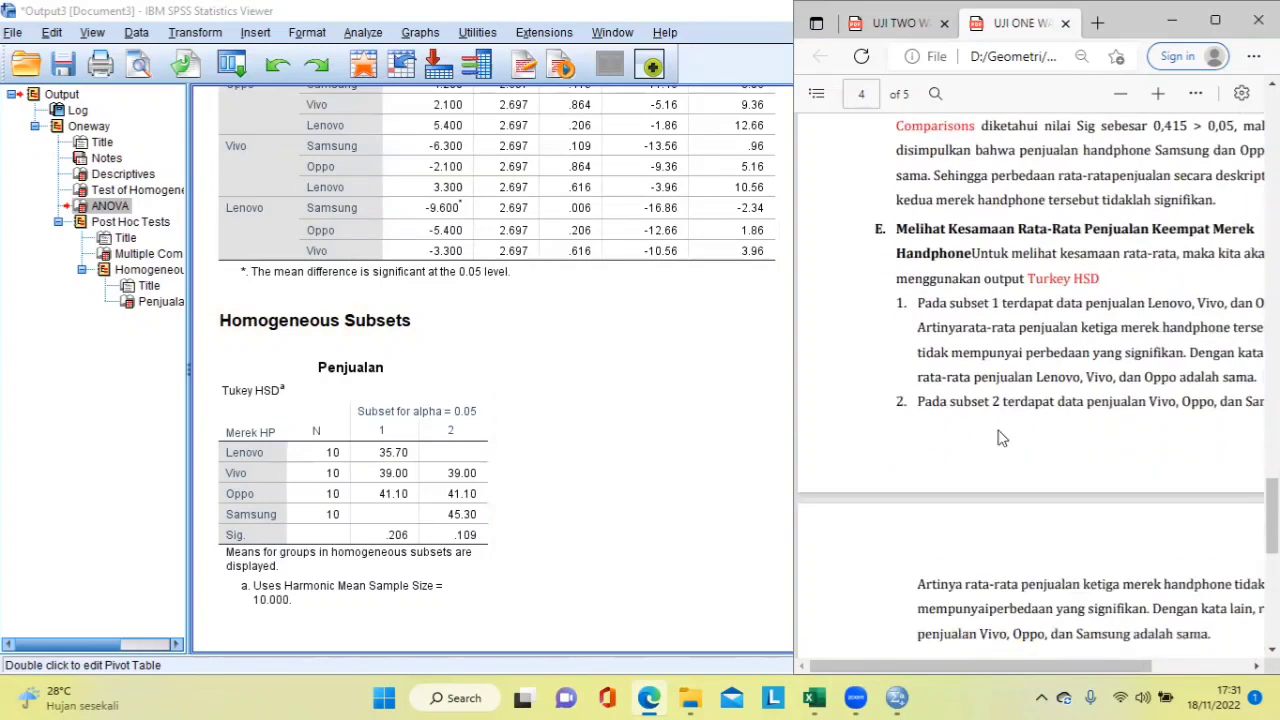
scroll(870, 425, "up", 1)
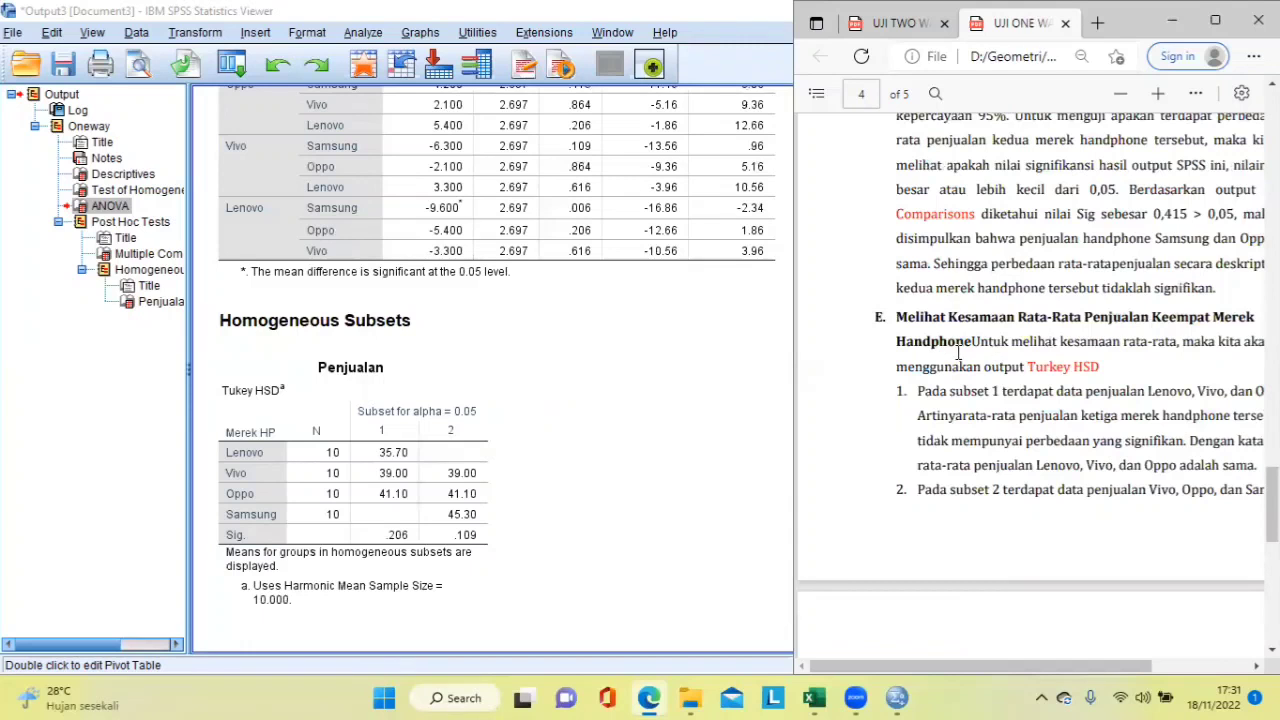
Step: Read the subset 2 interpretation and the one-way ANOVA conclusion in the PDF against the Homogeneous Subsets and Multiple Comparisons tables
scroll(955, 352, "down", 1)
scroll(952, 352, "down", 1)
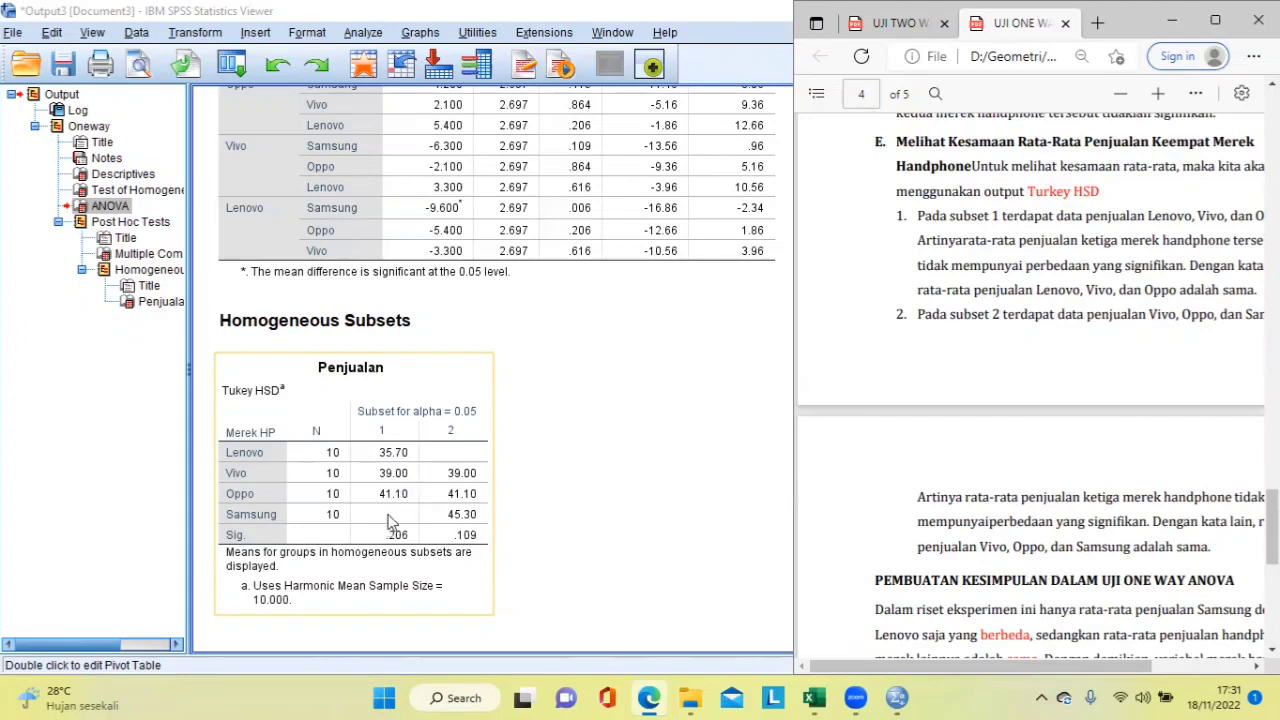
left_click(498, 452)
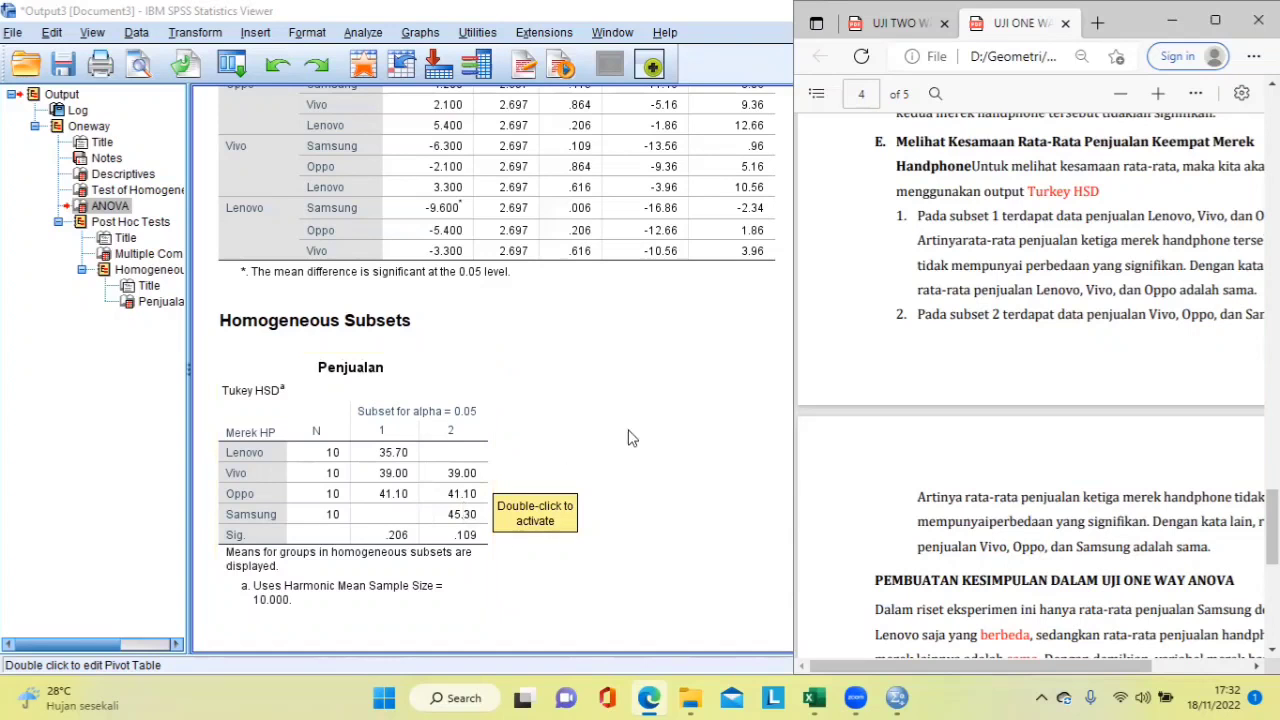
scroll(855, 413, "down", 1)
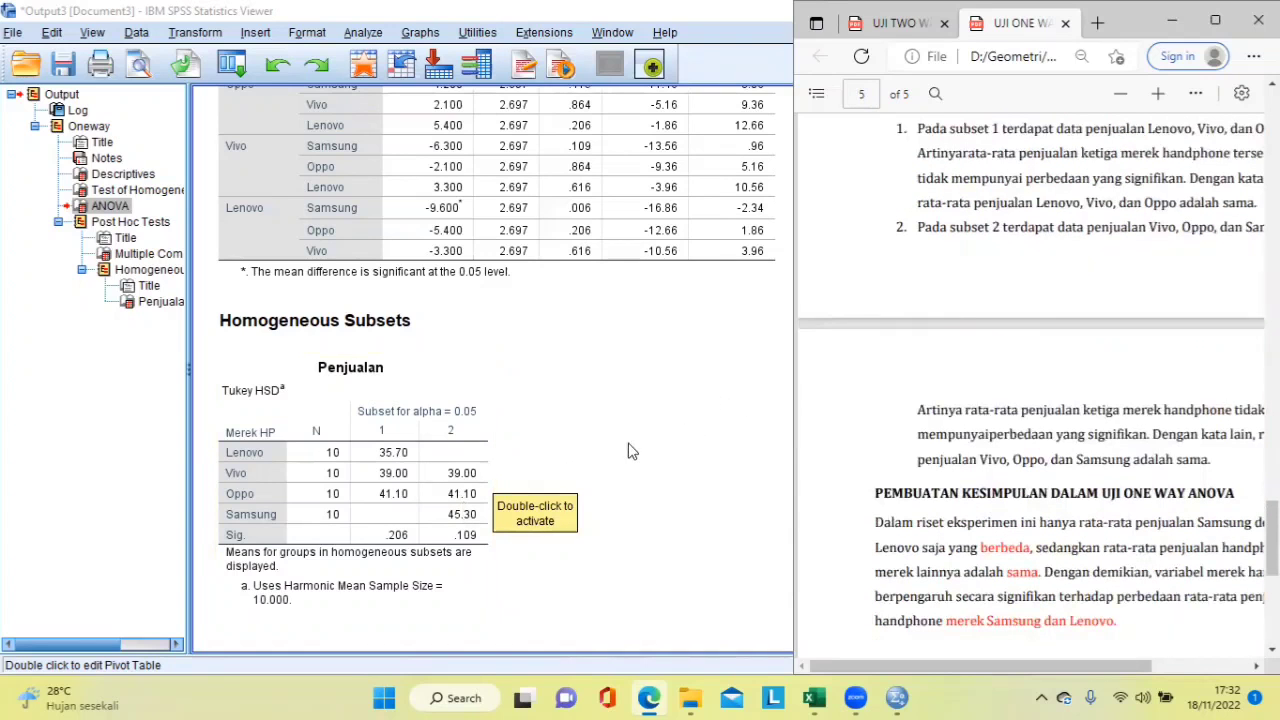
scroll(476, 358, "up", 6)
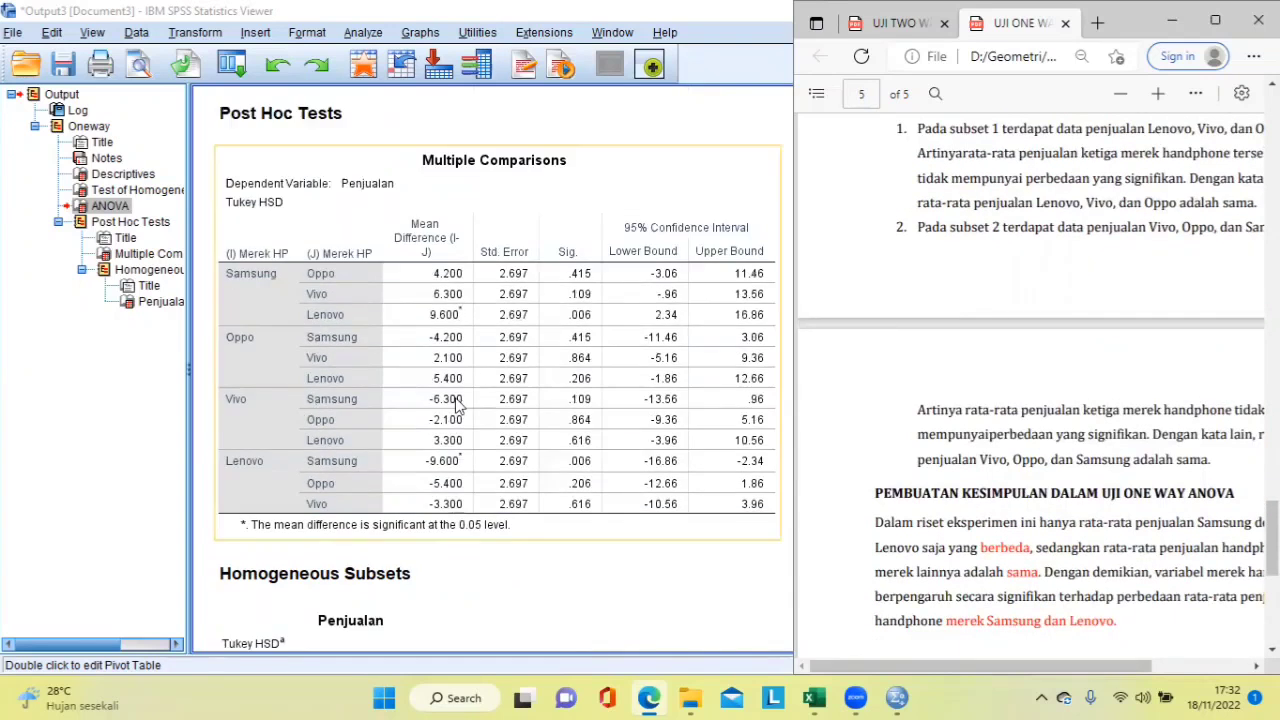
scroll(476, 358, "down", 6)
scroll(944, 460, "down", 3)
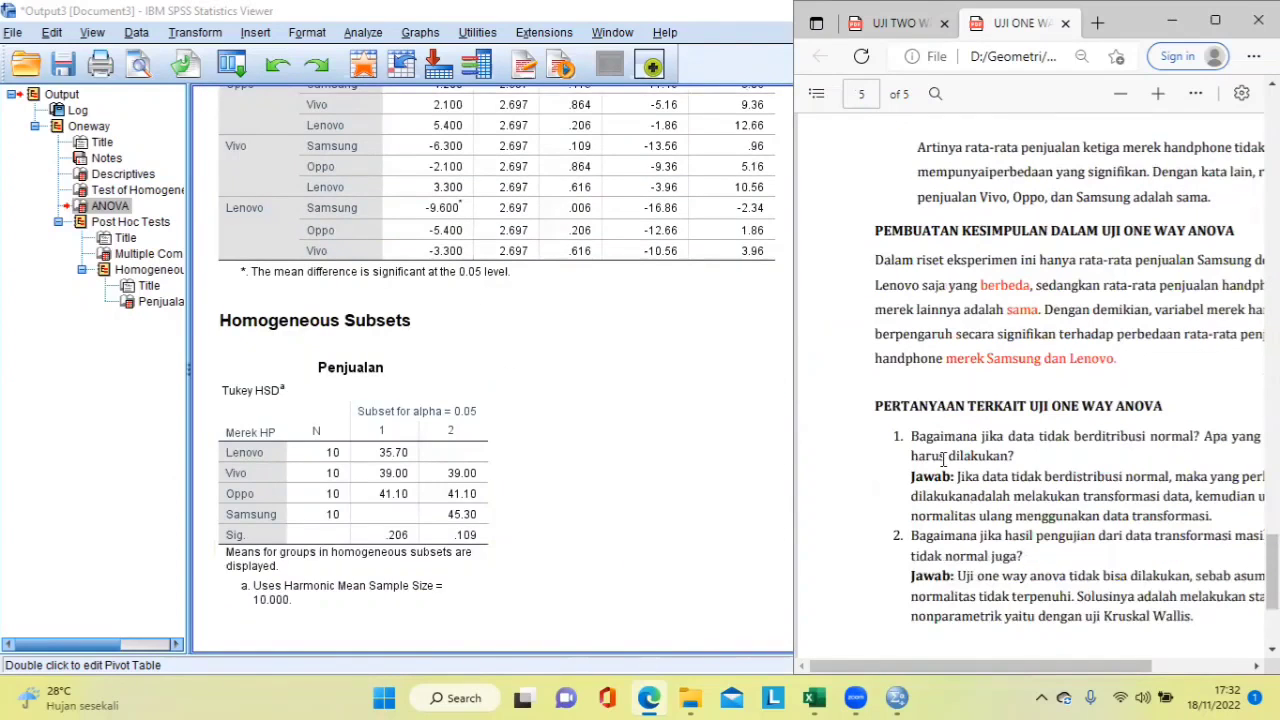
Step: Enlarge the one-way ANOVA PDF window and review its conclusion and related questions on page 5
left_click(1215, 20)
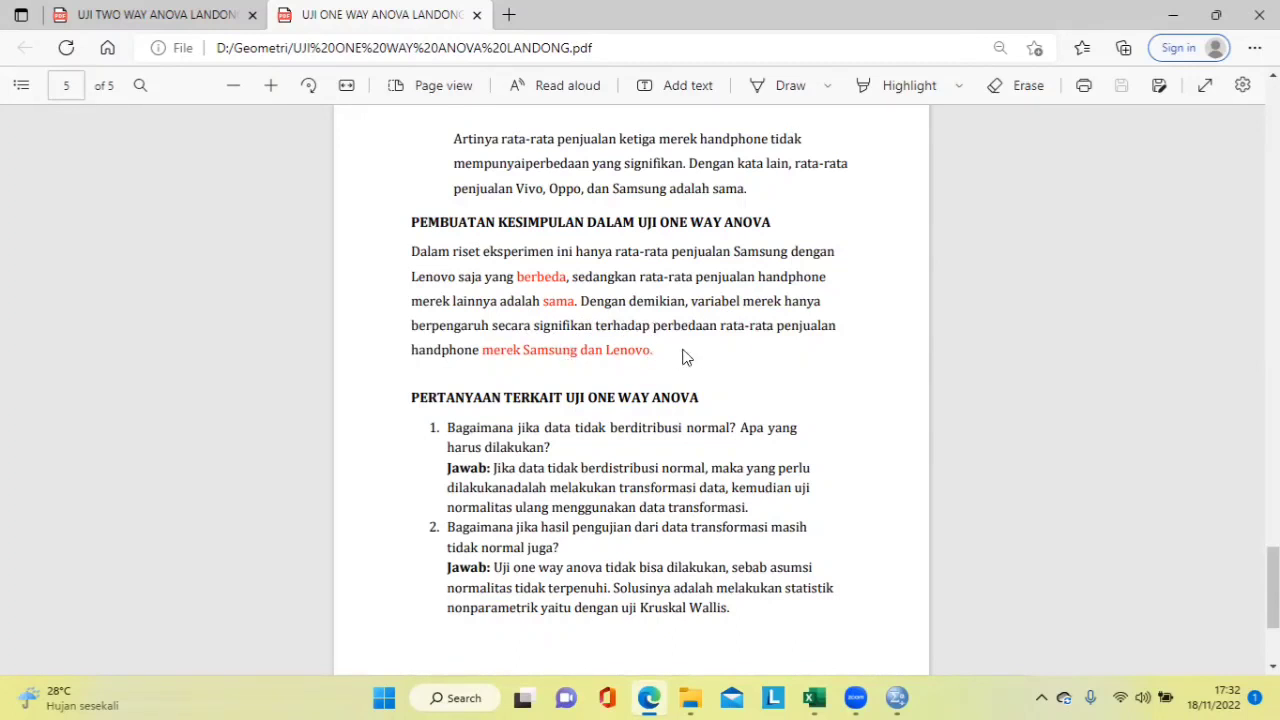
scroll(726, 362, "up", 6)
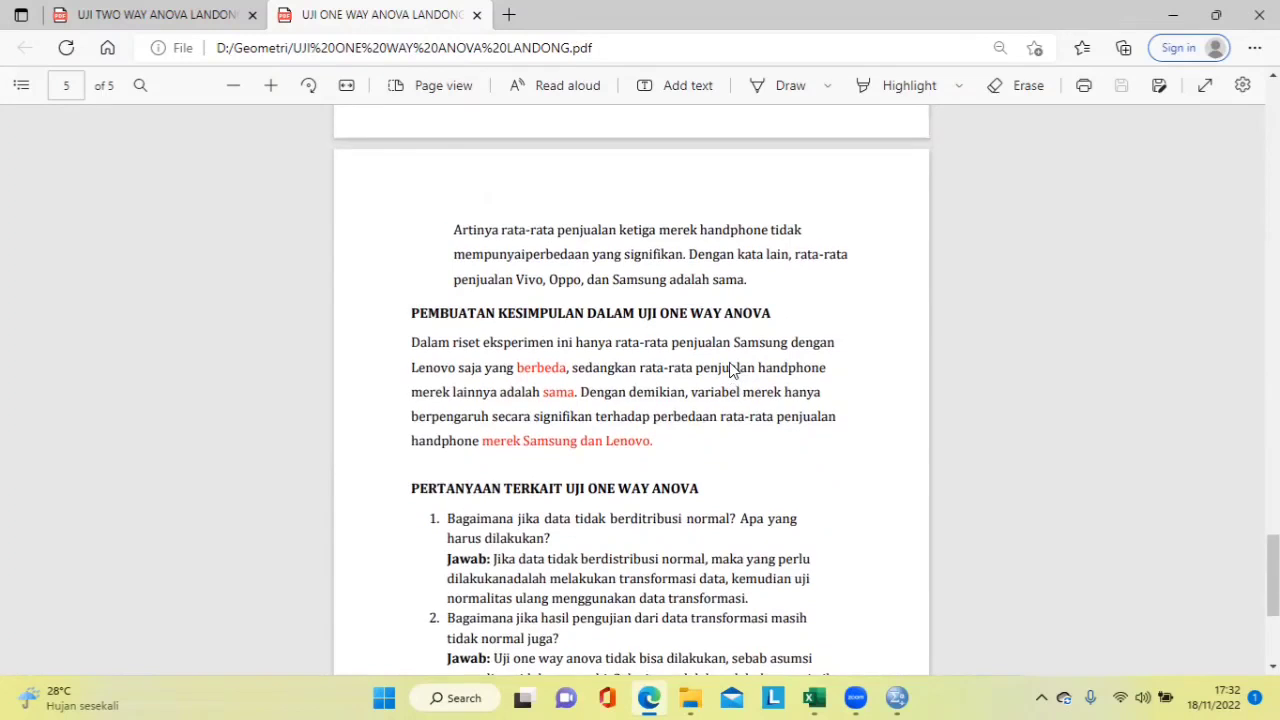
scroll(730, 370, "up", 15)
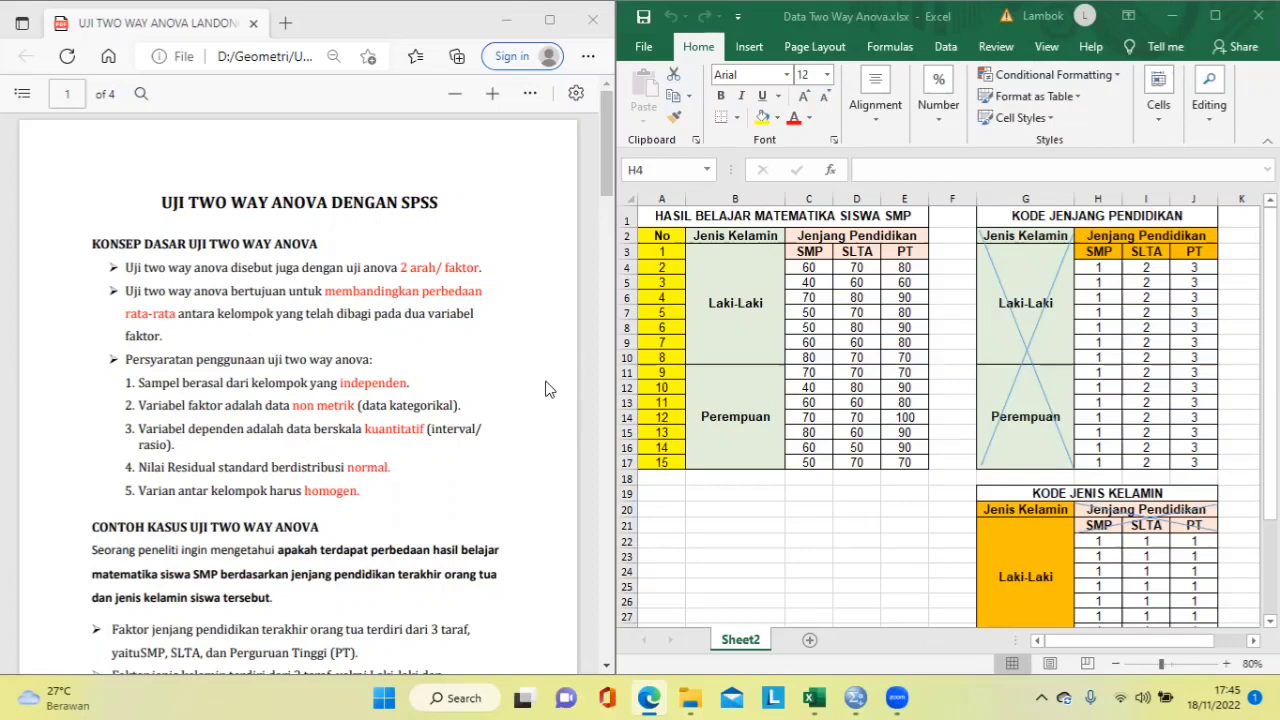
Step: Read the two-way ANOVA PDF's requirements, example case, three research questions and factor coding instructions
scroll(548, 389, "down", 3)
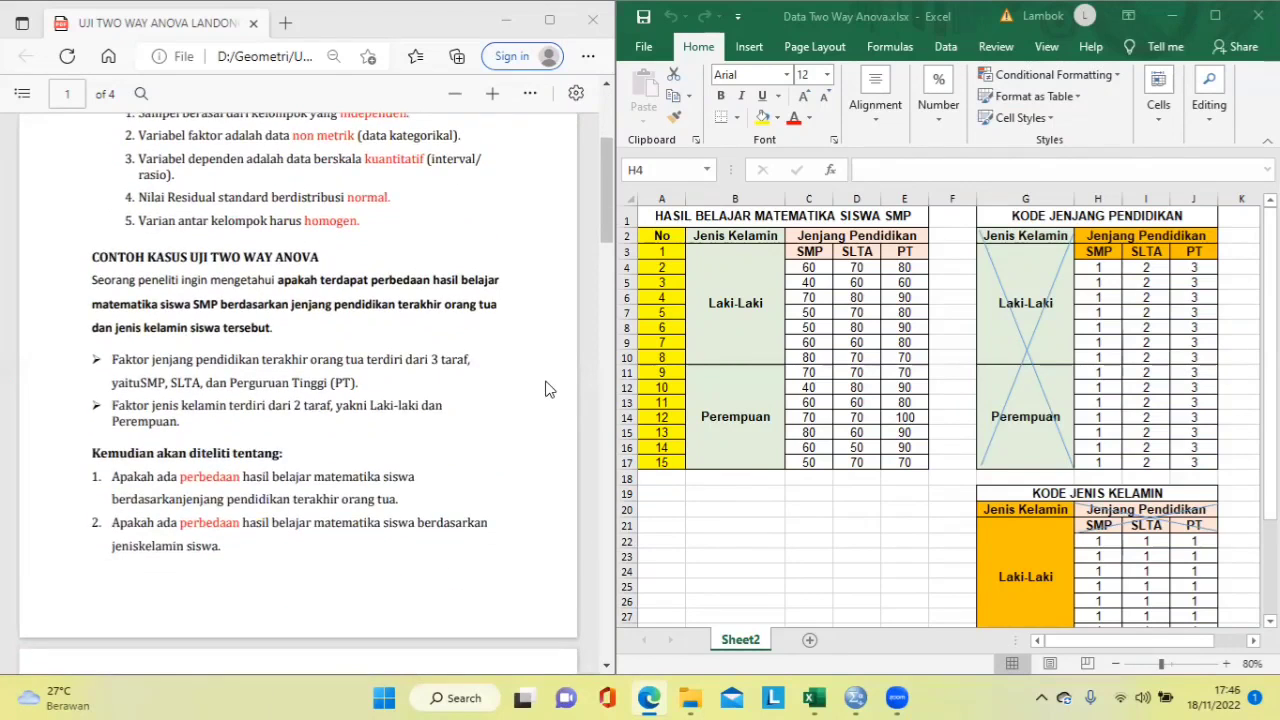
scroll(548, 389, "down", 1)
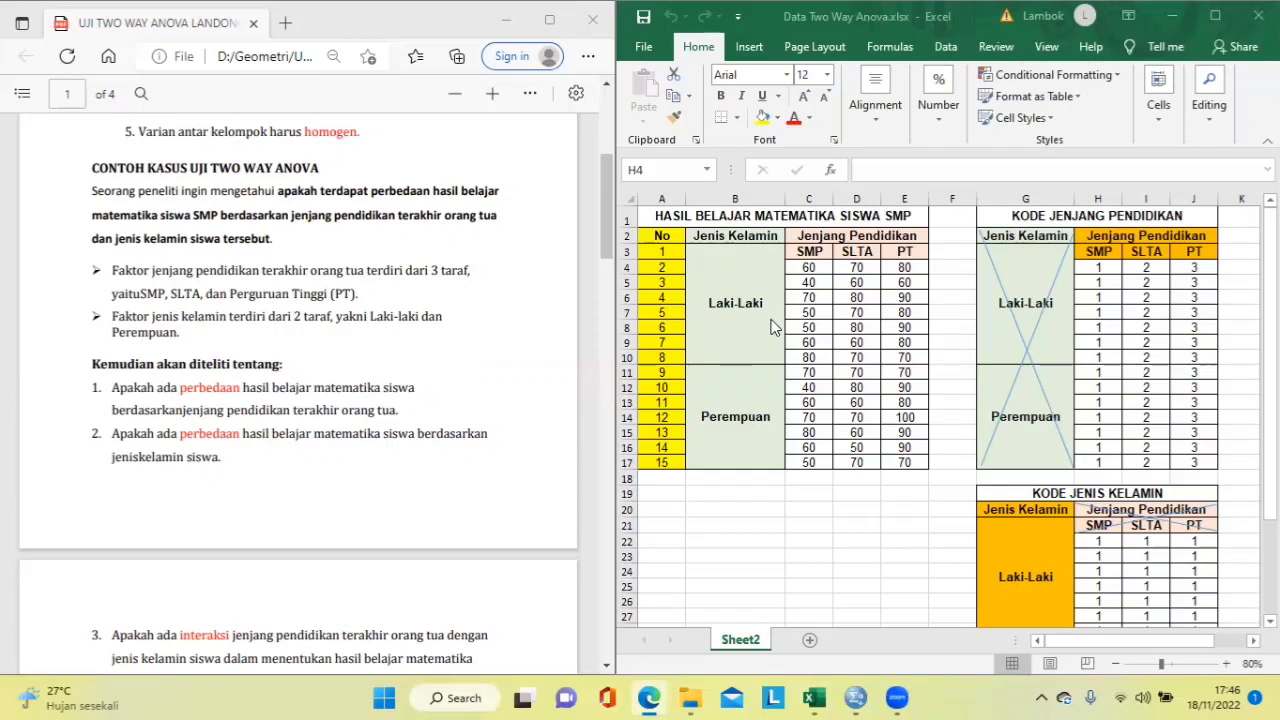
scroll(412, 407, "down", 2)
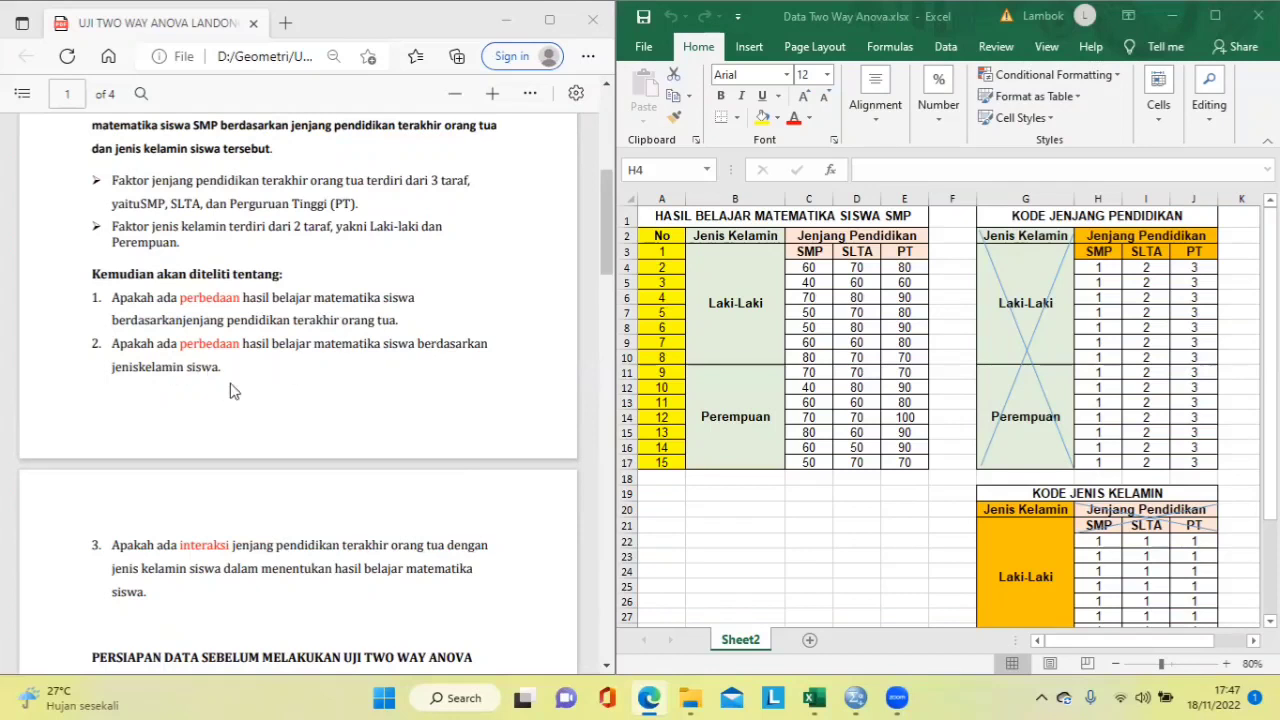
scroll(272, 412, "down", 5)
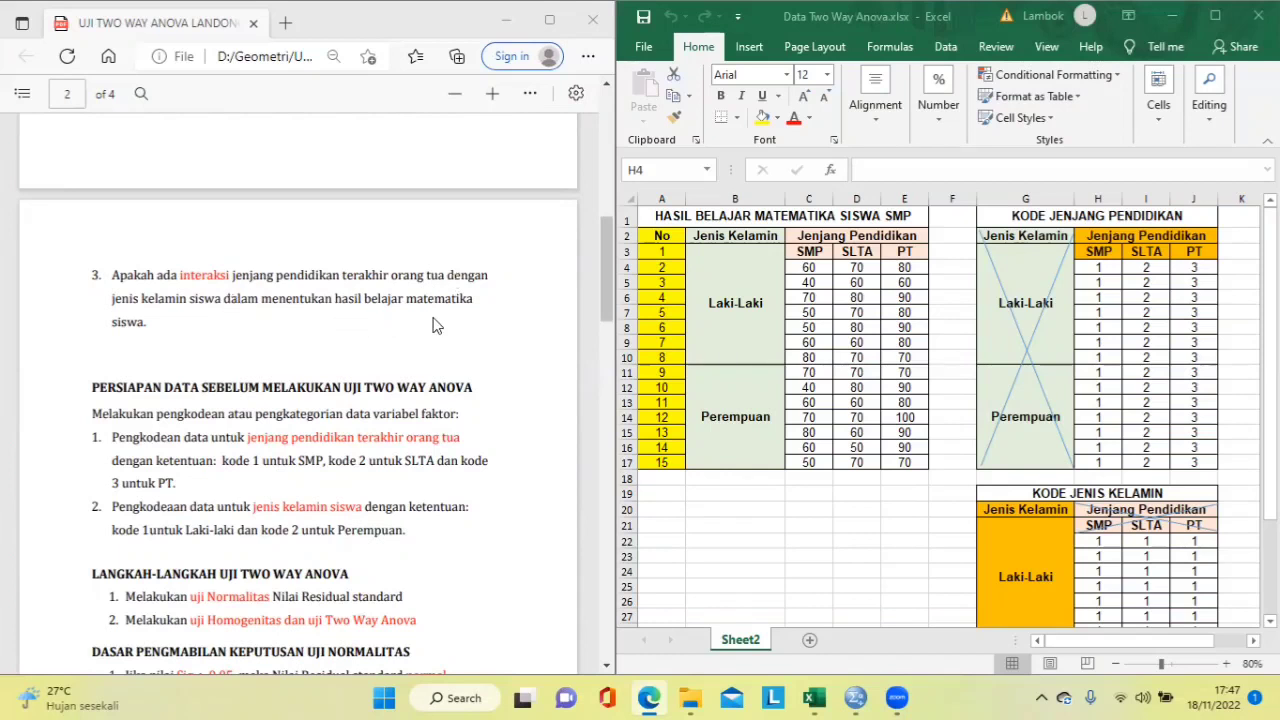
scroll(300, 346, "up", 2)
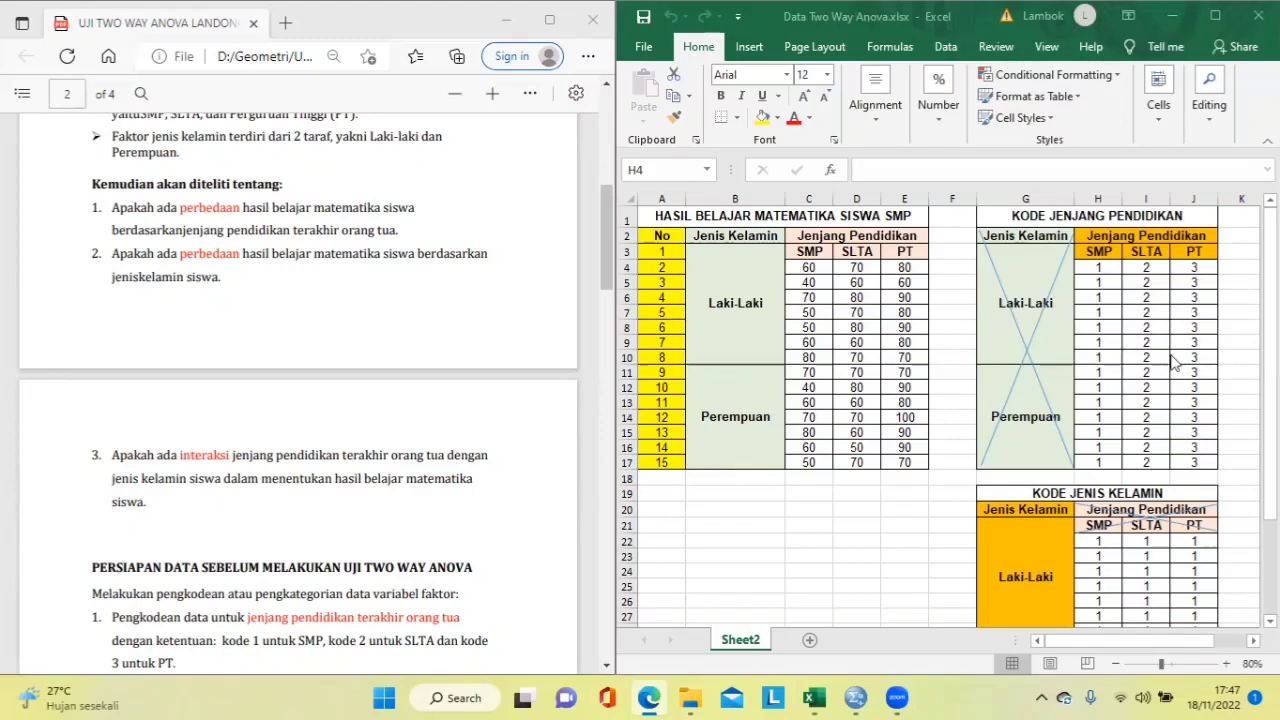
Step: Examine the Kode Jenjang Pendidikan and Kode Jenis Kelamin coding tables in the Data Two Way Anova workbook
scroll(1160, 352, "down", 2)
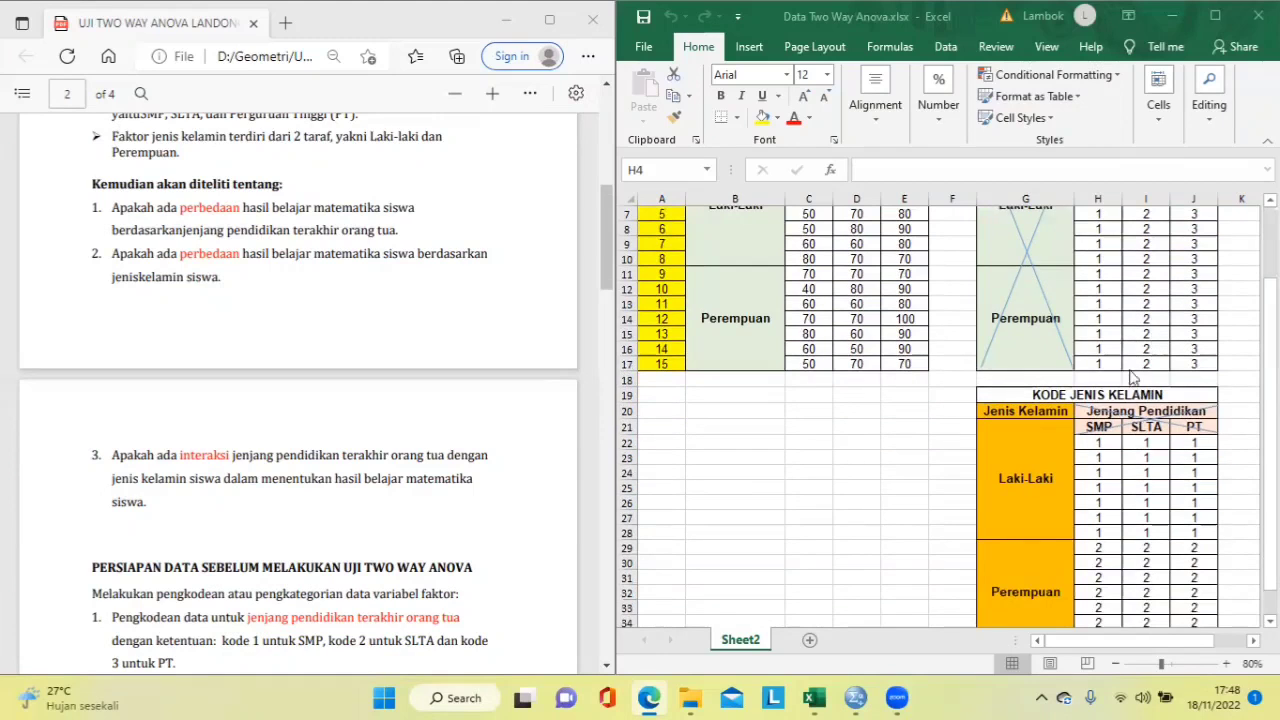
scroll(1133, 375, "down", 1)
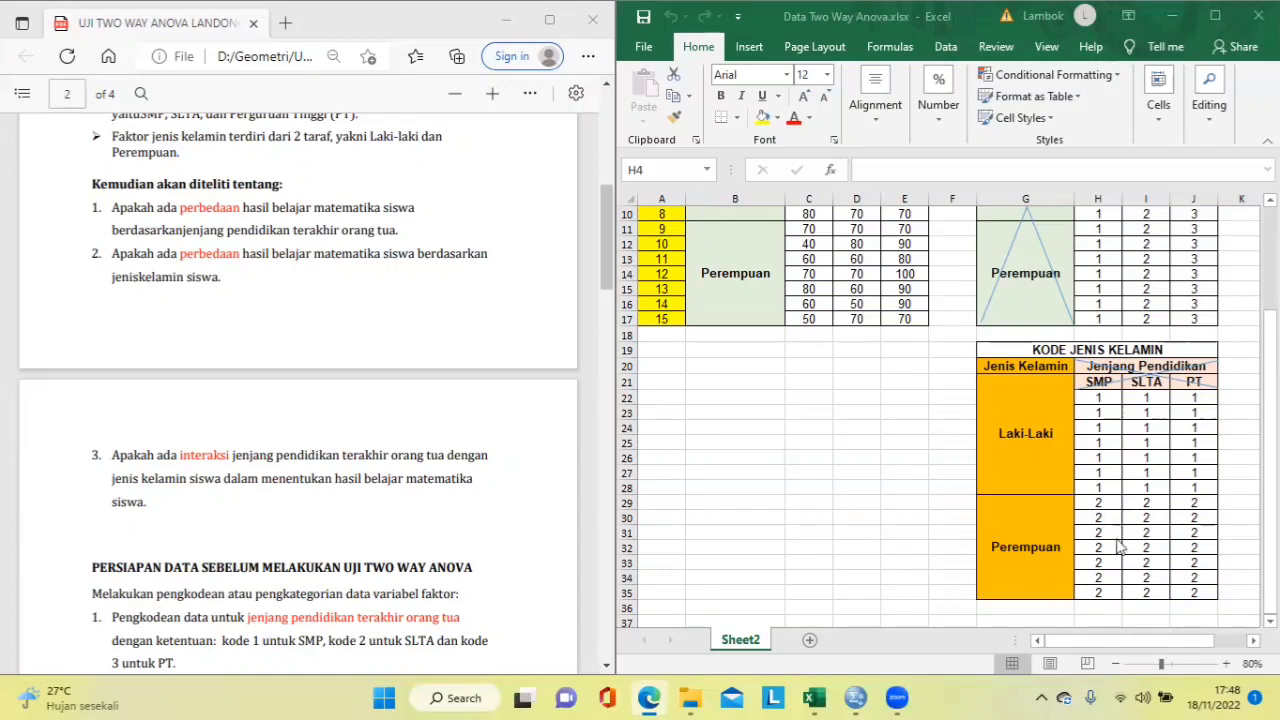
scroll(1118, 545, "up", 3)
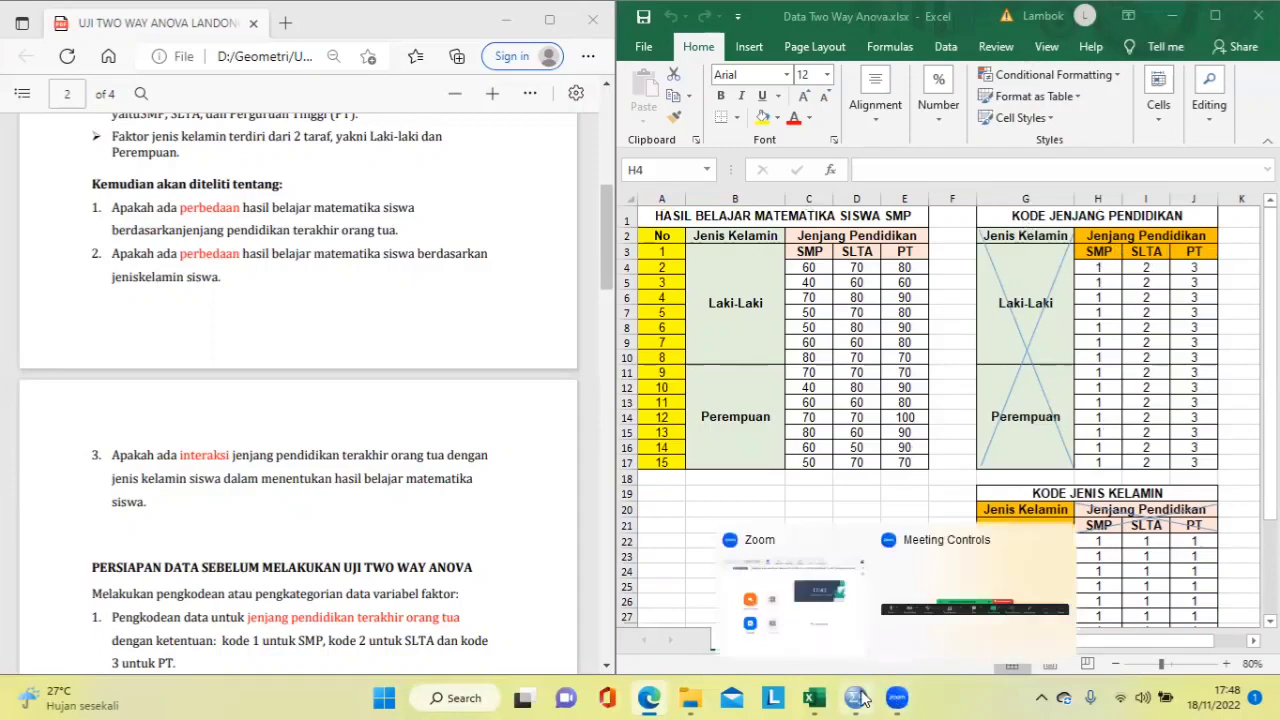
Step: Switch to the SPSS Data Editor with data two anova.sav and look through the Hasil_Belajar, Pendidikan and Kelamin data
mouse_move(860, 697)
left_click(846, 634)
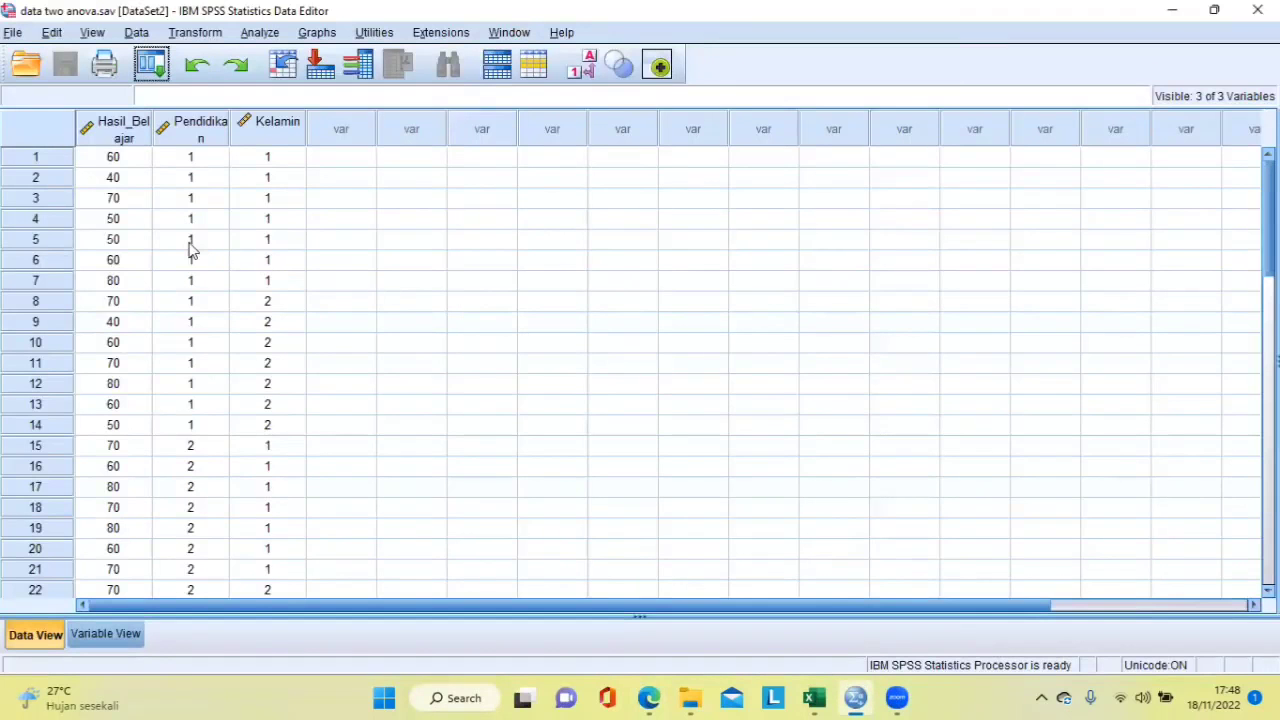
scroll(193, 250, "down", 2)
scroll(193, 250, "down", 7)
scroll(223, 331, "up", 4)
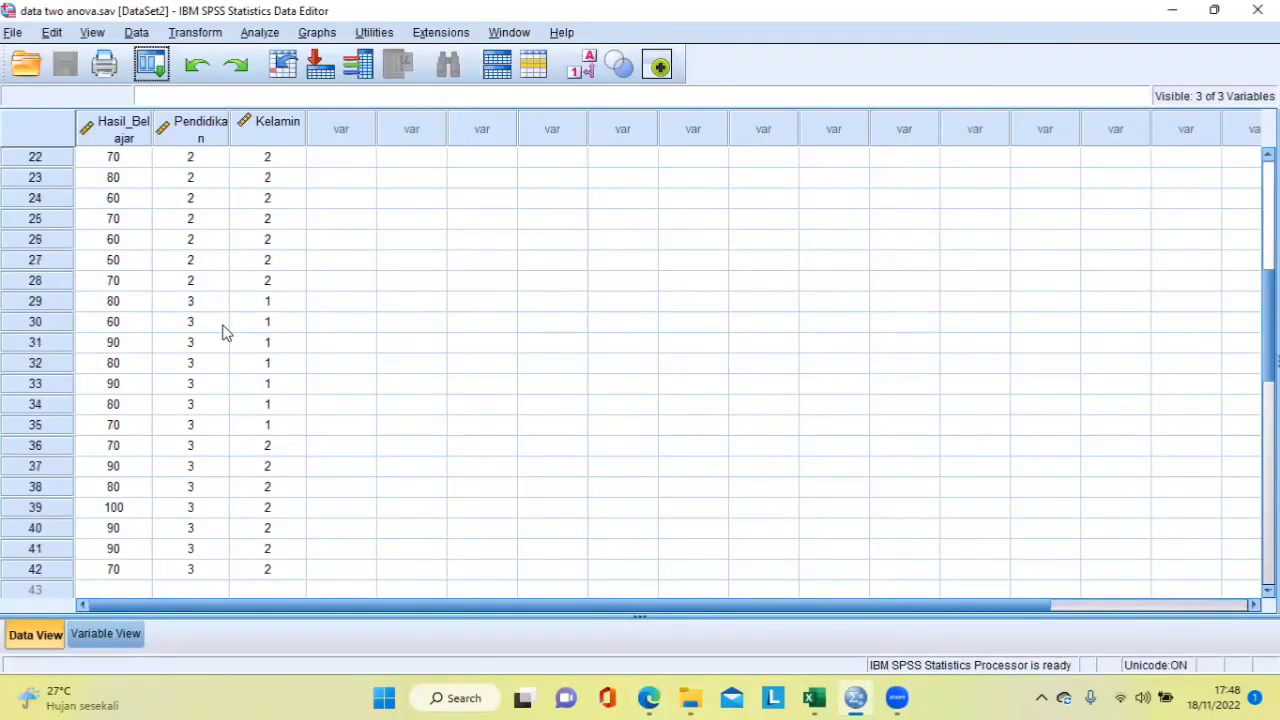
scroll(221, 390, "up", 5)
scroll(216, 388, "down", 7)
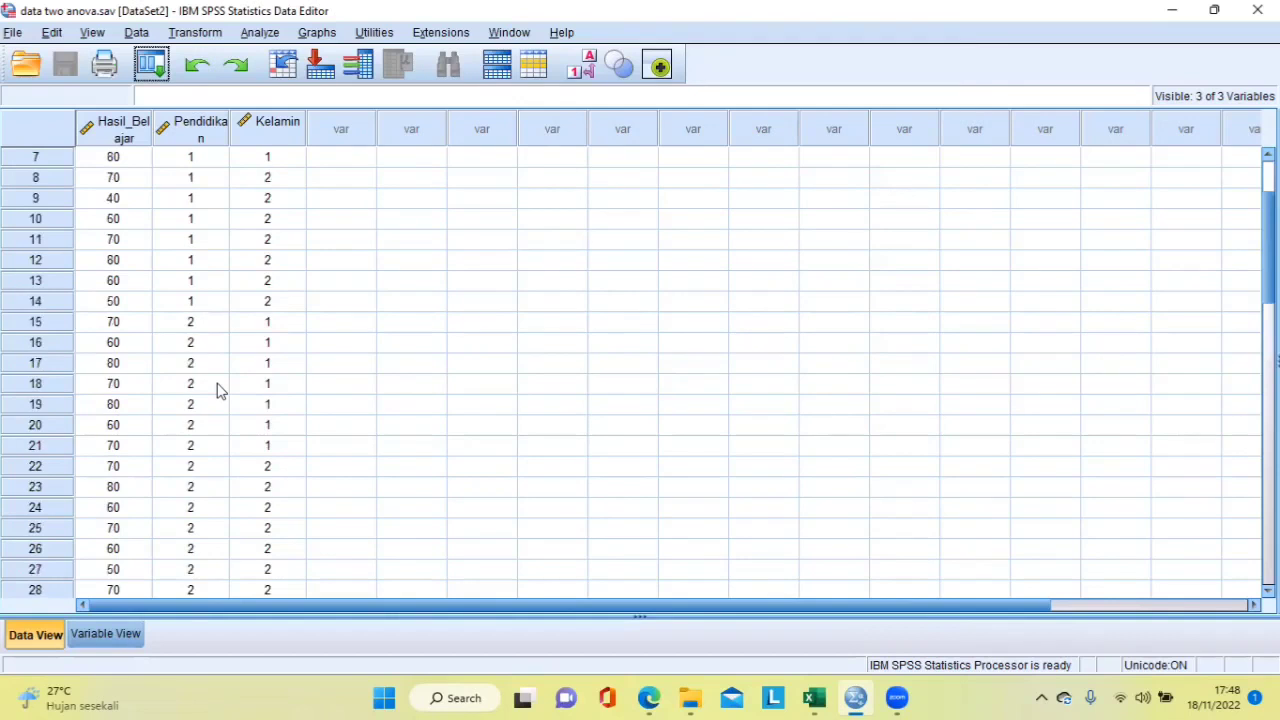
Step: Inspect the value labels defined for the Pendidikan and Kelamin variables, leaving them as they are
left_click(130, 636)
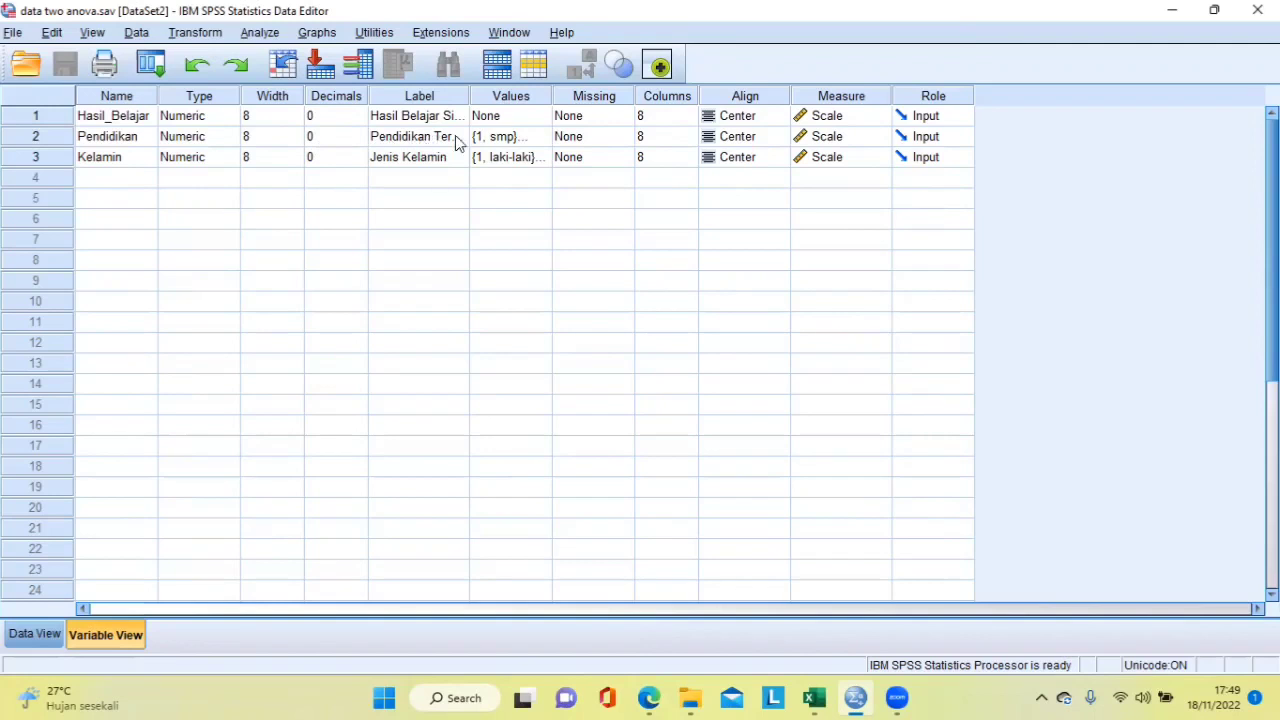
left_click(533, 140)
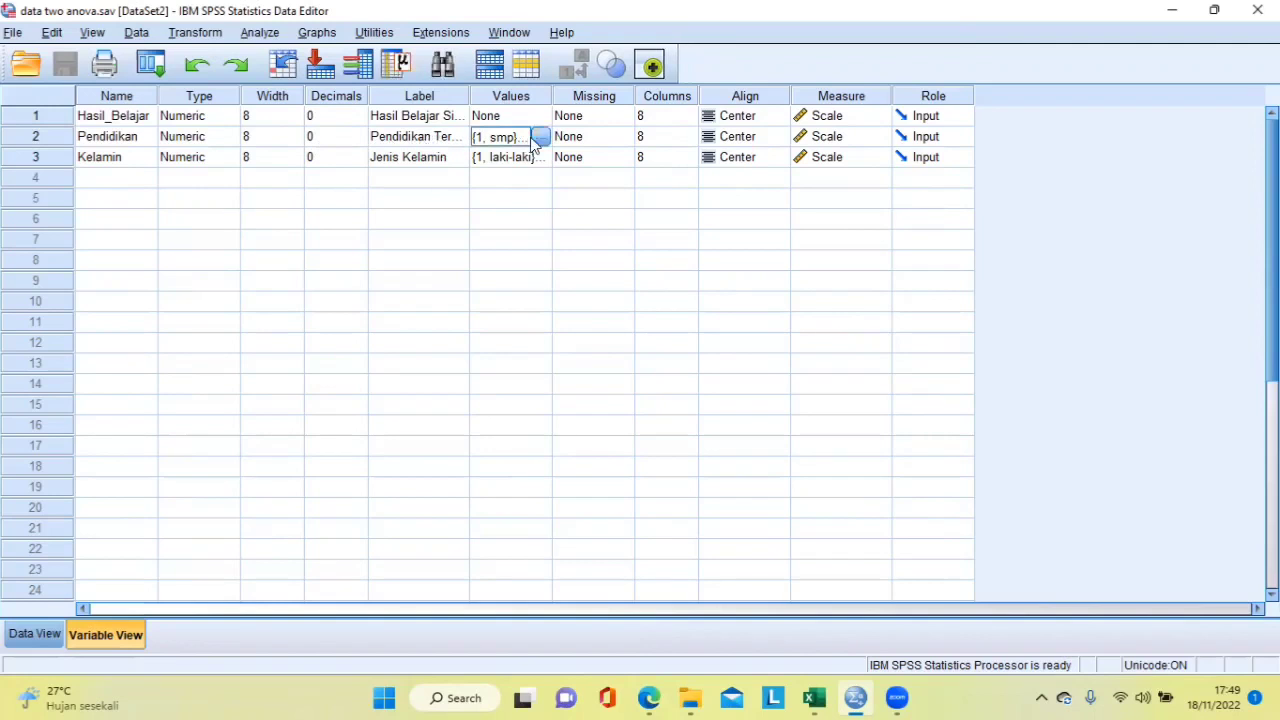
left_click(541, 136)
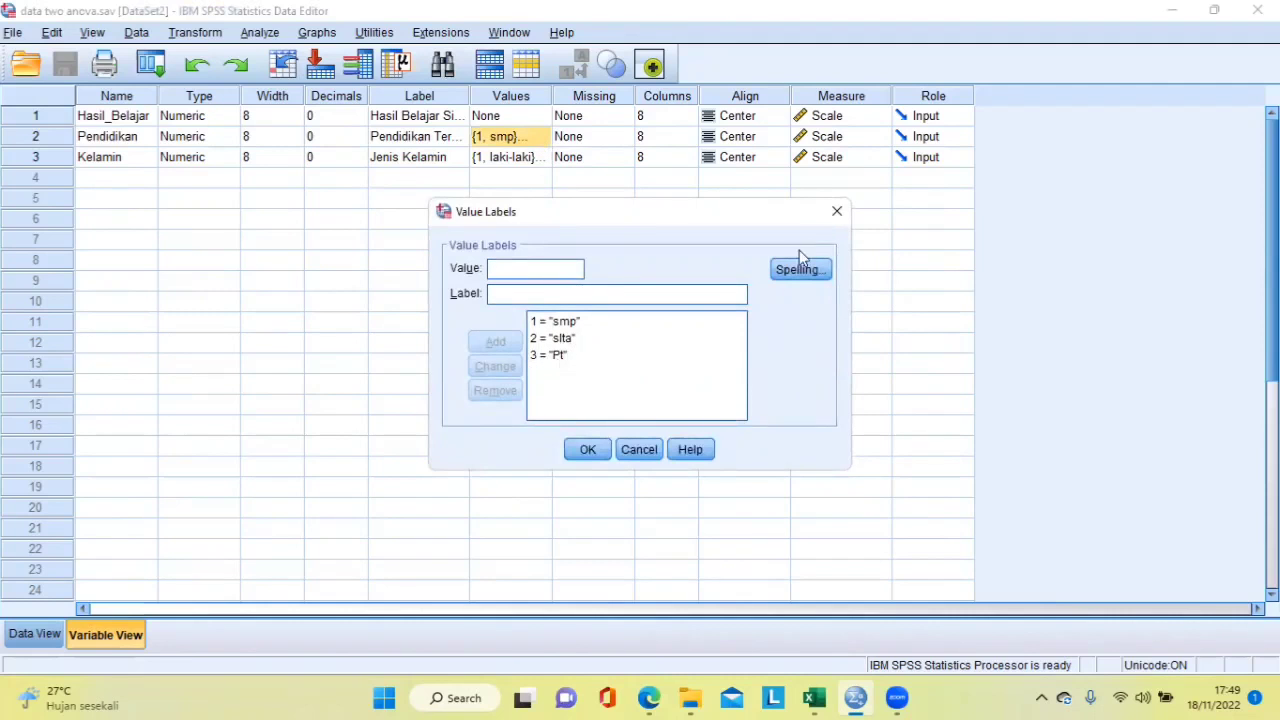
left_click(838, 212)
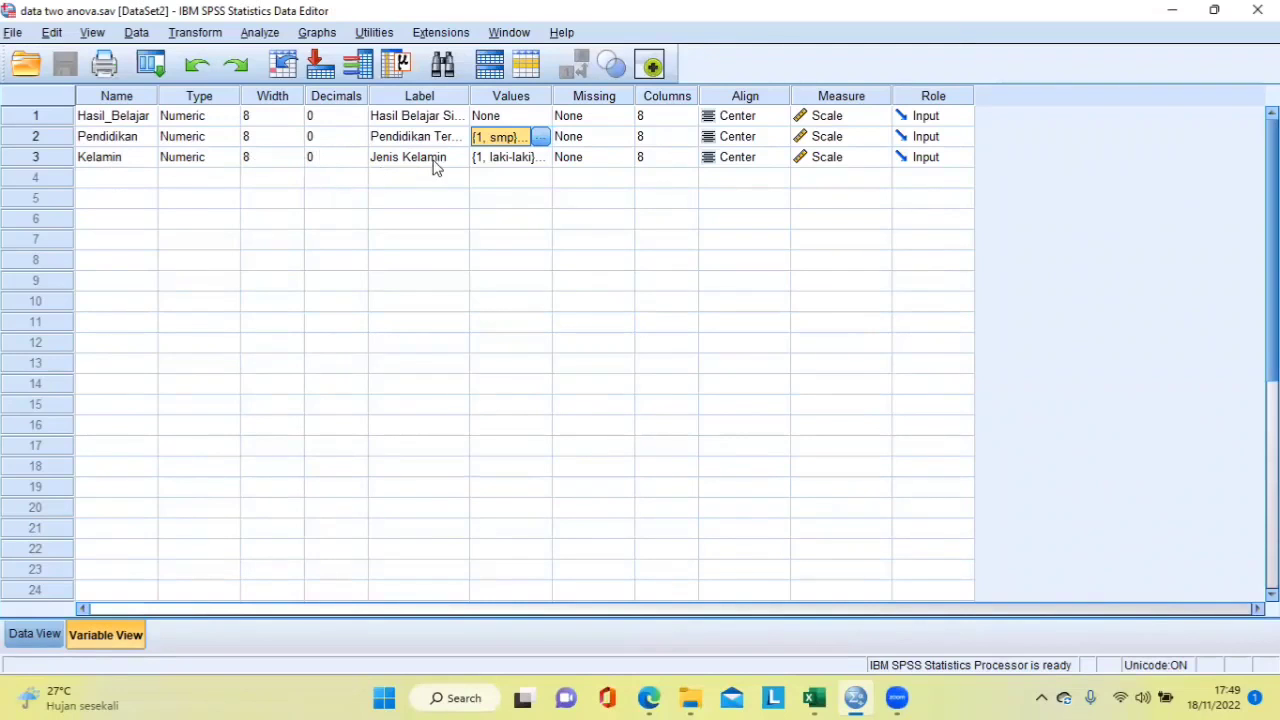
double_click(540, 158)
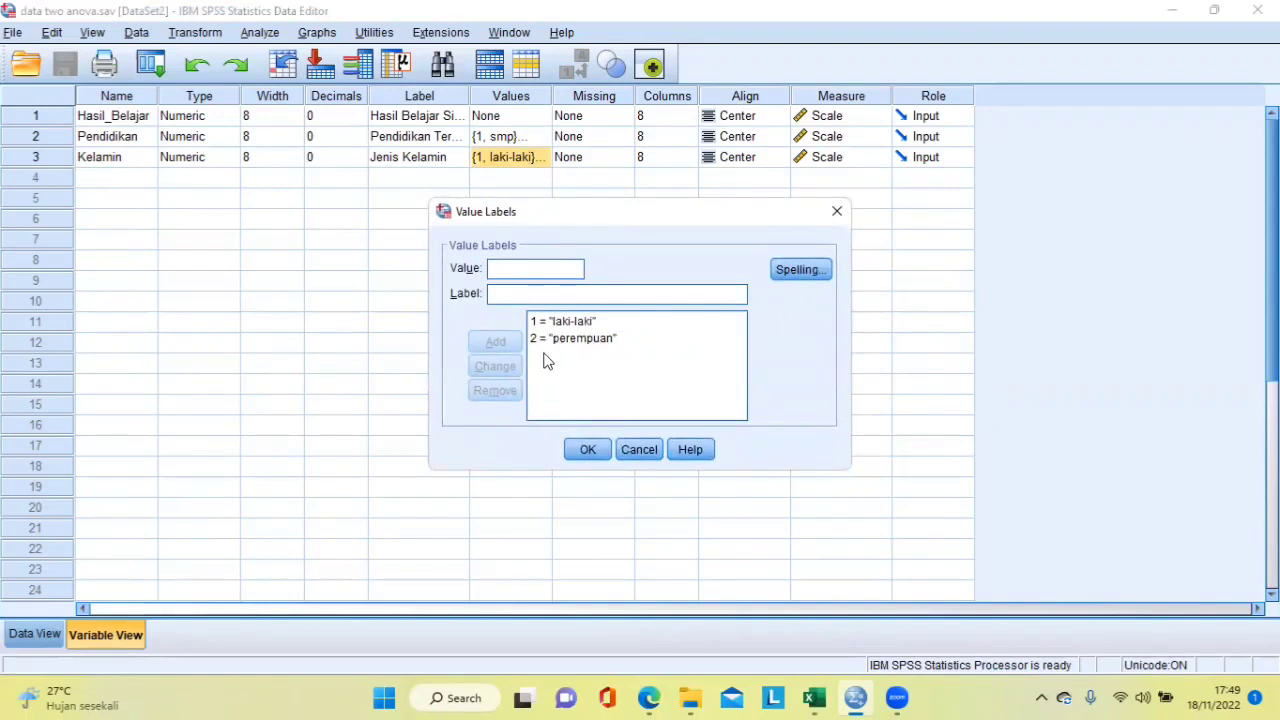
left_click(837, 211)
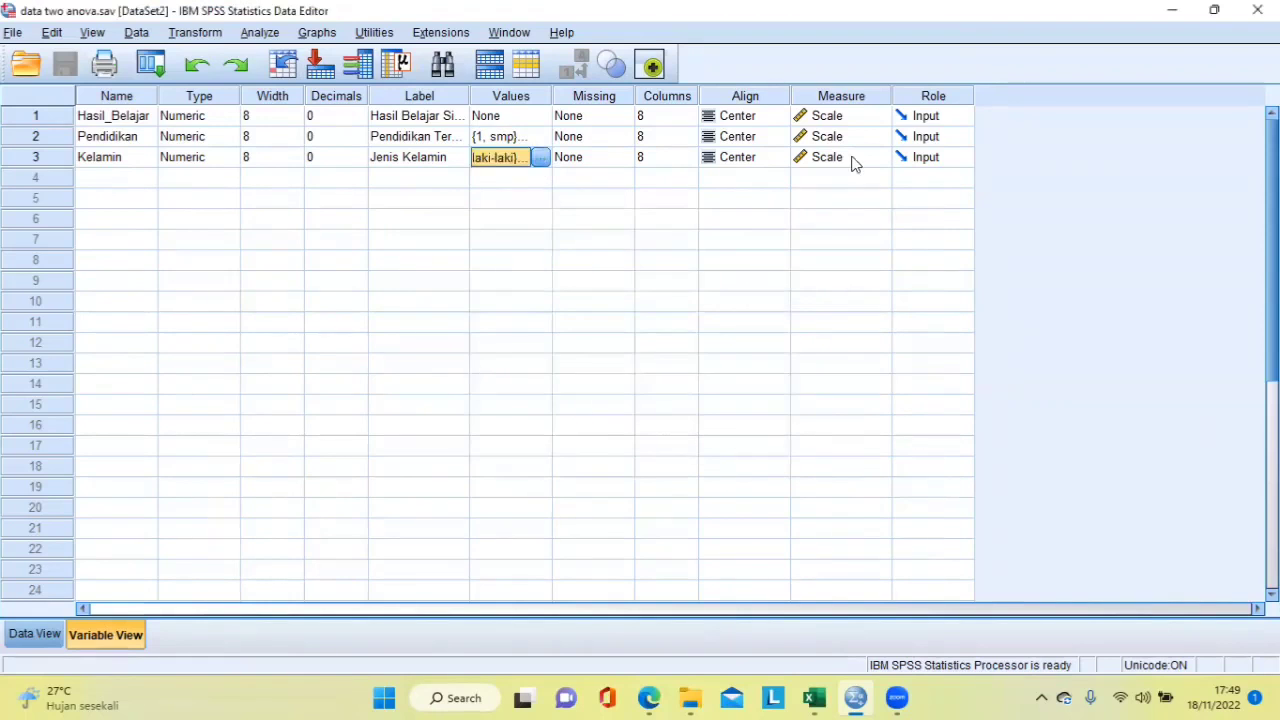
Step: Return to the data values and view the last cases of the three variables
left_click(34, 634)
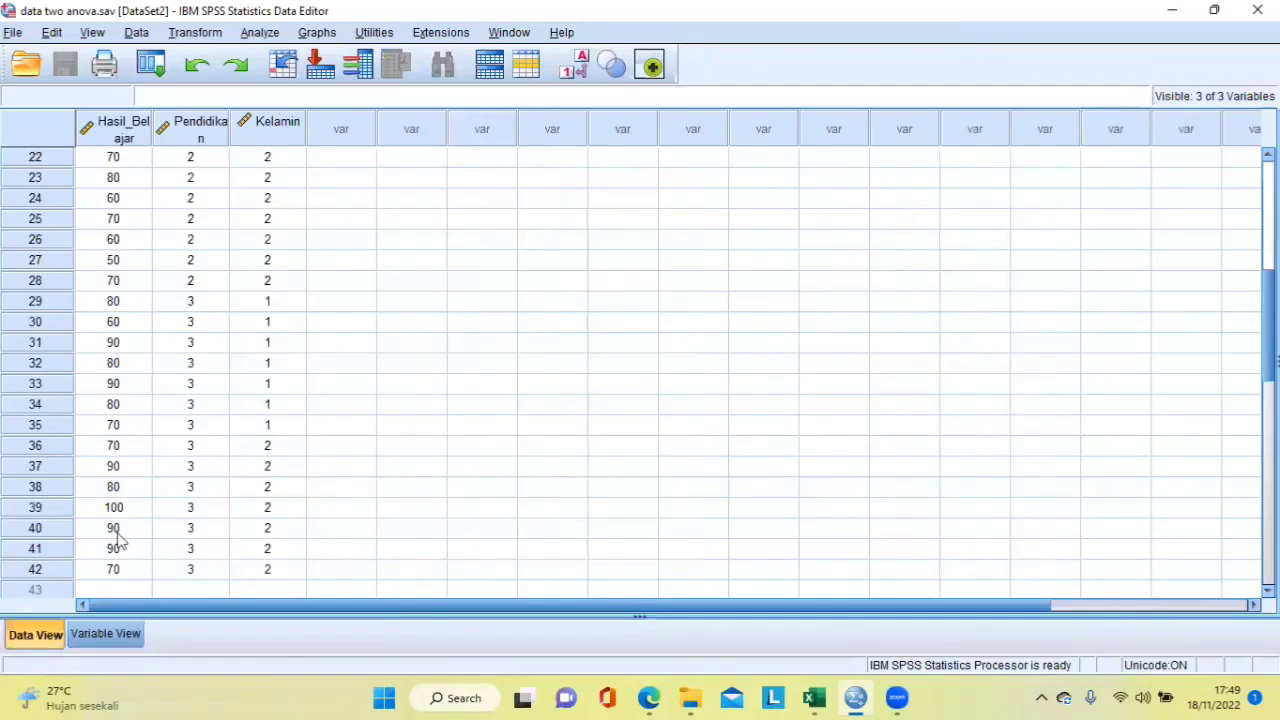
left_click(107, 634)
left_click(40, 636)
scroll(297, 300, "down", 3)
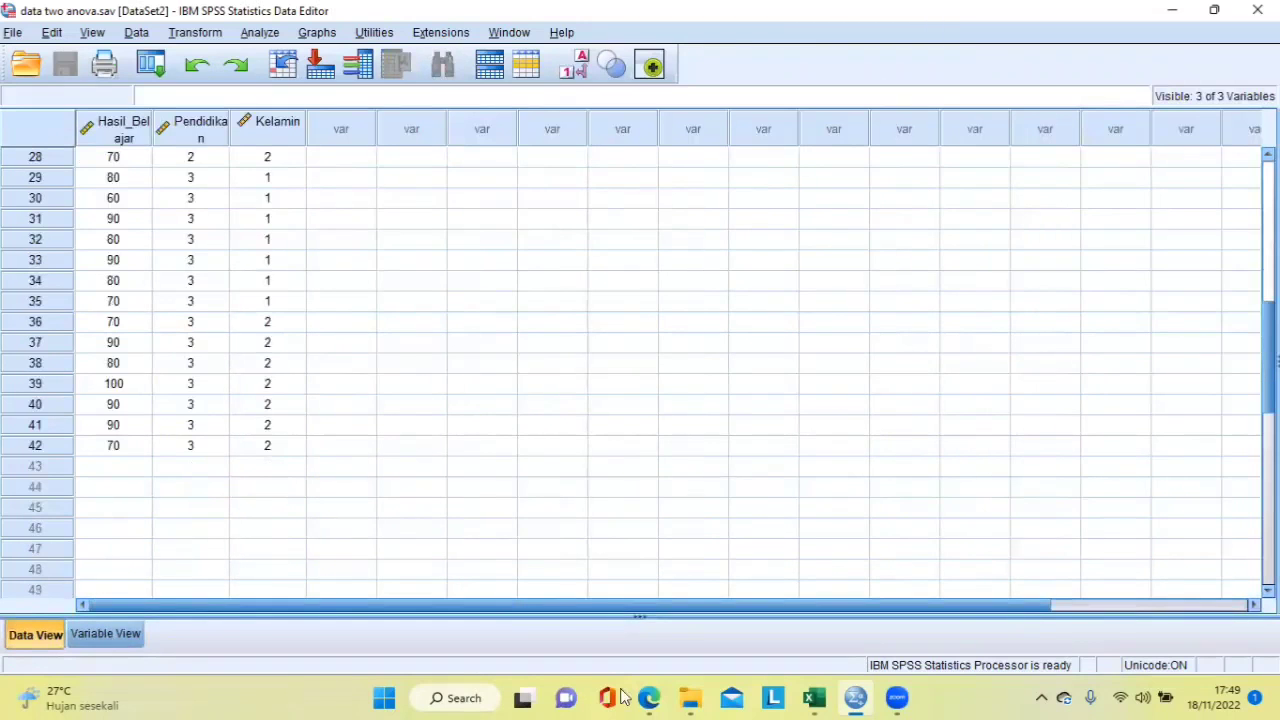
Step: Switch to the two-way ANOVA PDF and read the test steps and the normality decision criteria
key("alt+Tab")
scroll(423, 432, "down", 6)
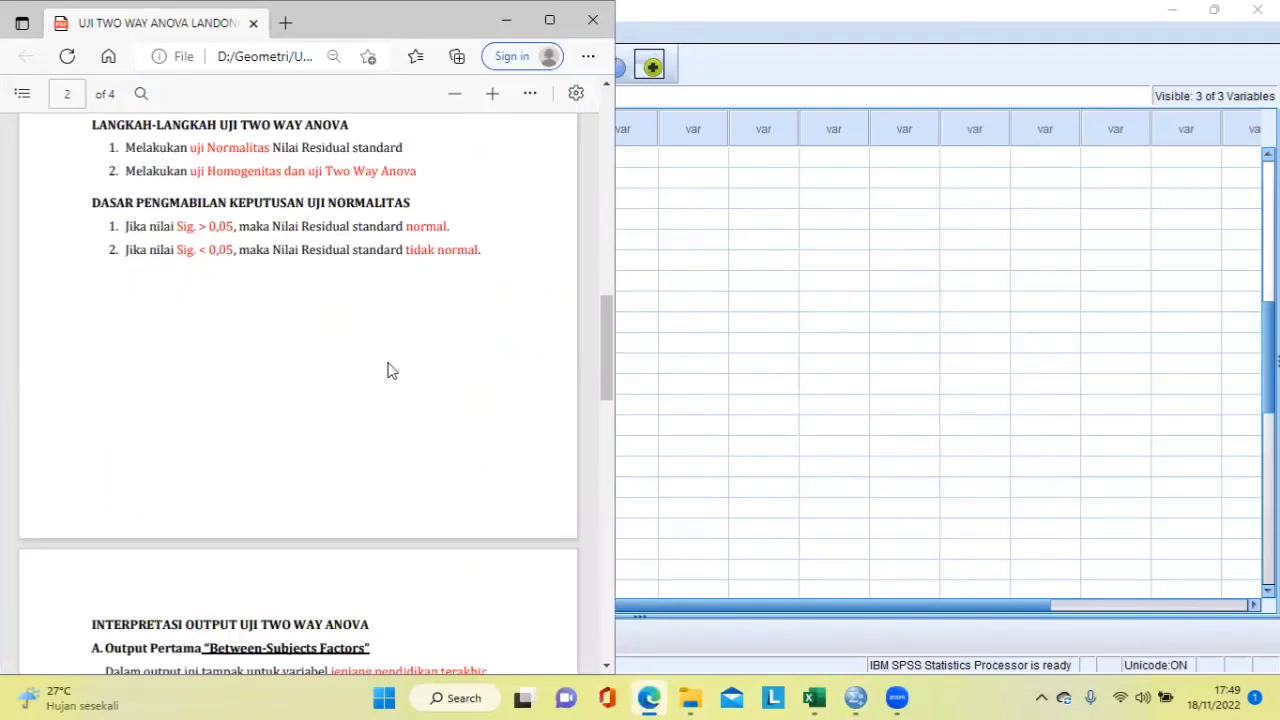
scroll(390, 368, "up", 1)
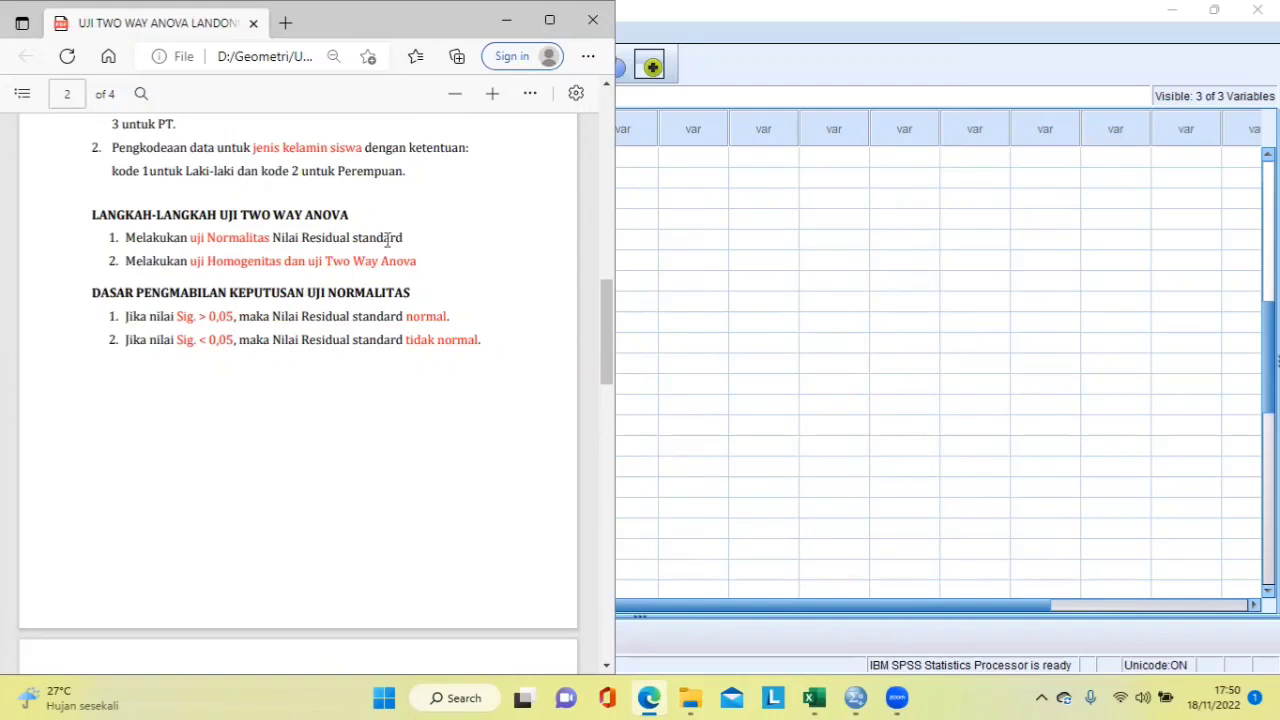
Step: Back in the SPSS Data Editor, start a General Linear Model Univariate analysis with Hasil Belajar Siswa as the dependent variable
key("alt+Tab")
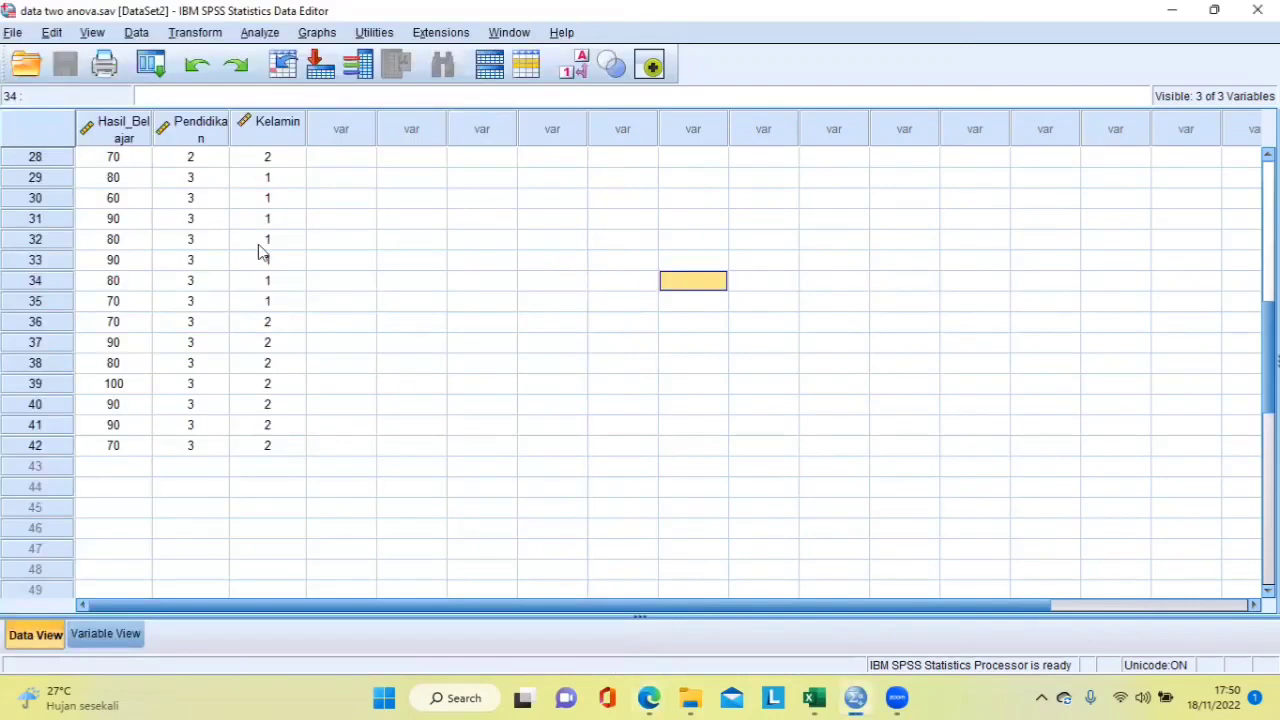
scroll(255, 410, "up", 9)
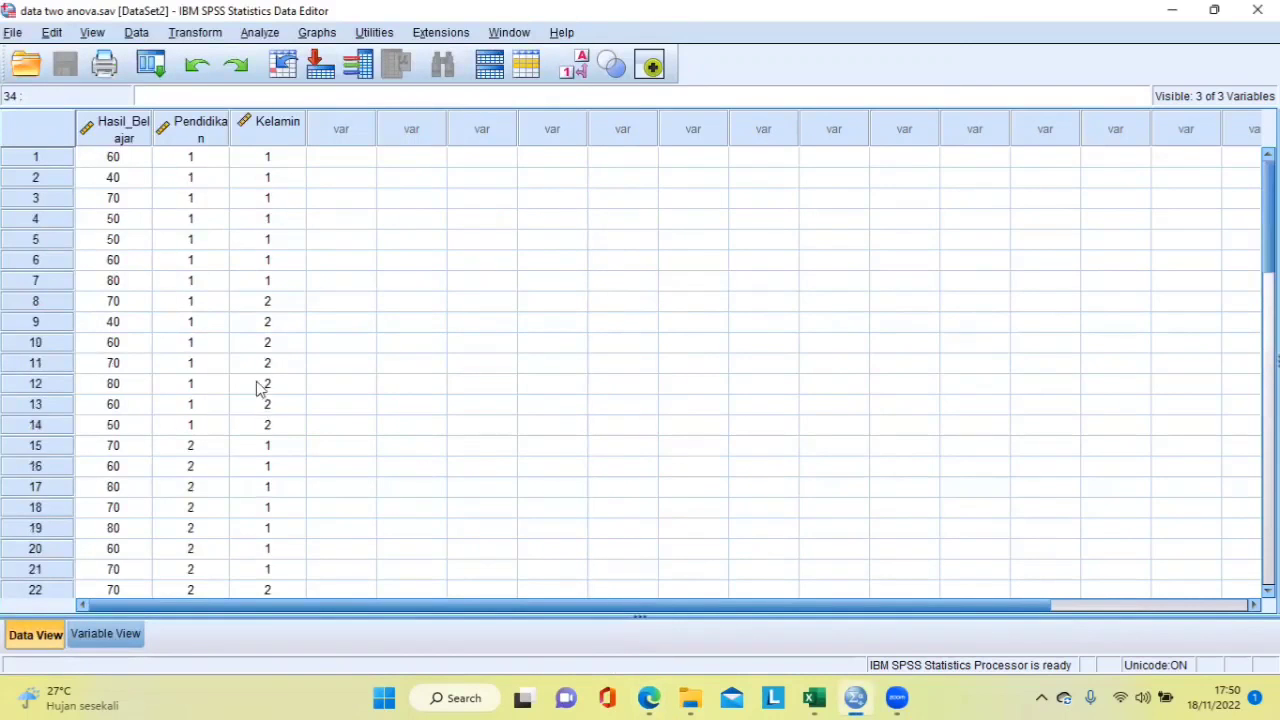
left_click(260, 33)
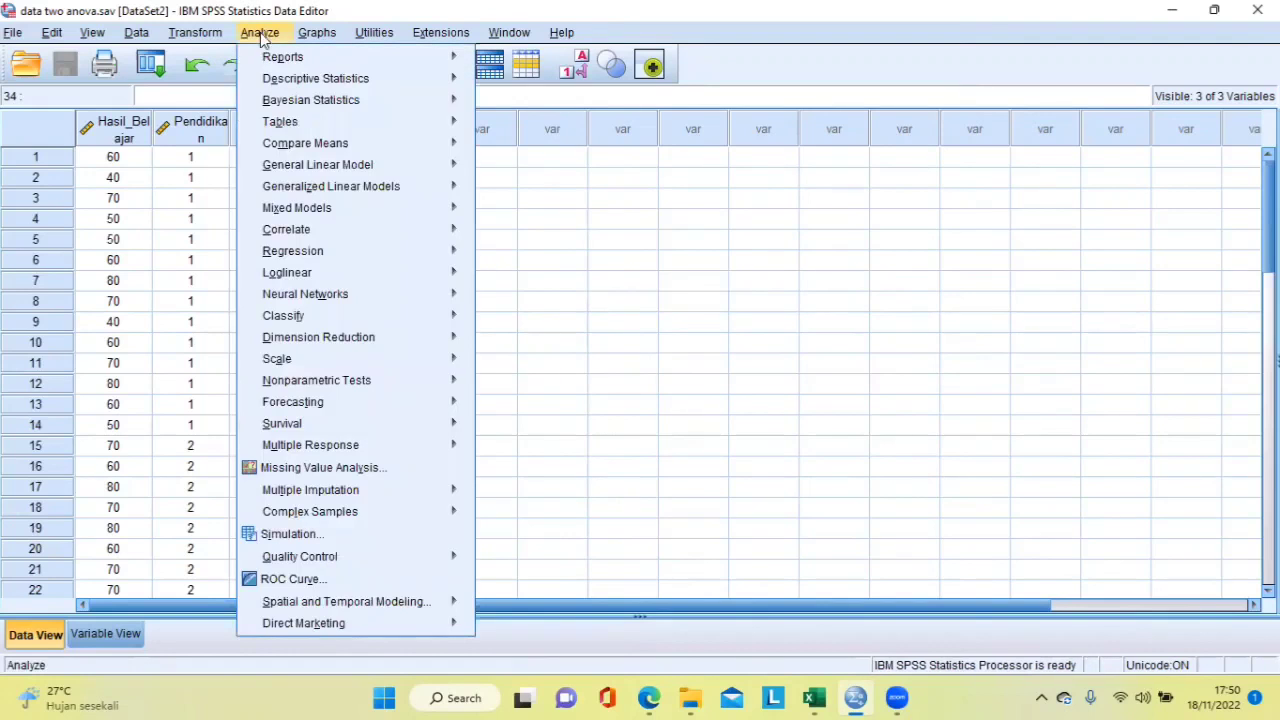
mouse_move(345, 165)
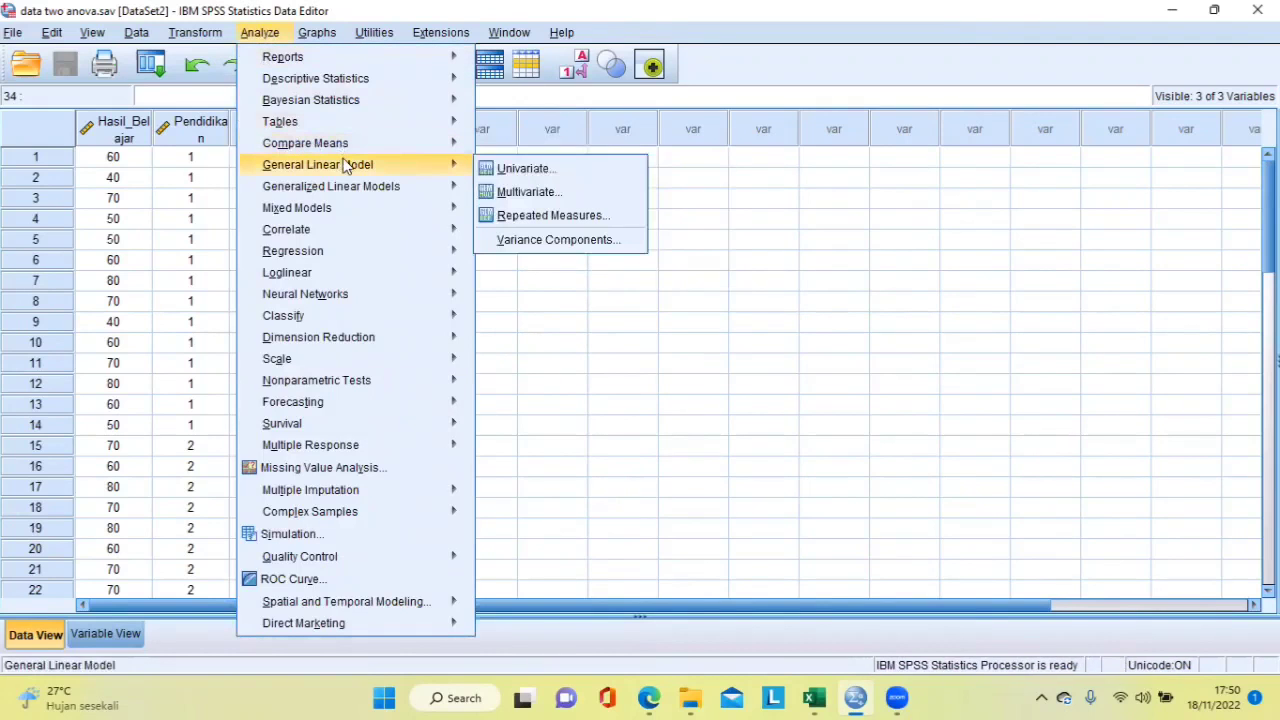
left_click(557, 171)
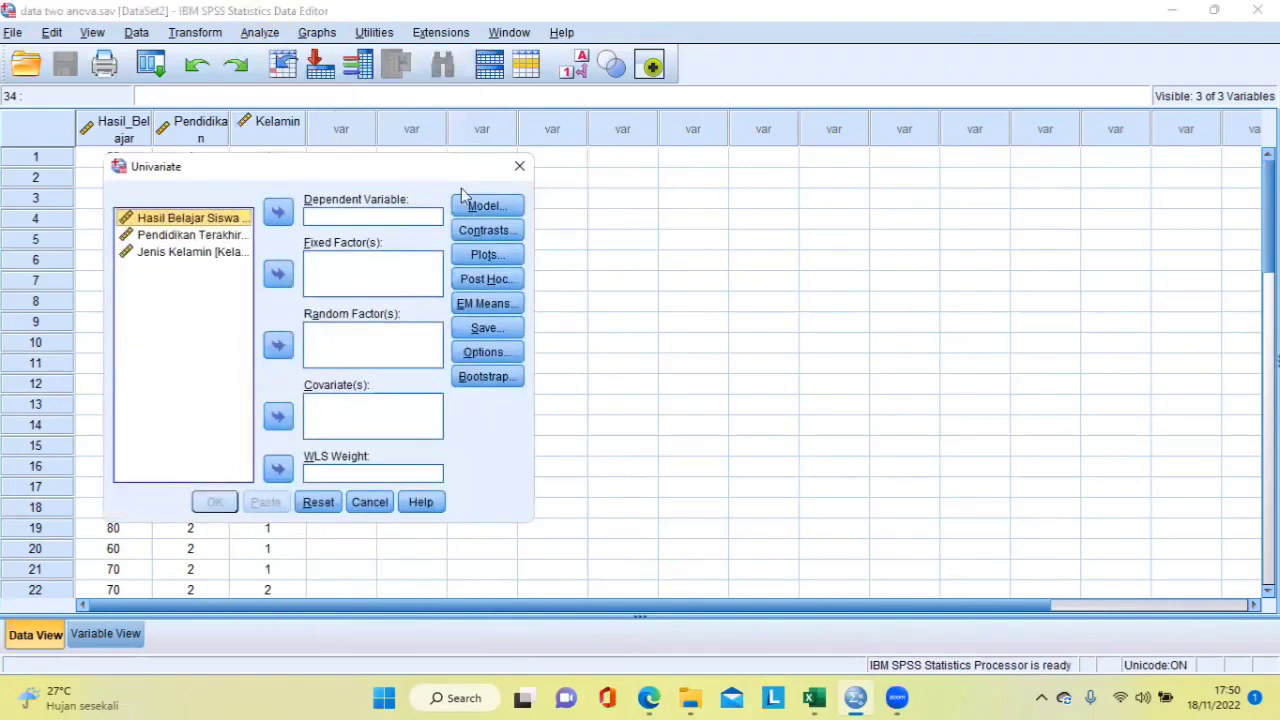
left_click(278, 214)
Step: Add Pendidikan Terakhir and Jenis Kelamin as the fixed factors of the Univariate analysis
left_click(215, 221)
left_click(207, 234)
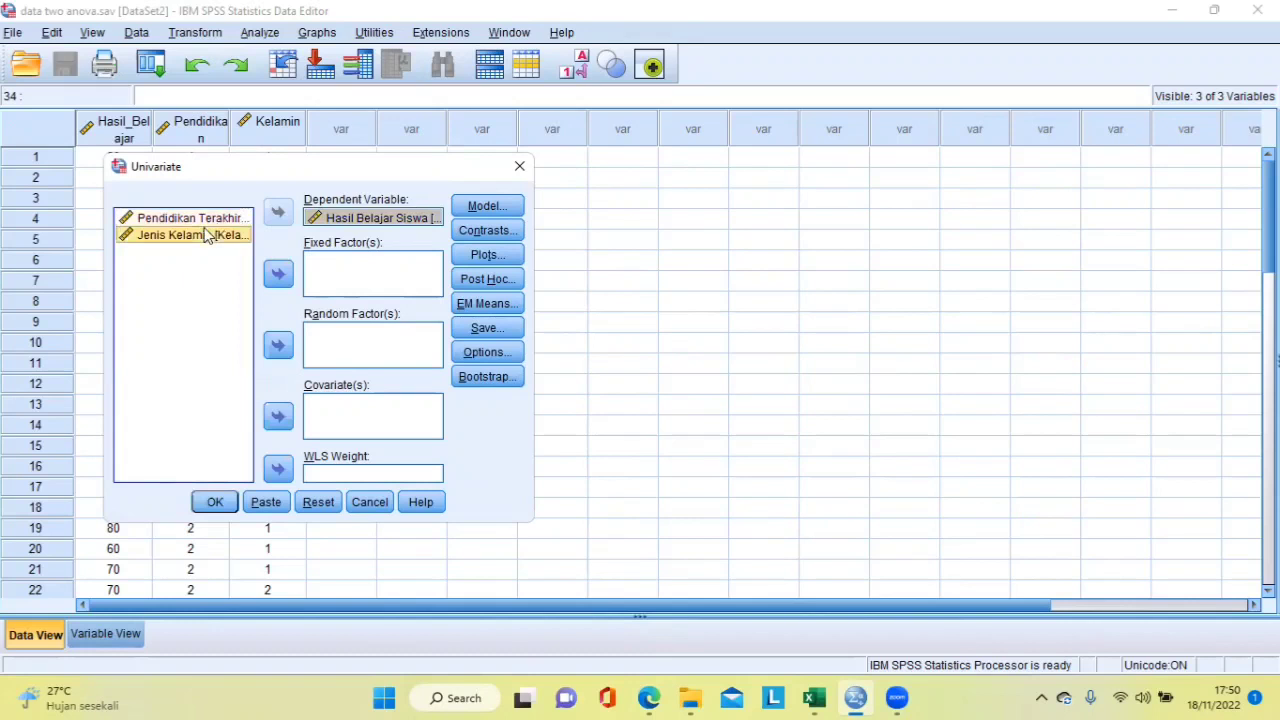
left_click(212, 219)
left_click(216, 236, "shift")
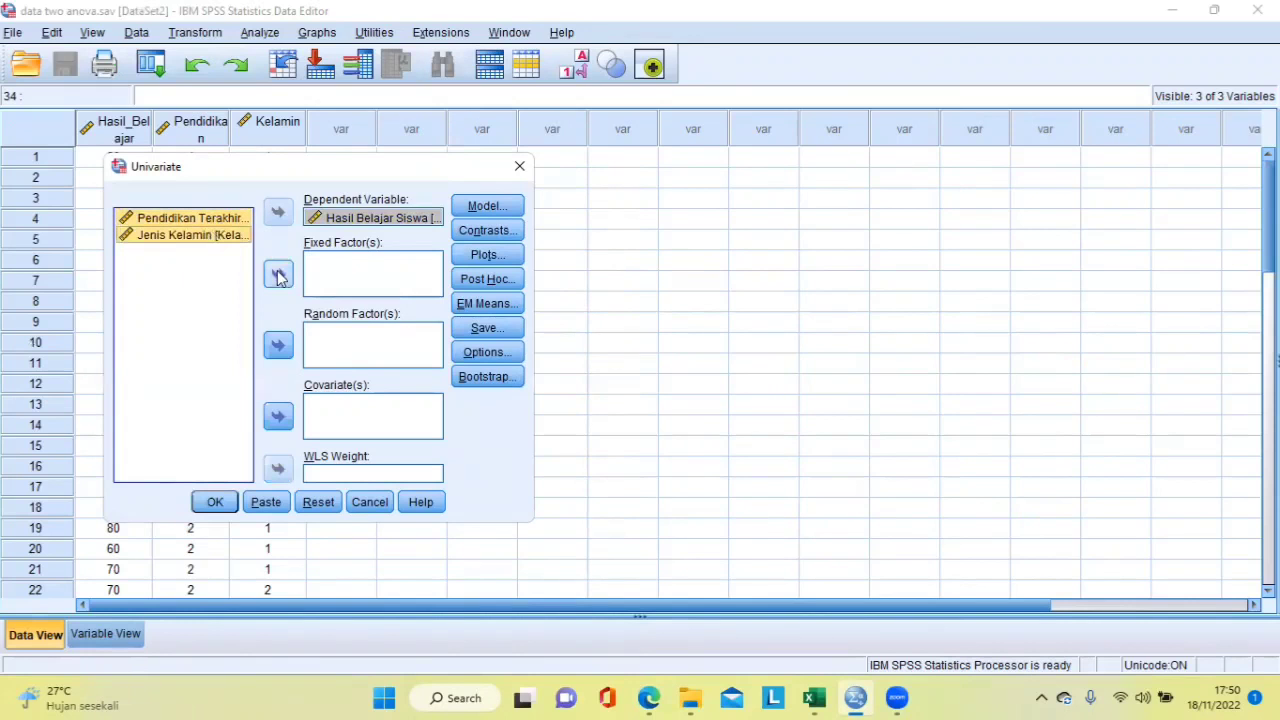
left_click(278, 277)
Step: Run the Univariate analysis with standardized residuals saved as a variable, and close its output window
left_click(500, 332)
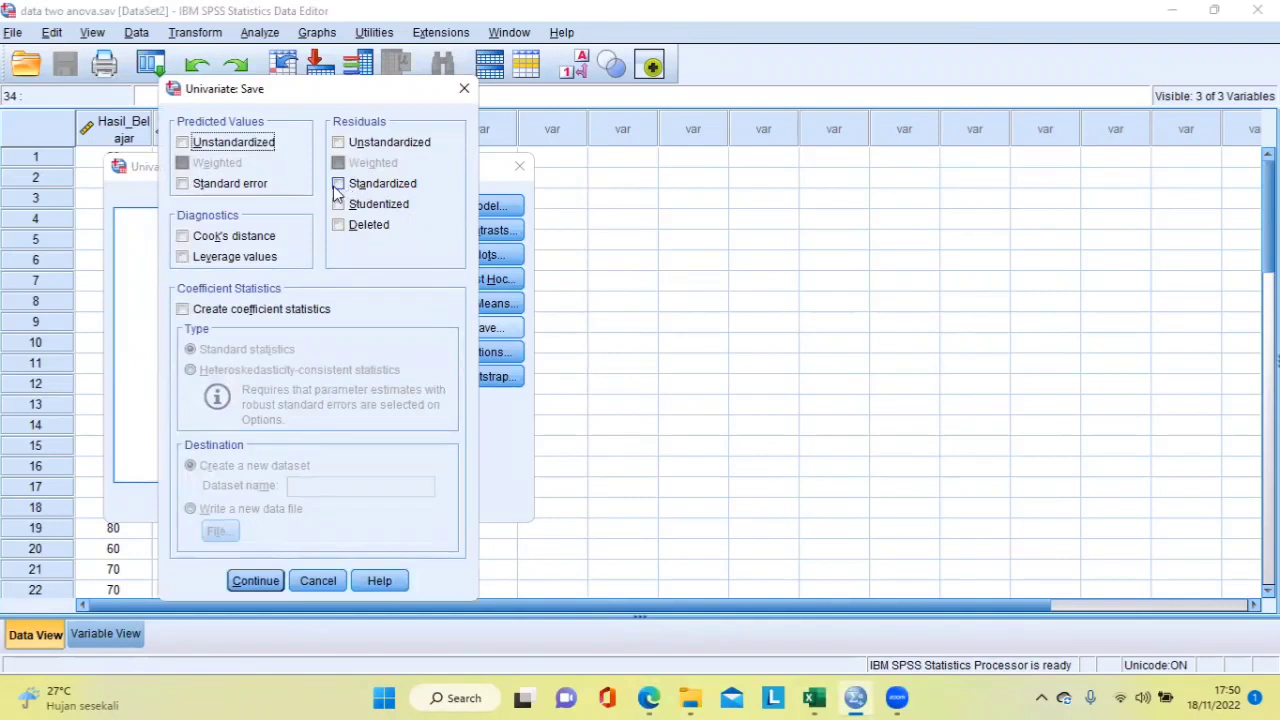
left_click(338, 184)
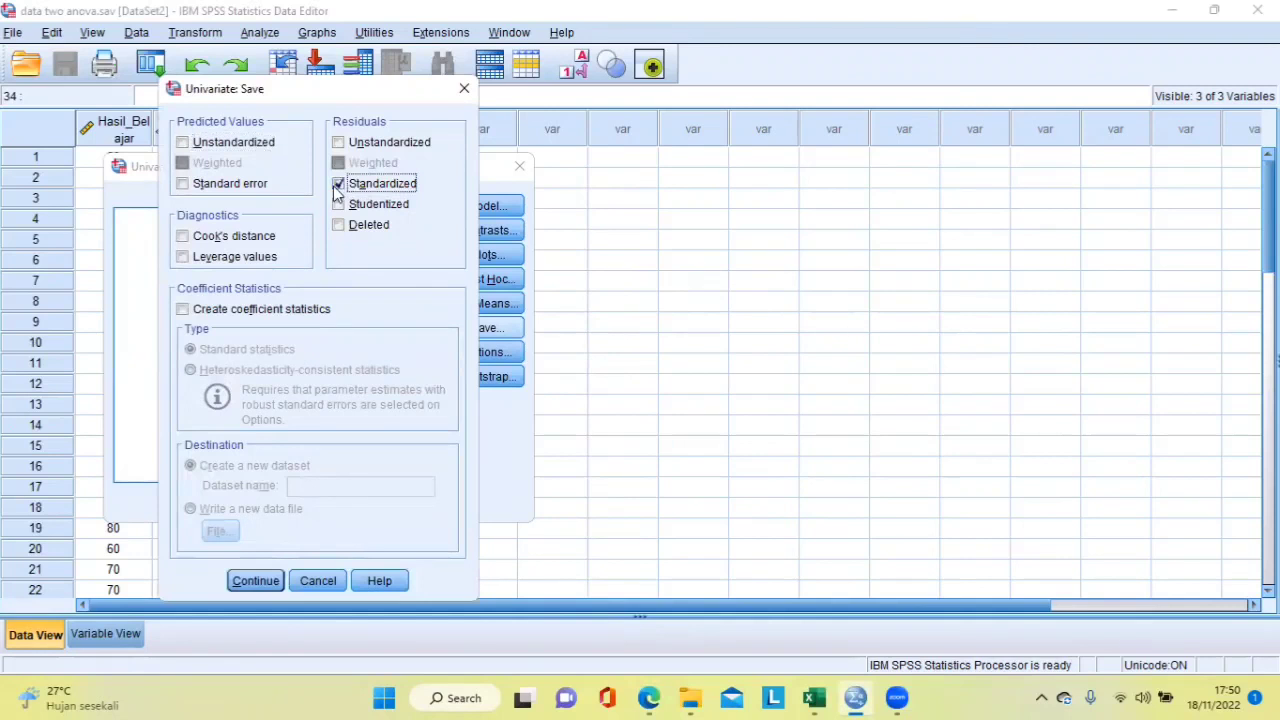
left_click(256, 581)
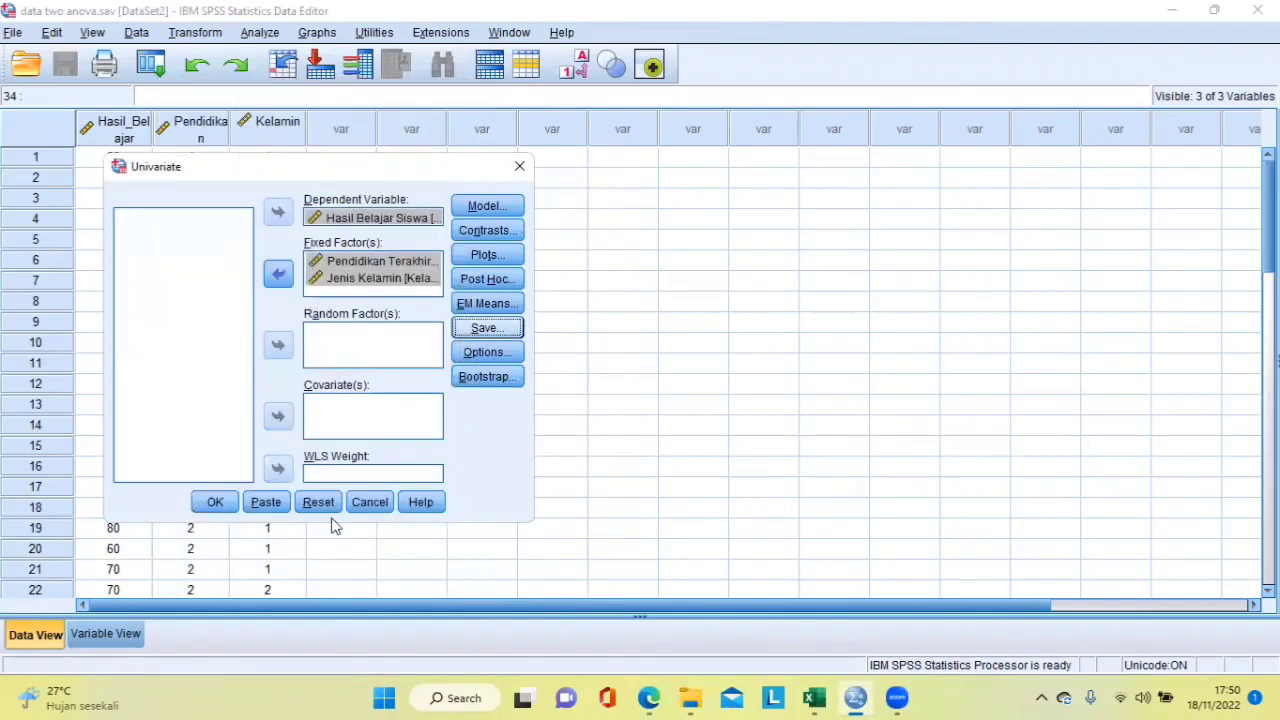
left_click(216, 502)
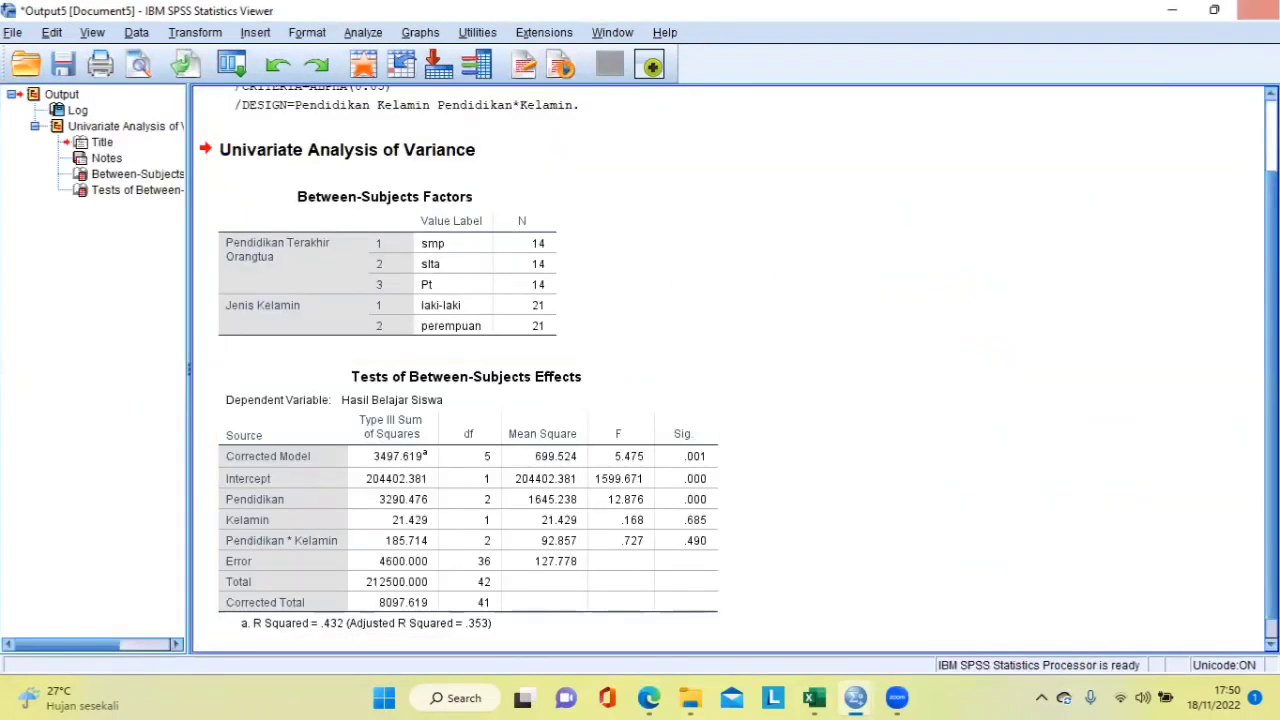
left_click(1257, 10)
left_click(638, 371)
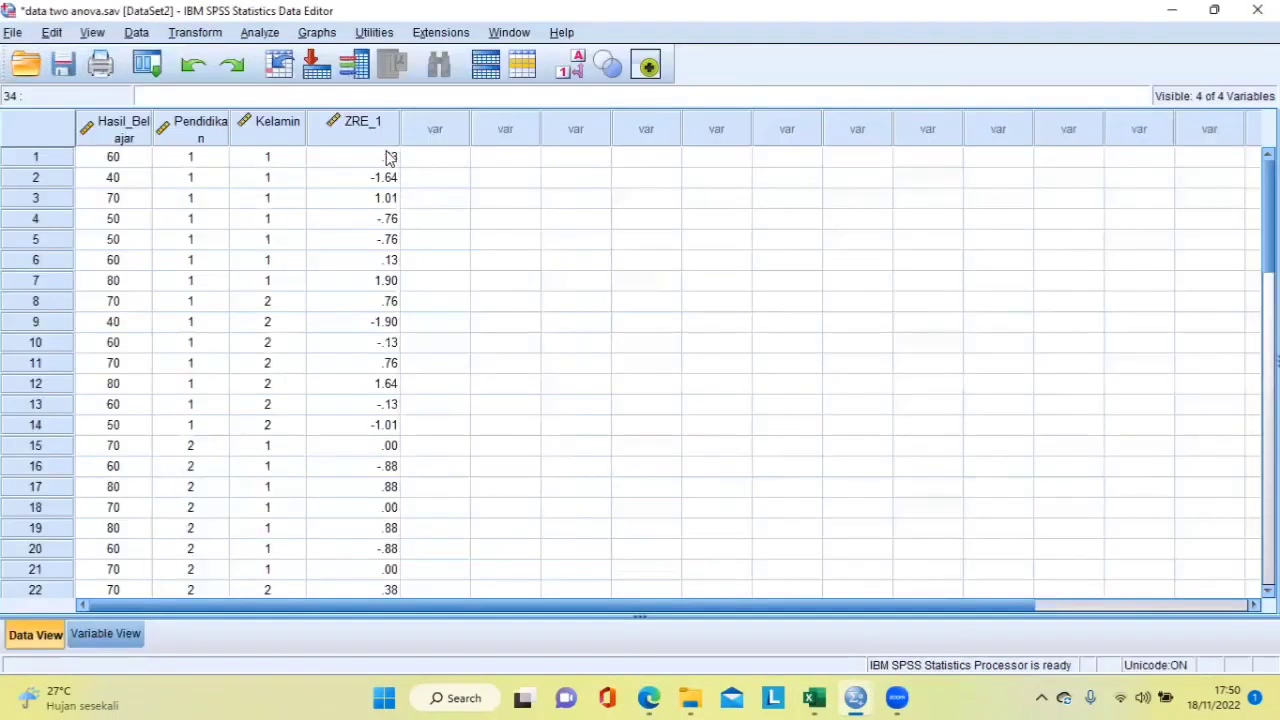
Step: Review the saved standardized residual values alongside the other variables for all cases
scroll(372, 156, "down", 2)
scroll(374, 196, "up", 2)
scroll(388, 205, "down", 14)
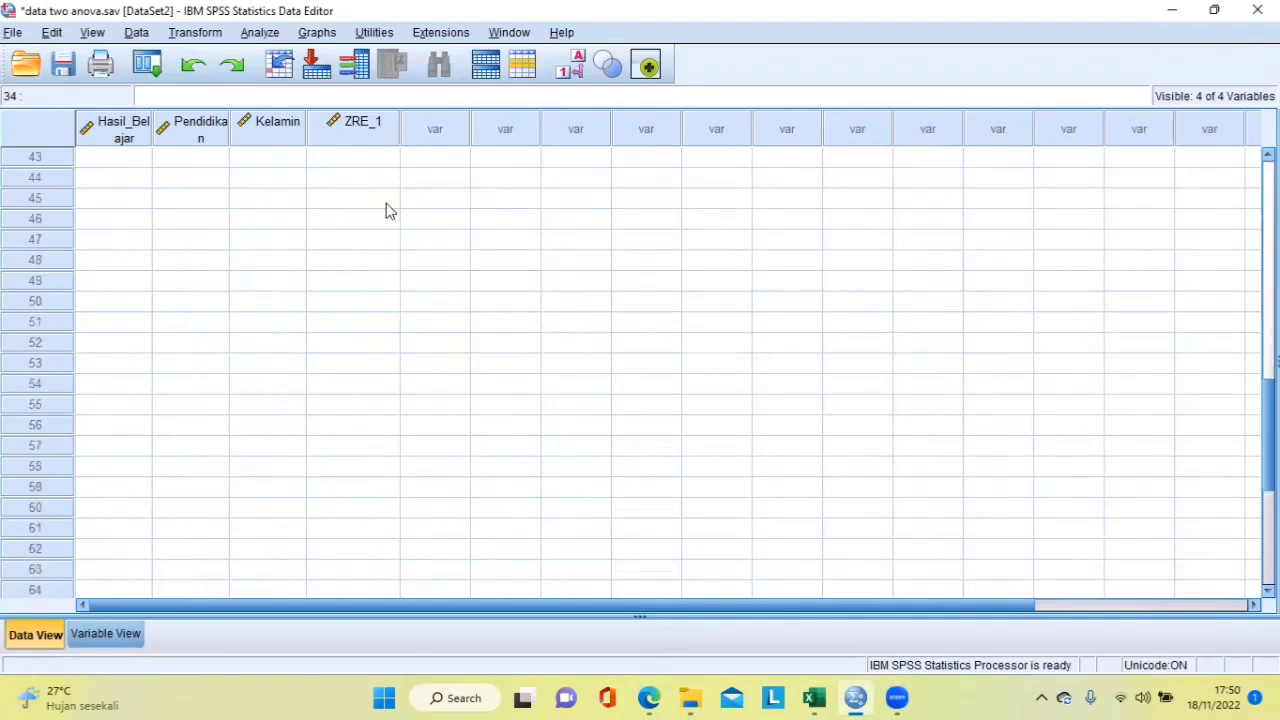
scroll(375, 203, "up", 14)
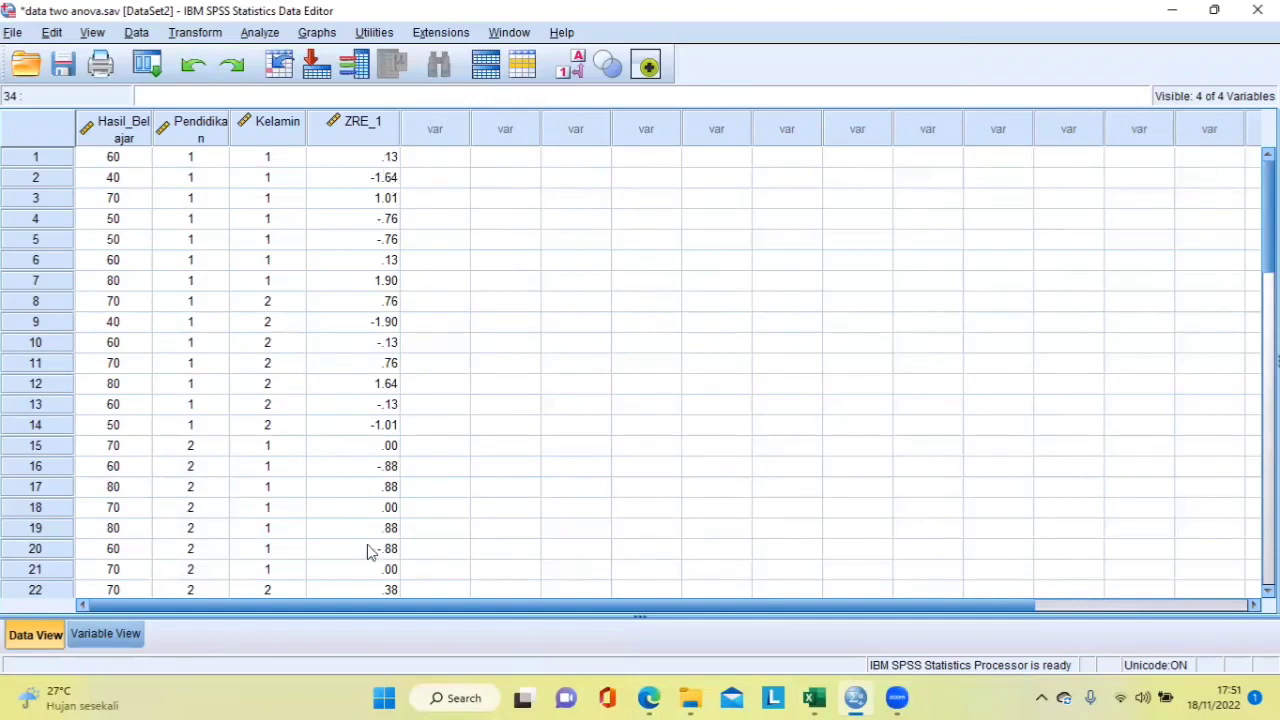
scroll(397, 323, "down", 1)
scroll(388, 226, "up", 1)
Step: Start an Explore analysis with the standardized residual as the dependent variable
left_click(260, 33)
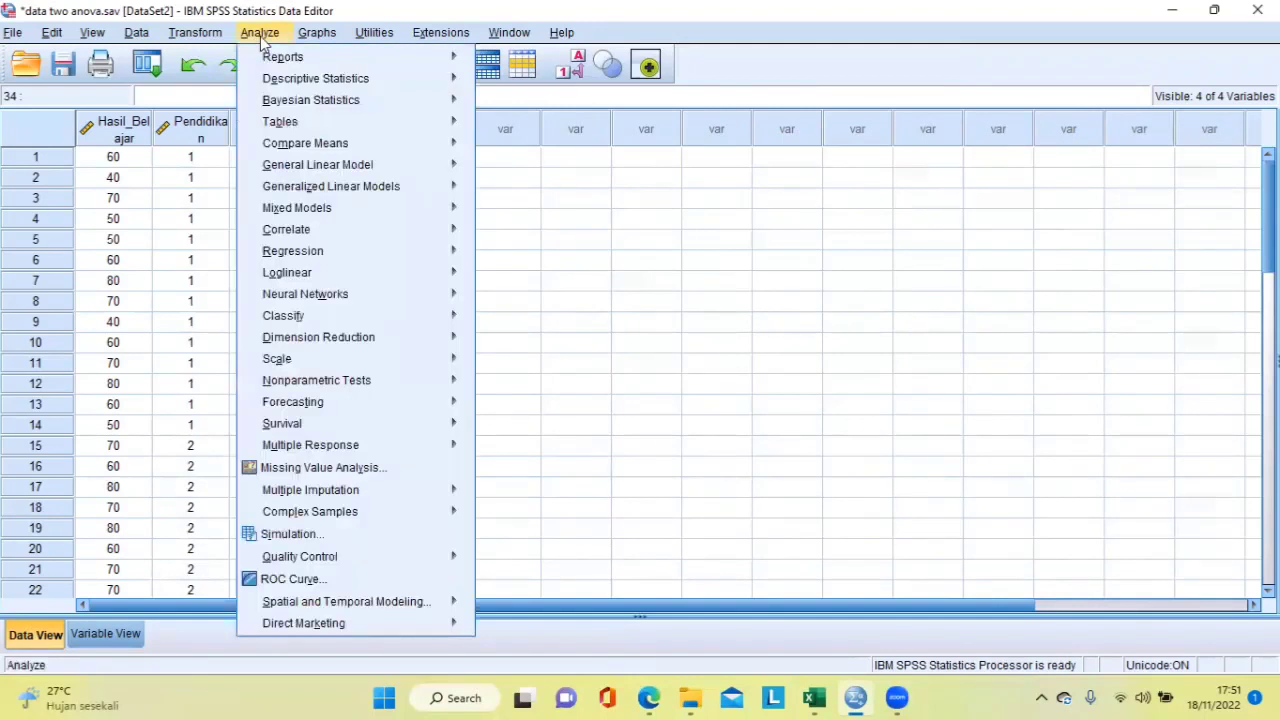
mouse_move(357, 84)
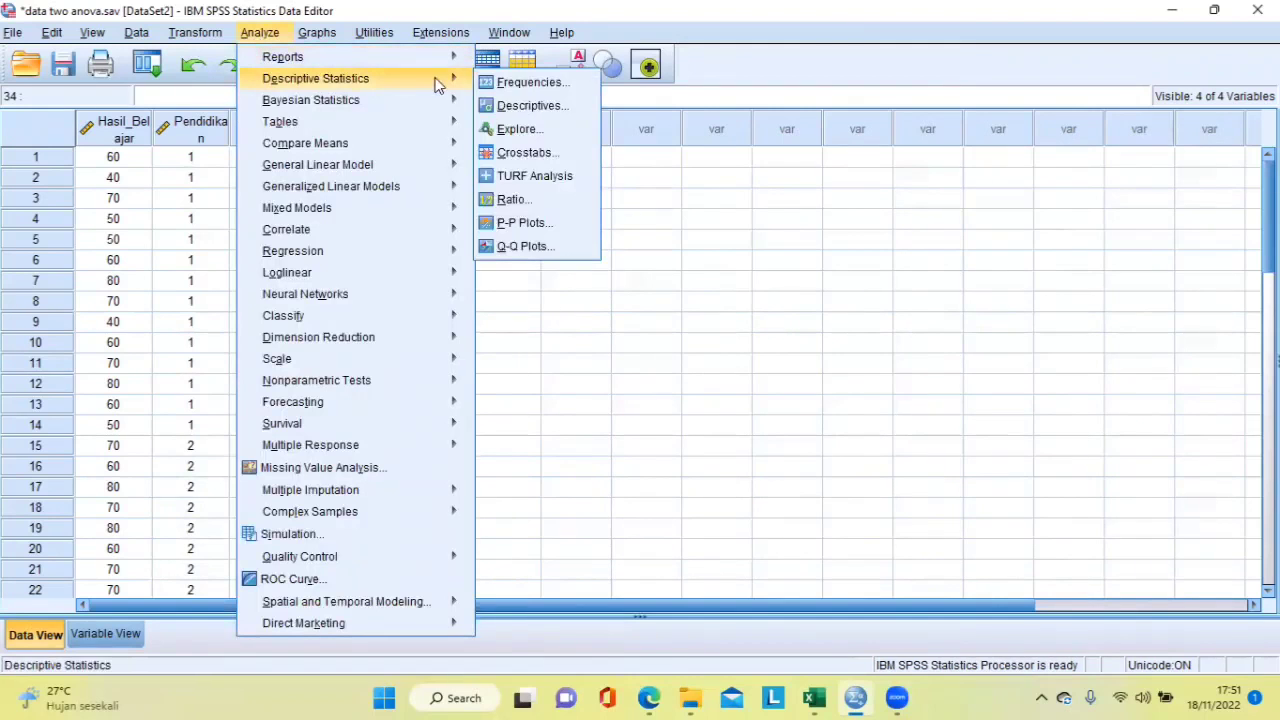
left_click(495, 128)
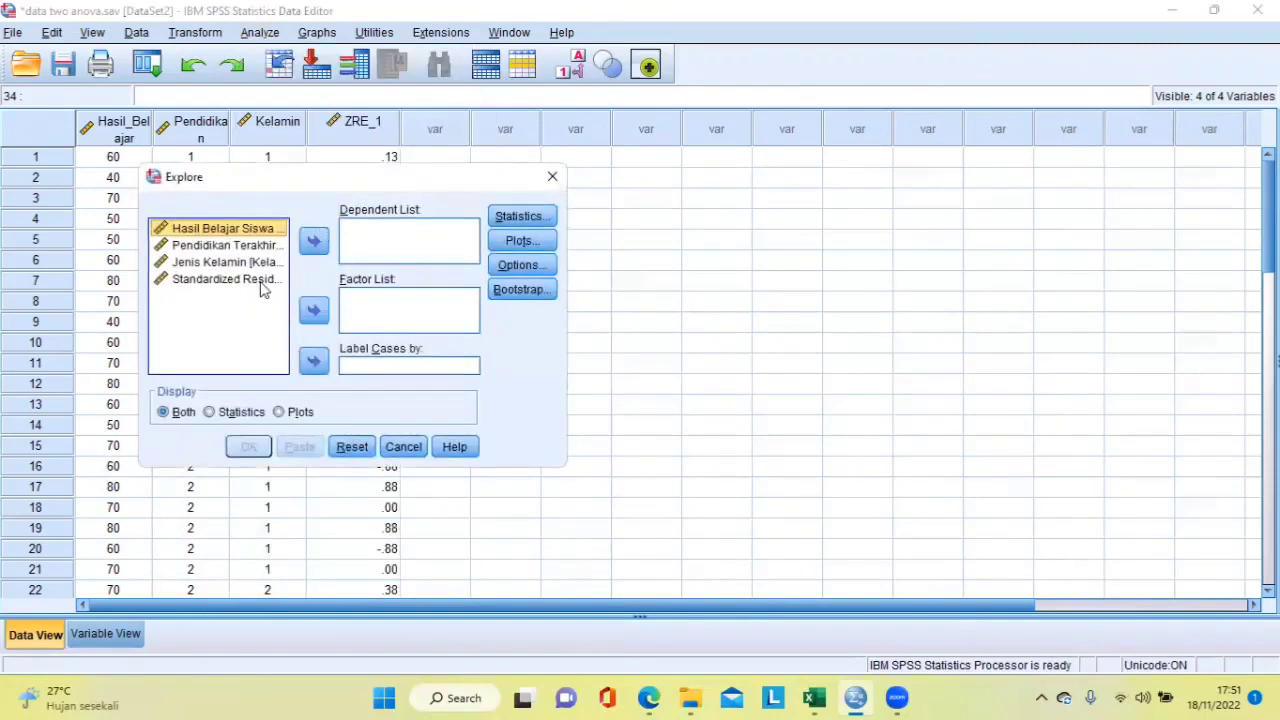
left_click(263, 288)
left_click(313, 241)
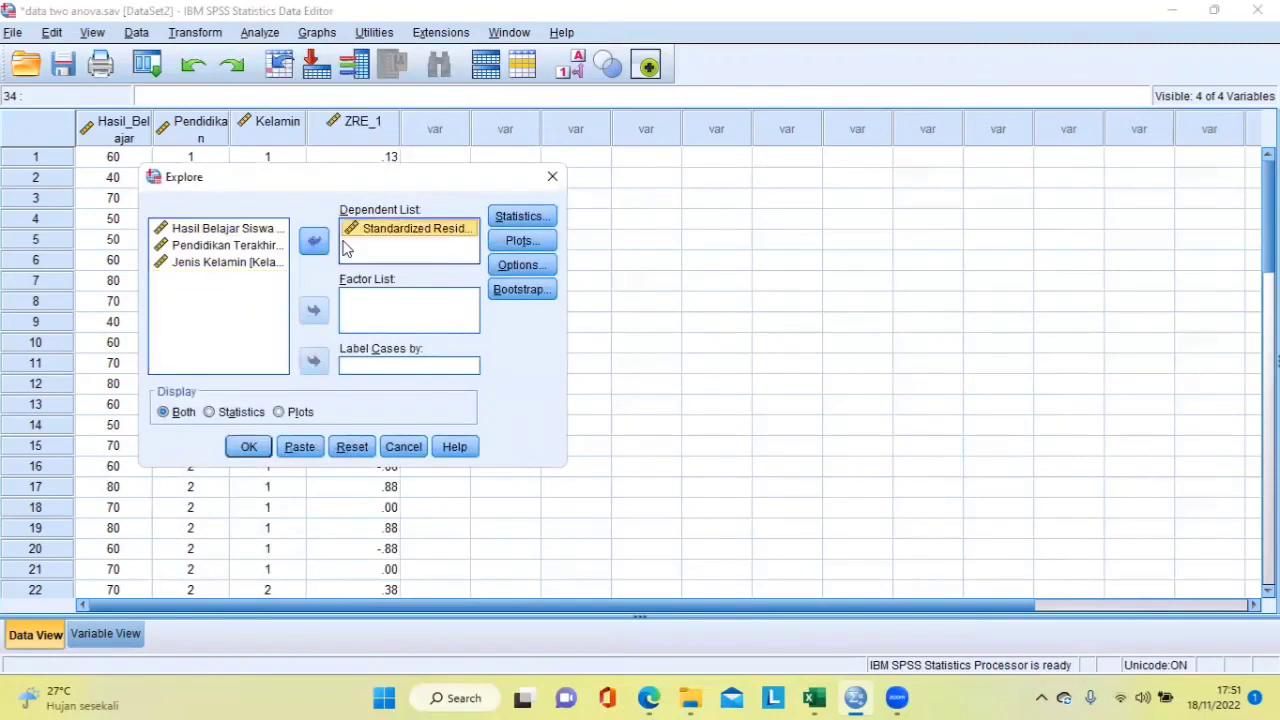
Step: Enable normality plots with tests for the Explore analysis and run it
left_click(527, 244)
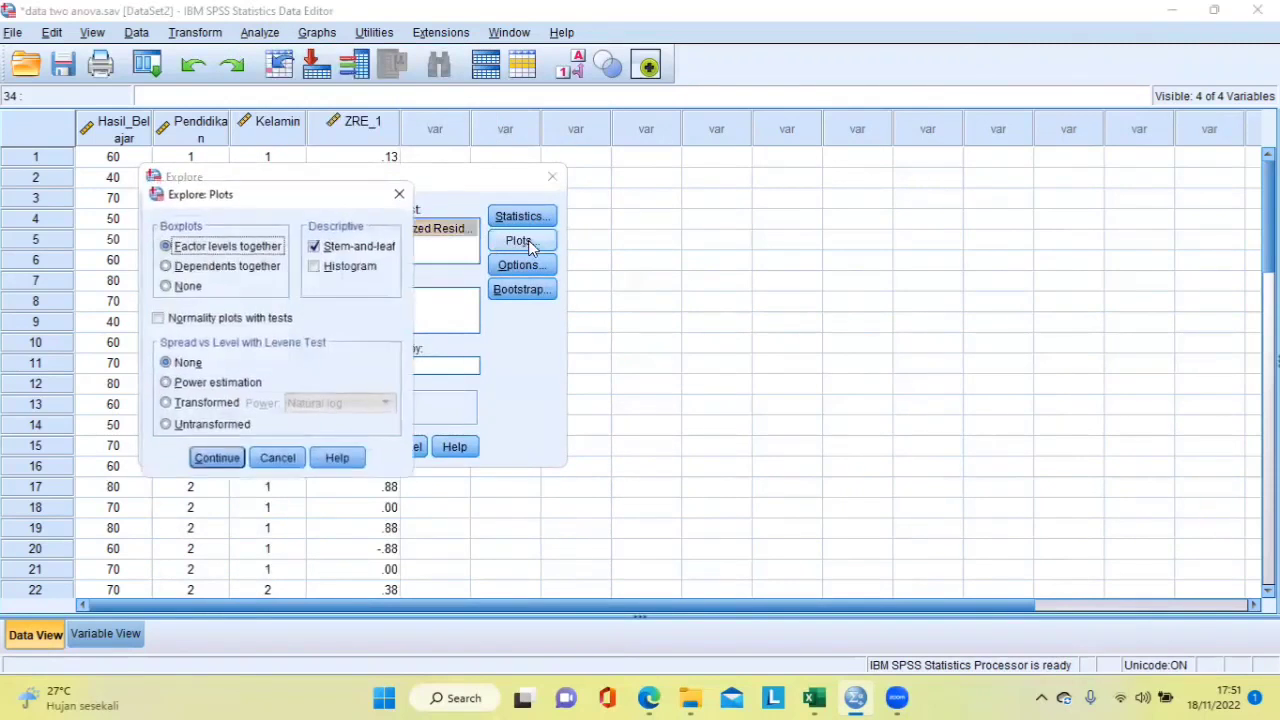
left_click(155, 318)
left_click(220, 462)
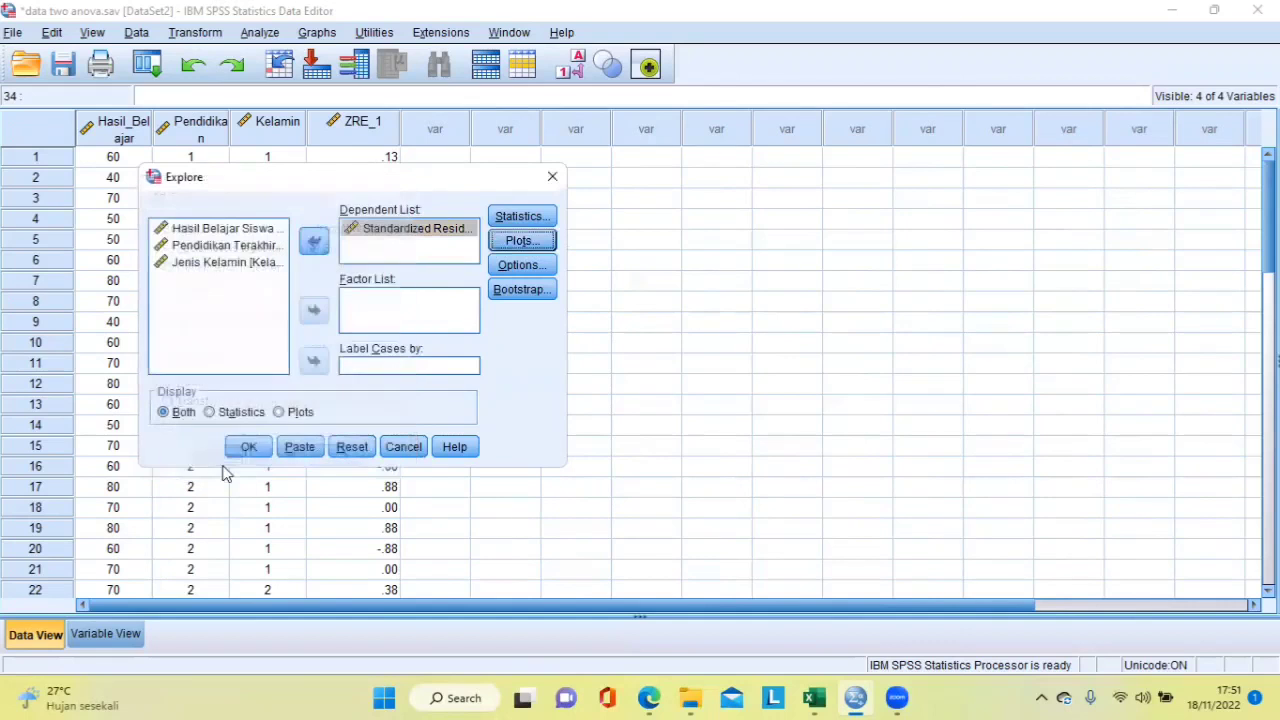
left_click(248, 447)
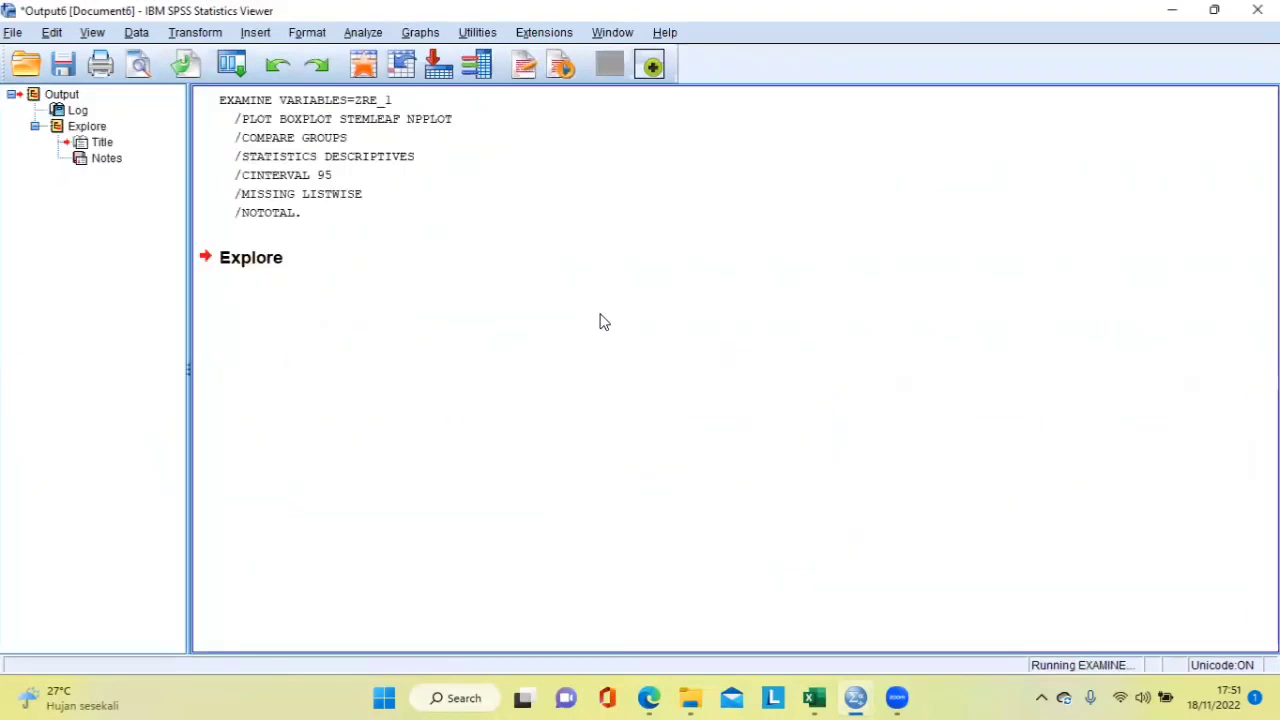
Step: Read the Tests of Normality table for the standardized residual and consult the two-way ANOVA PDF's criteria and interpretation section
scroll(603, 321, "up", 15)
scroll(590, 310, "down", 3)
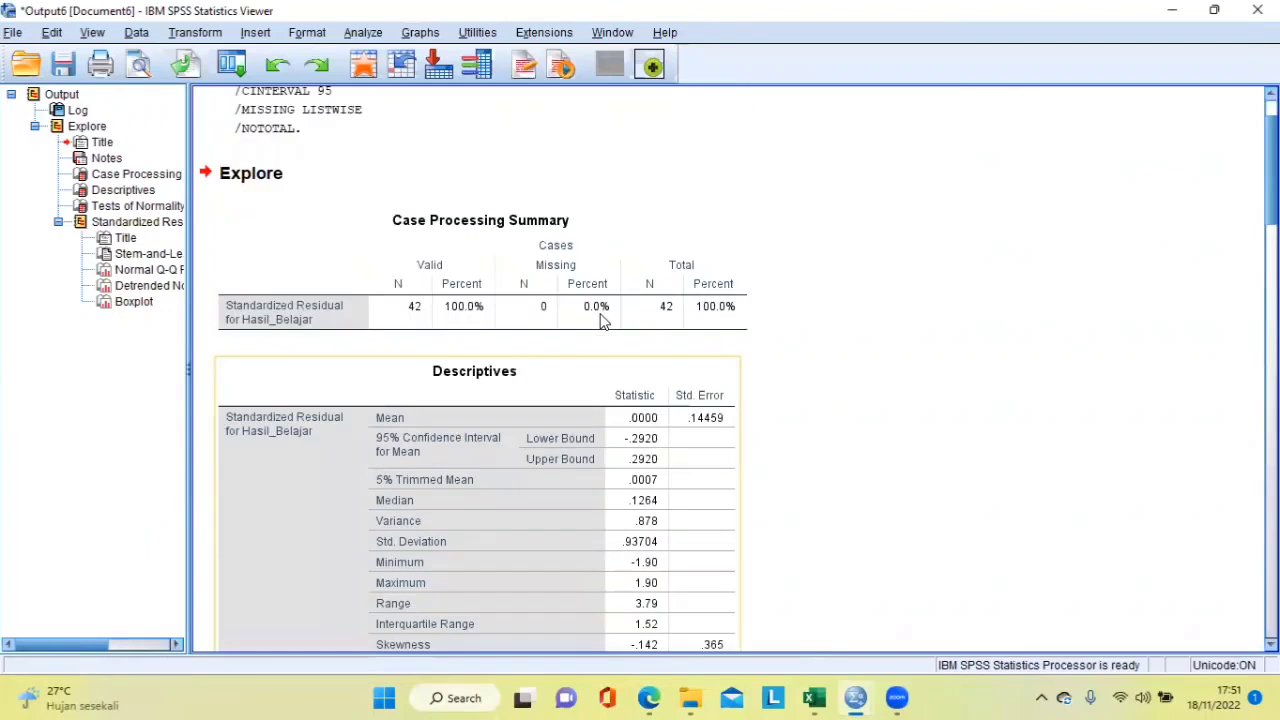
scroll(560, 294, "down", 6)
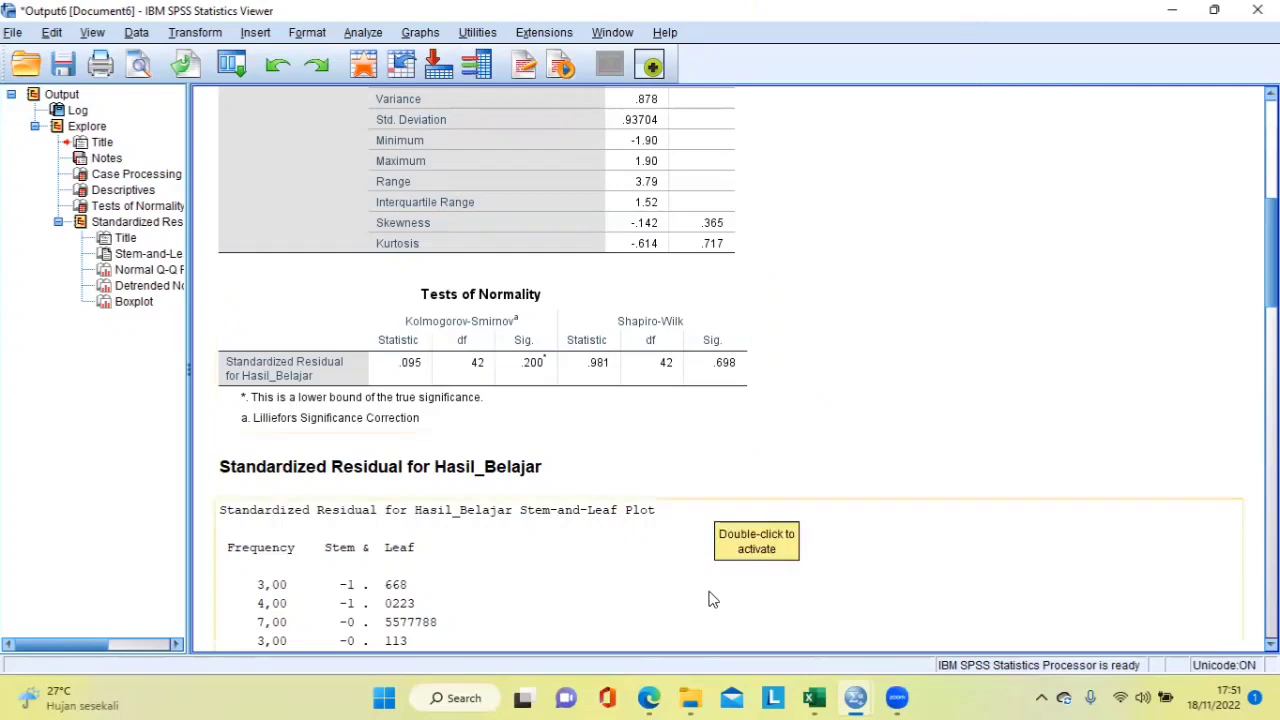
left_click(650, 698)
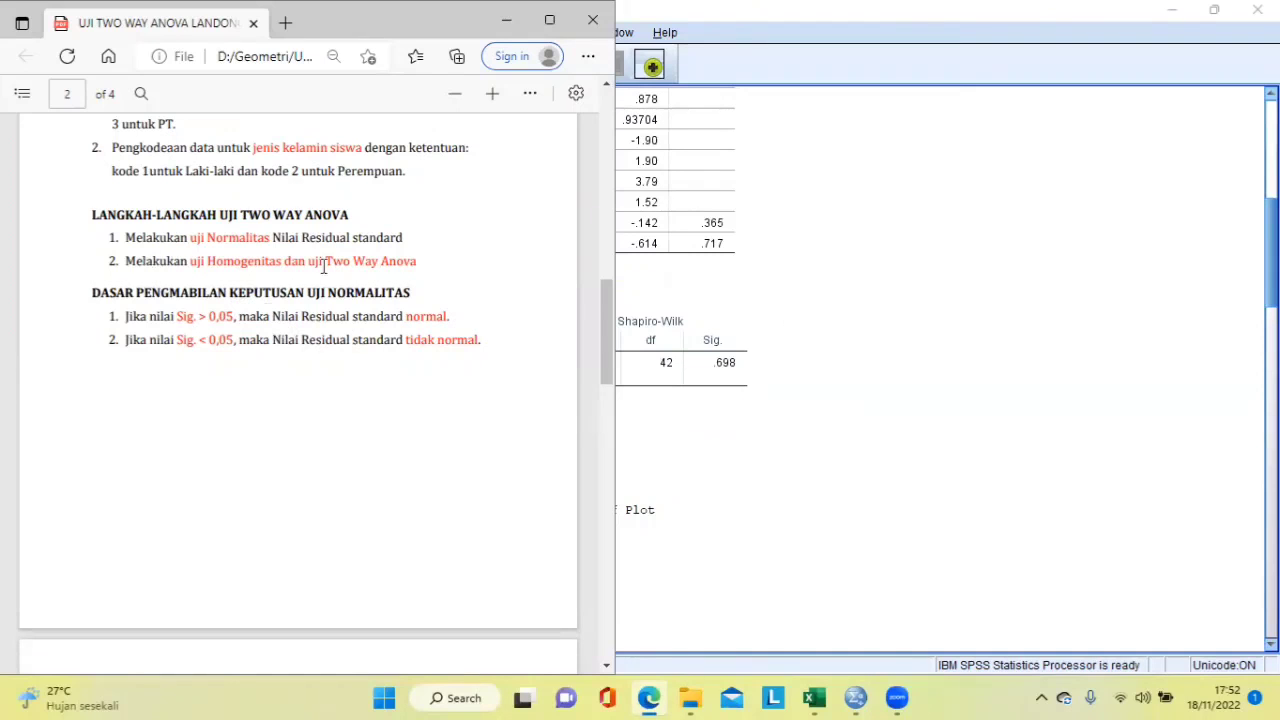
scroll(411, 263, "down", 5)
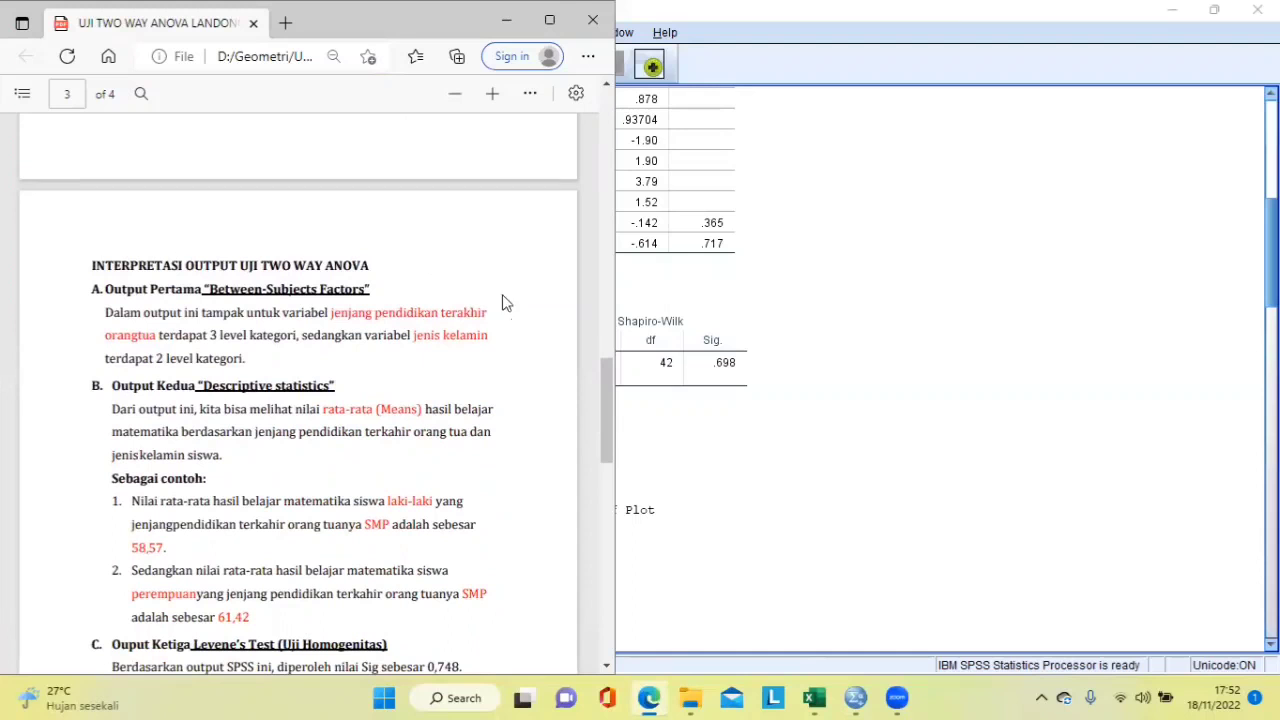
left_click(973, 333)
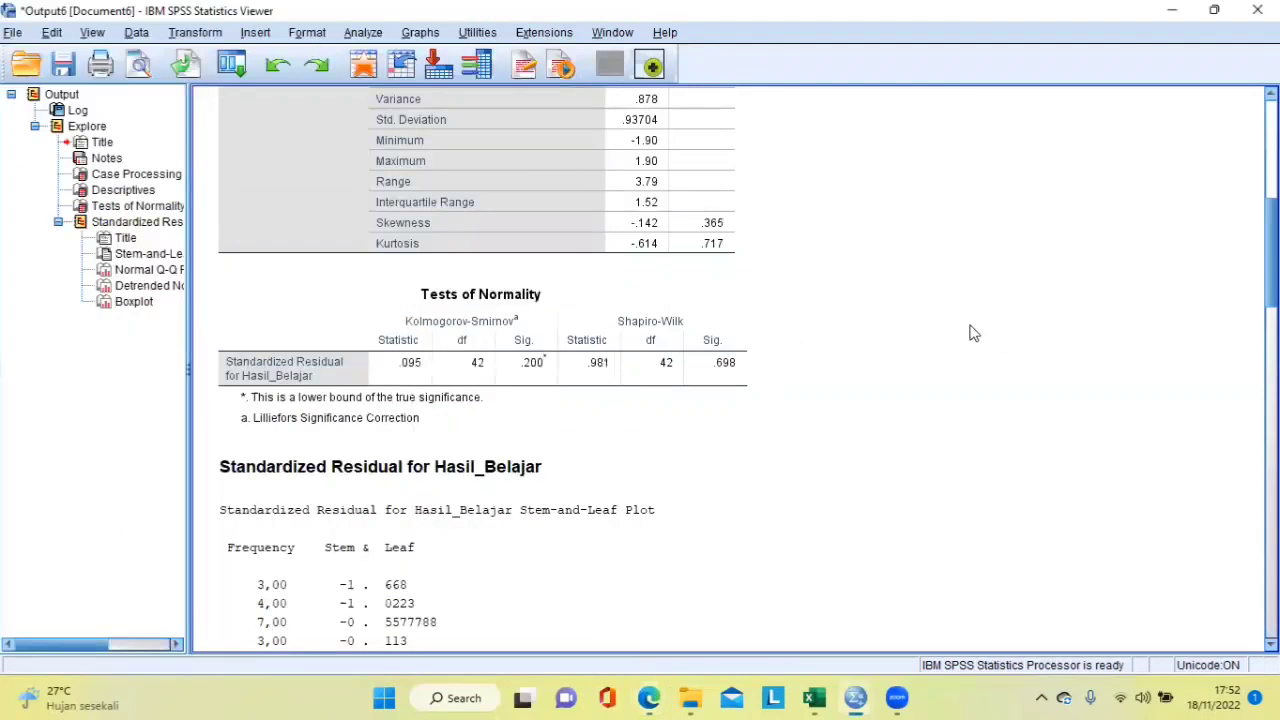
Step: Close the Explore output and reopen the General Linear Model Univariate analysis, turning off the saving of standardized residuals
left_click(1257, 9)
left_click(585, 372)
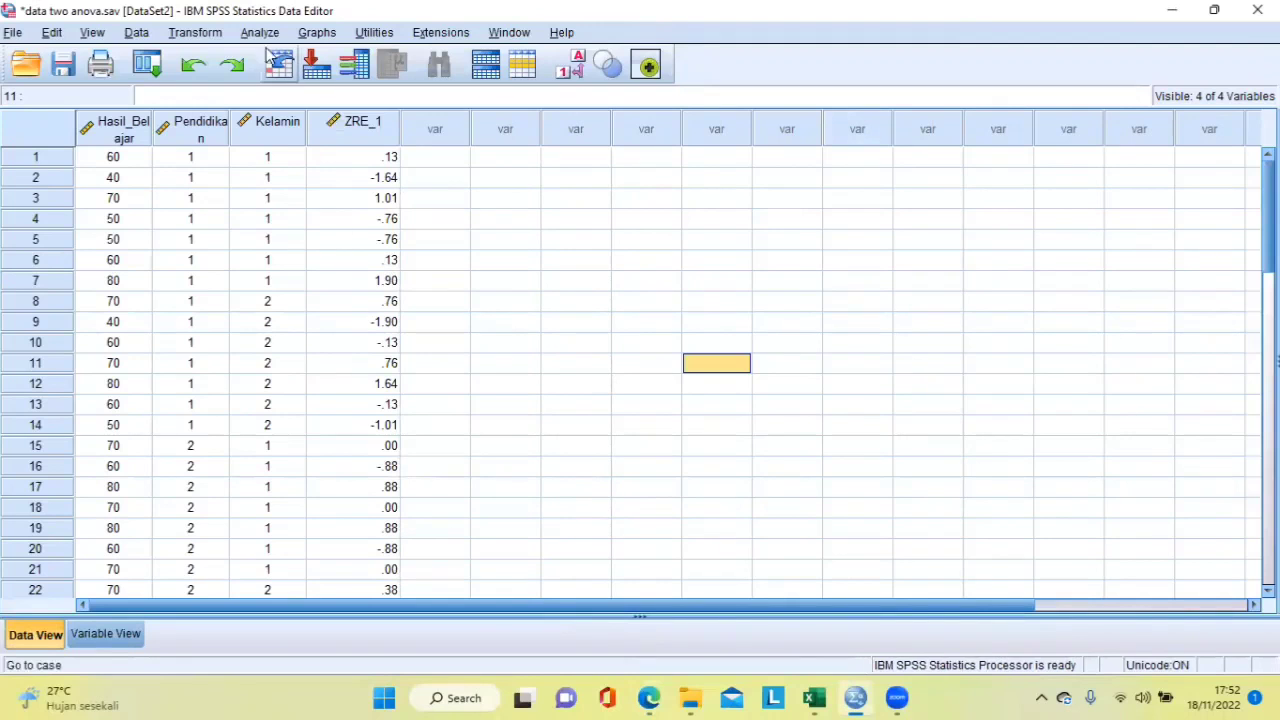
left_click(274, 36)
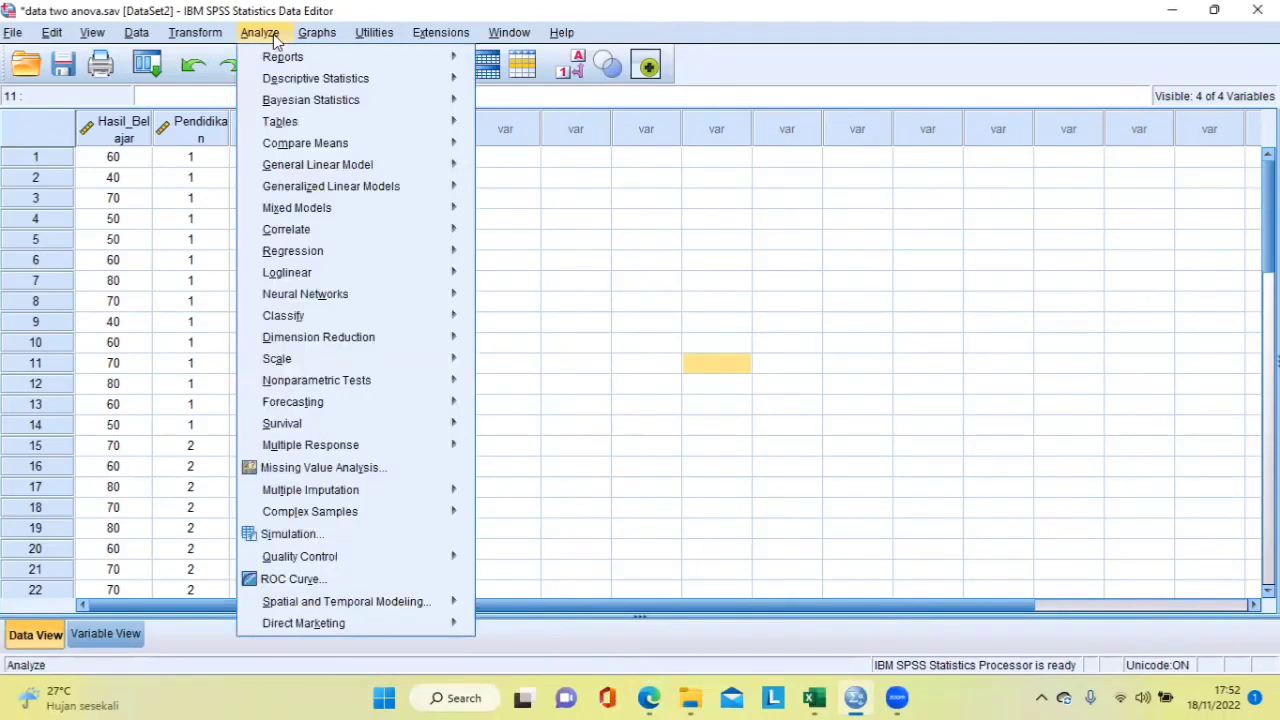
mouse_move(322, 166)
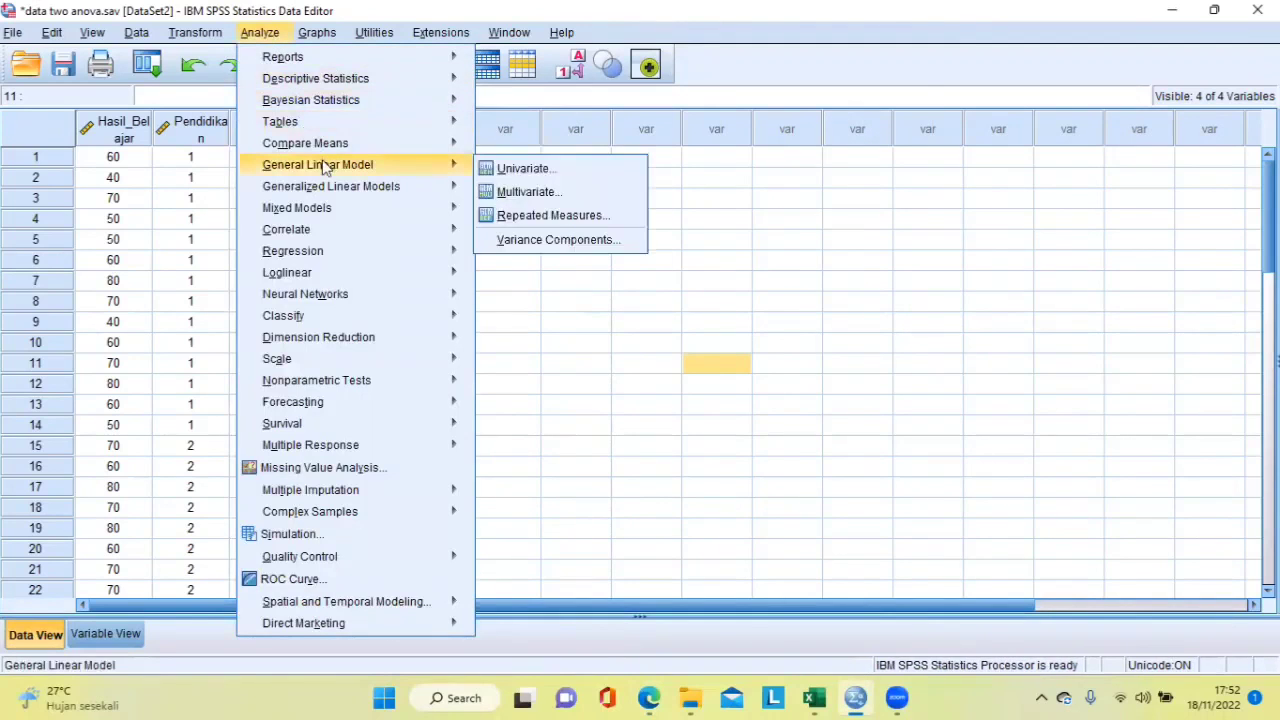
left_click(546, 178)
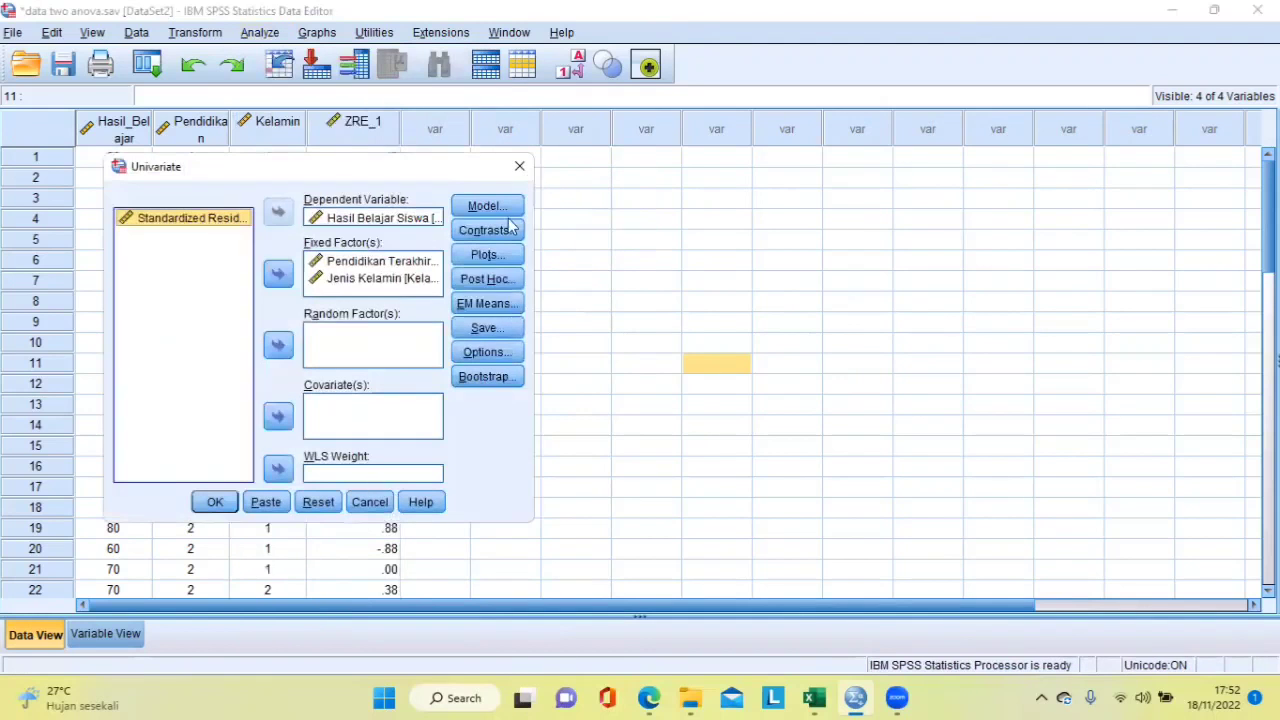
left_click(485, 332)
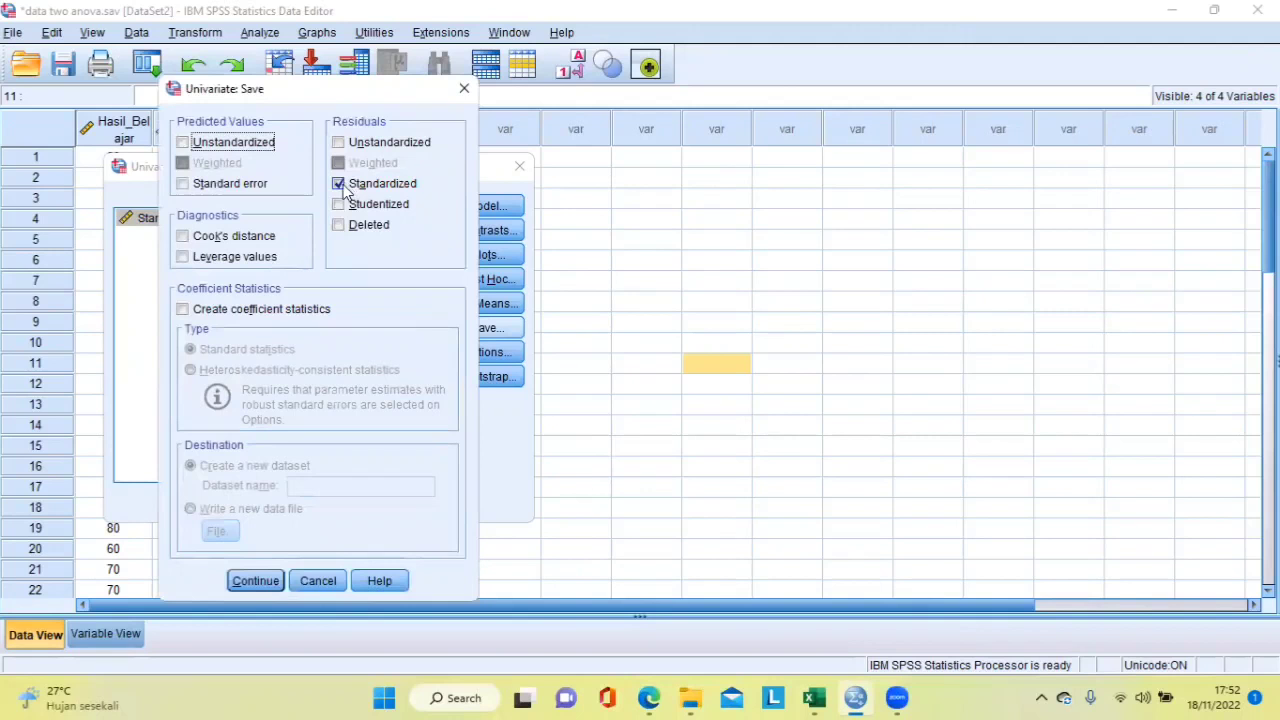
left_click(340, 185)
left_click(255, 581)
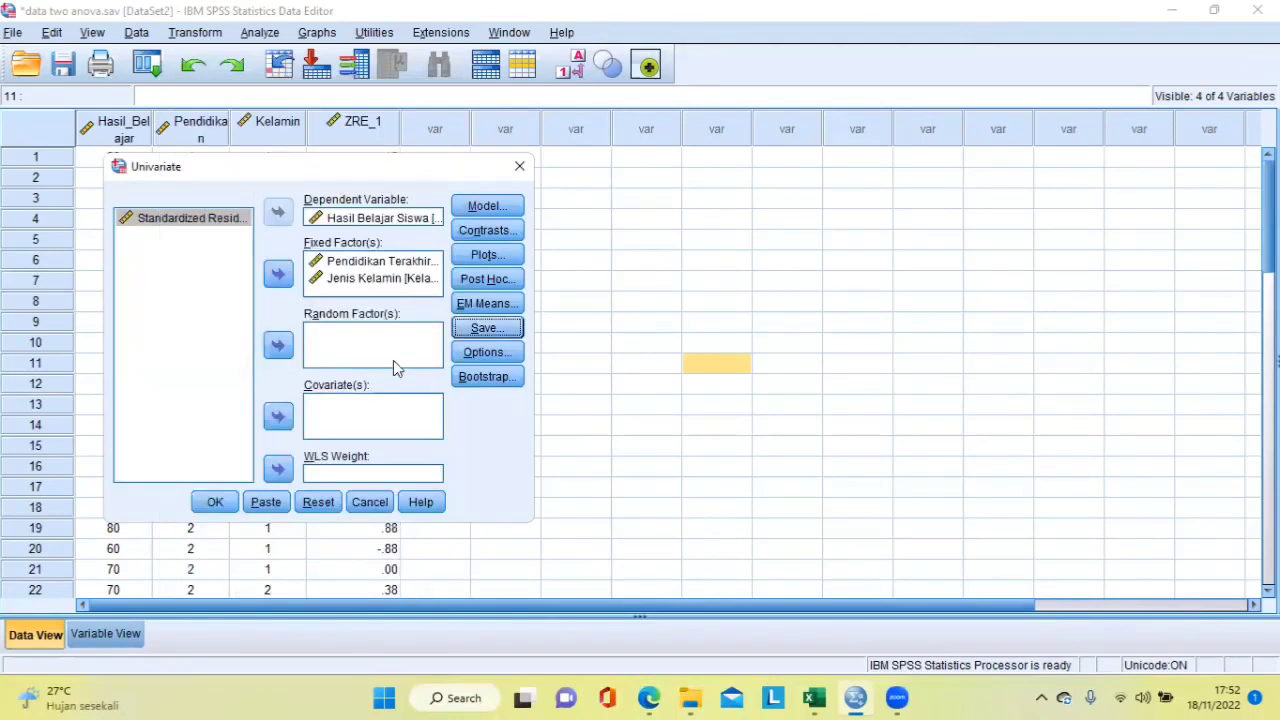
Step: Include descriptive statistics and homogeneity tests in the Univariate analysis options
left_click(487, 351)
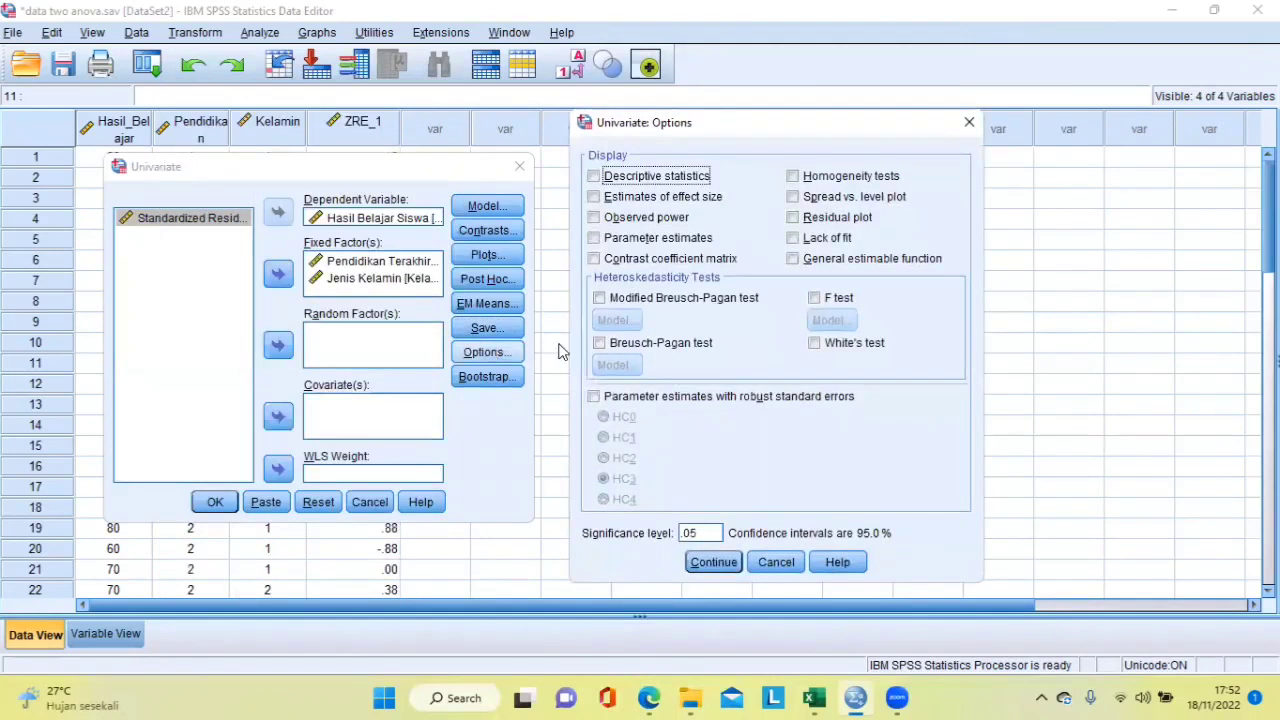
left_click(594, 177)
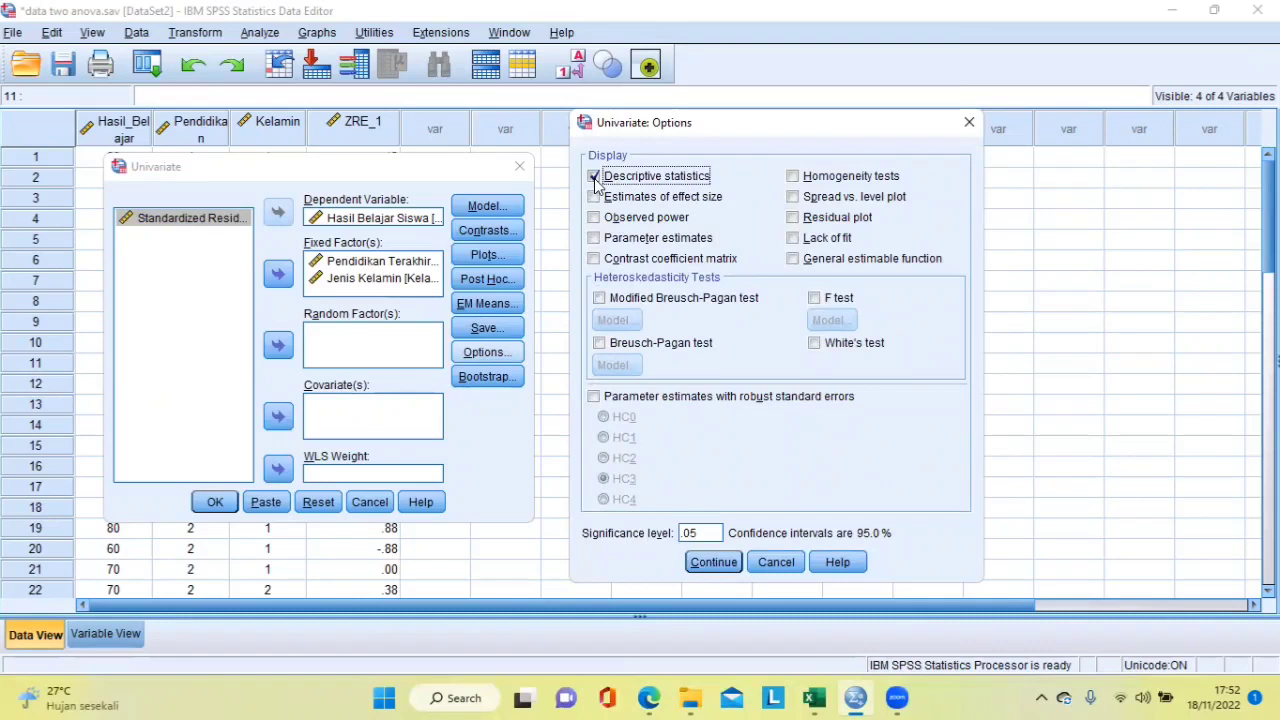
left_click(793, 177)
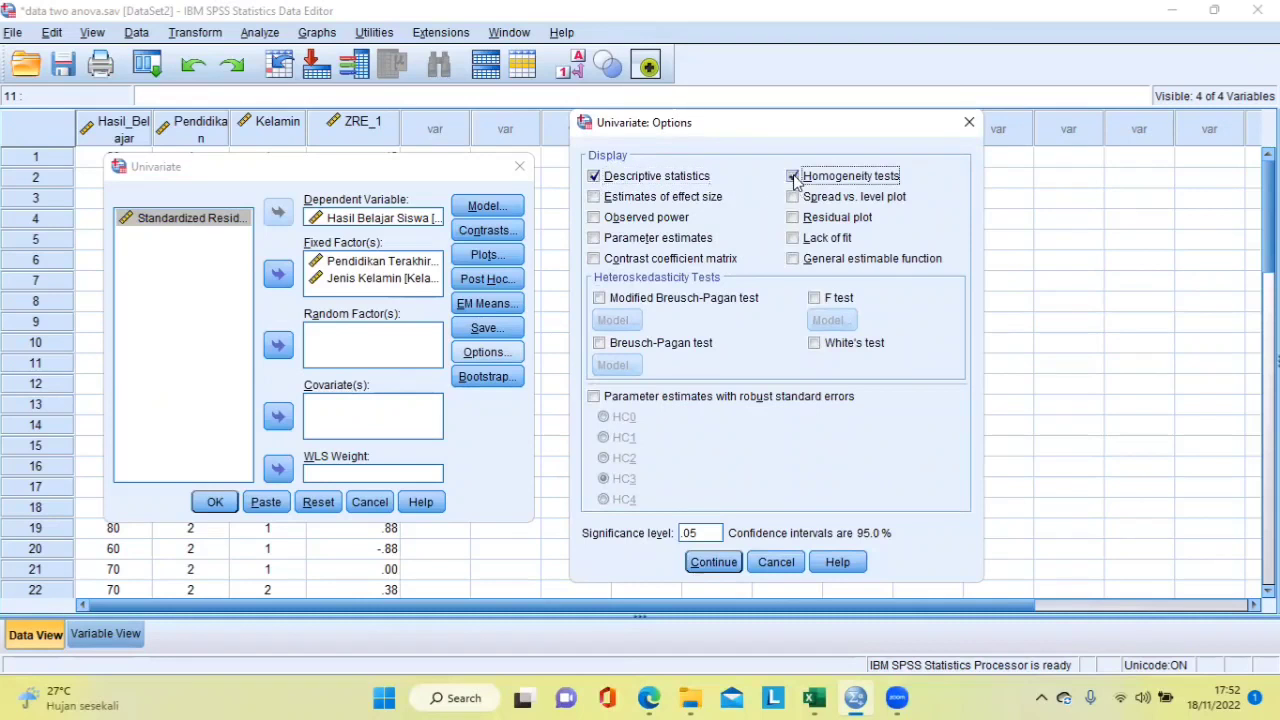
left_click(713, 562)
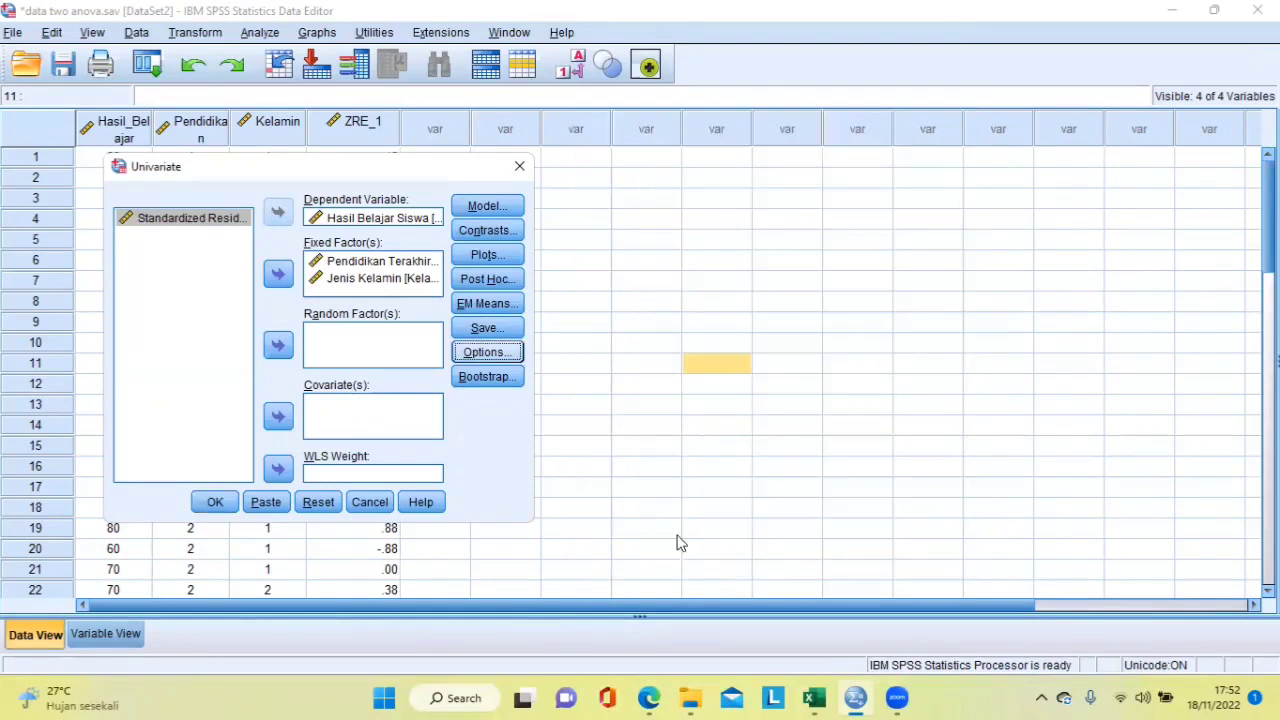
Step: Display estimated marginal means for Pendidikan, Kelamin and the Pendidikan*Kelamin interaction
left_click(486, 303)
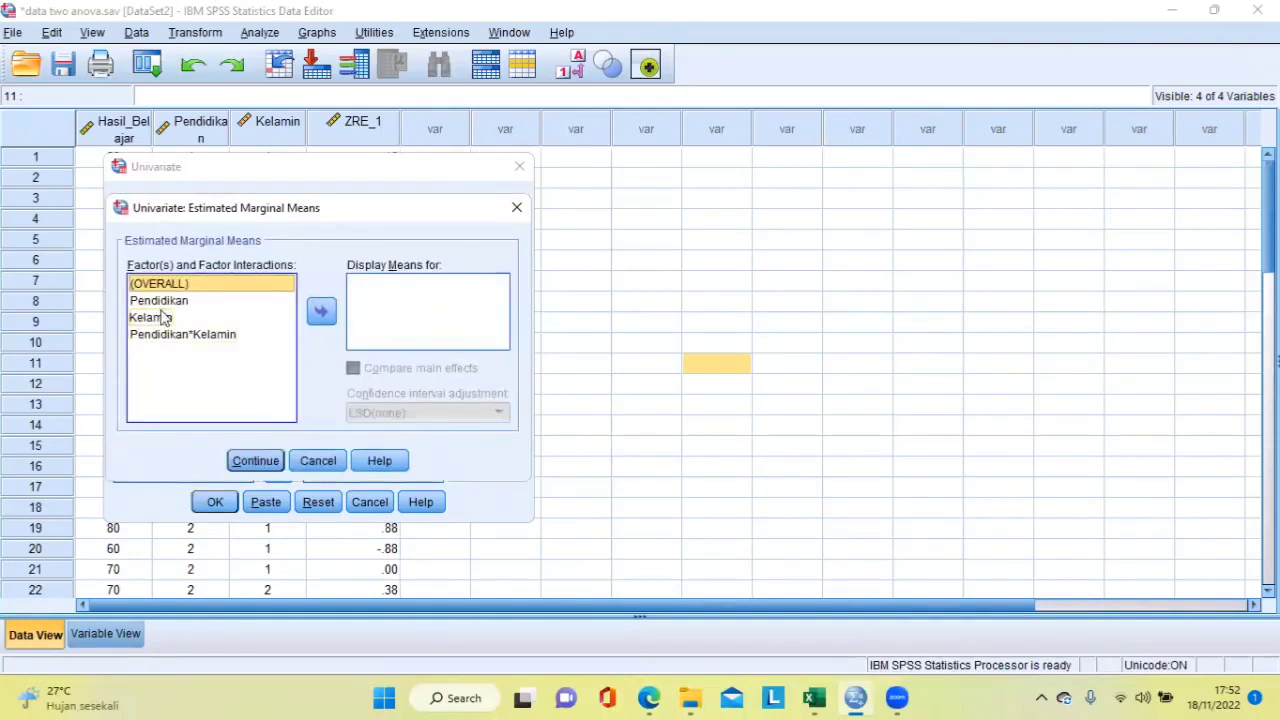
left_click(160, 300)
left_click(162, 317, "shift")
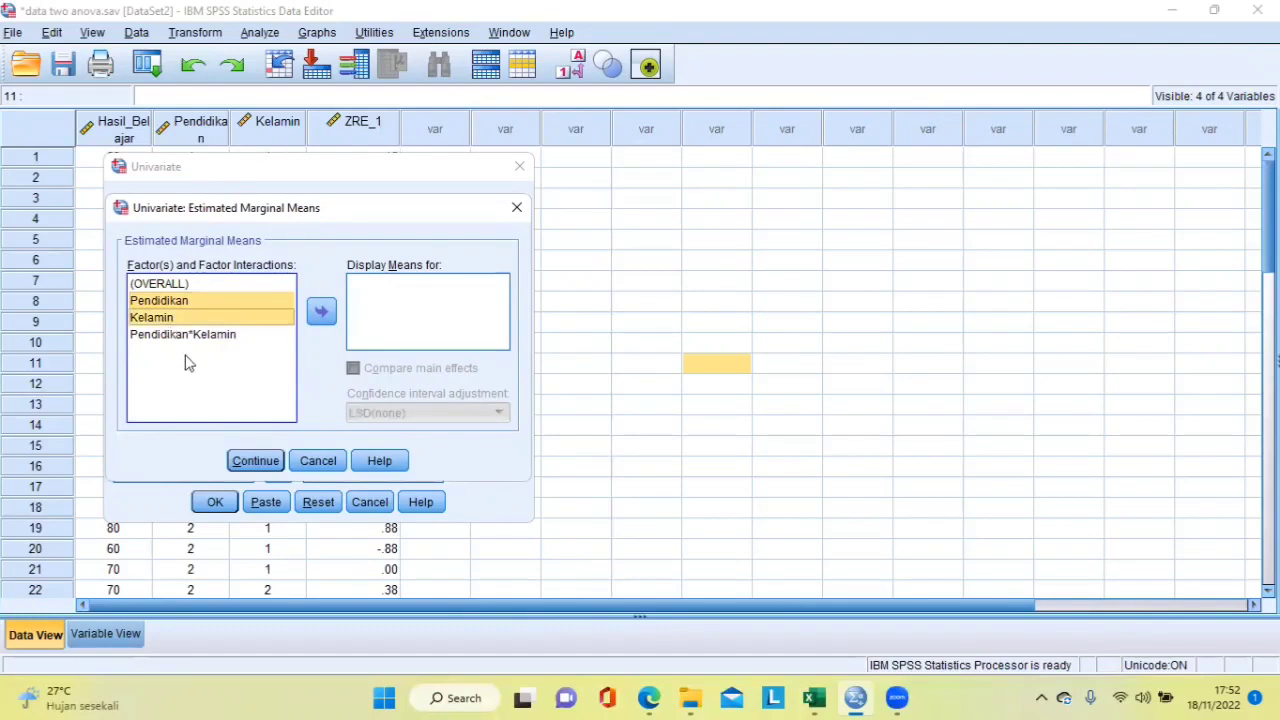
left_click(188, 336, "shift")
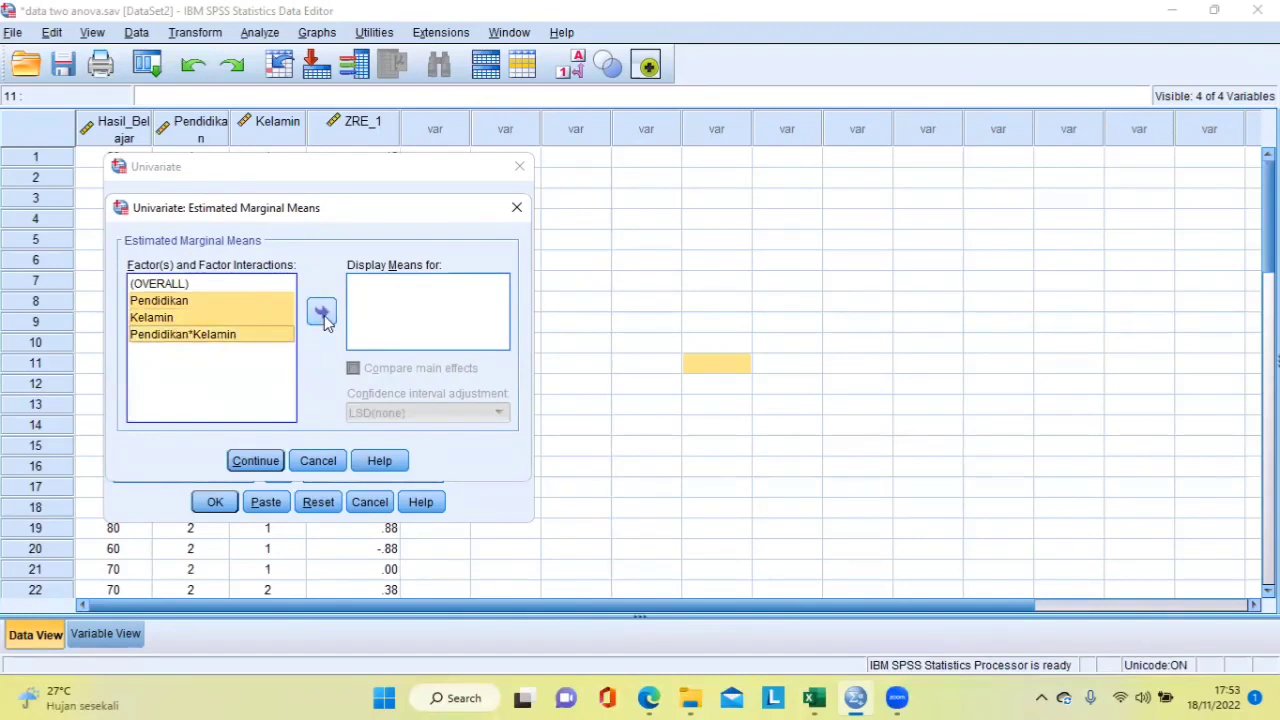
left_click(322, 315)
left_click(257, 461)
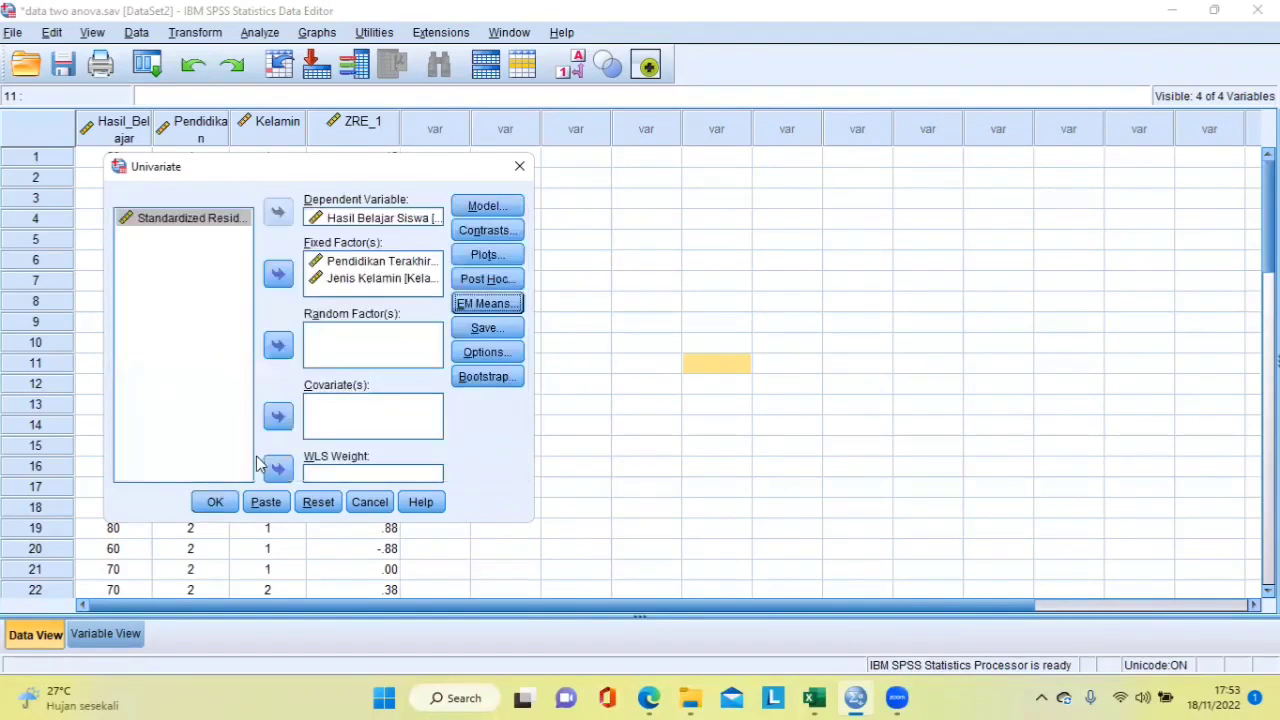
Step: Run the Univariate analysis and place the two-way ANOVA PDF beside the output, leaving the full Descriptive Statistics table in view
left_click(214, 502)
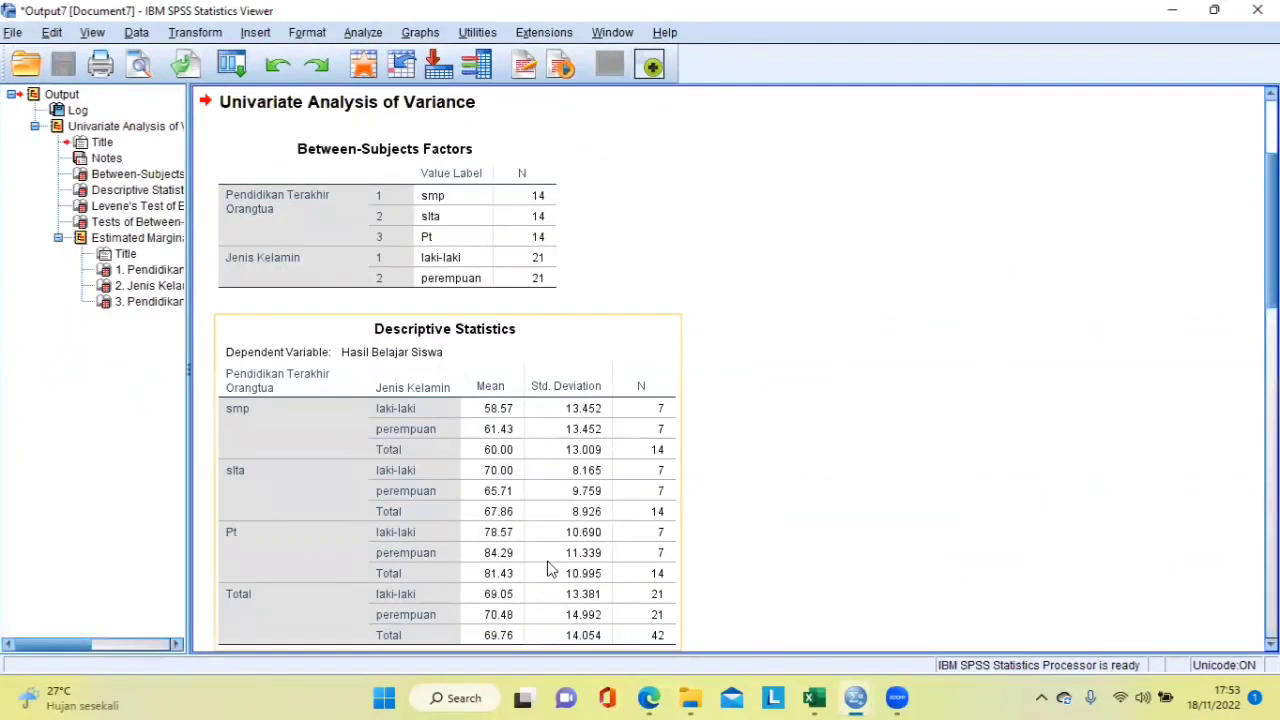
left_click(650, 697)
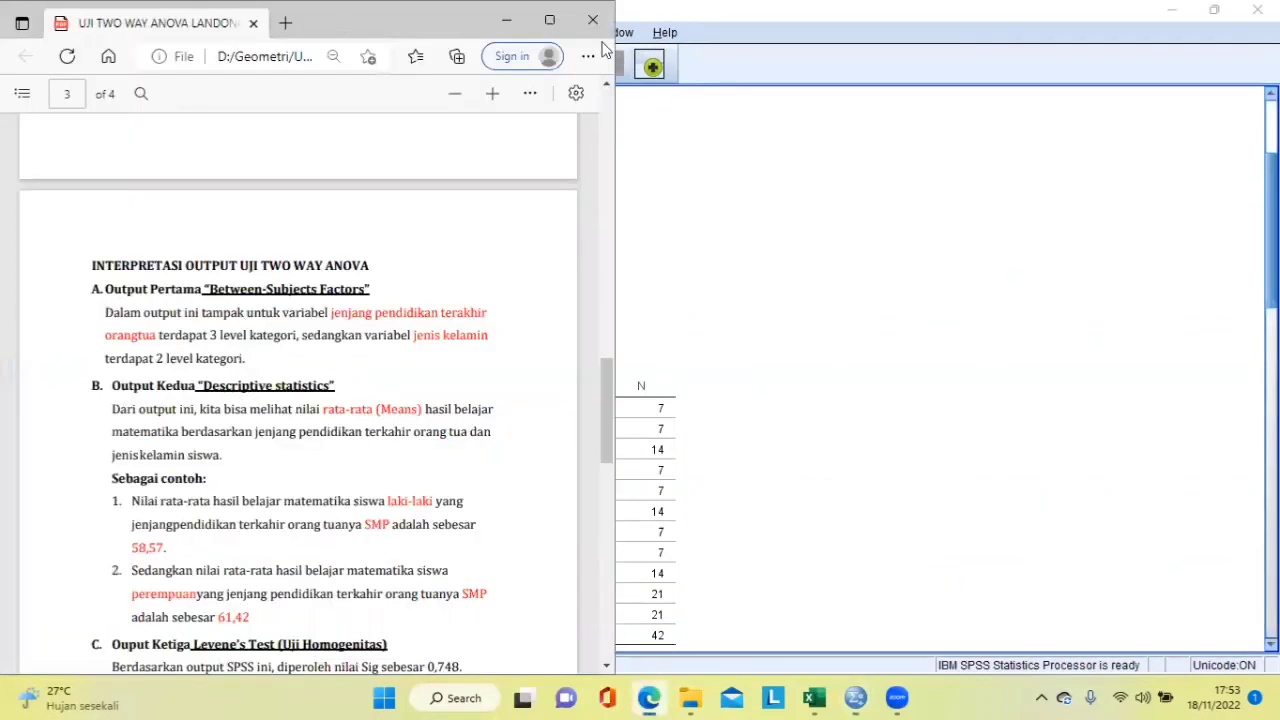
key("super+Right")
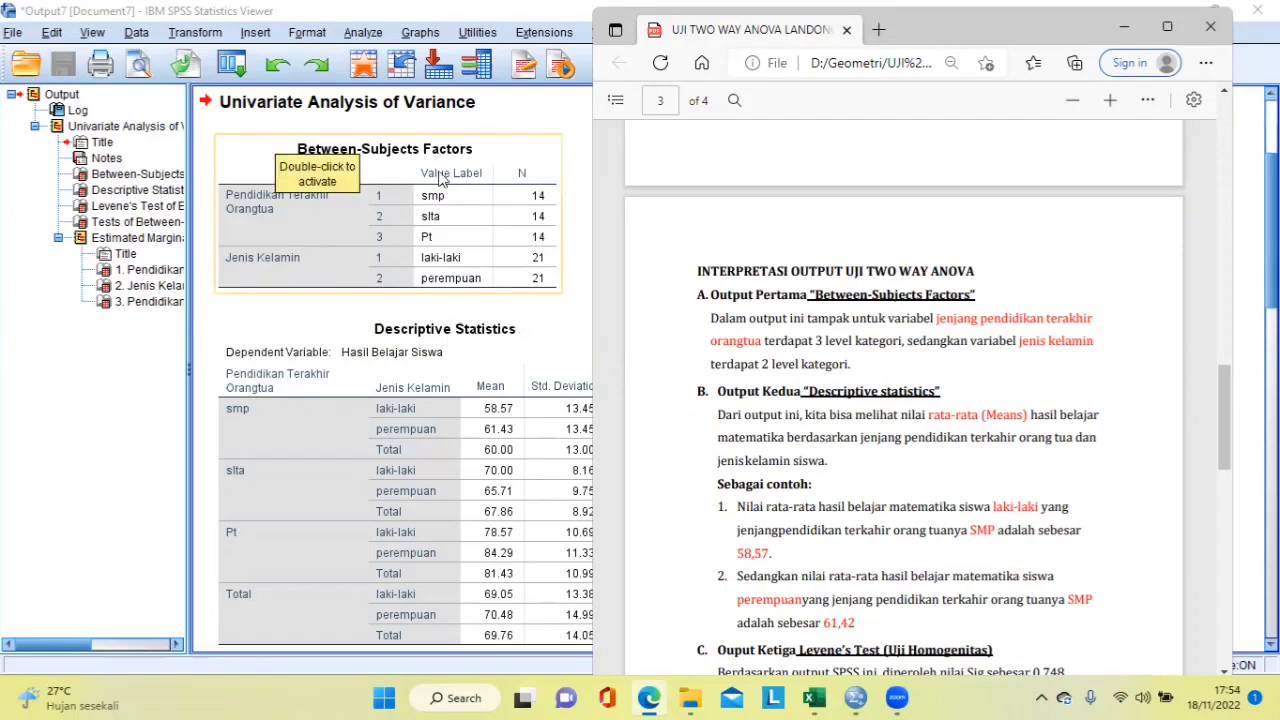
scroll(440, 320, "down", 3)
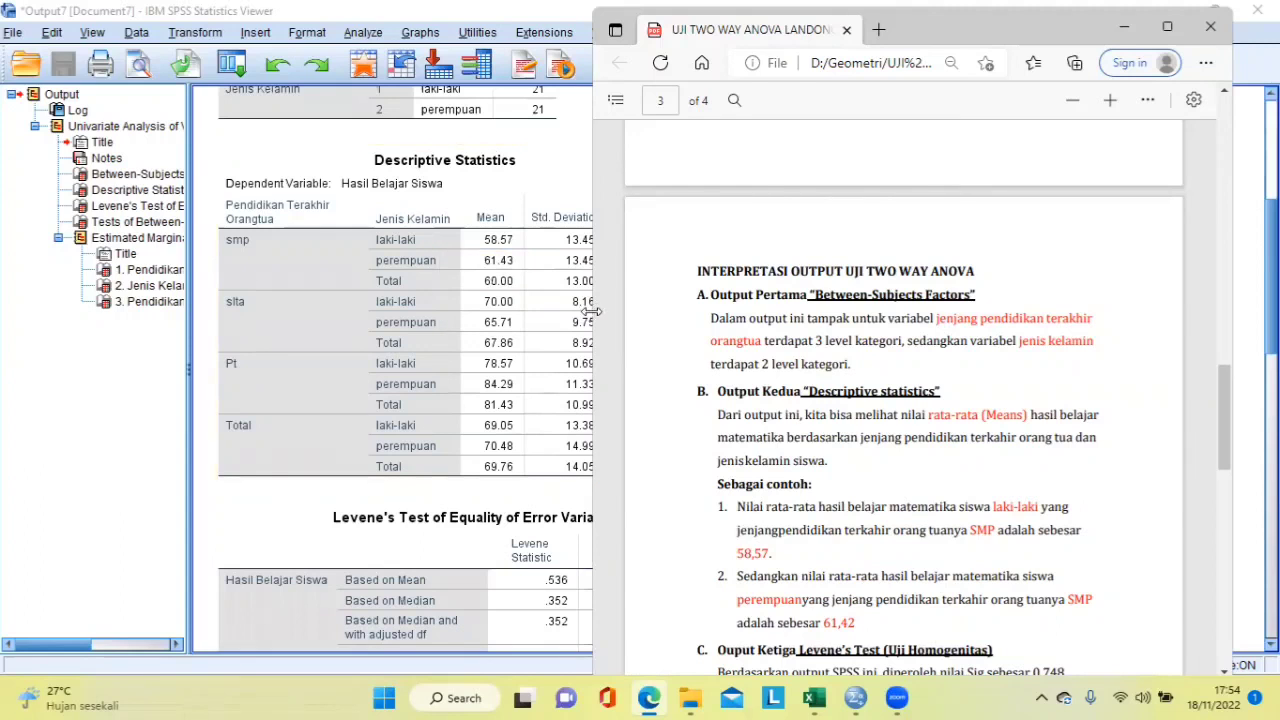
left_click_drag(592, 311, 727, 270)
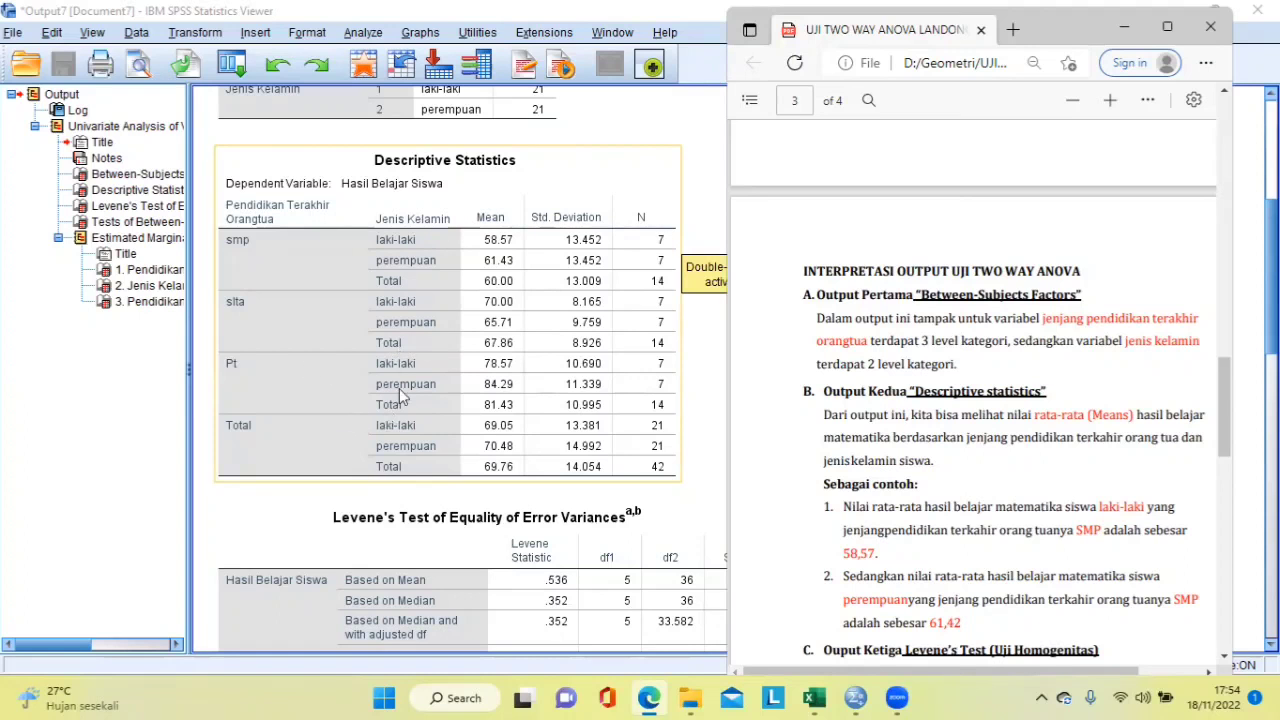
Step: Compare the Levene's Test of Equality of Error Variances table, including its Sig. column, with the PDF's homogeneity interpretation
scroll(565, 345, "down", 3)
scroll(565, 345, "down", 2)
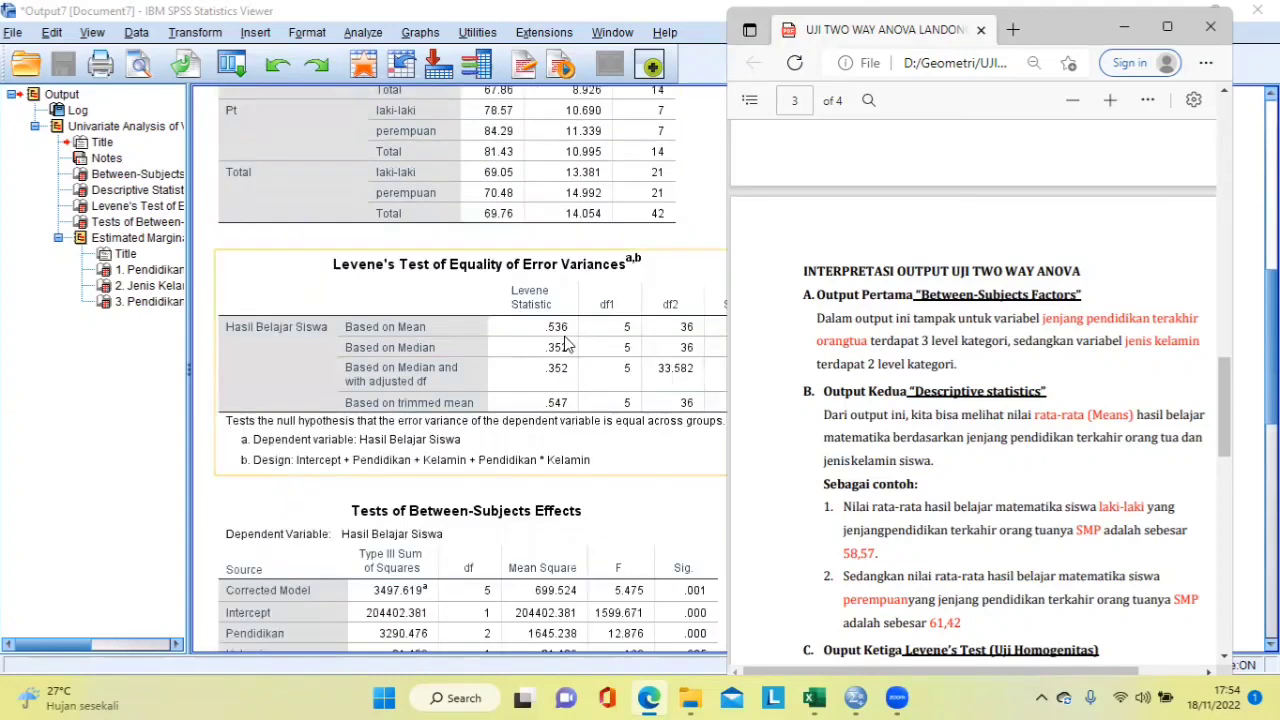
scroll(921, 355, "down", 4)
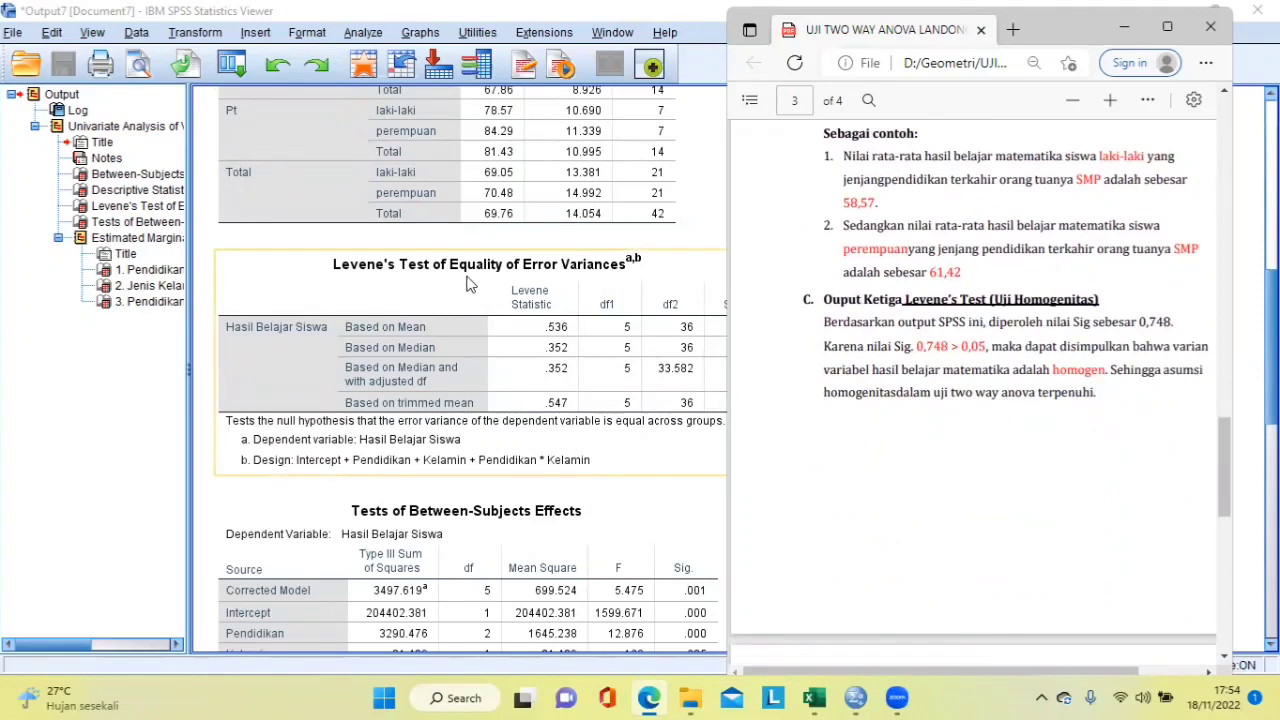
left_click(457, 589)
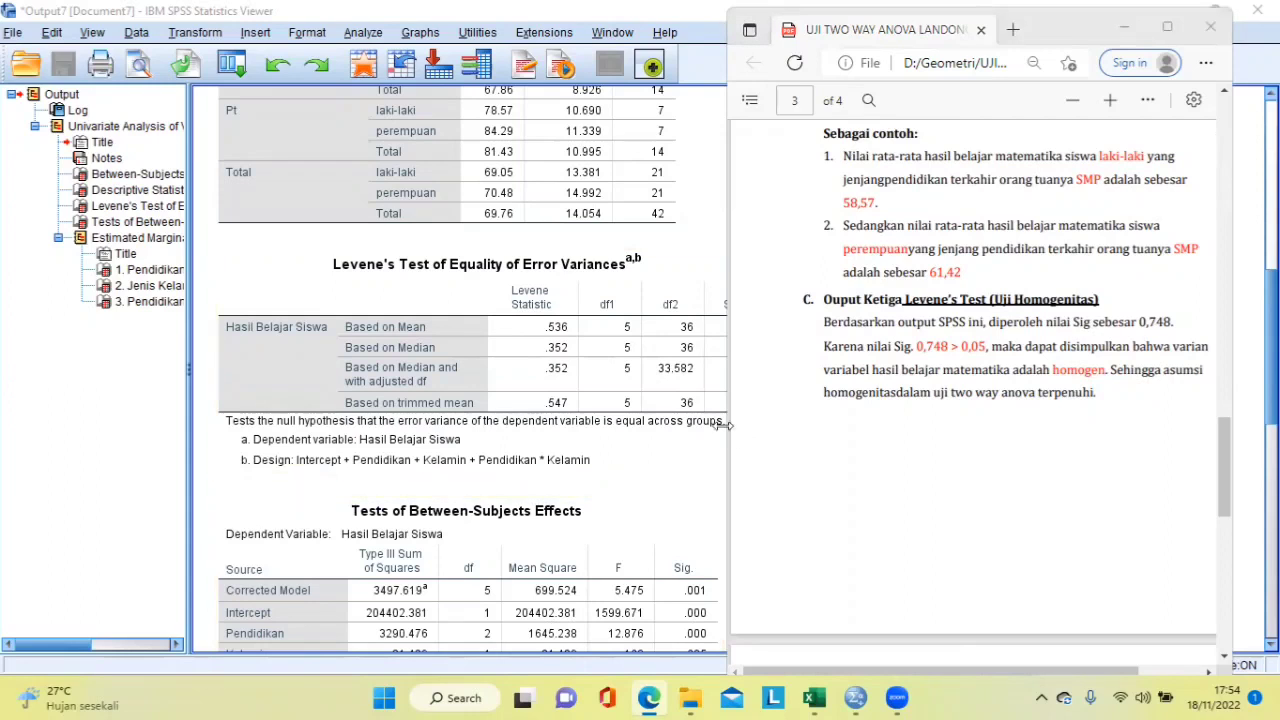
left_click_drag(727, 425, 765, 425)
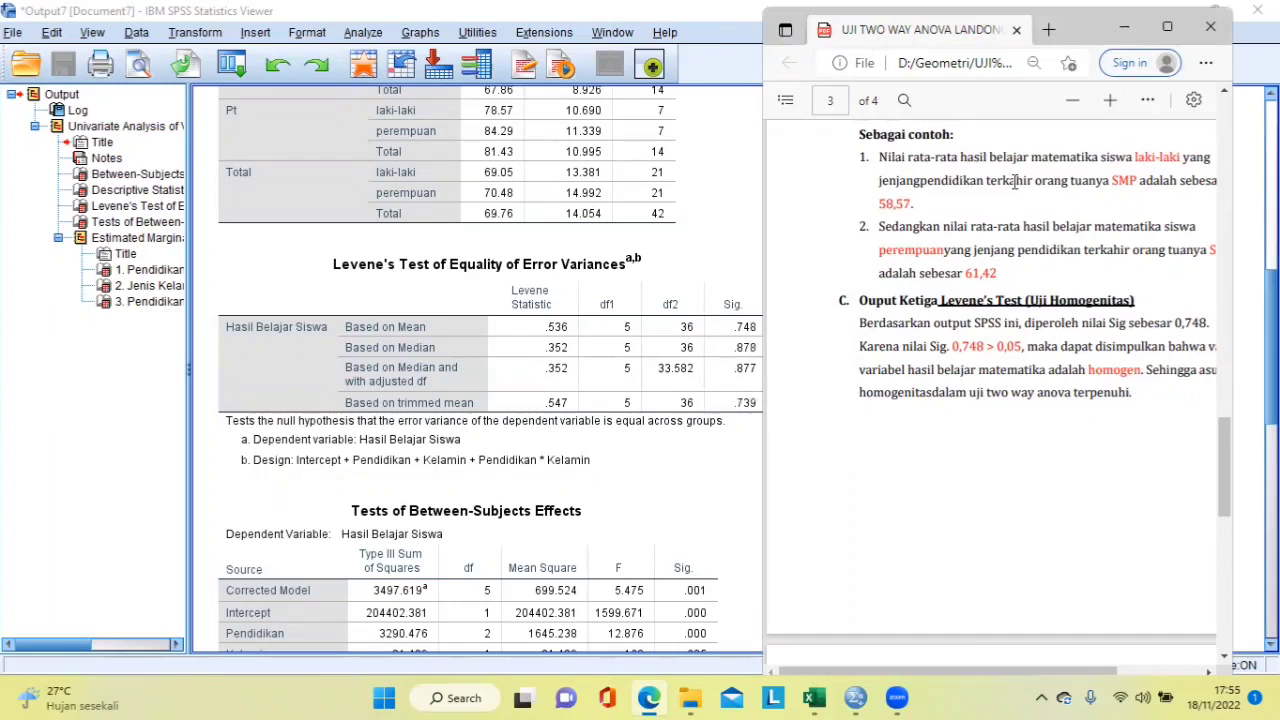
left_click(1072, 100)
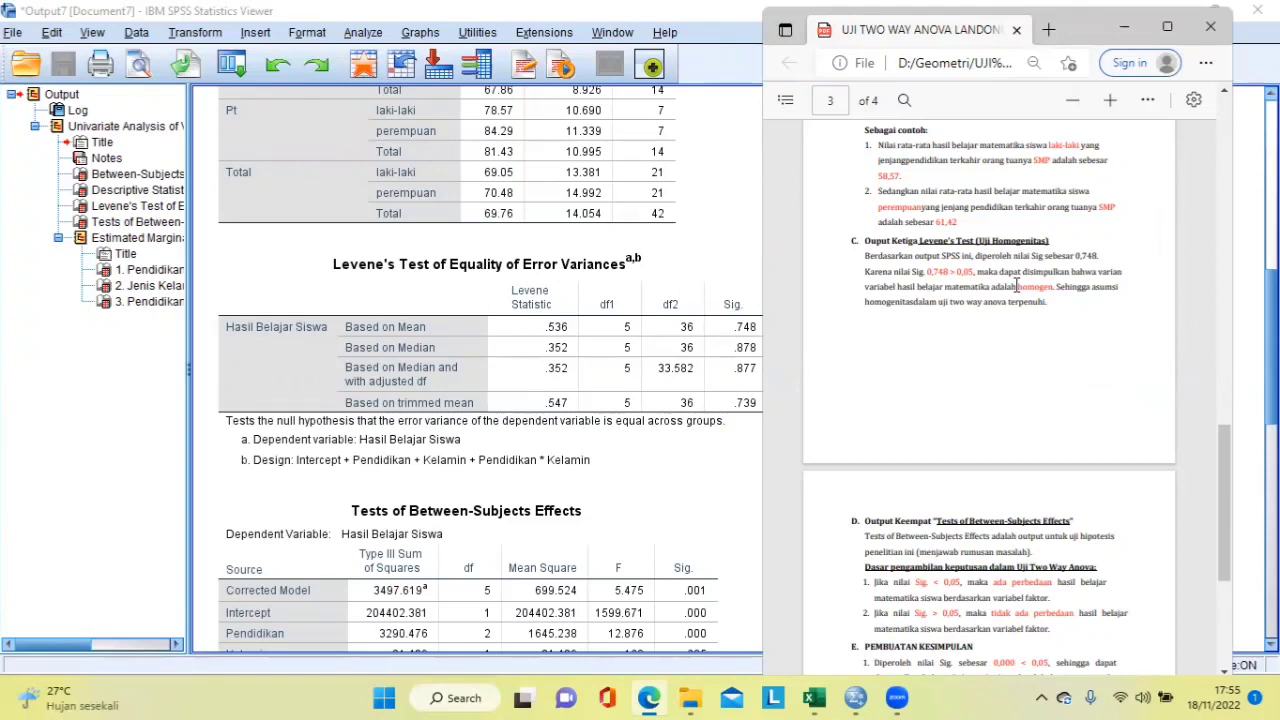
Step: Read the Tests of Between-Subjects Effects table against the PDF's decision criteria and conclusions for Pendidikan, Kelamin and their interaction
scroll(500, 390, "down", 5)
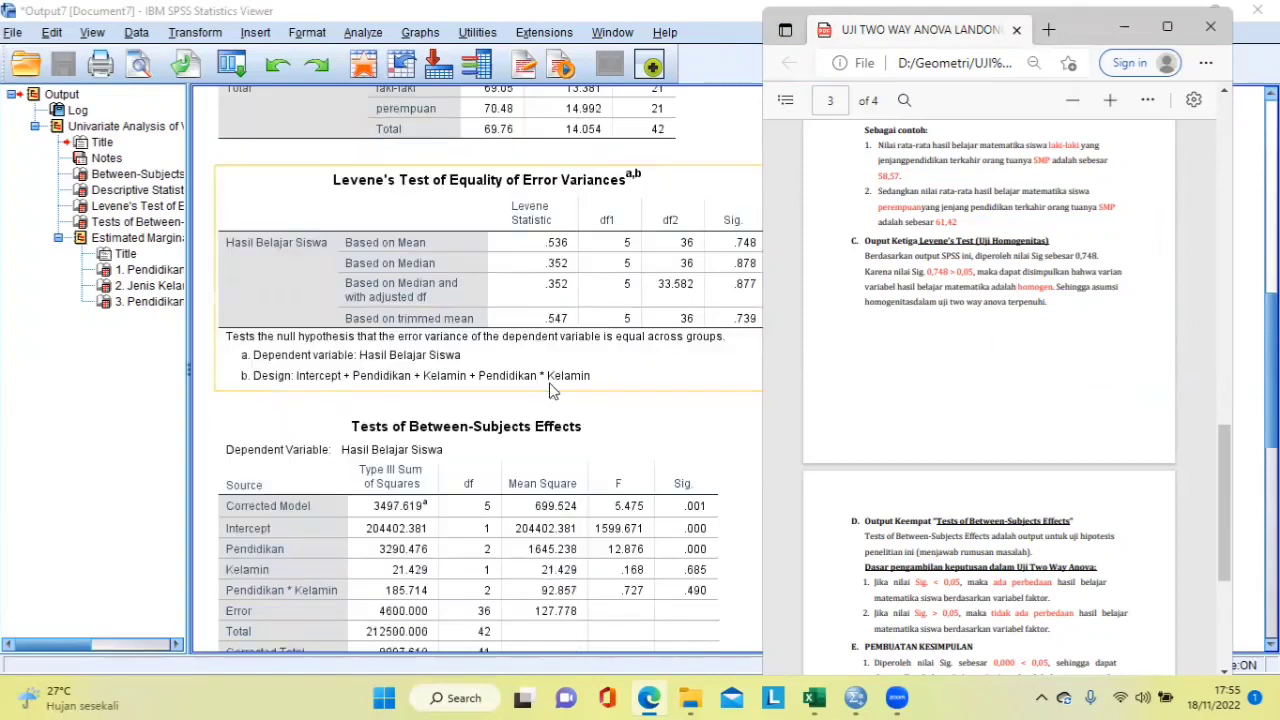
scroll(893, 343, "down", 3)
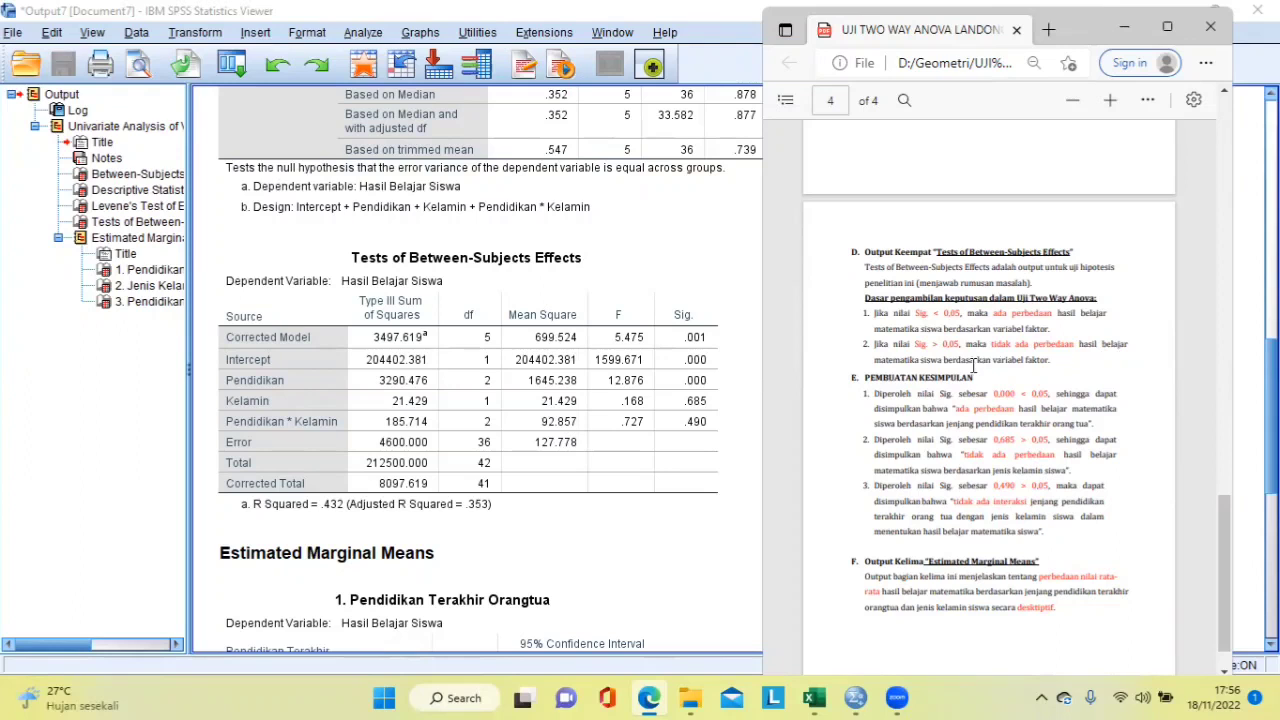
left_click(662, 421)
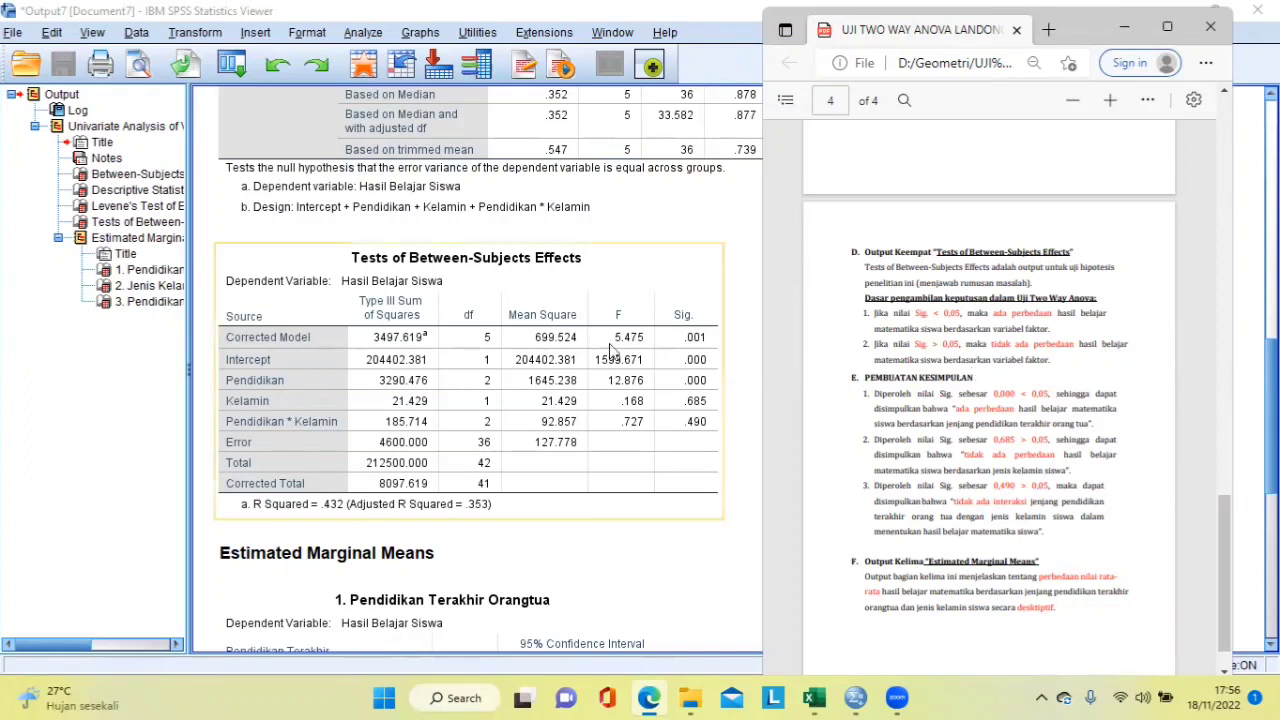
left_click(810, 433)
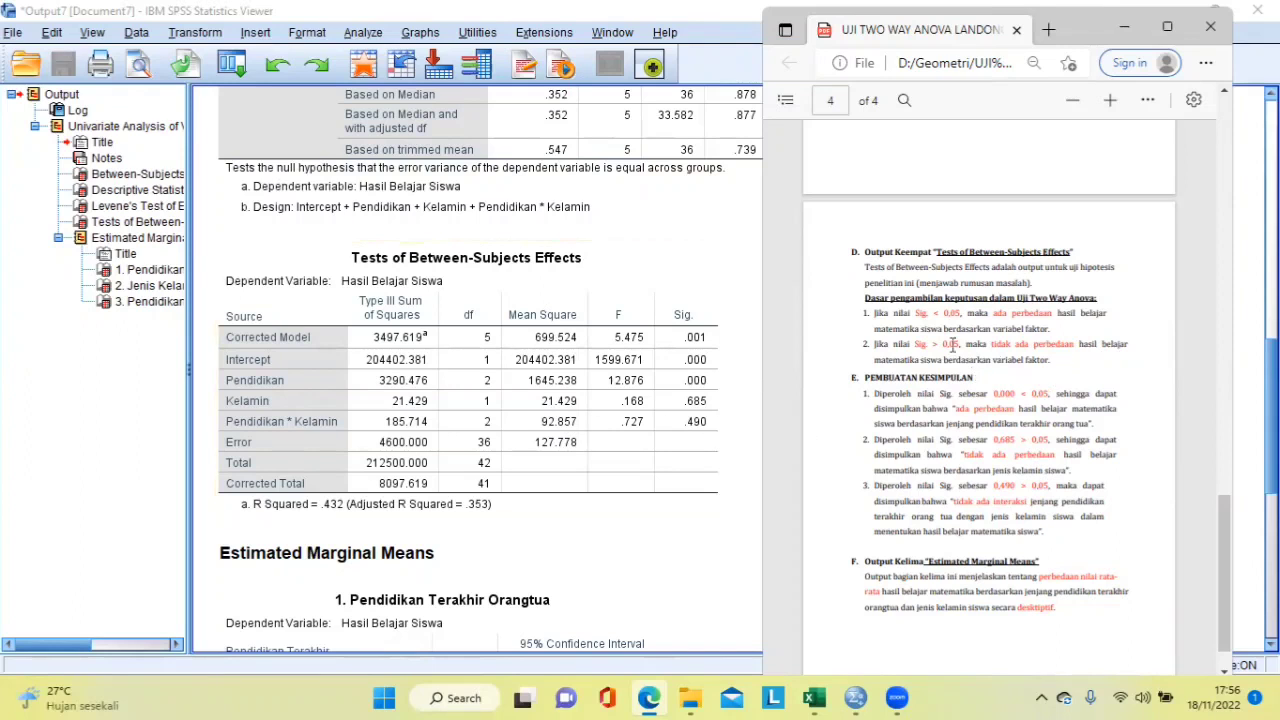
left_click(607, 434)
scroll(737, 422, "down", 2)
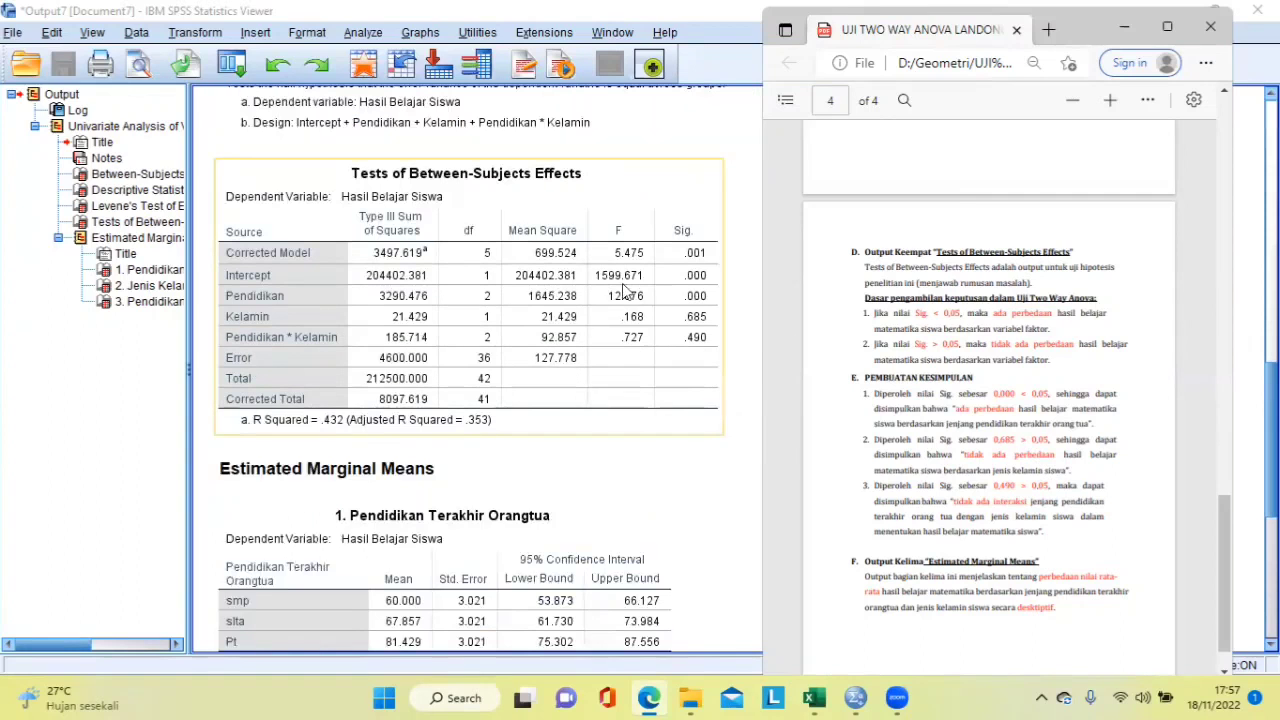
Step: Review the Estimated Marginal Means tables for parents' education, gender and their interaction alongside the PDF's explanation
scroll(634, 311, "down", 4)
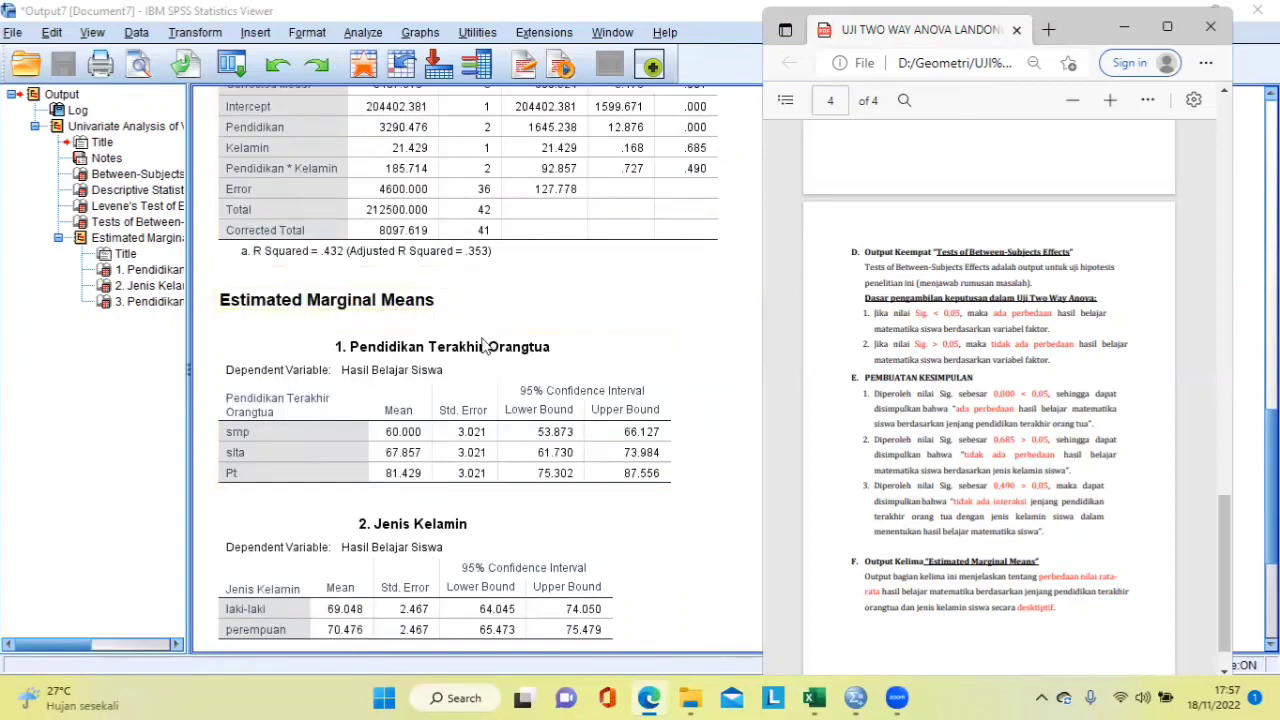
scroll(483, 345, "down", 6)
scroll(940, 430, "down", 1)
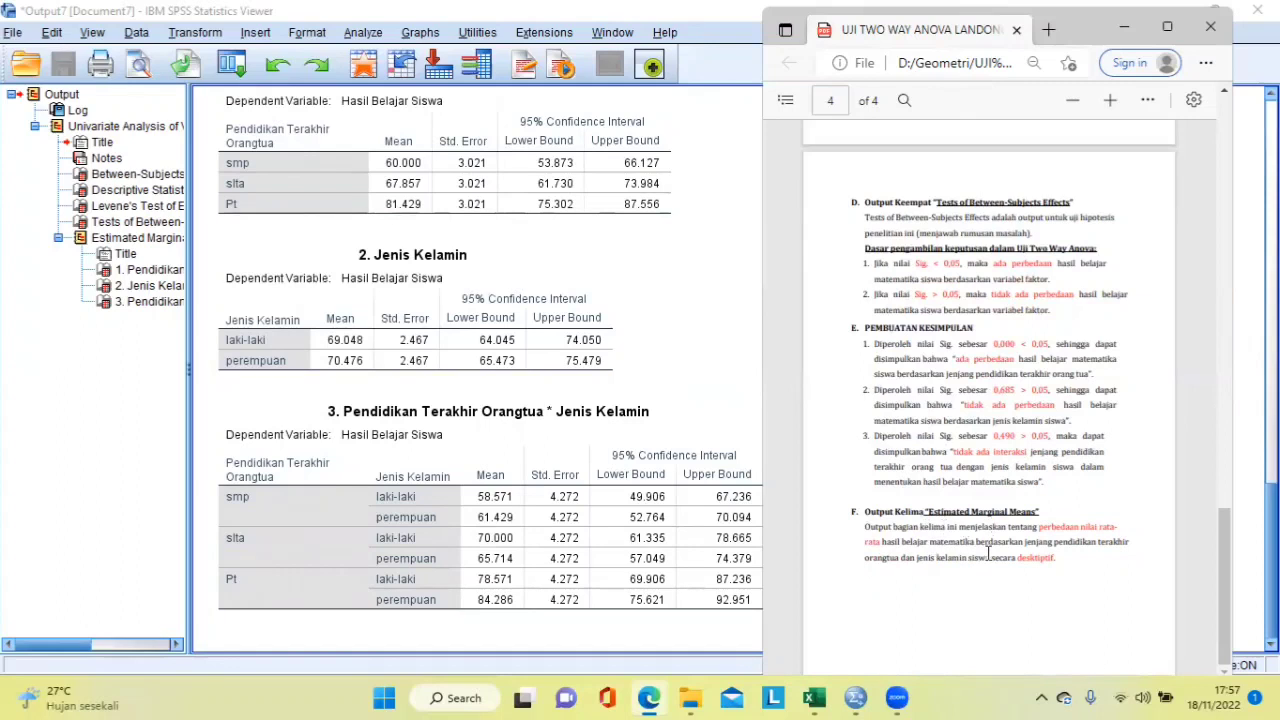
scroll(613, 435, "up", 2)
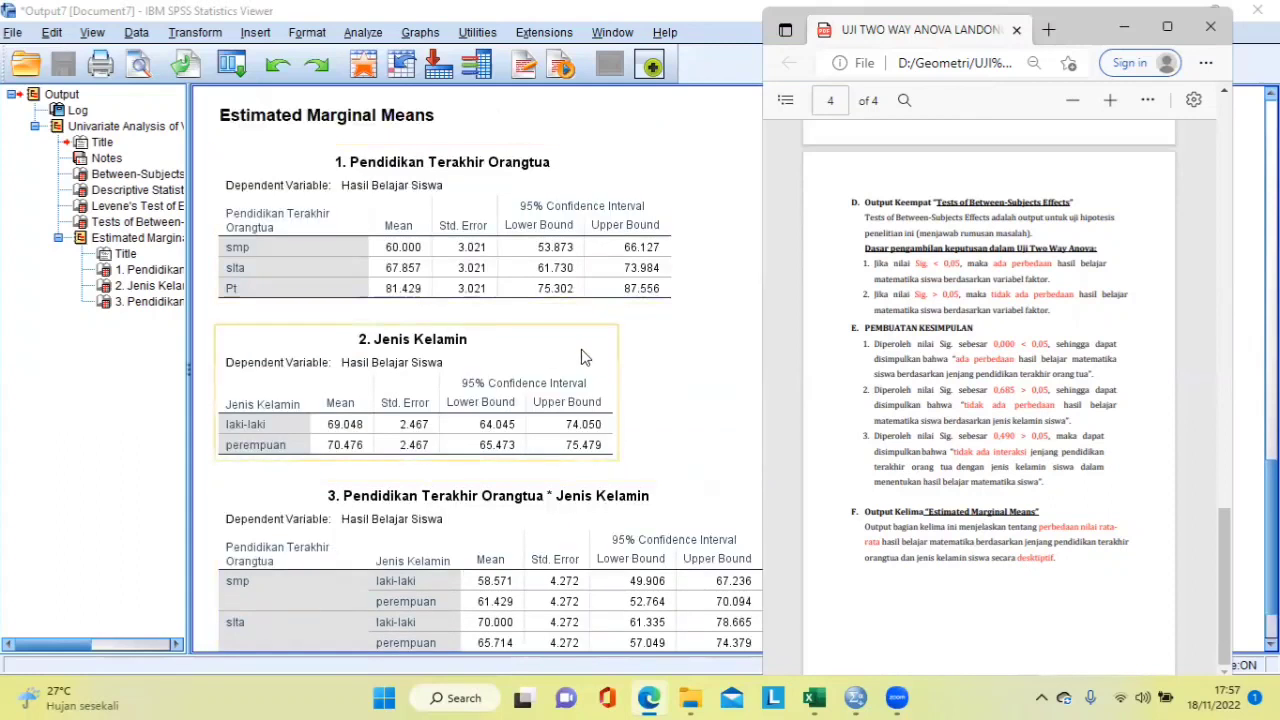
scroll(585, 357, "down", 2)
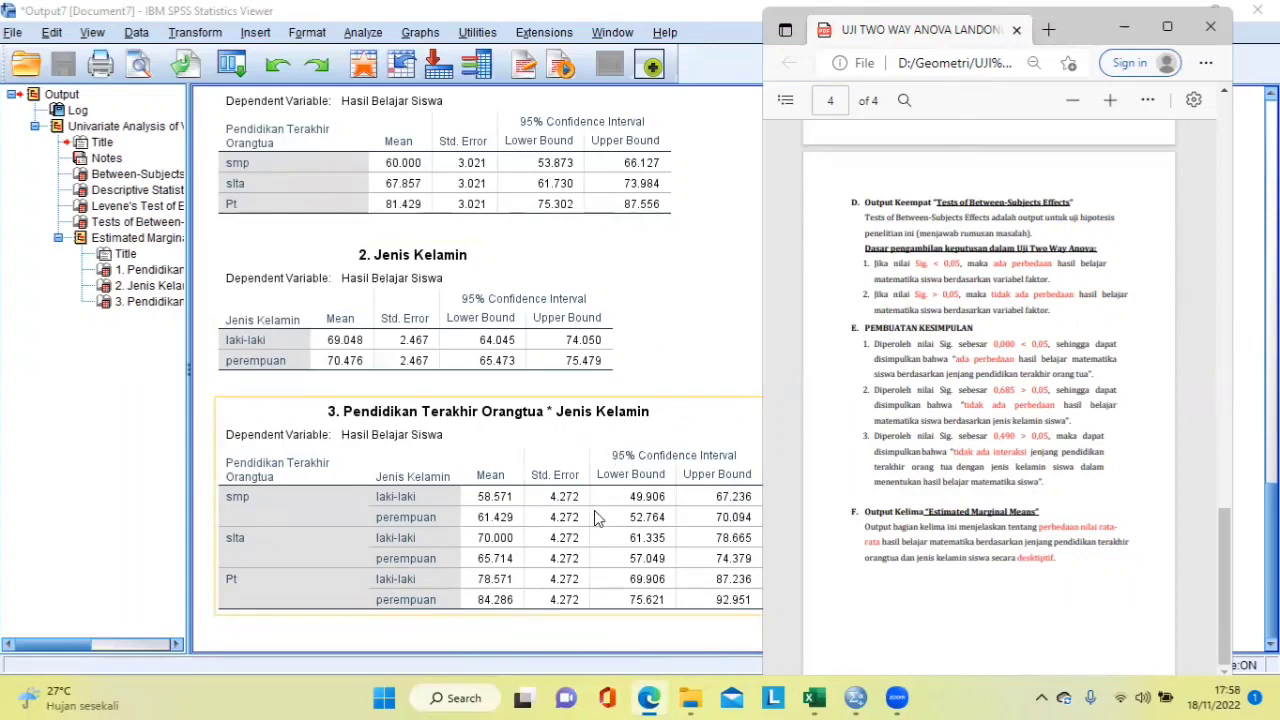
left_click(530, 598)
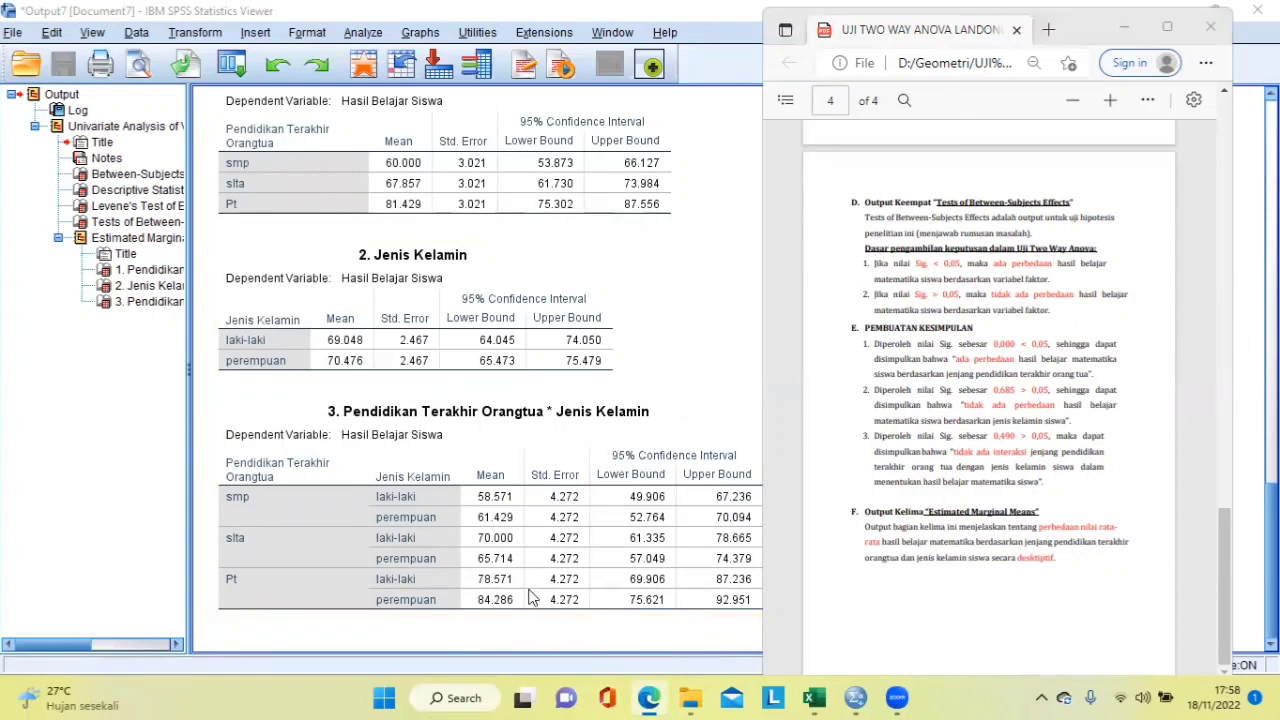
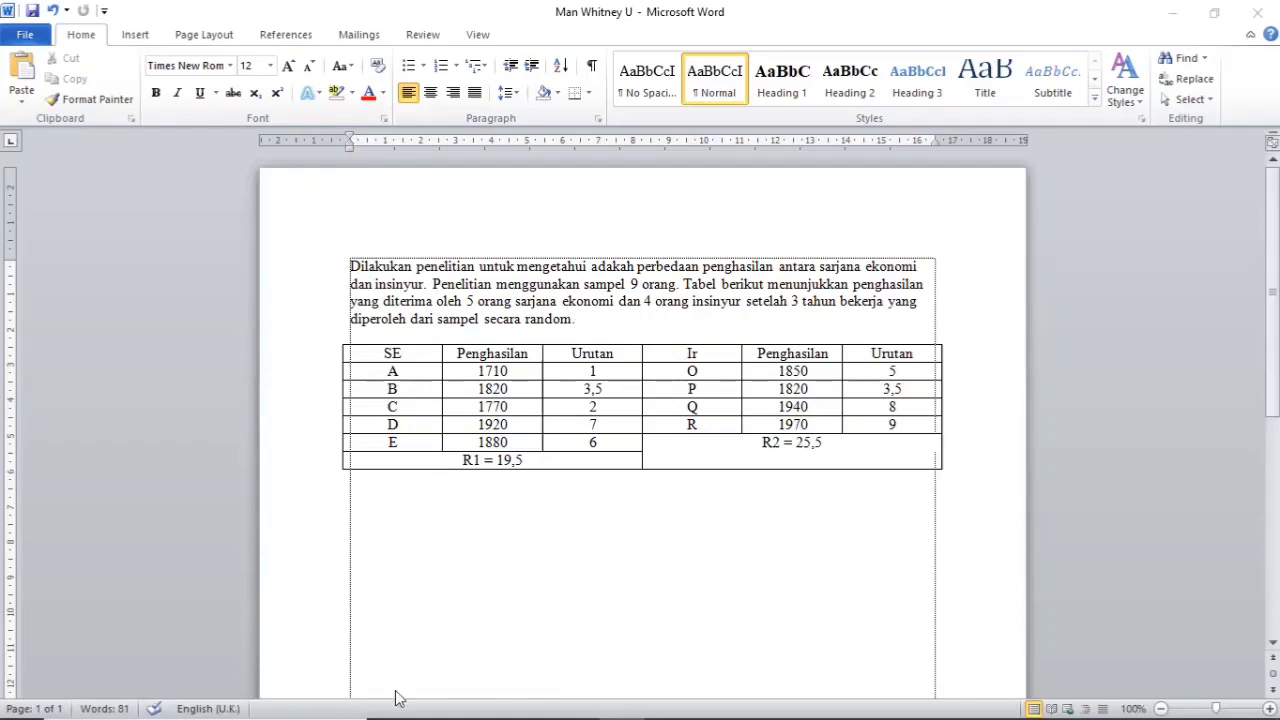
Step: Switch from the Word document to the SPSS Data Editor, check the value labels of kelompok and view the entered data
mouse_move(520, 680)
mouse_move(683, 699)
left_click(687, 563)
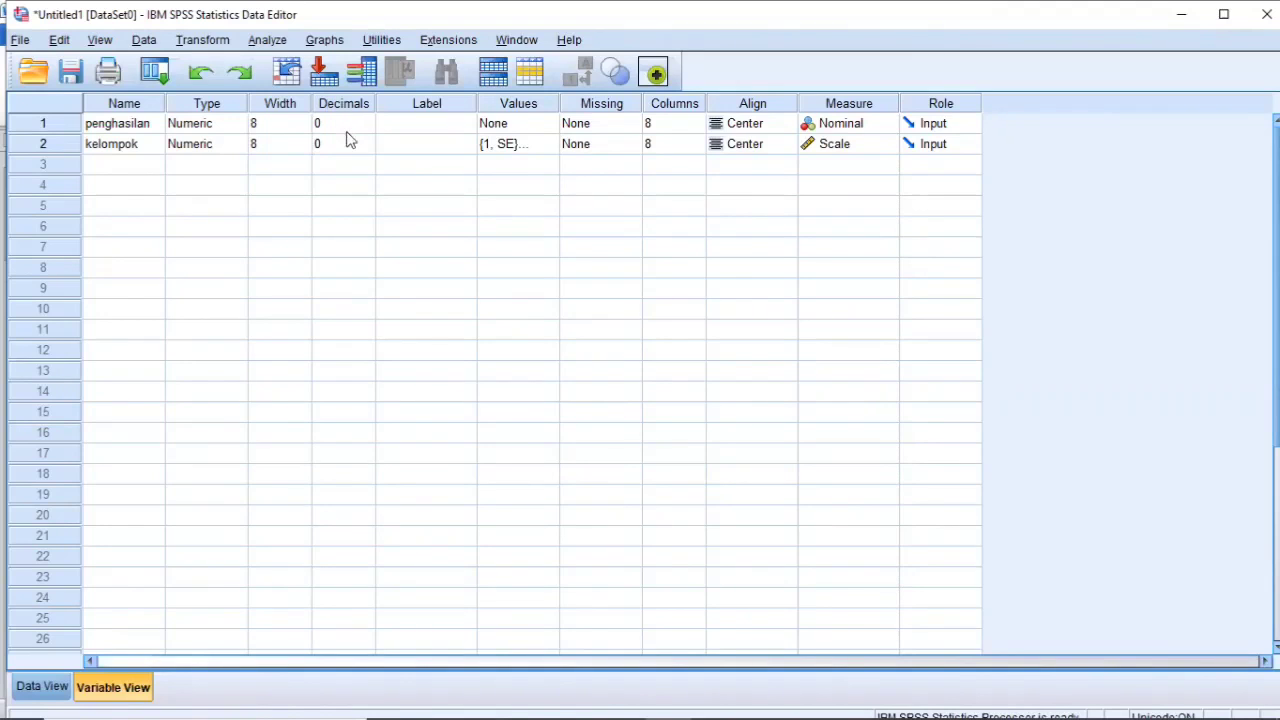
left_click(528, 148)
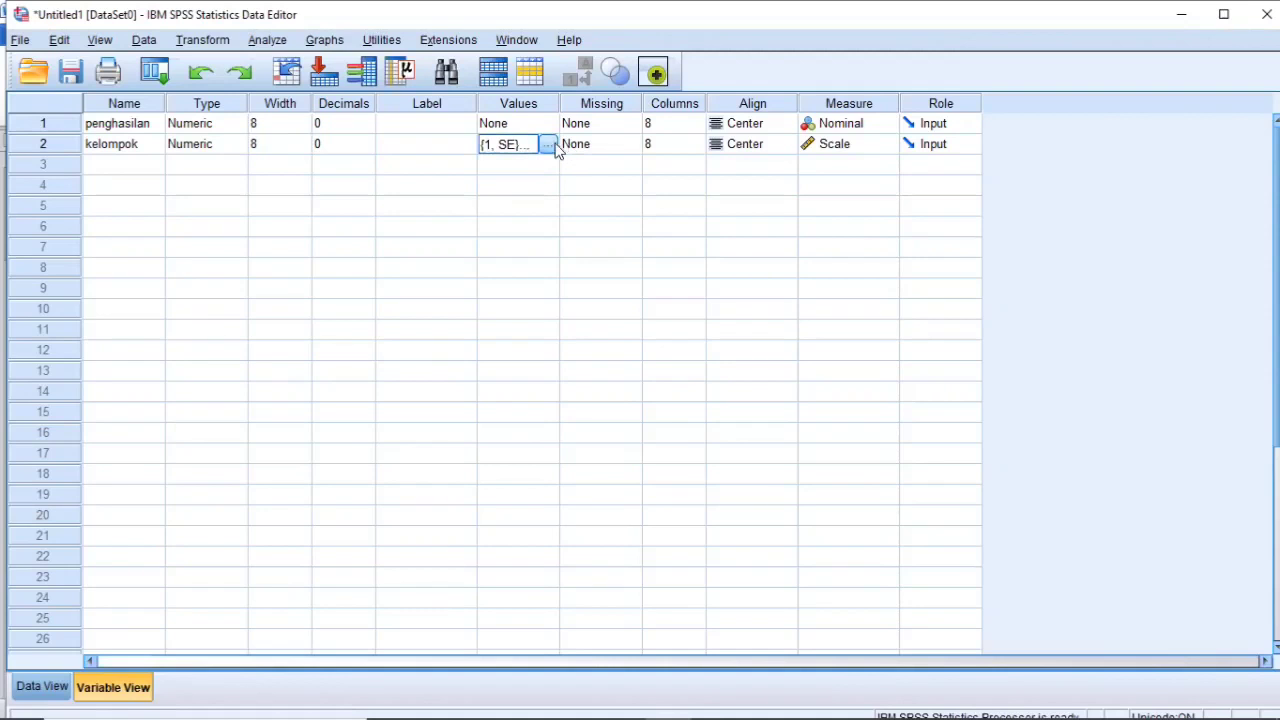
left_click(548, 145)
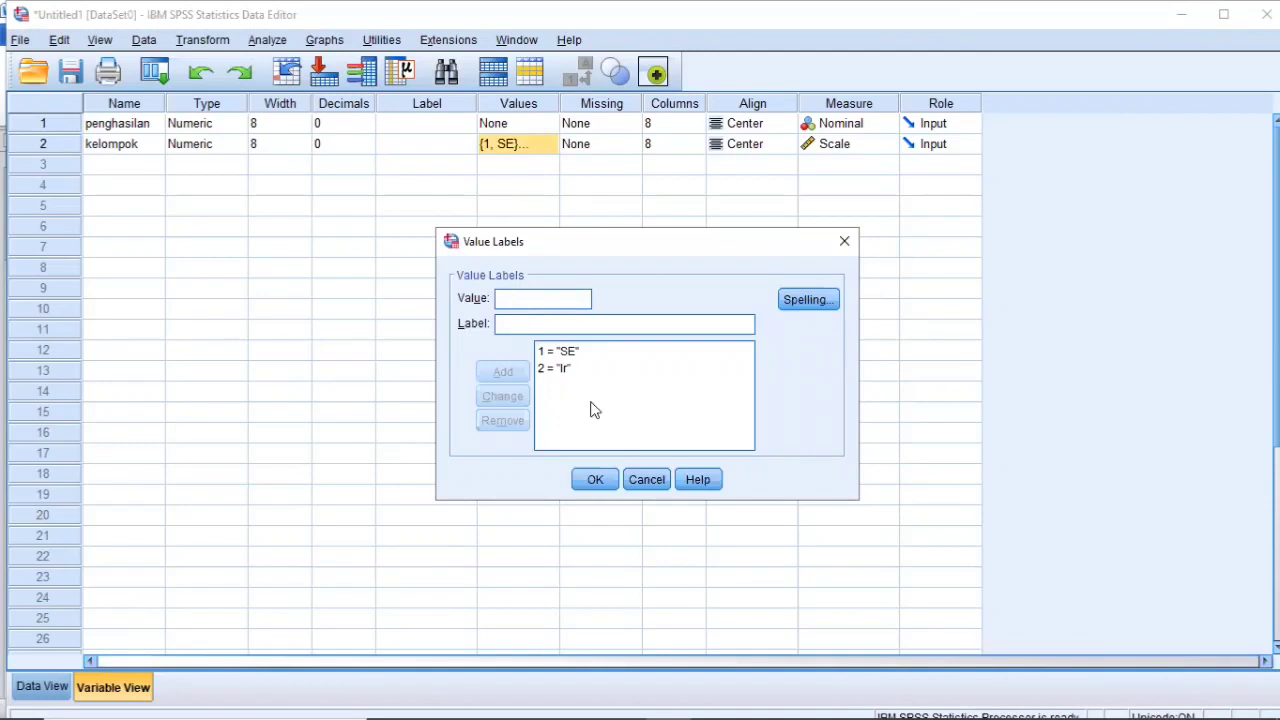
left_click(595, 481)
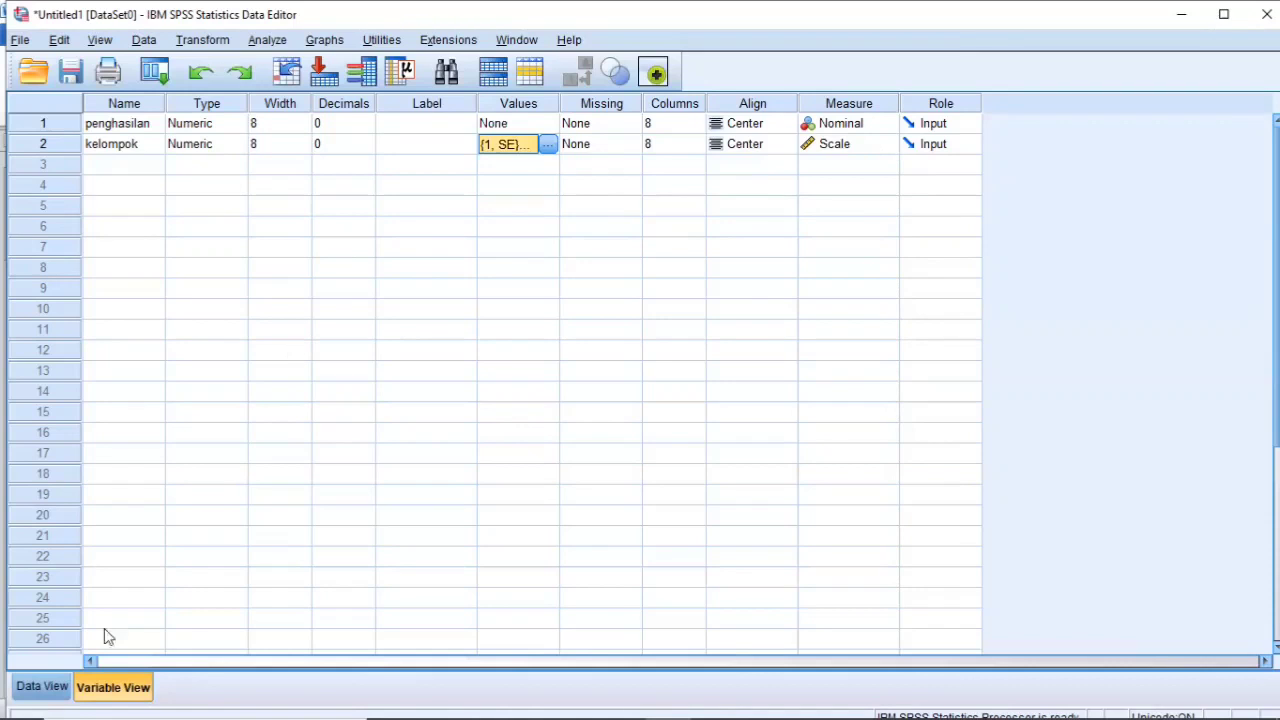
left_click(41, 690)
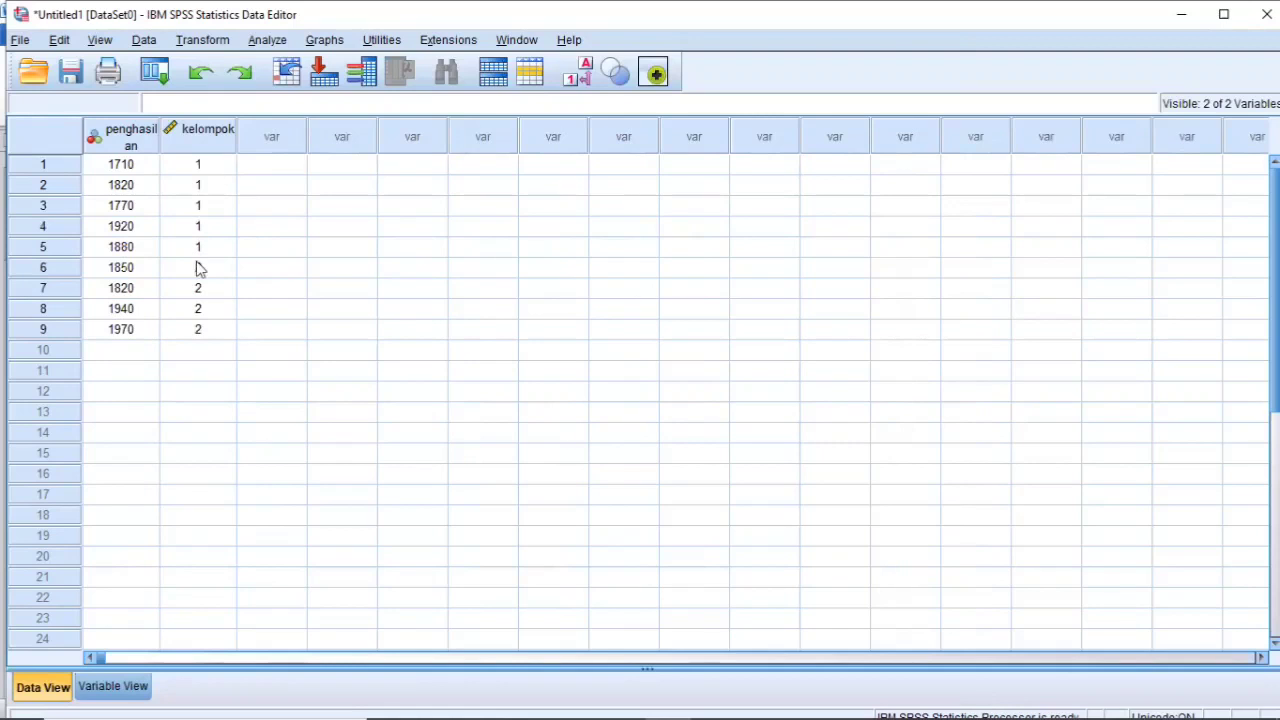
Step: Set up a legacy nonparametric two-independent-samples Mann-Whitney U test with penghasilan as test variable and kelompok as grouping variable
left_click(278, 40)
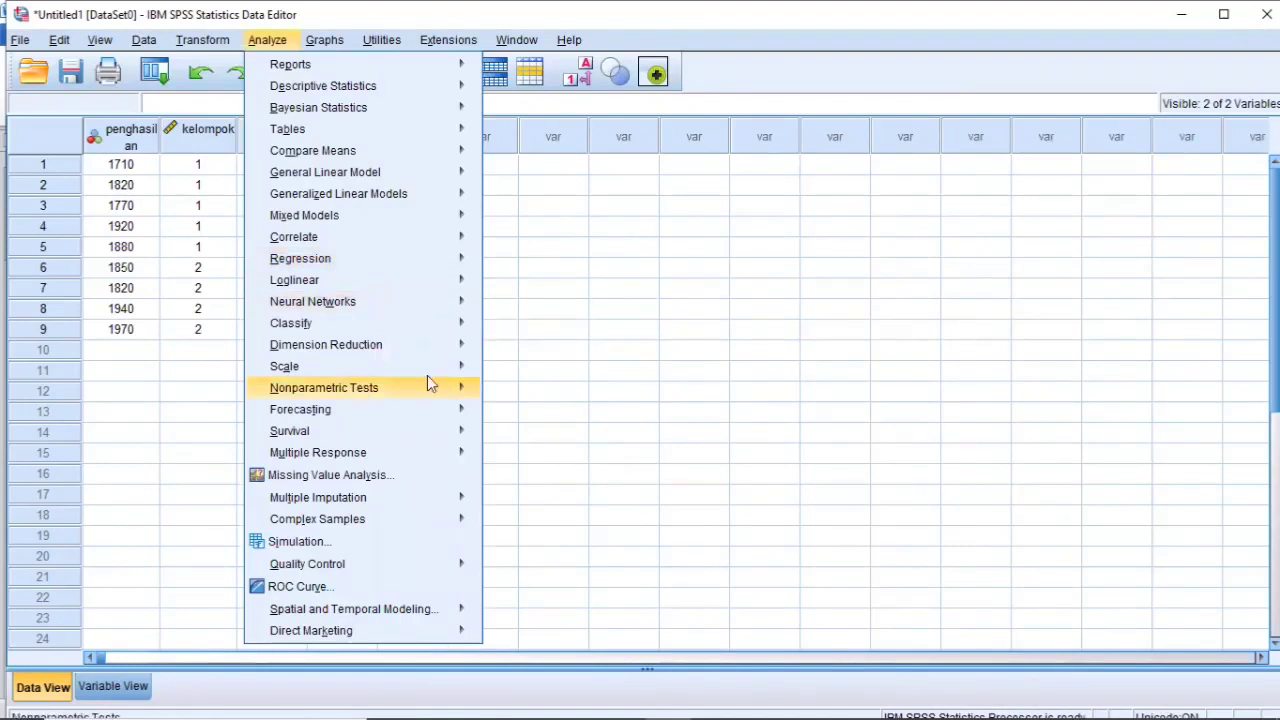
mouse_move(456, 388)
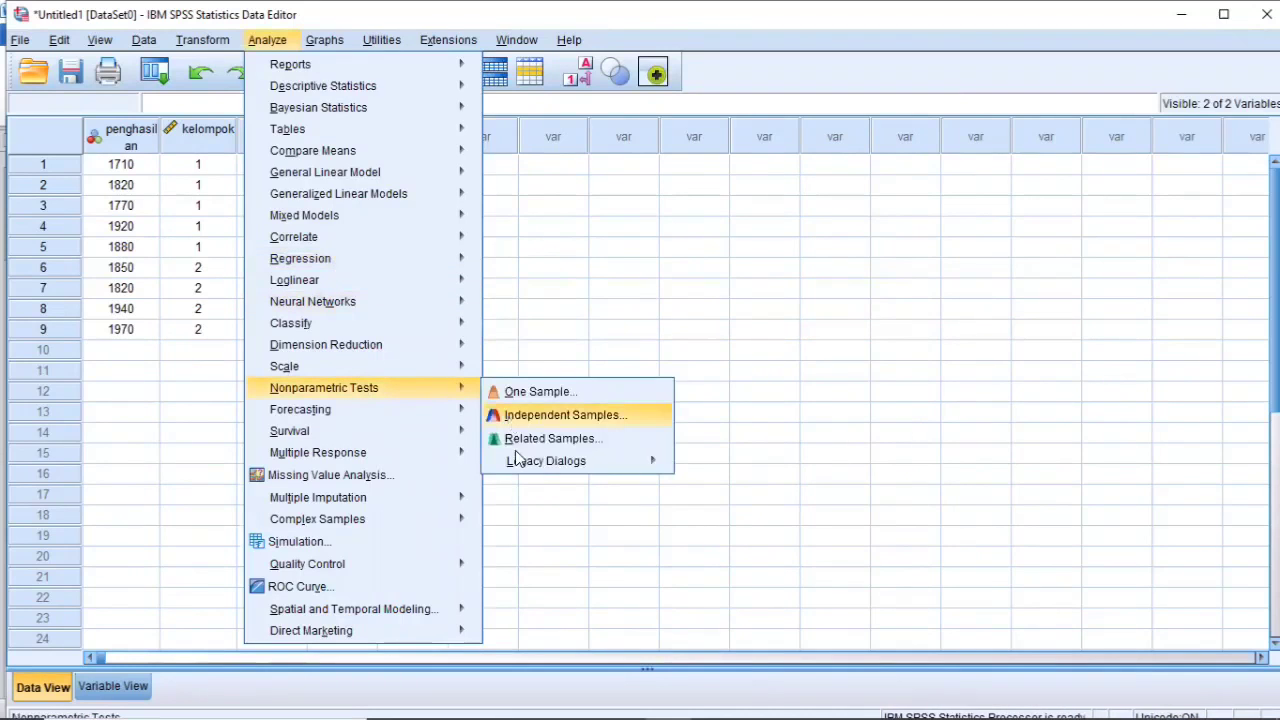
mouse_move(567, 463)
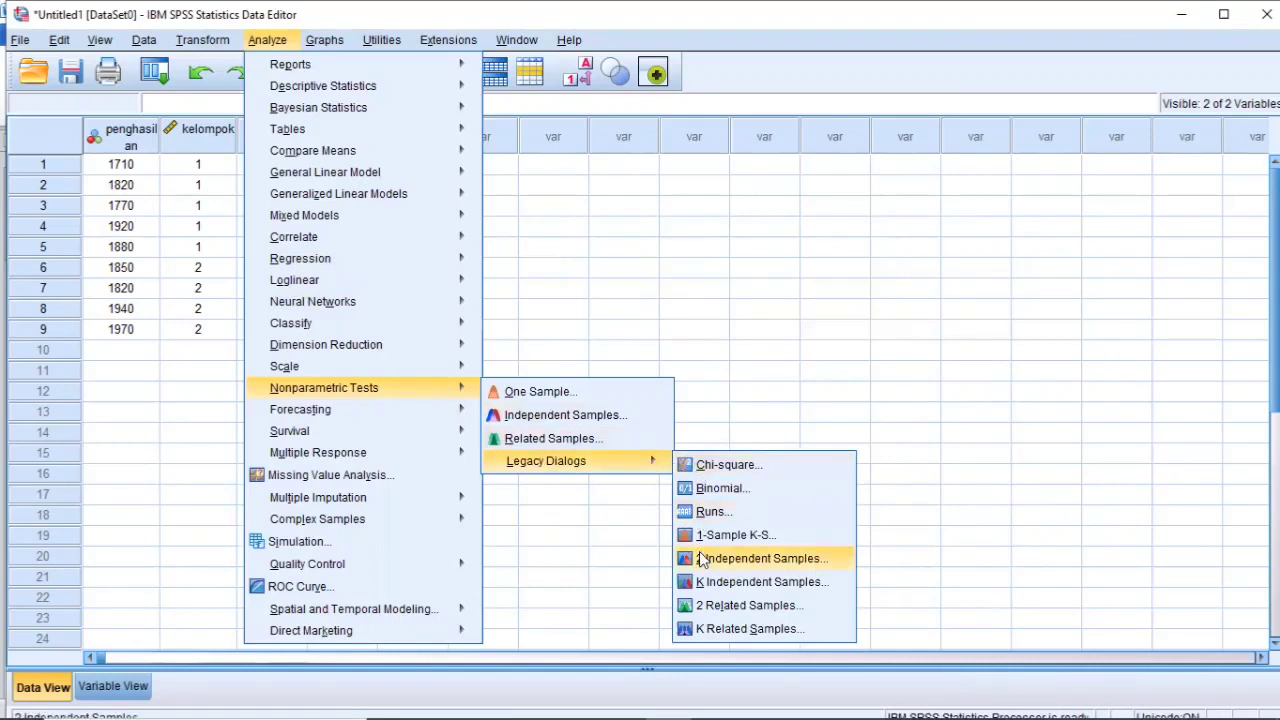
left_click(699, 556)
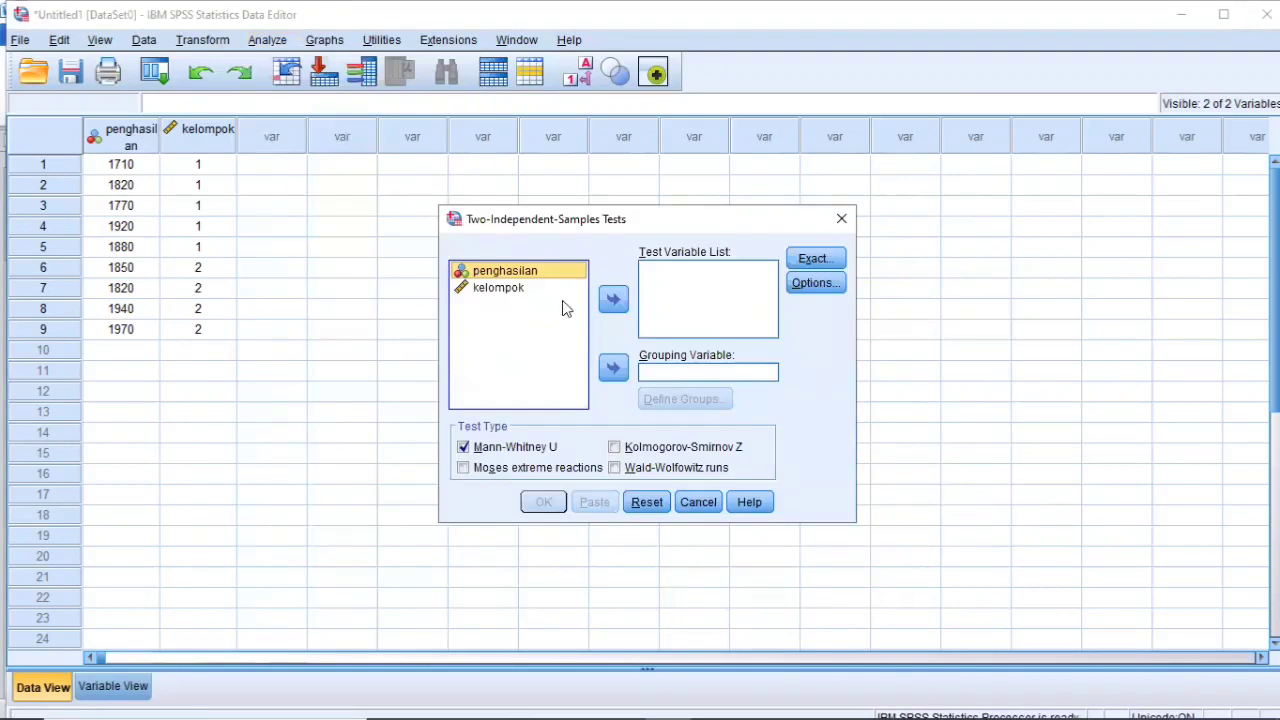
left_click(613, 302)
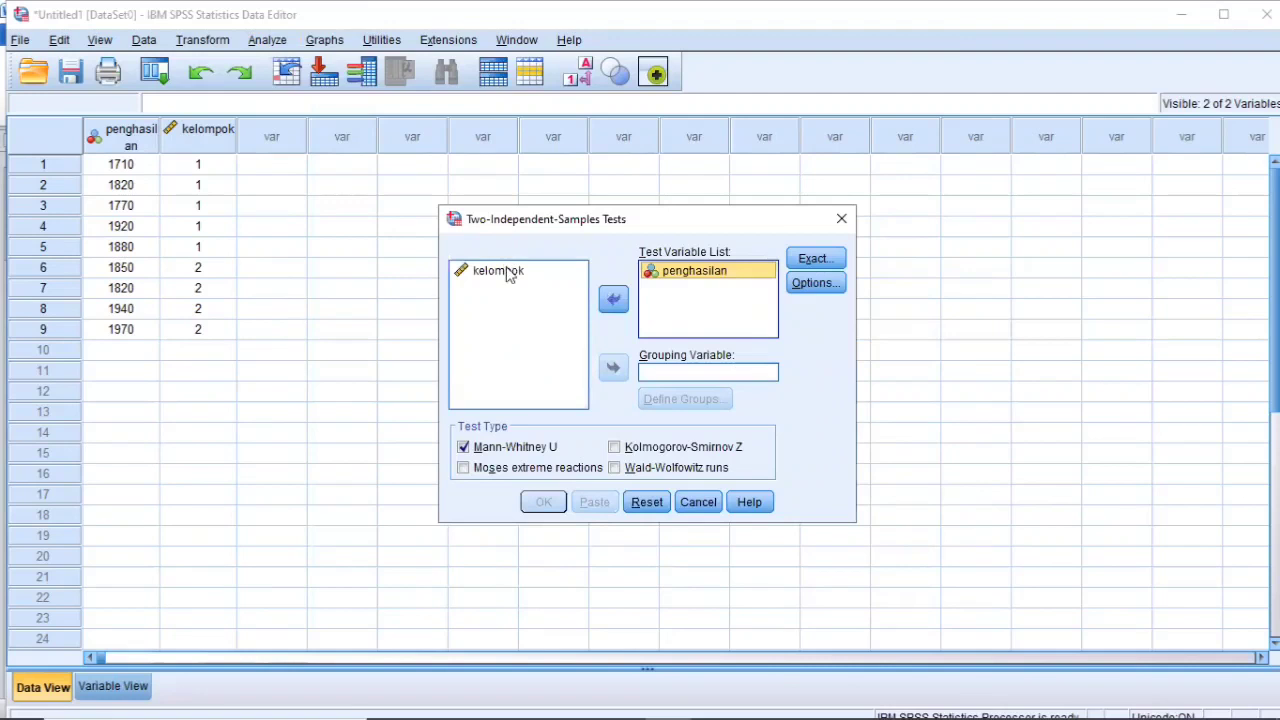
left_click(508, 272)
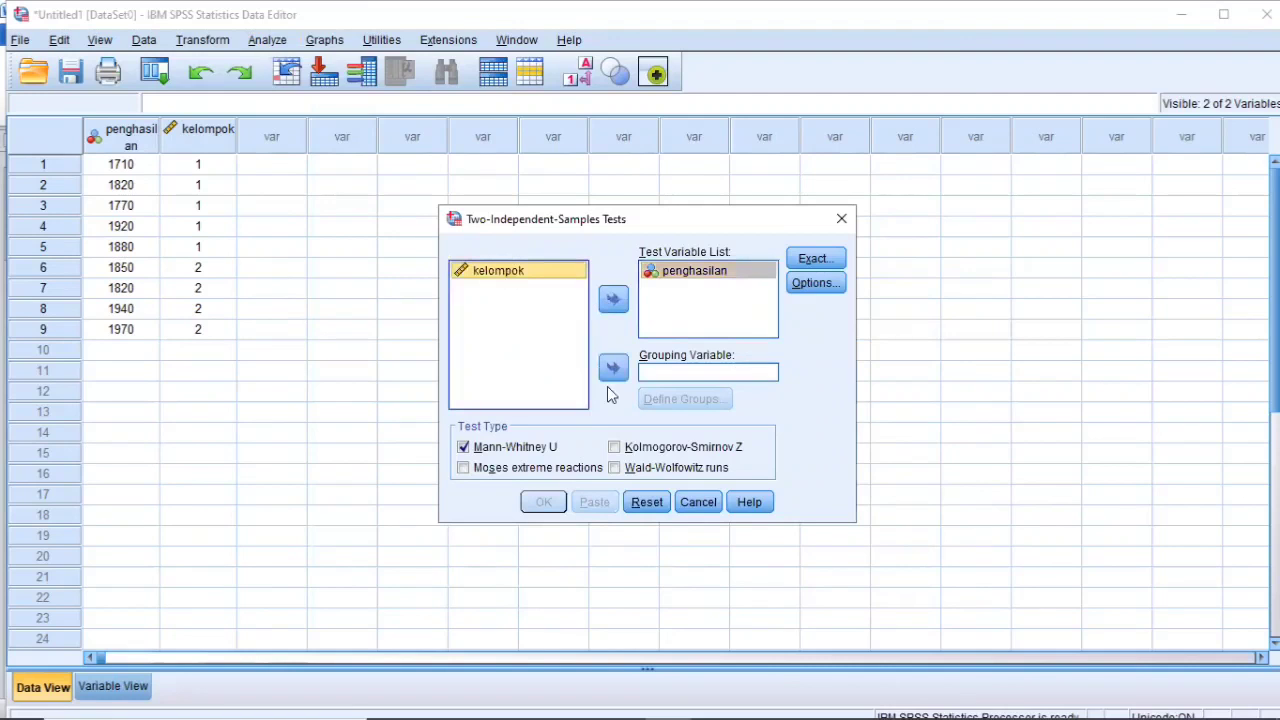
left_click(612, 378)
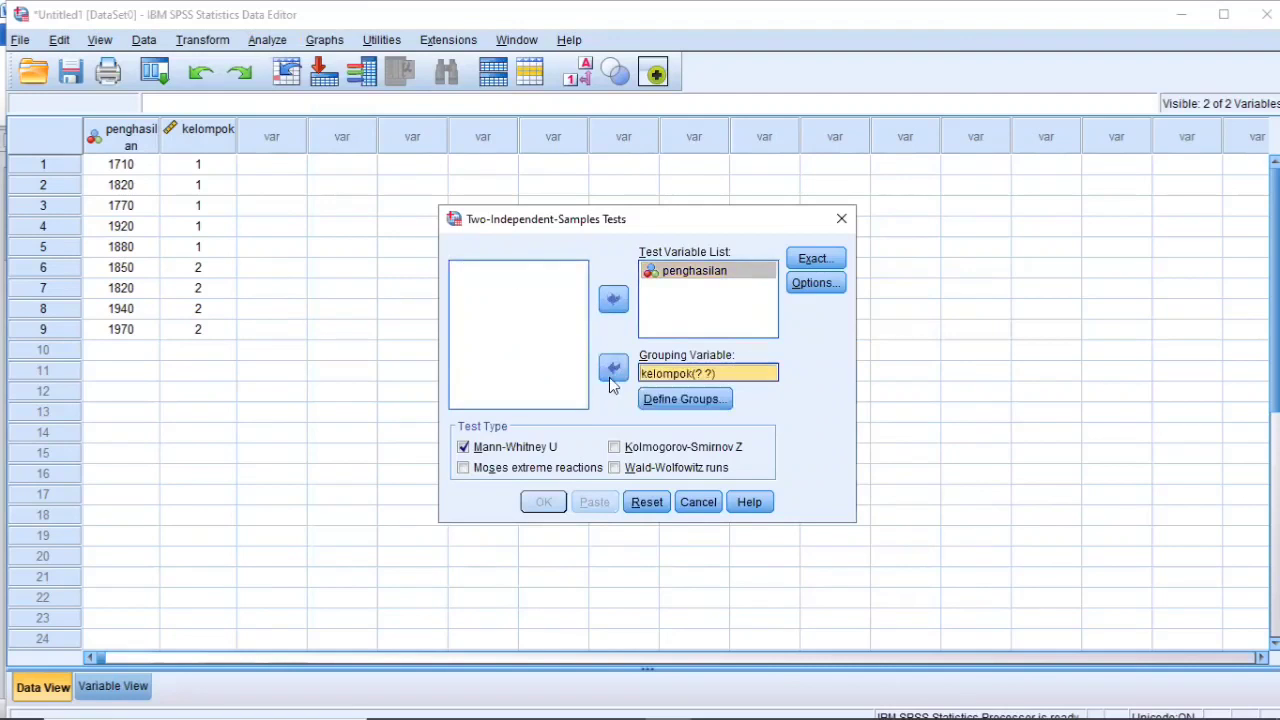
Step: Define the kelompok groups as 1 and 2 and run the Mann-Whitney U test
left_click(724, 405)
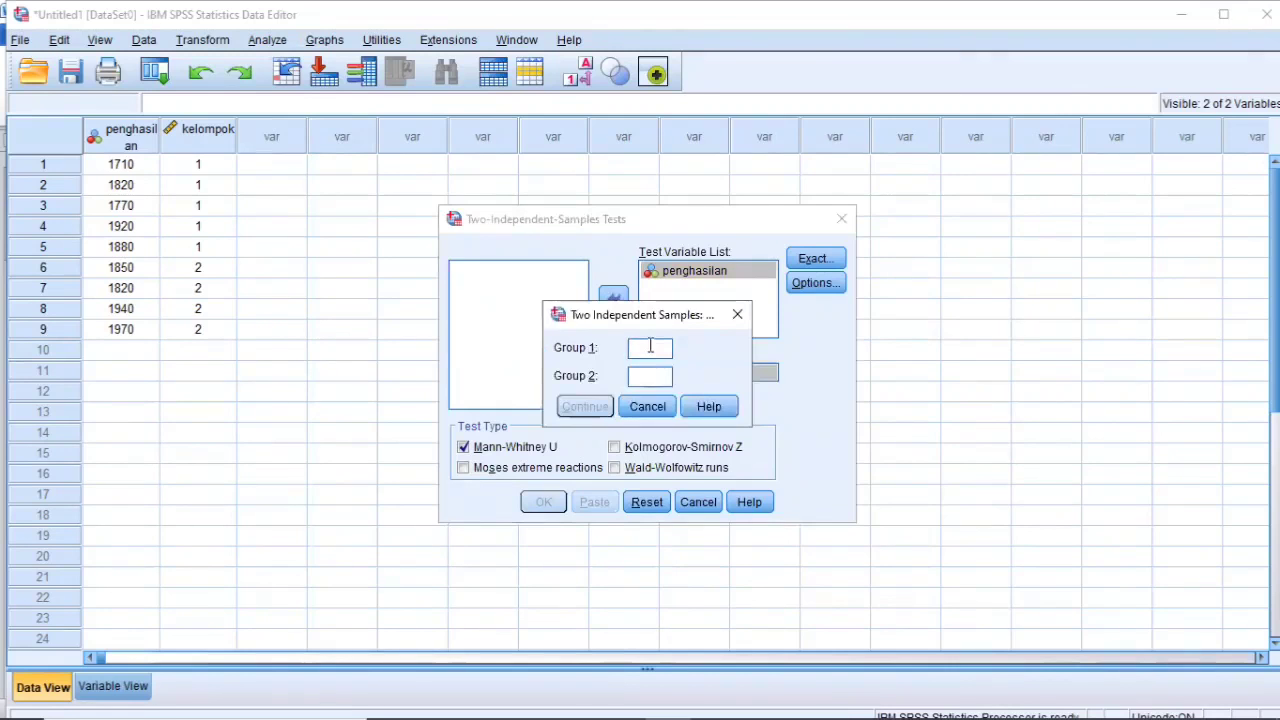
type("1")
left_click(650, 375)
type("2")
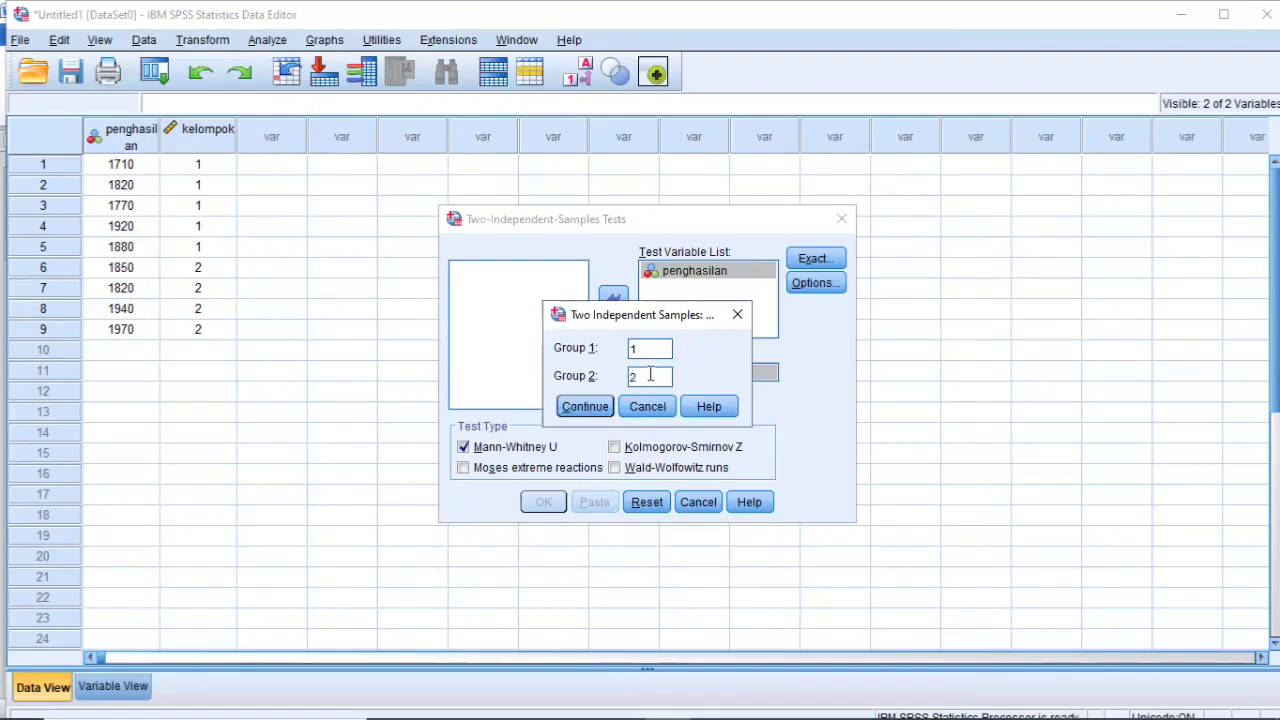
left_click(585, 408)
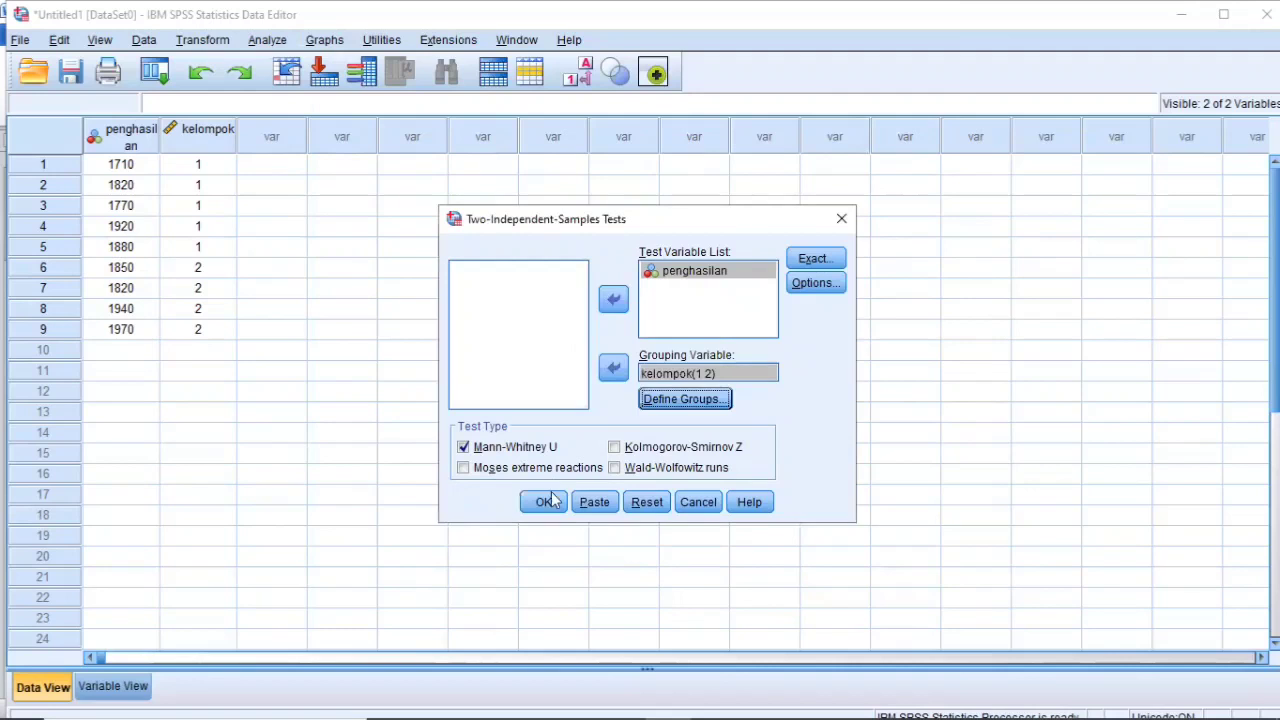
left_click(546, 502)
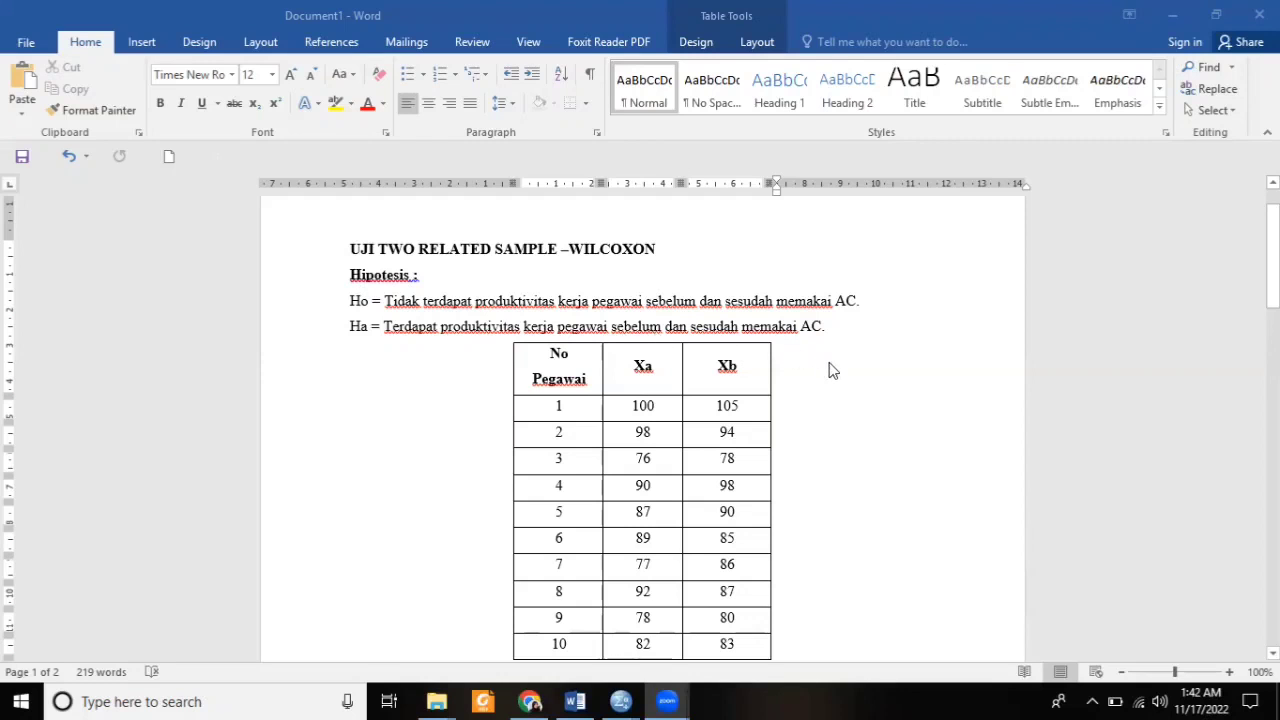
Step: Review the Wilcoxon hypotheses, Xa/Xb table and probability criteria in the Word document, and switch to the empty SPSS Data Editor
scroll(829, 368, "down", 1)
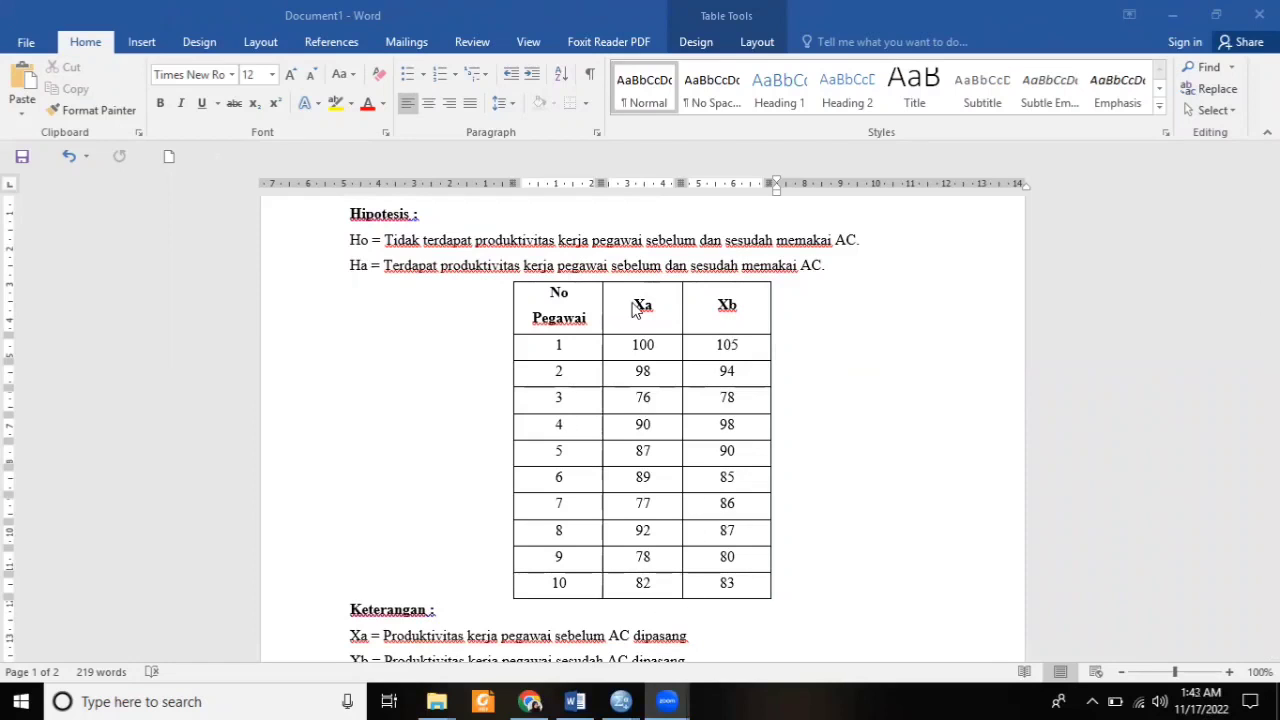
scroll(751, 329, "down", 3)
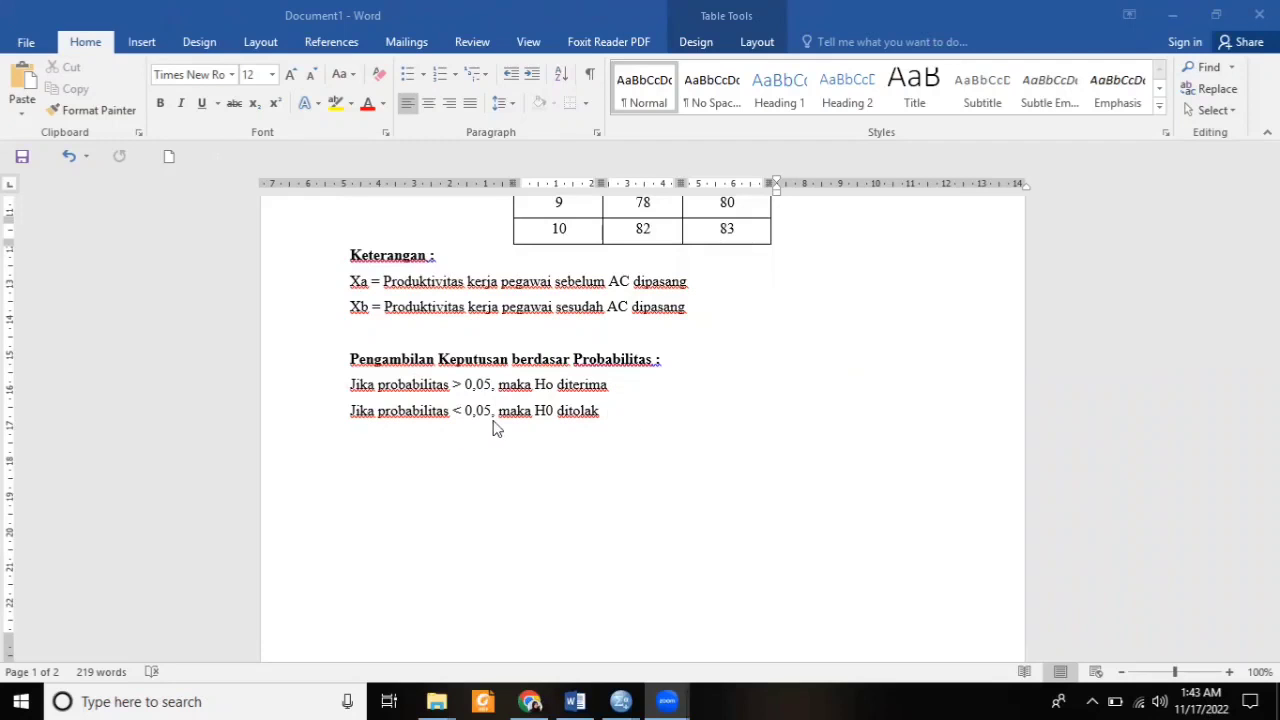
scroll(670, 423, "up", 2)
scroll(668, 422, "up", 5)
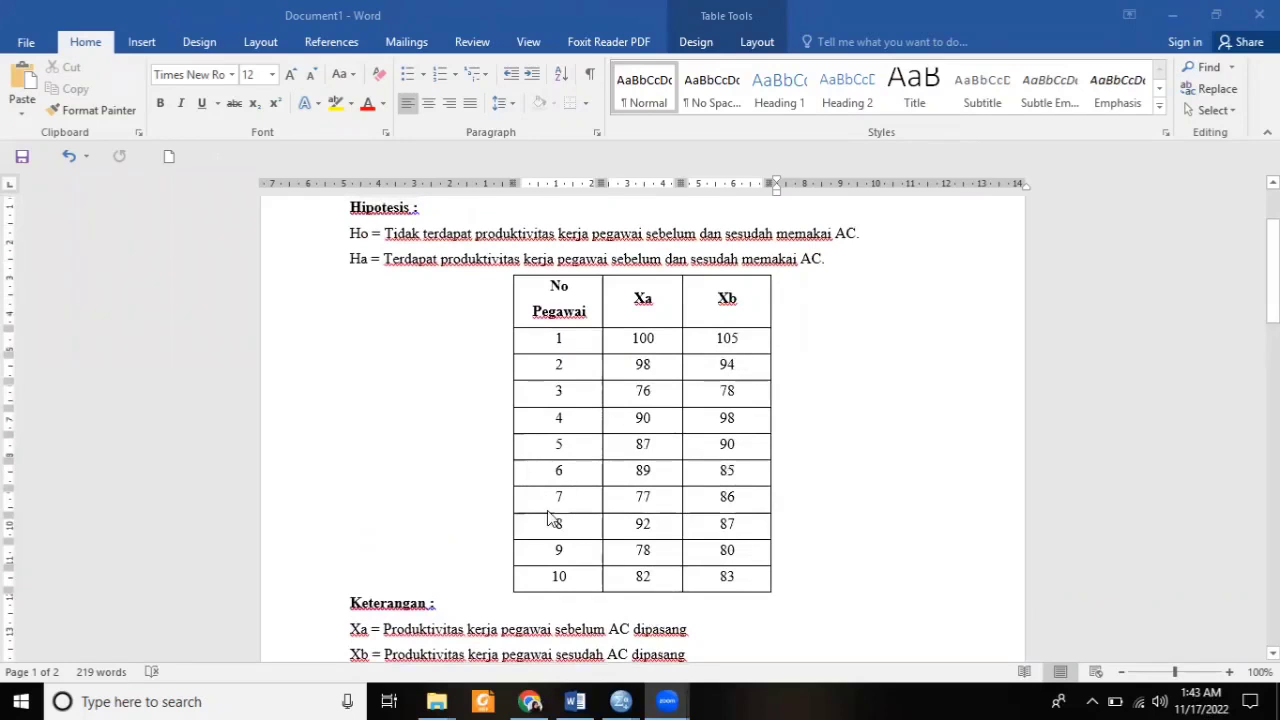
mouse_move(613, 700)
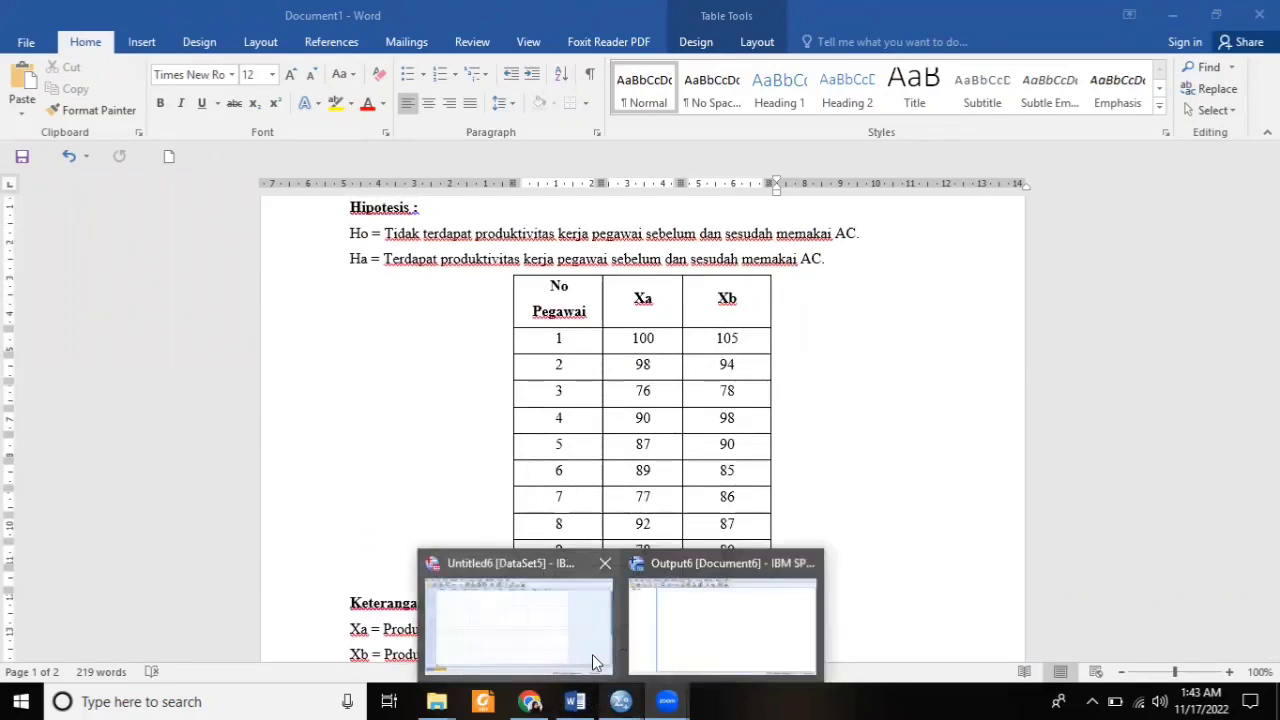
left_click(594, 660)
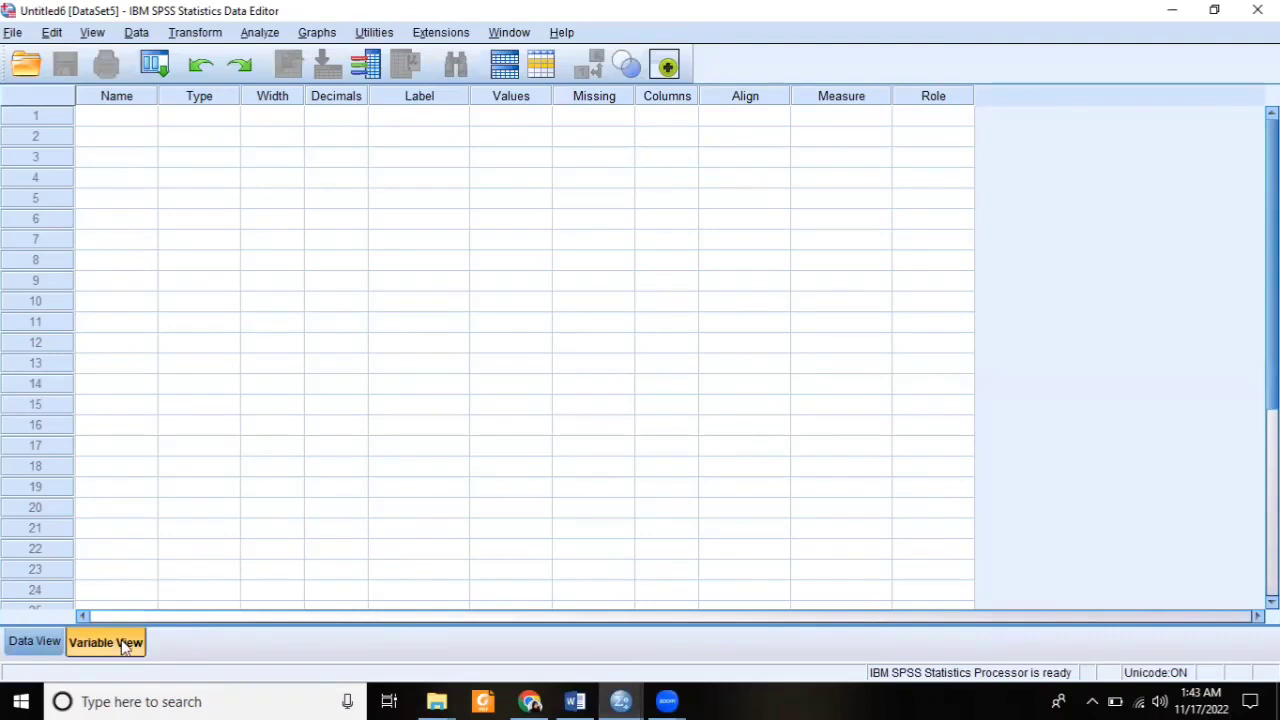
Step: Define a numeric variable Xa with 0 decimals, center alignment and ordinal measure
left_click(146, 123)
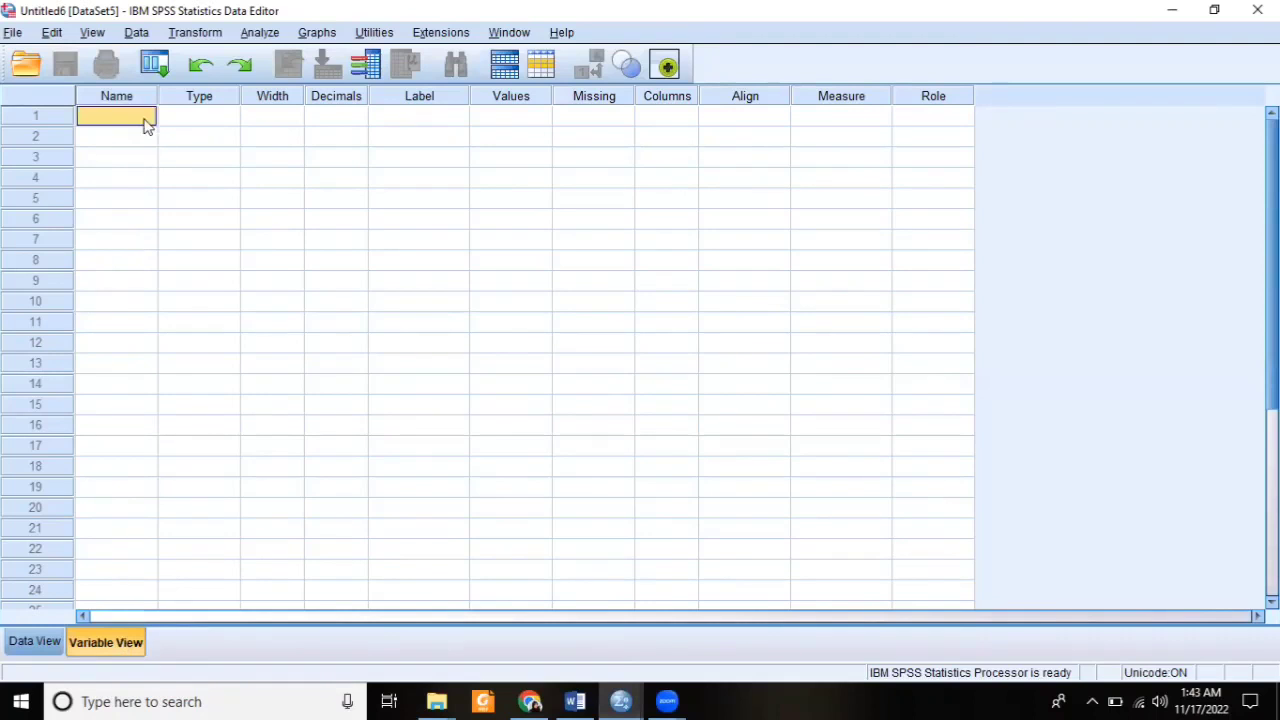
type("Xa")
left_click(200, 125)
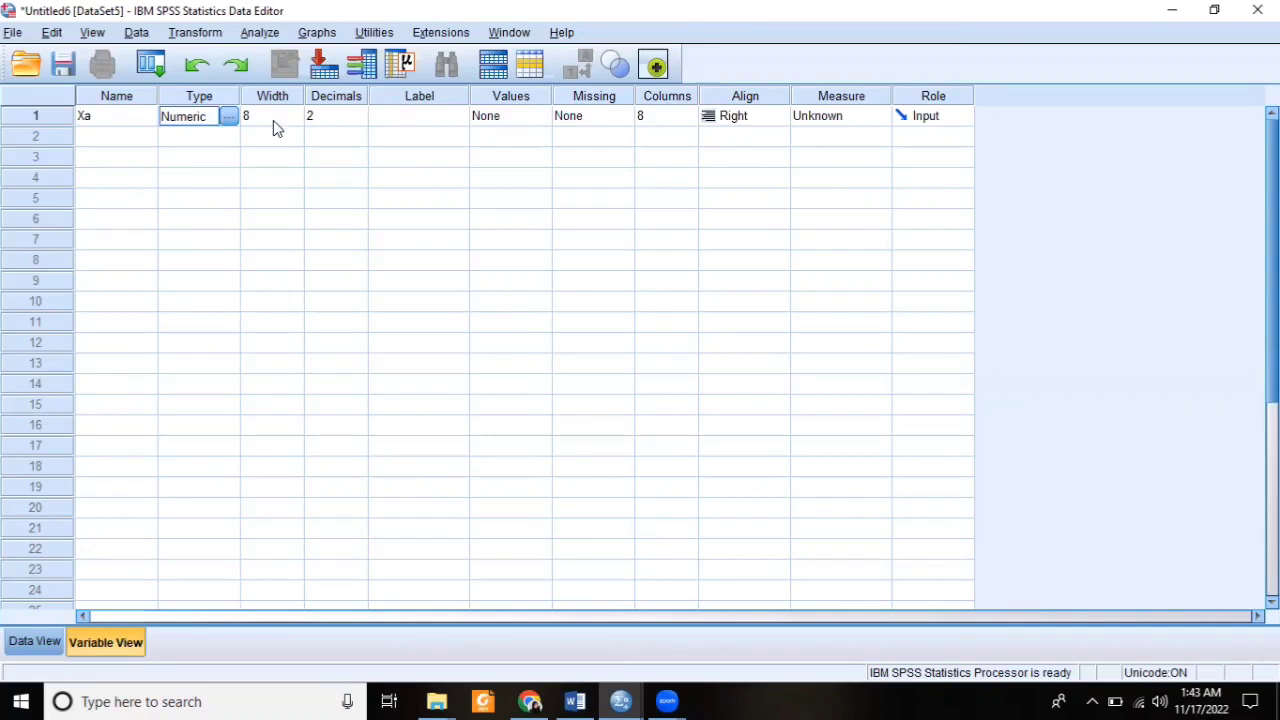
left_click(343, 118)
left_click(359, 120)
left_click(359, 120)
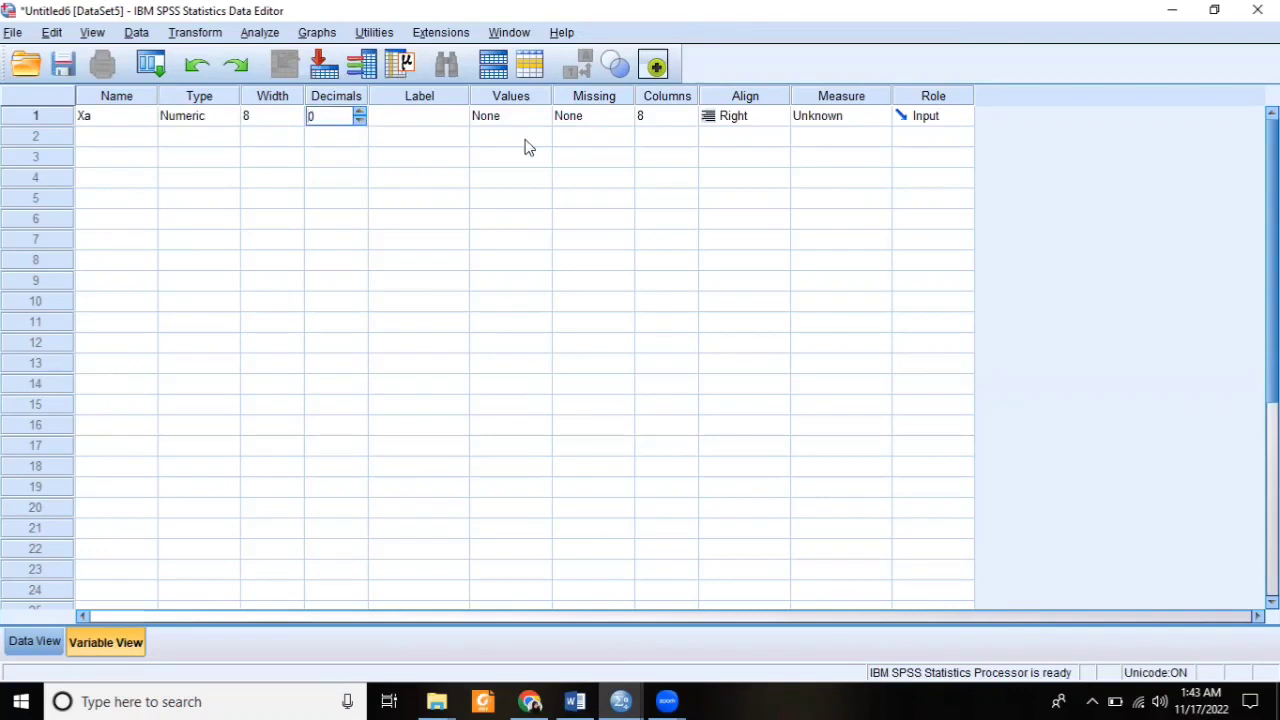
left_click(734, 120)
left_click(740, 174)
left_click(843, 119)
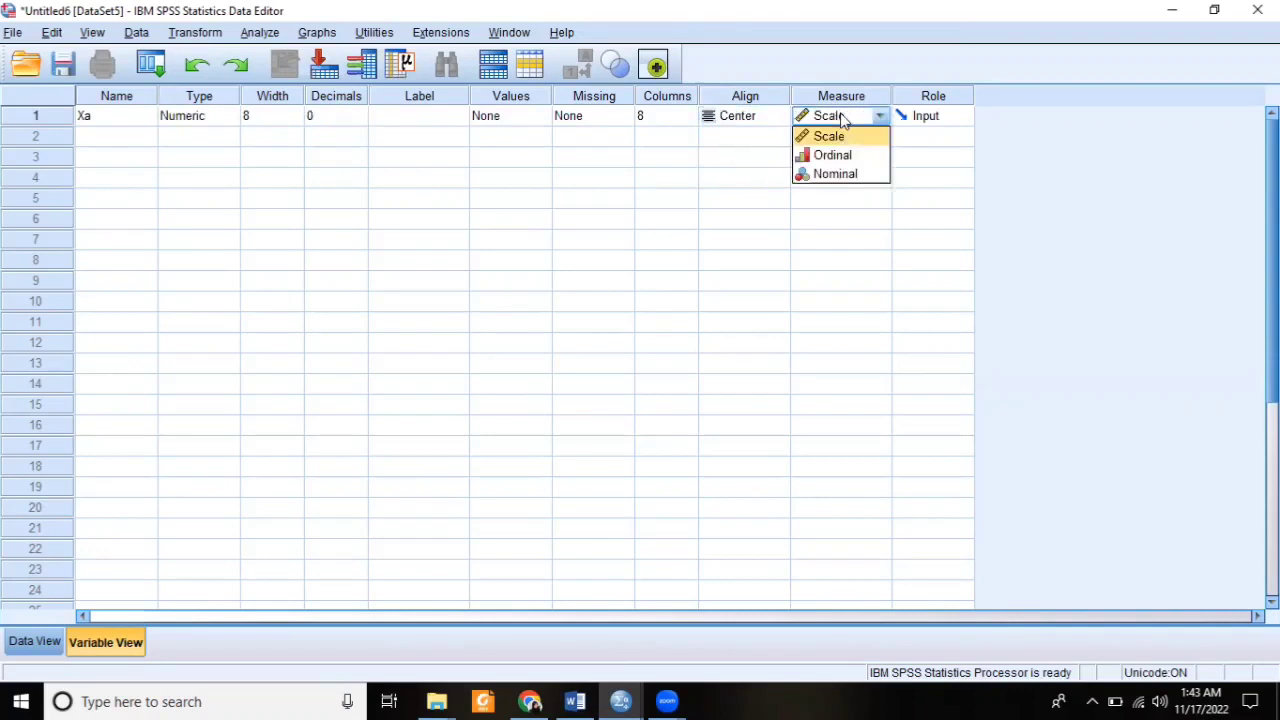
left_click(848, 155)
Step: Define a second numeric variable Xb with 0 decimals, center alignment and ordinal measure
left_click(126, 144)
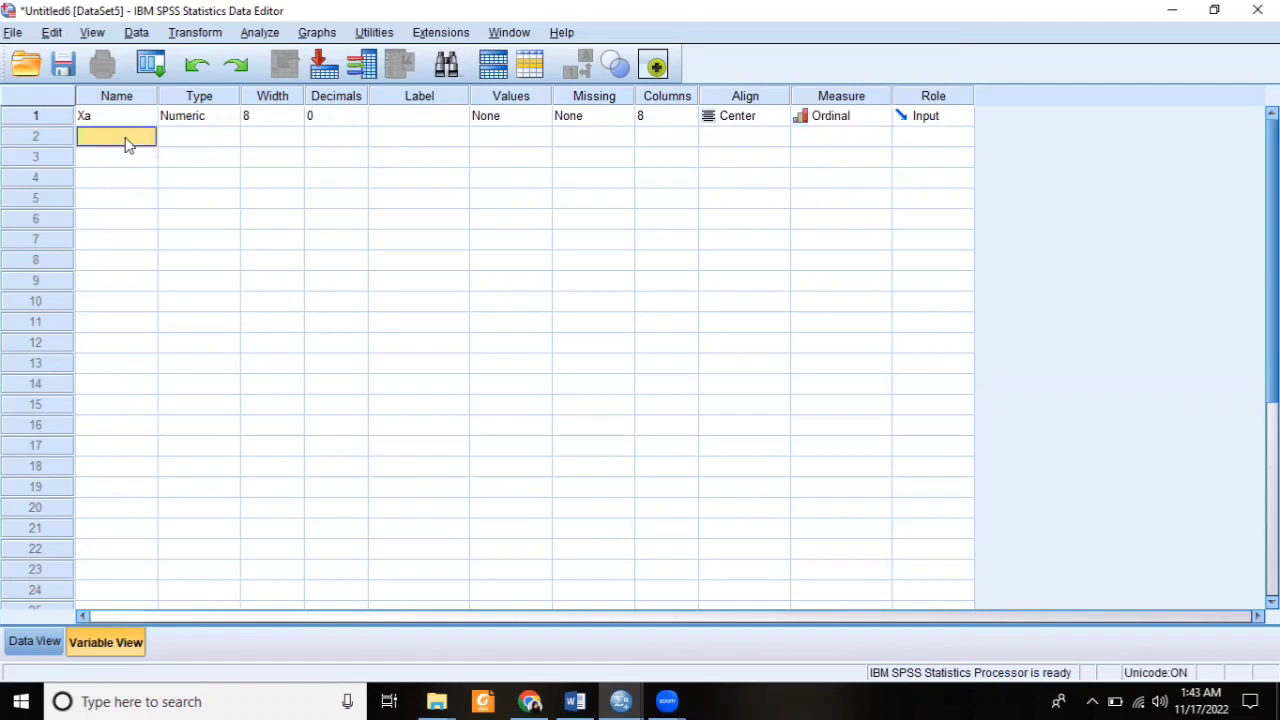
type("Xb")
double_click(228, 136)
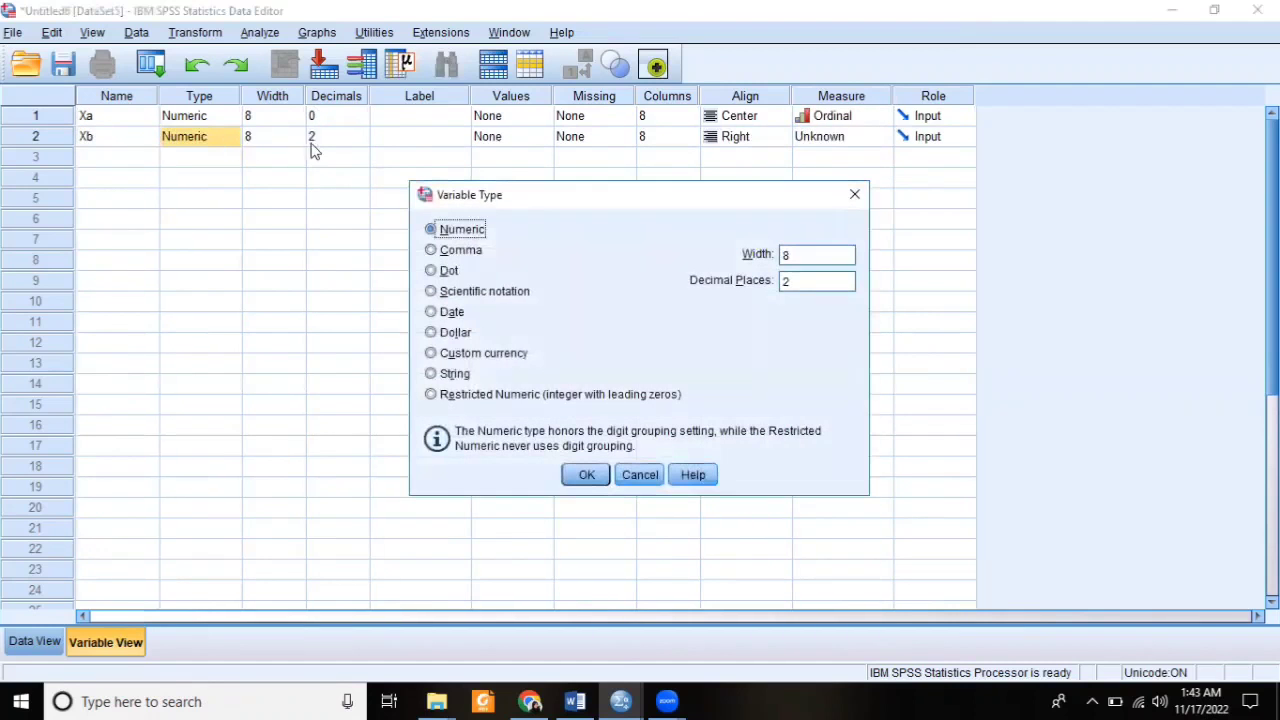
left_click(586, 474)
left_click(355, 138)
left_click(362, 132)
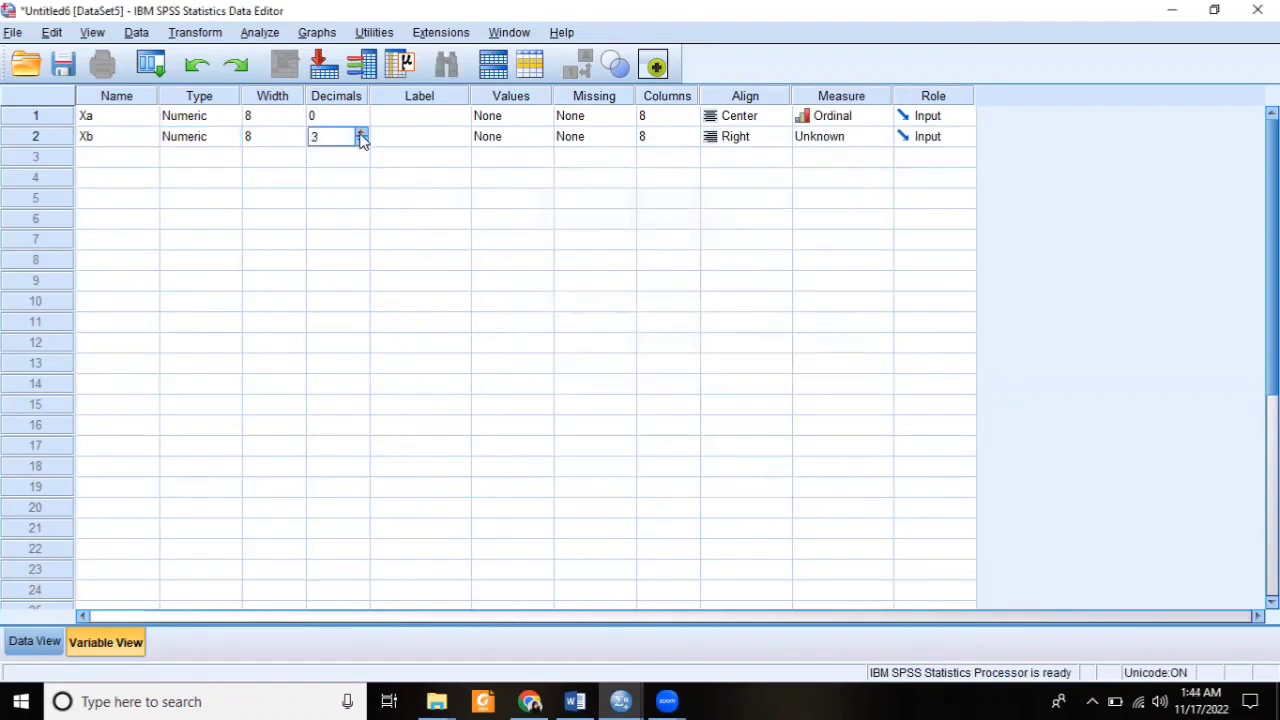
left_click(362, 141)
left_click(362, 141)
left_click(362, 141)
left_click(742, 140)
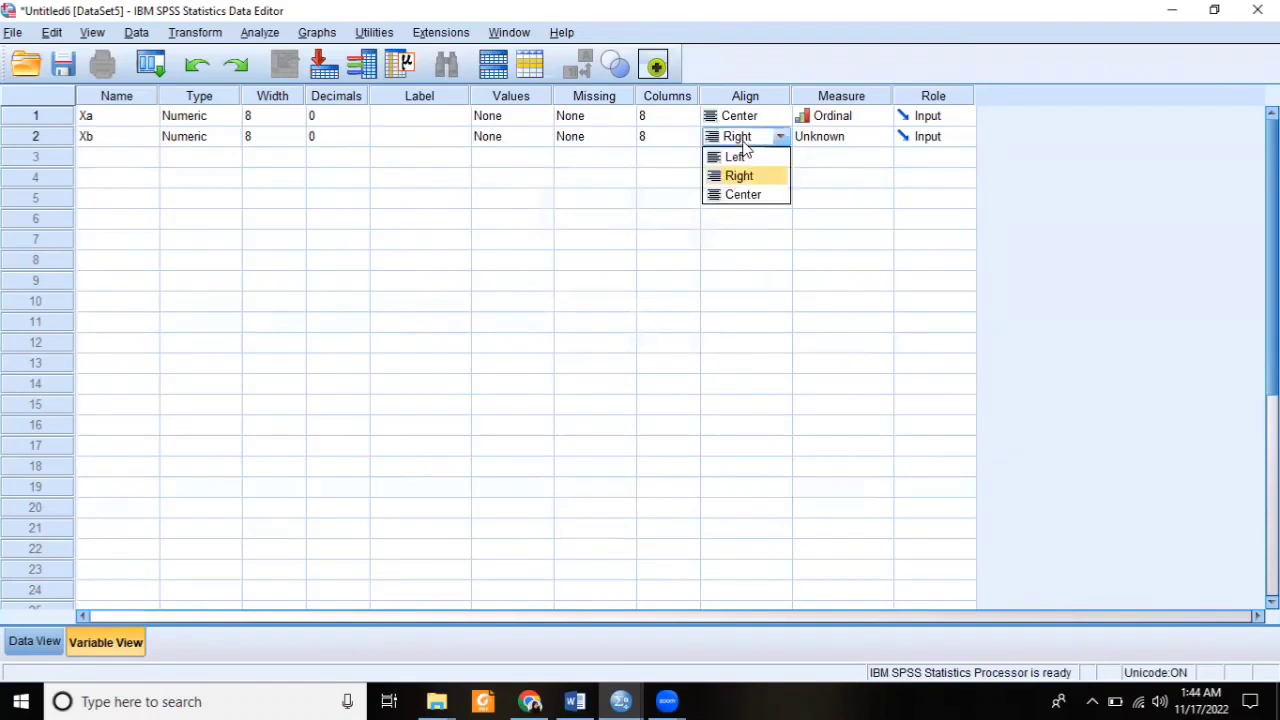
left_click(763, 197)
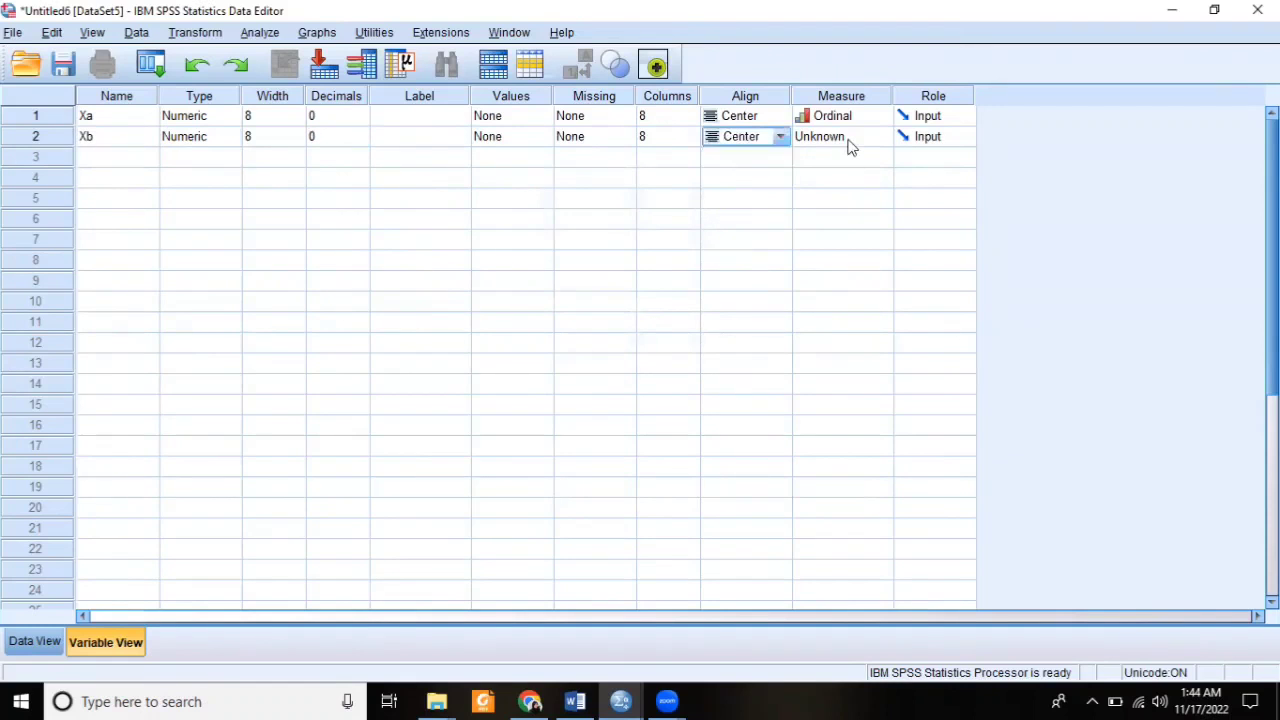
left_click(848, 140)
left_click(836, 176)
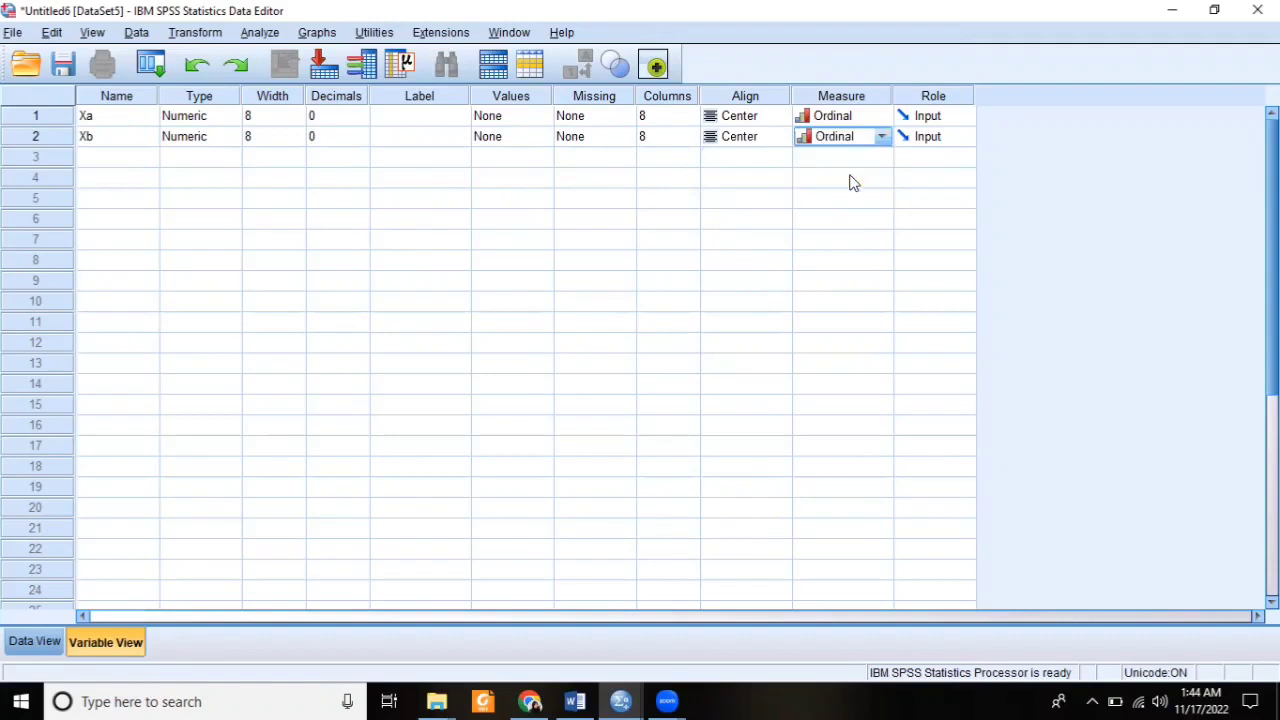
Step: Copy the ten rows of Xa and Xb values from the Word table into the SPSS data grid, starting at the first Xa cell
left_click(31, 645)
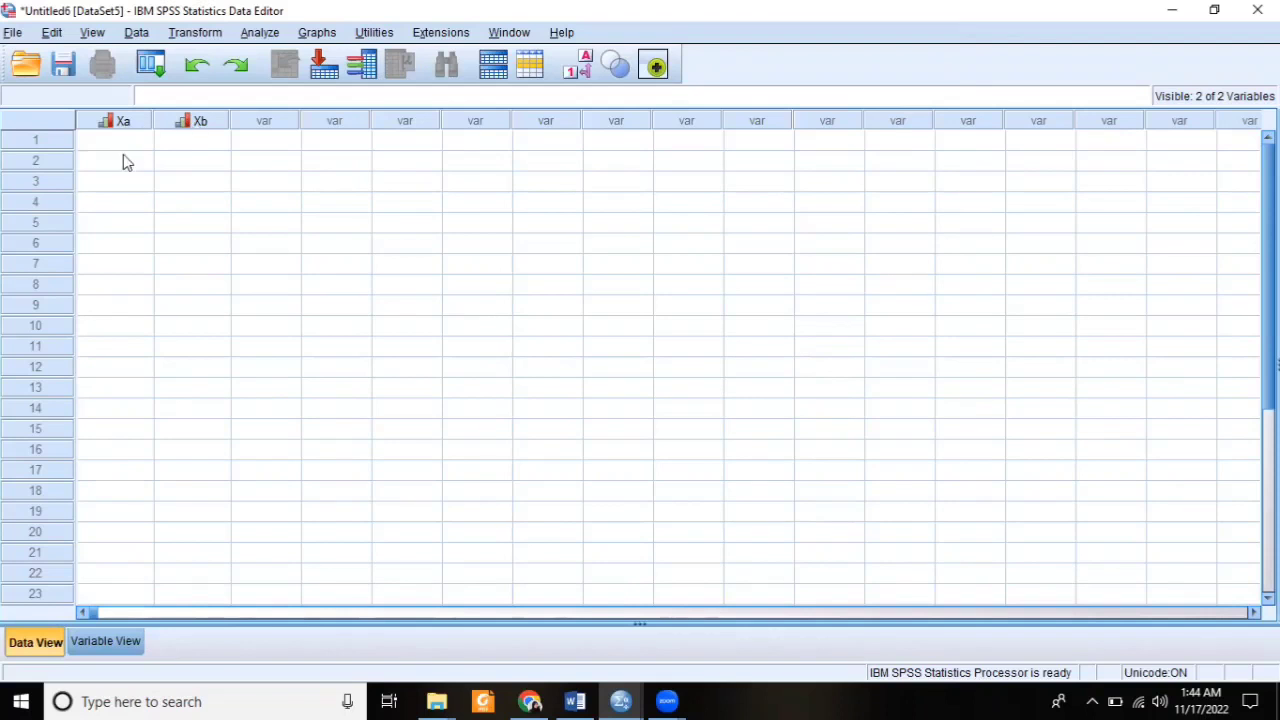
left_click(578, 700)
mouse_move(614, 342)
left_mouse_down()
mouse_move(709, 415)
mouse_move(740, 595)
left_mouse_up()
key("super+c")
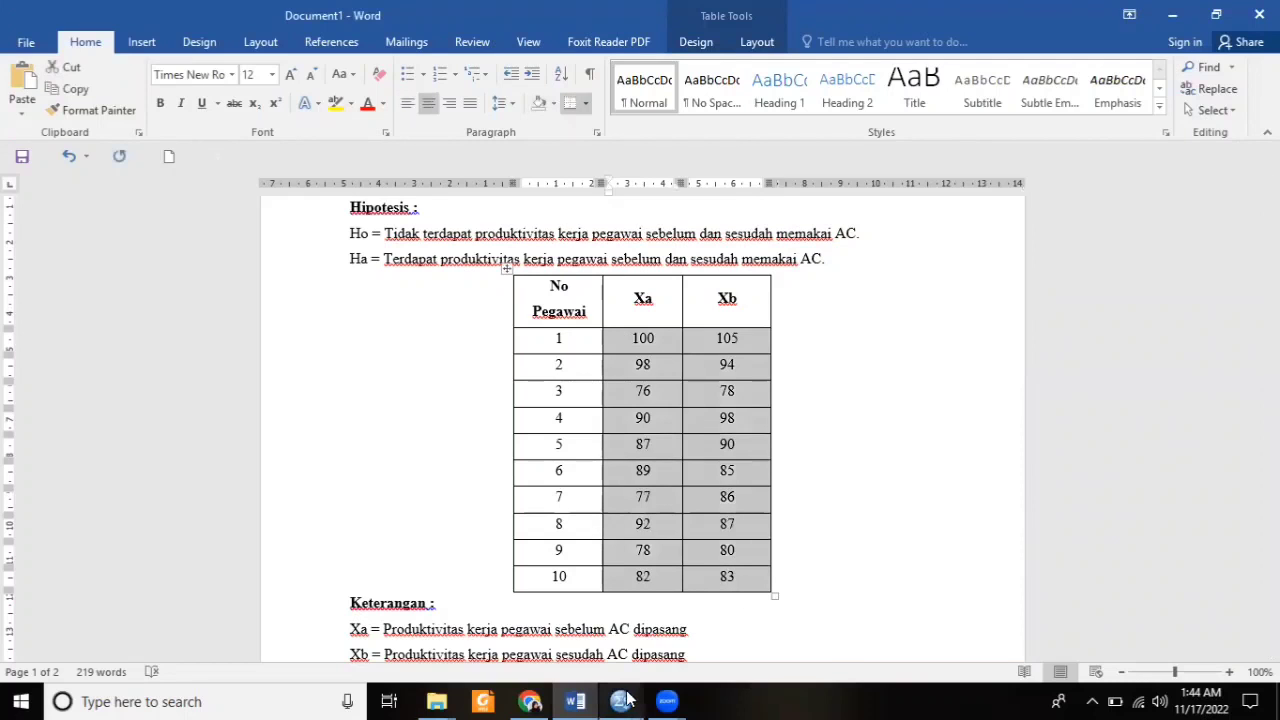
mouse_move(621, 701)
left_click(521, 634)
left_click(129, 143)
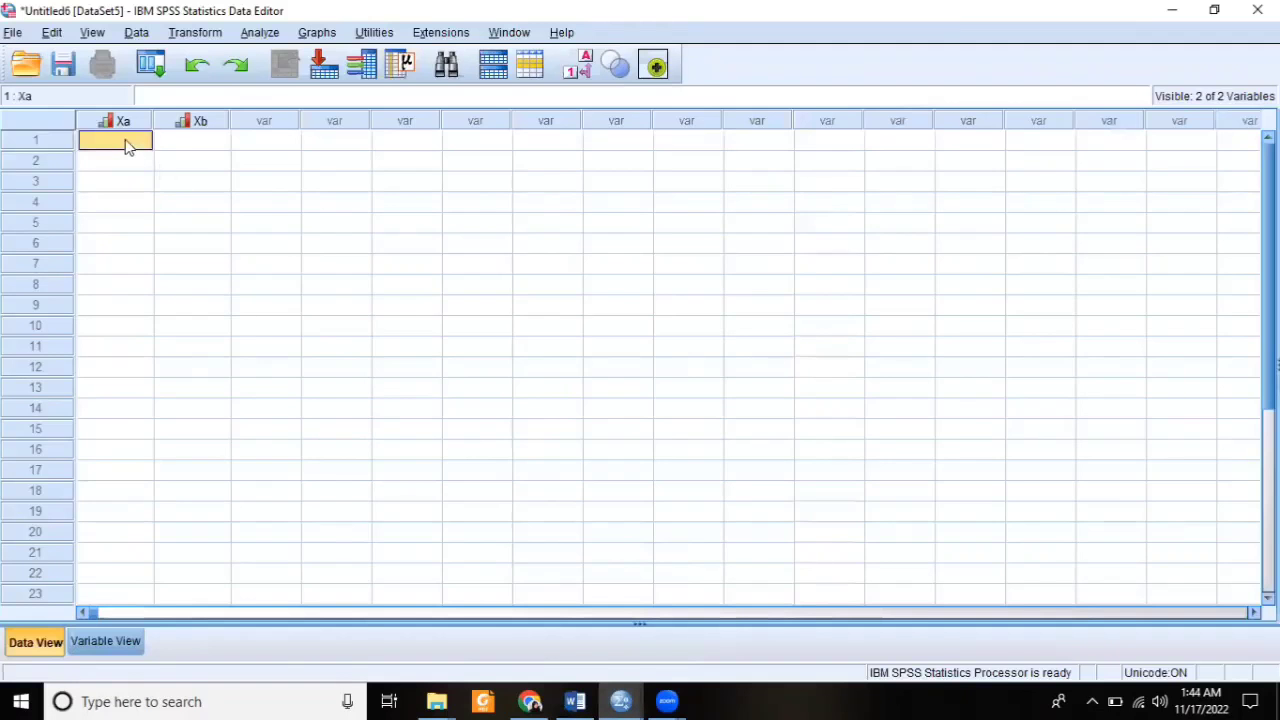
right_click(129, 143)
left_click(171, 250)
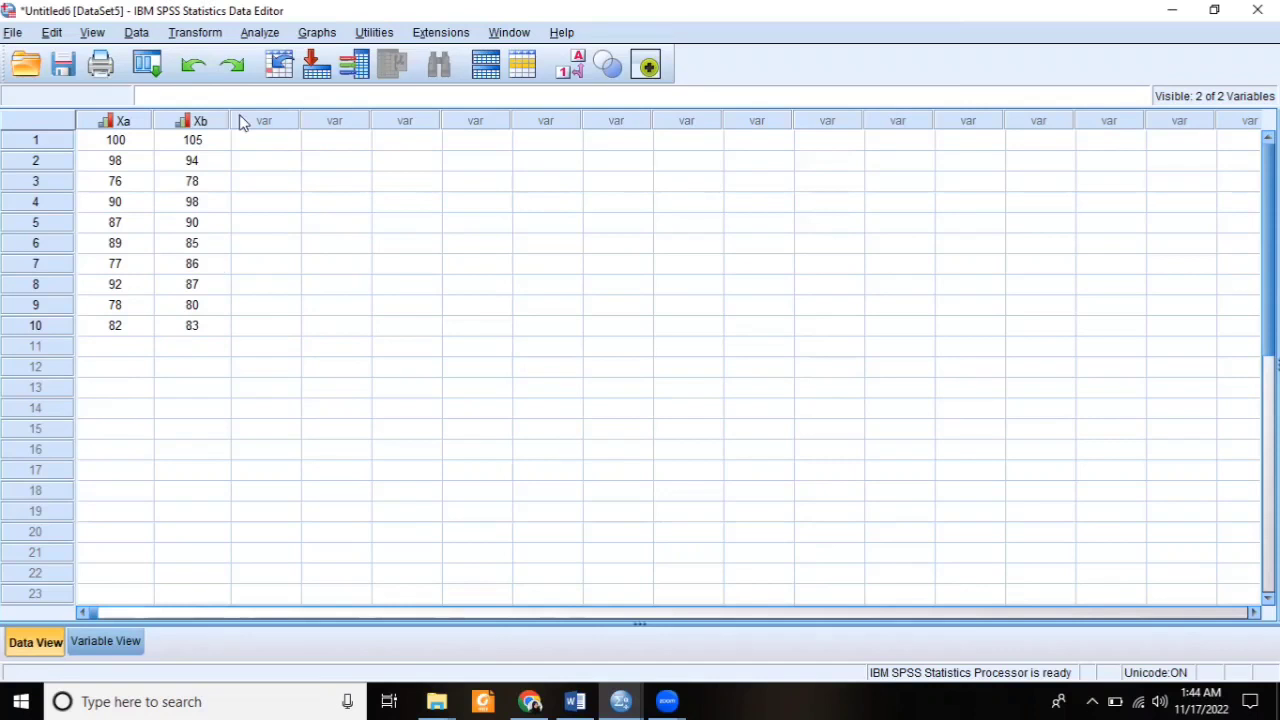
Step: Run a legacy nonparametric two-related-samples Wilcoxon test with Xa and Xb as the test pair
left_click(260, 33)
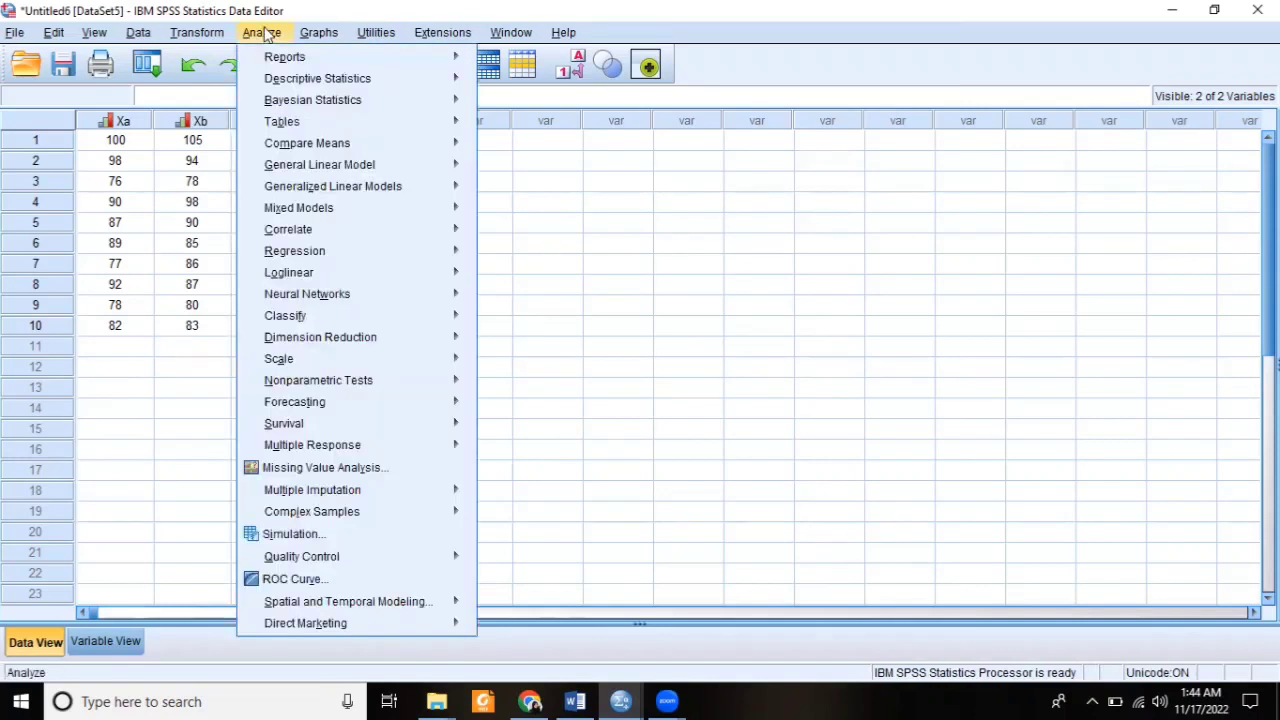
mouse_move(375, 340)
mouse_move(395, 375)
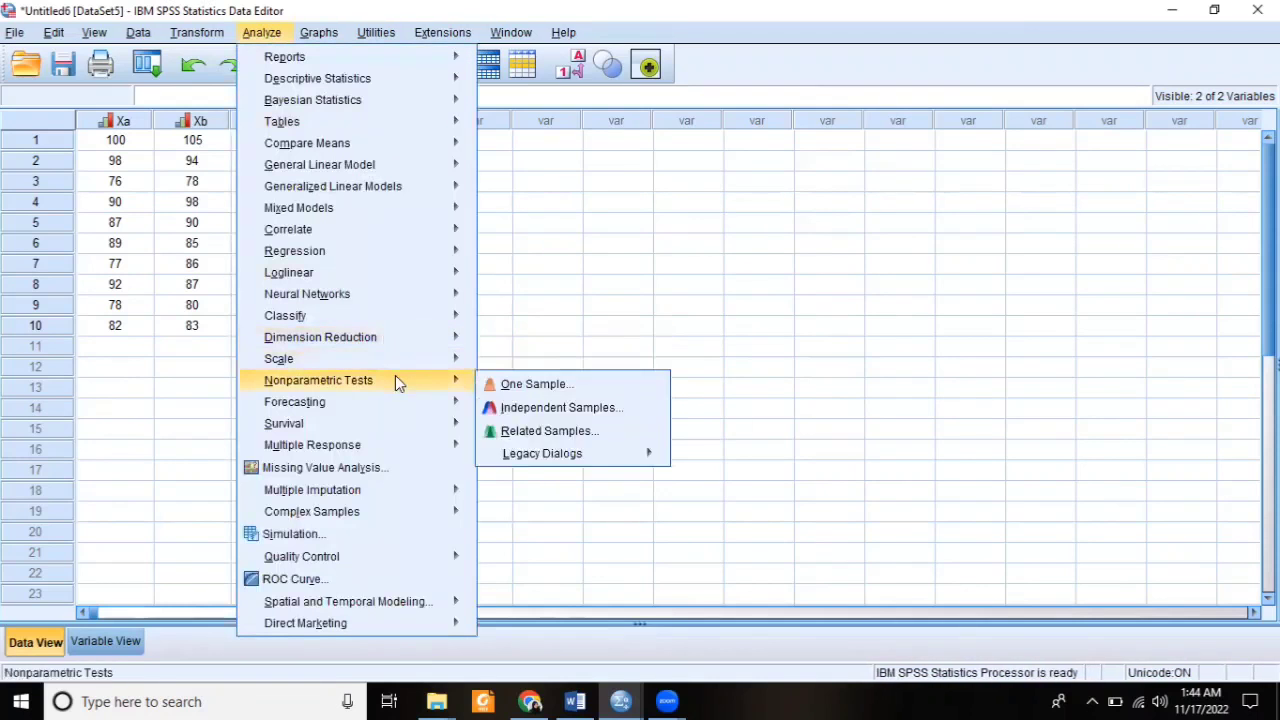
mouse_move(603, 458)
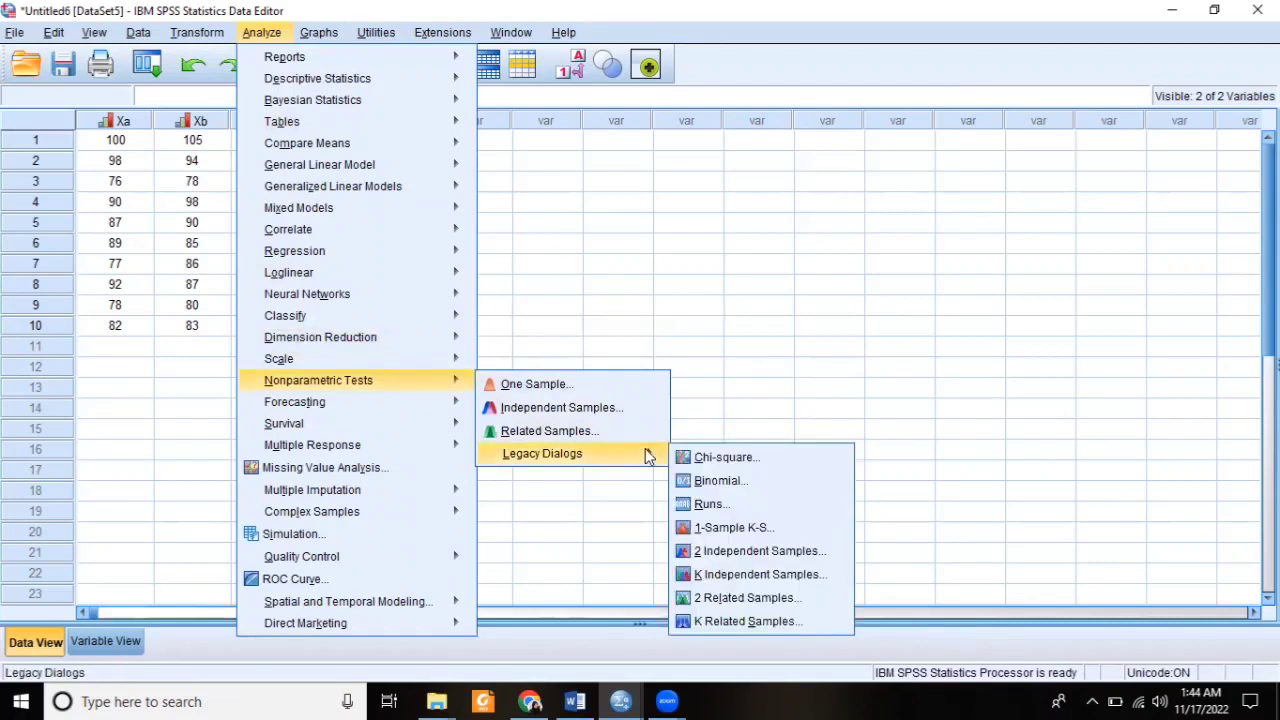
left_click(748, 598)
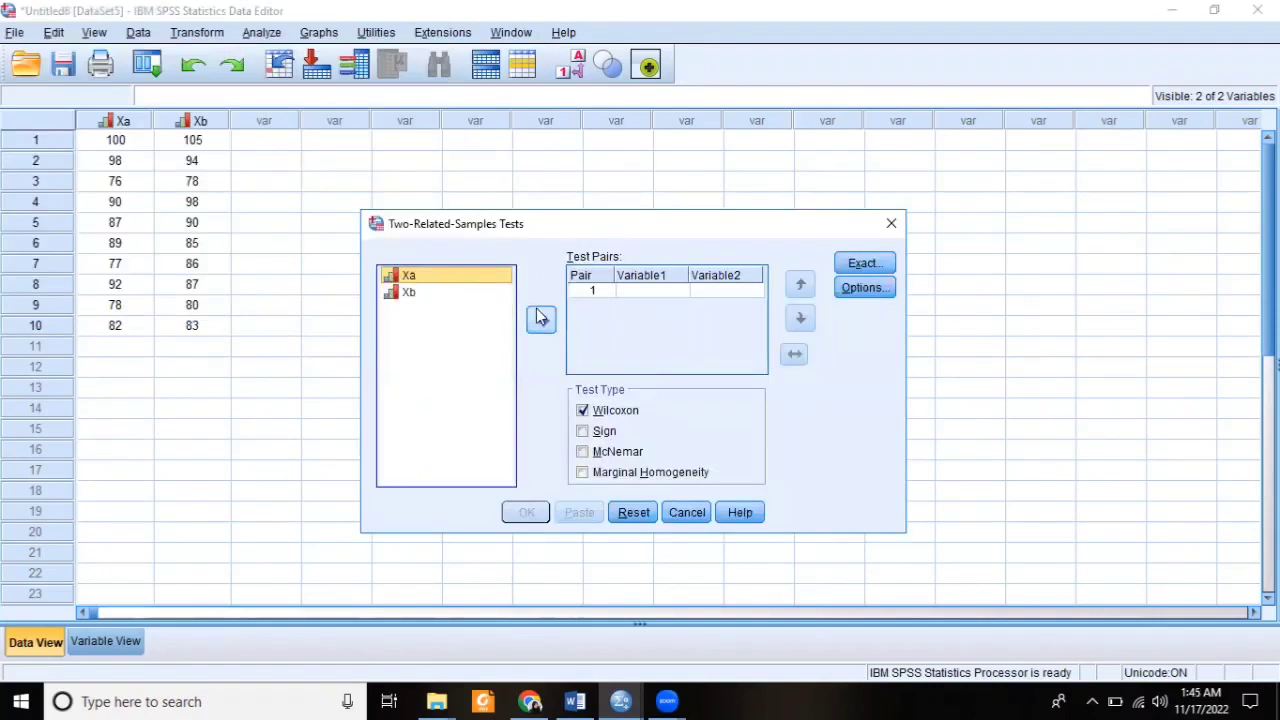
left_click(540, 316)
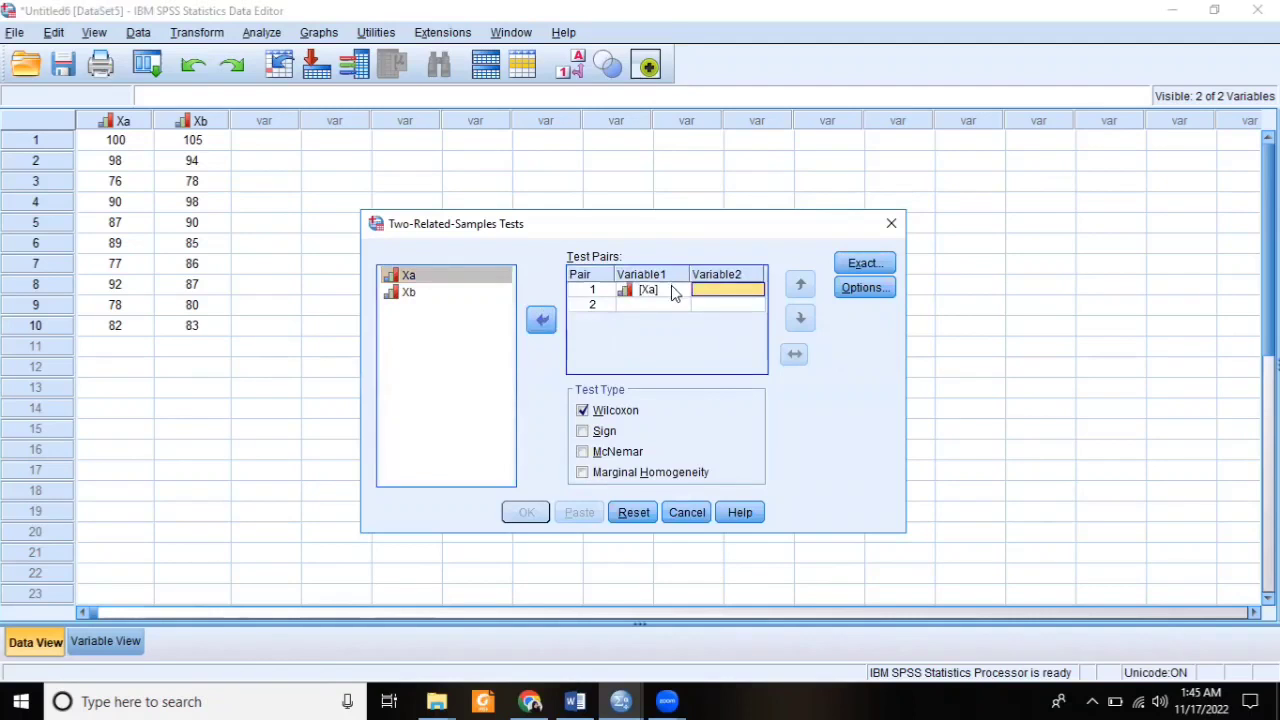
left_click(478, 300)
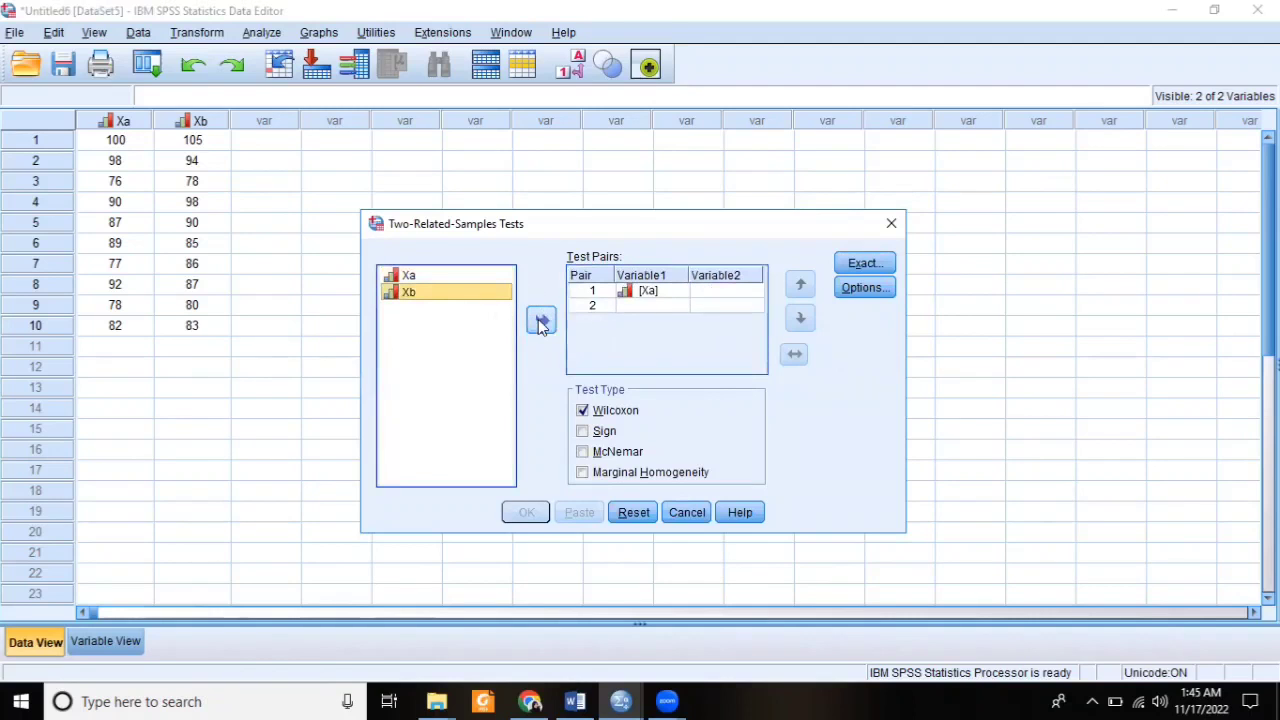
left_click(540, 321)
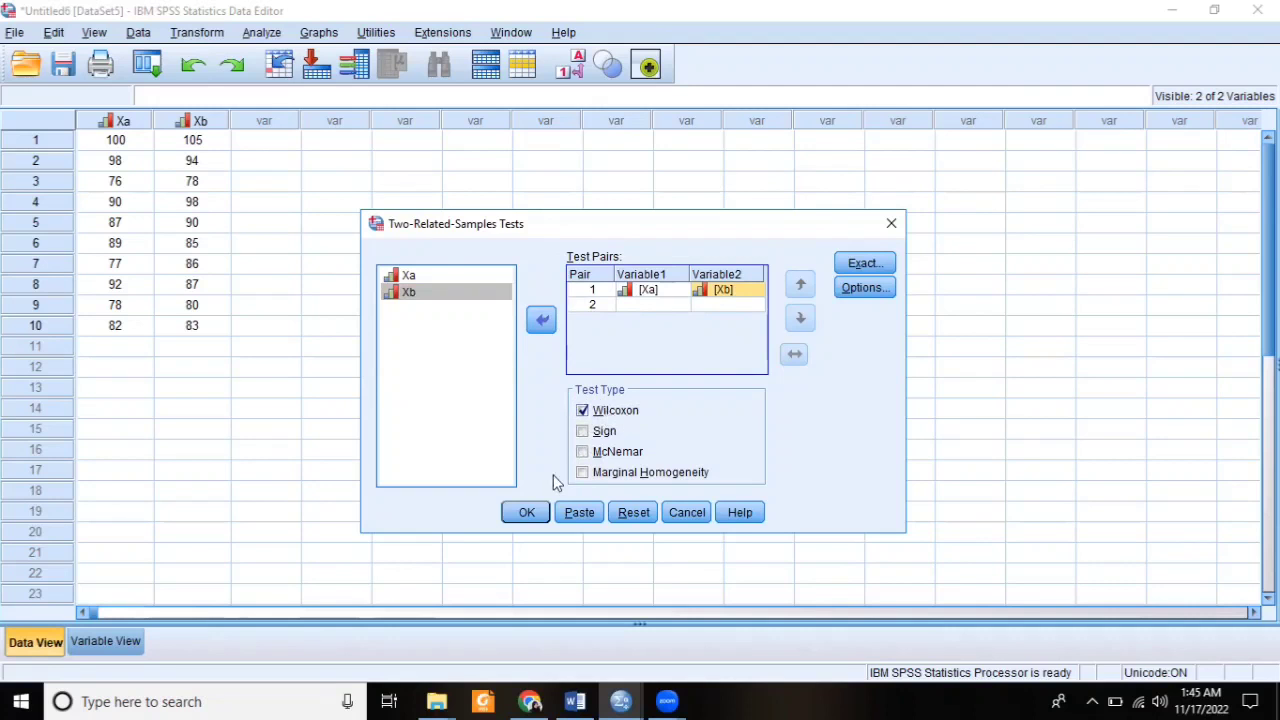
left_click(534, 510)
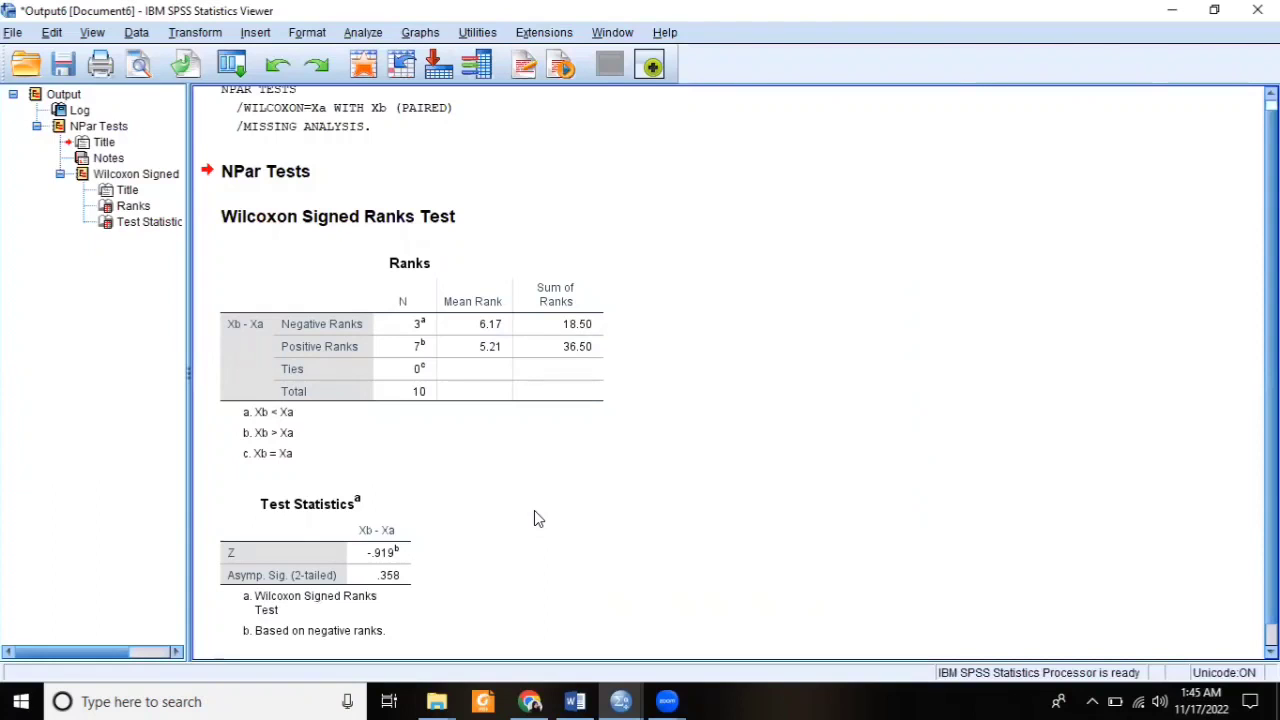
Step: Compare the Wilcoxon test's two-tailed significance in the SPSS output with the 0,05 probability decision rule in the Word document
scroll(600, 390, "down", 1)
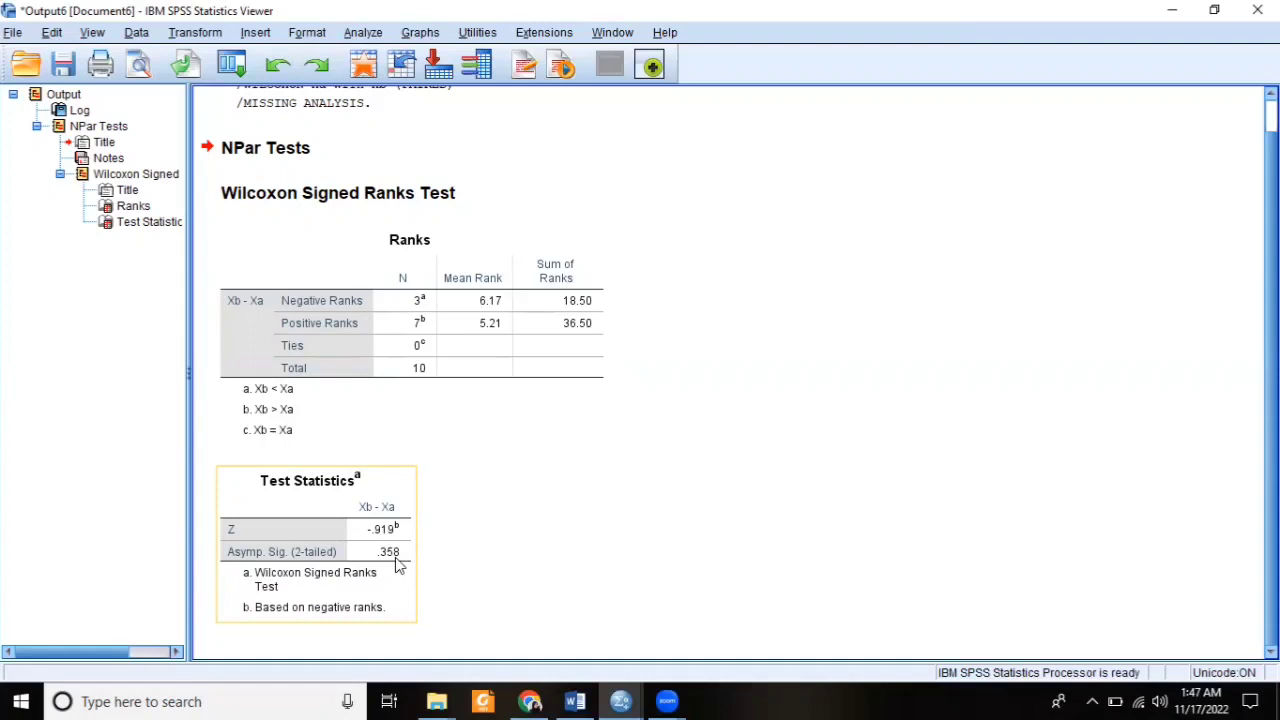
left_click(575, 701)
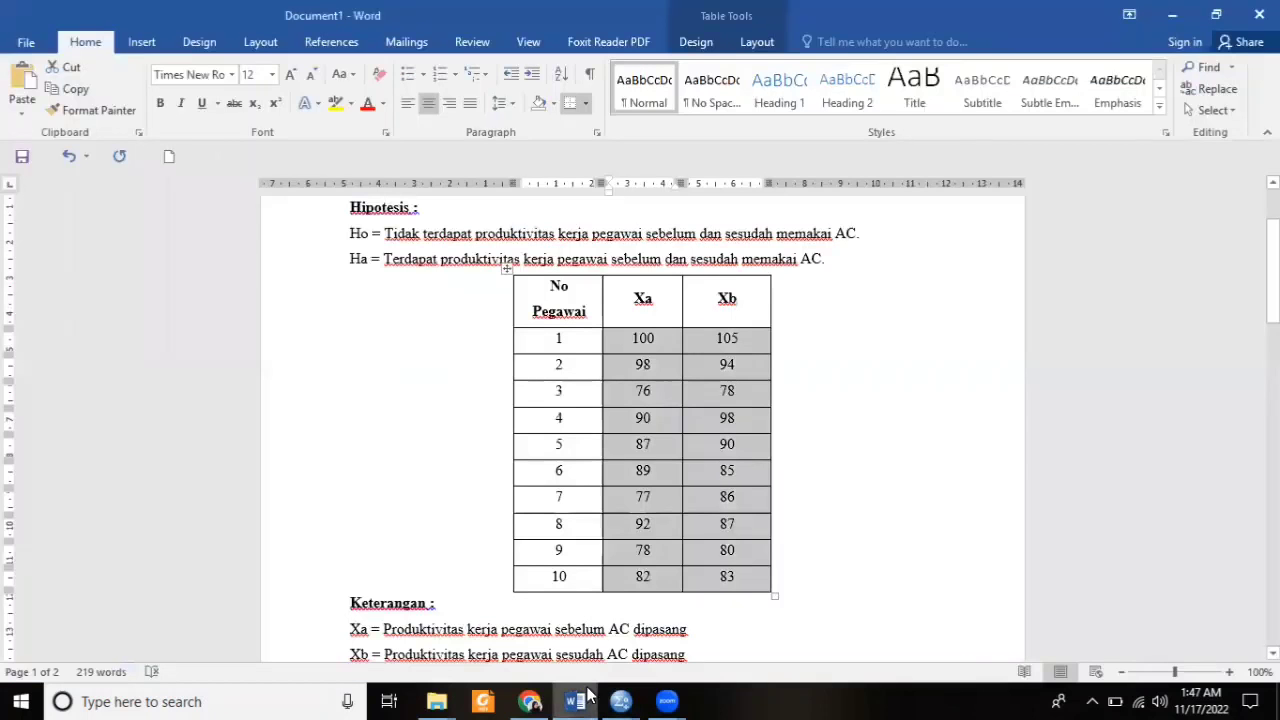
left_click(812, 540)
scroll(812, 540, "down", 3)
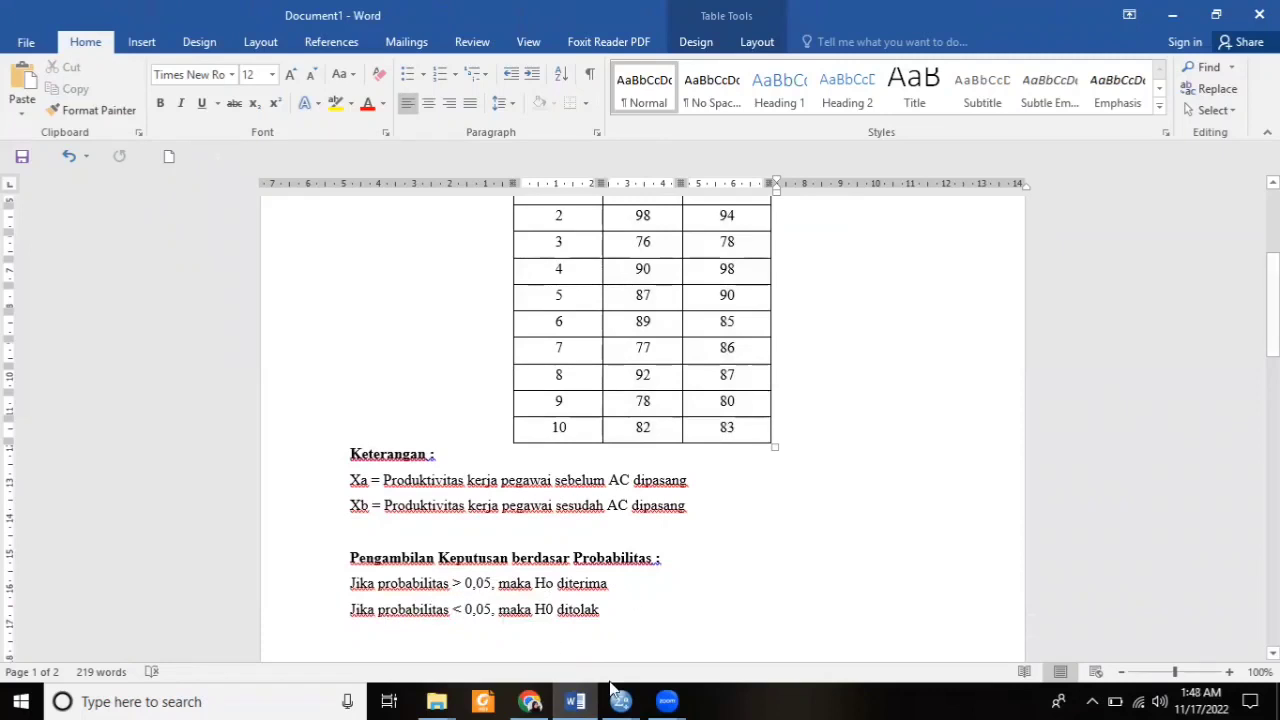
mouse_move(614, 698)
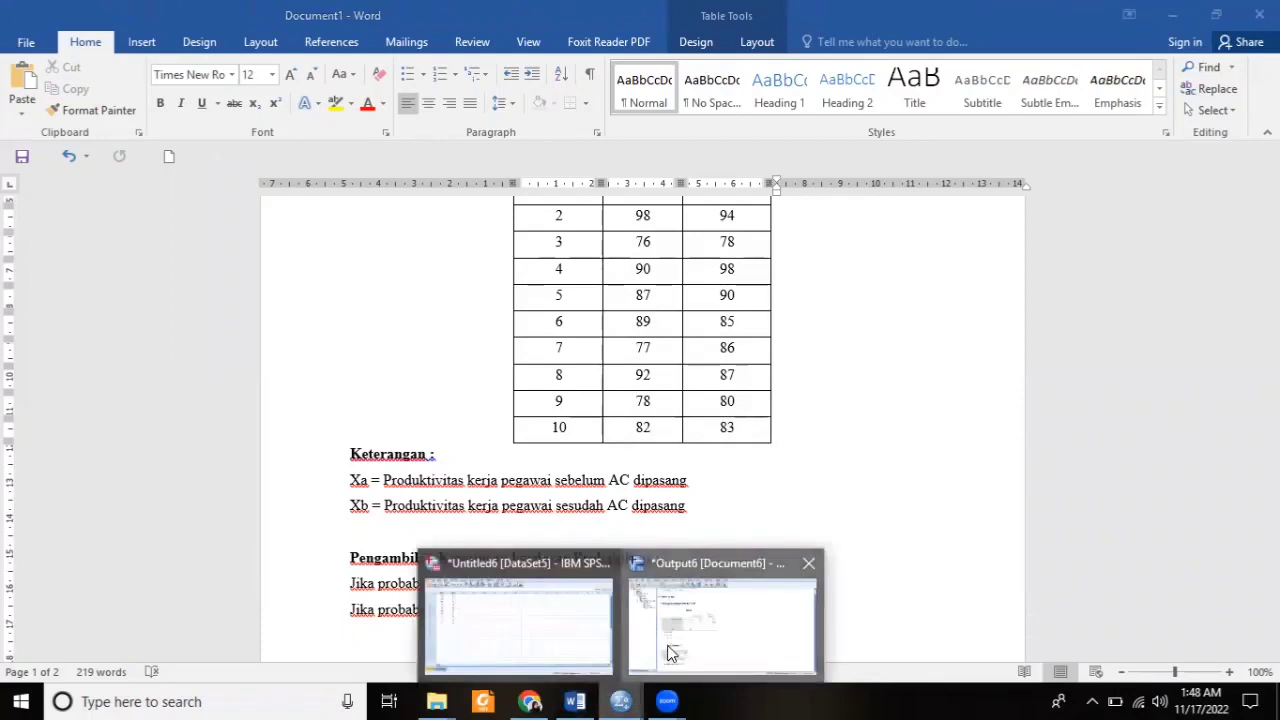
left_click(670, 652)
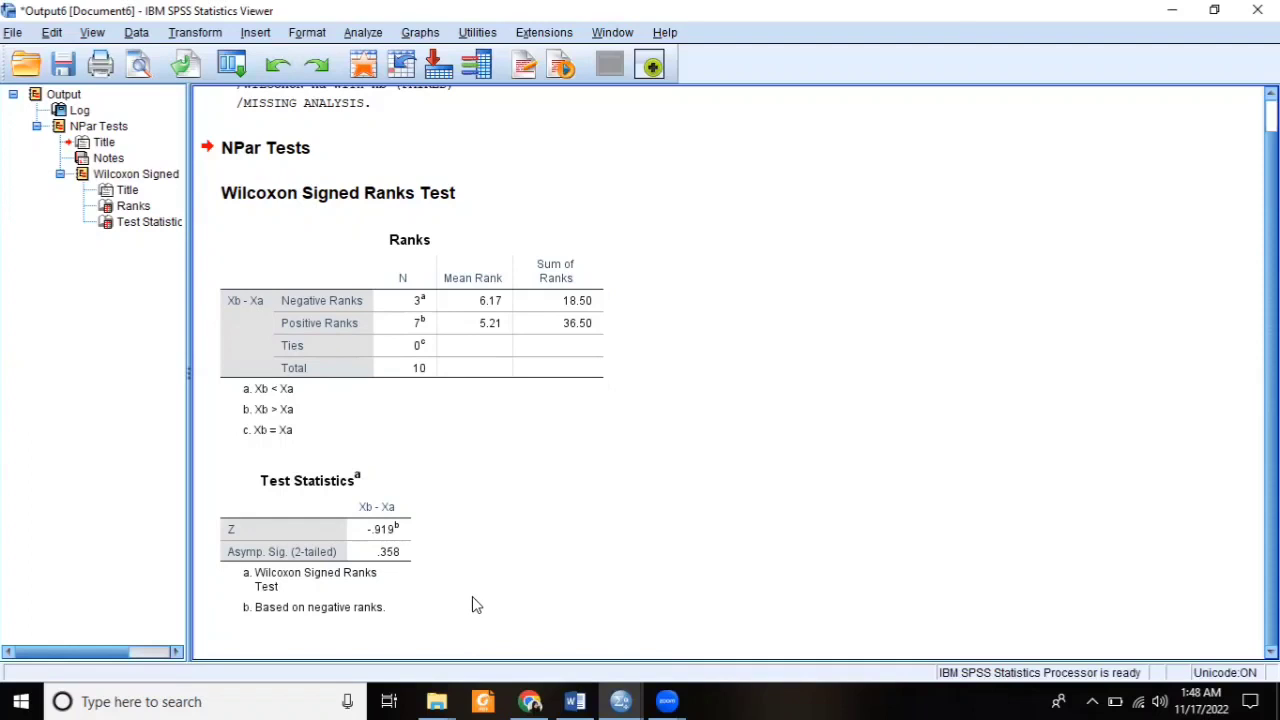
left_click(385, 575)
left_click(424, 569)
scroll(492, 404, "up", 1)
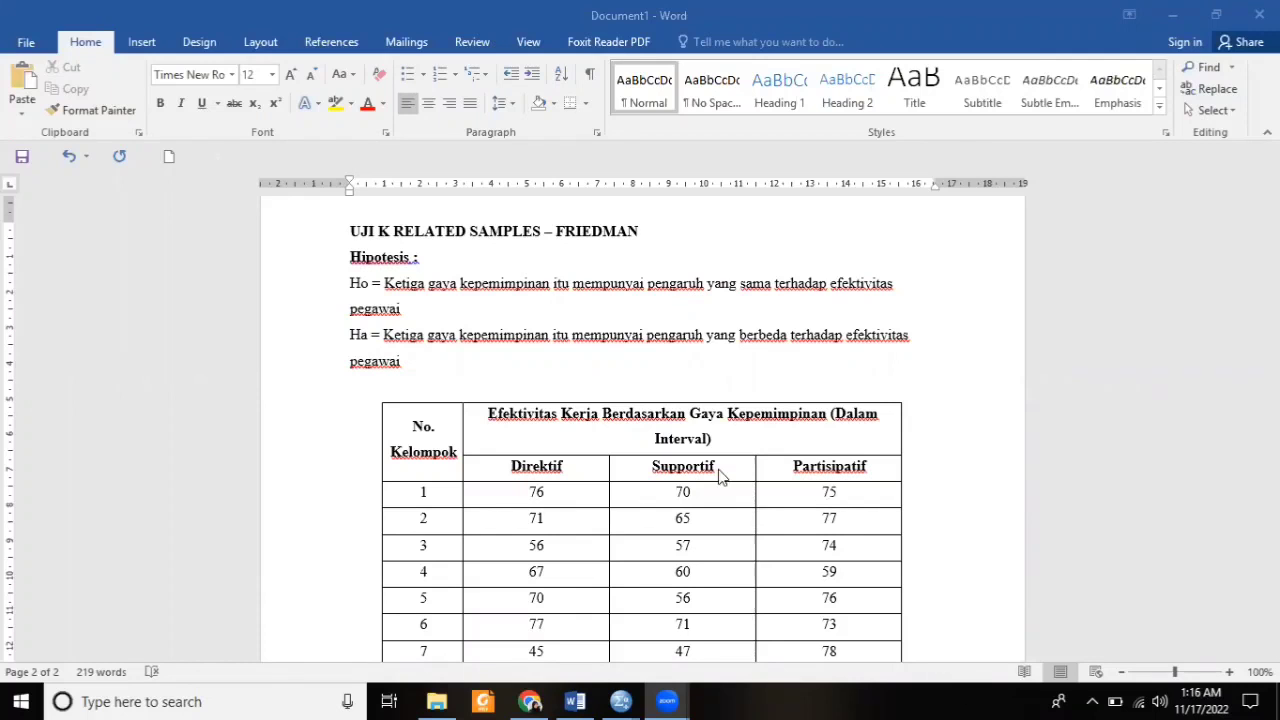
Step: Examine the Friedman test's hypotheses, leadership-style effectiveness table and critical region in the Word document
scroll(718, 469, "down", 3)
scroll(718, 469, "up", 3)
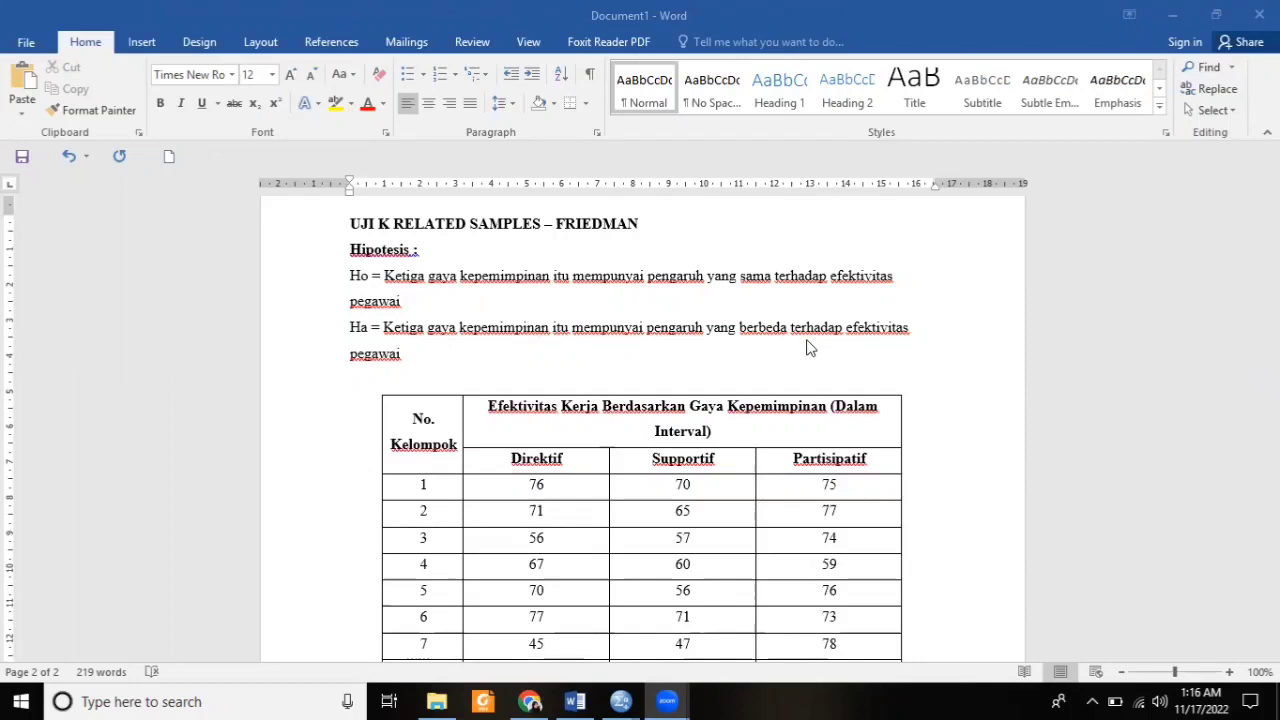
scroll(629, 514, "down", 1)
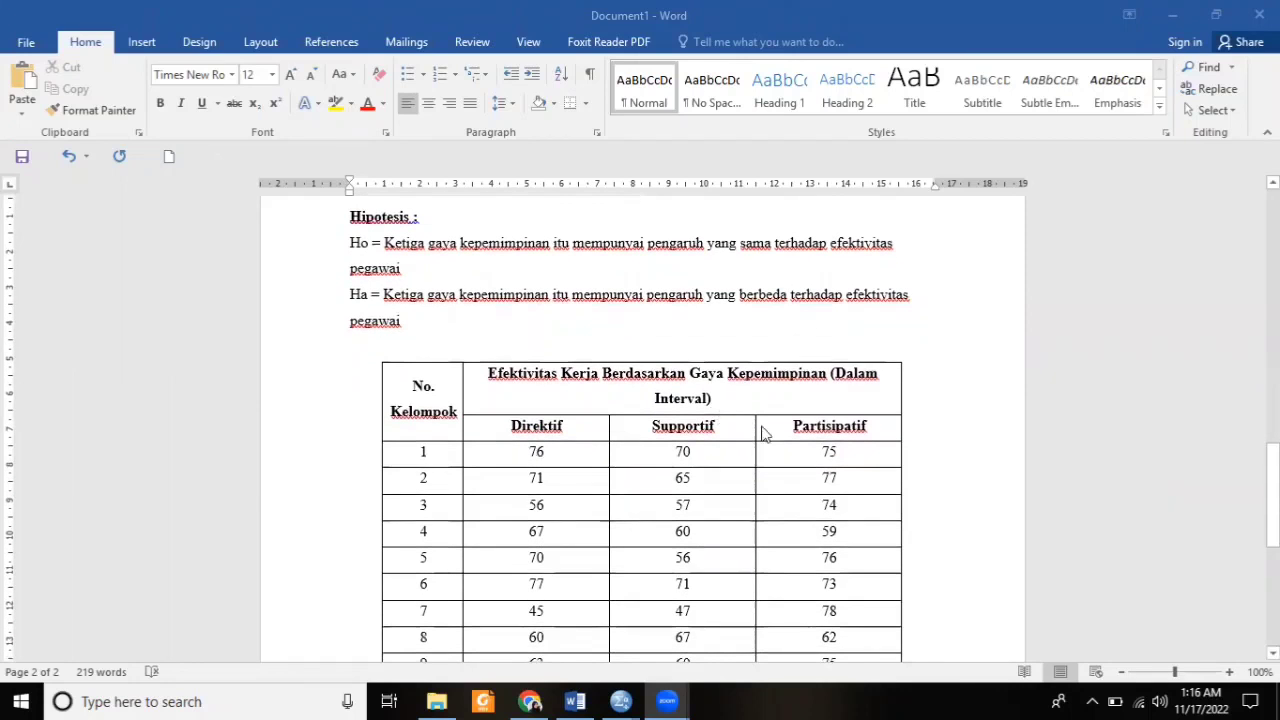
scroll(822, 446, "down", 3)
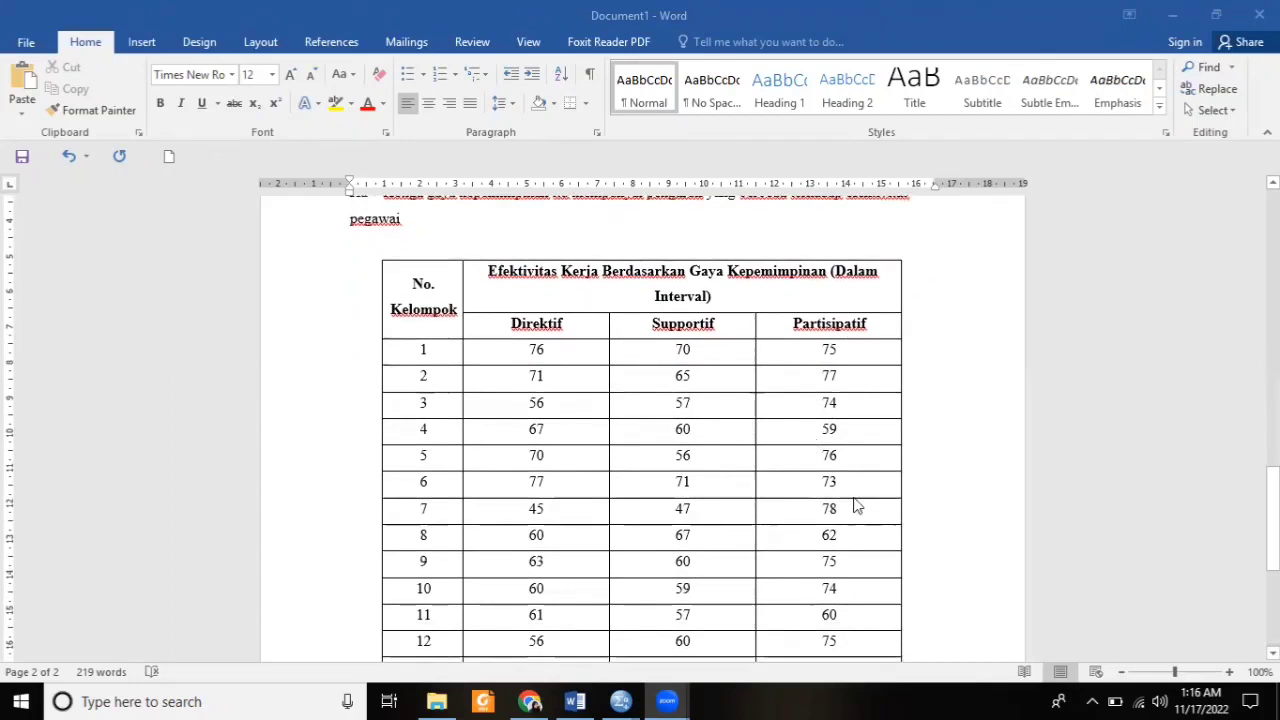
scroll(832, 513, "up", 2)
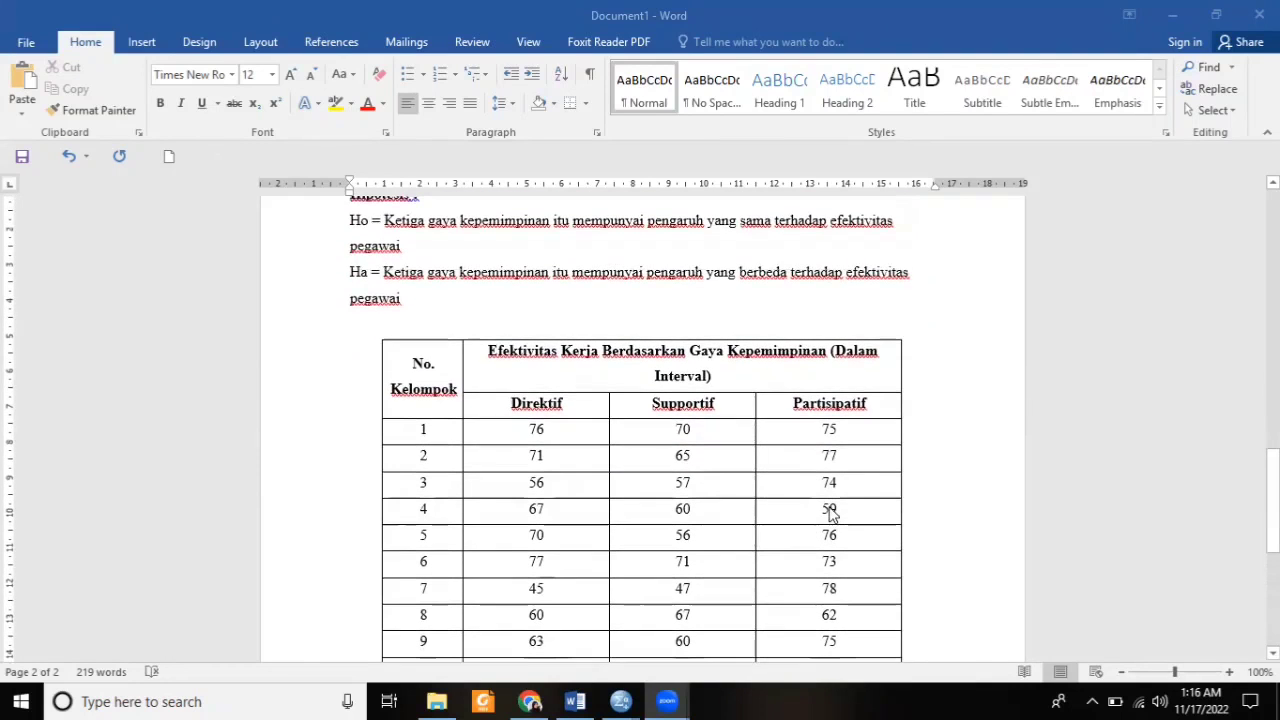
scroll(830, 513, "up", 2)
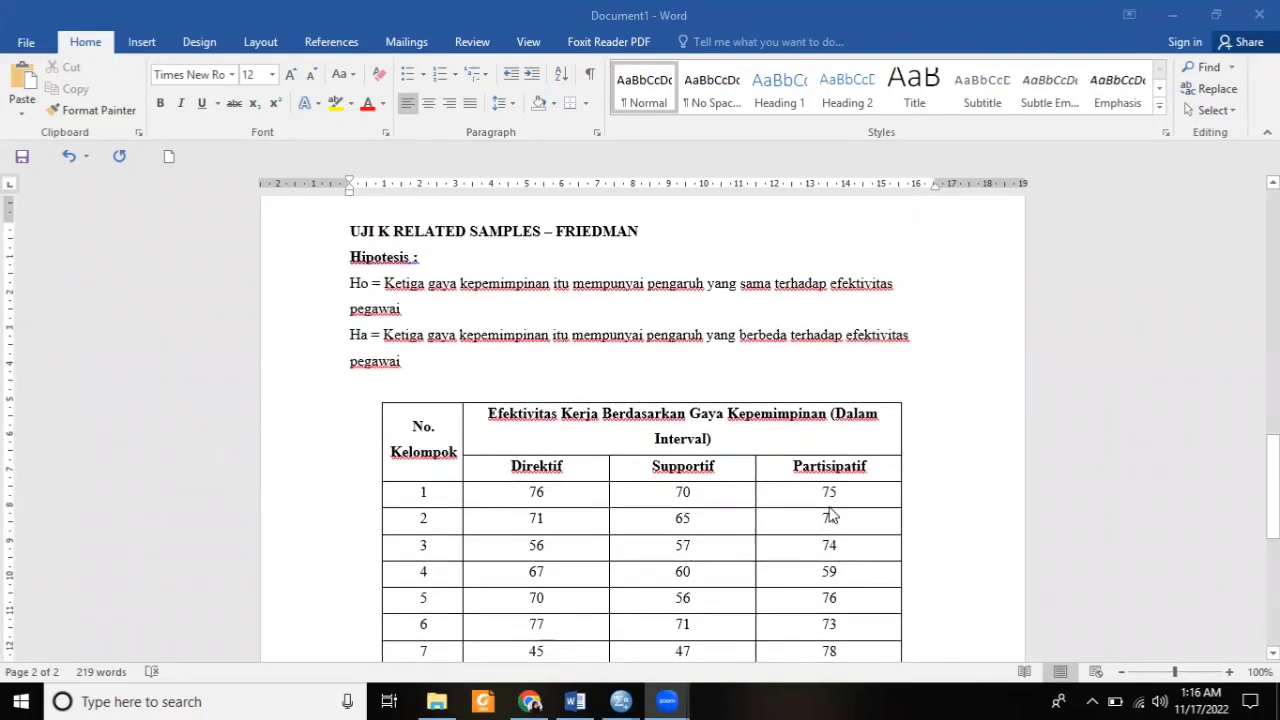
scroll(830, 515, "down", 12)
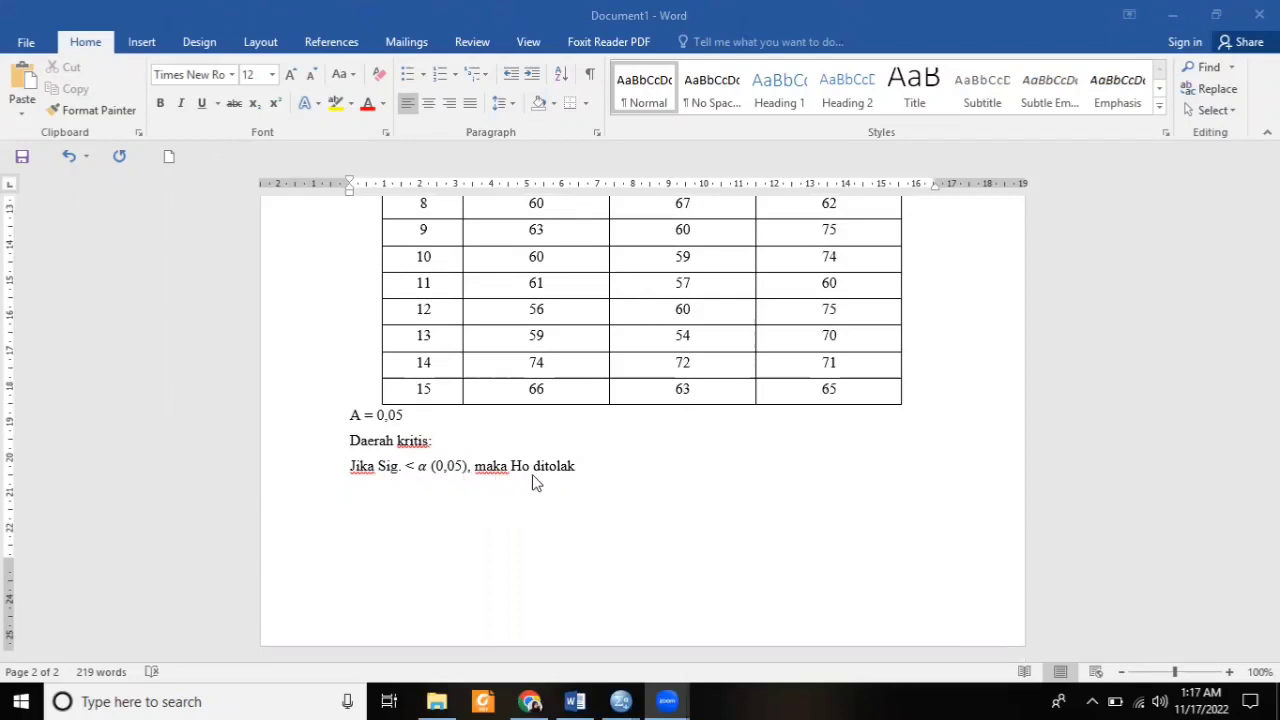
scroll(559, 481, "up", 5)
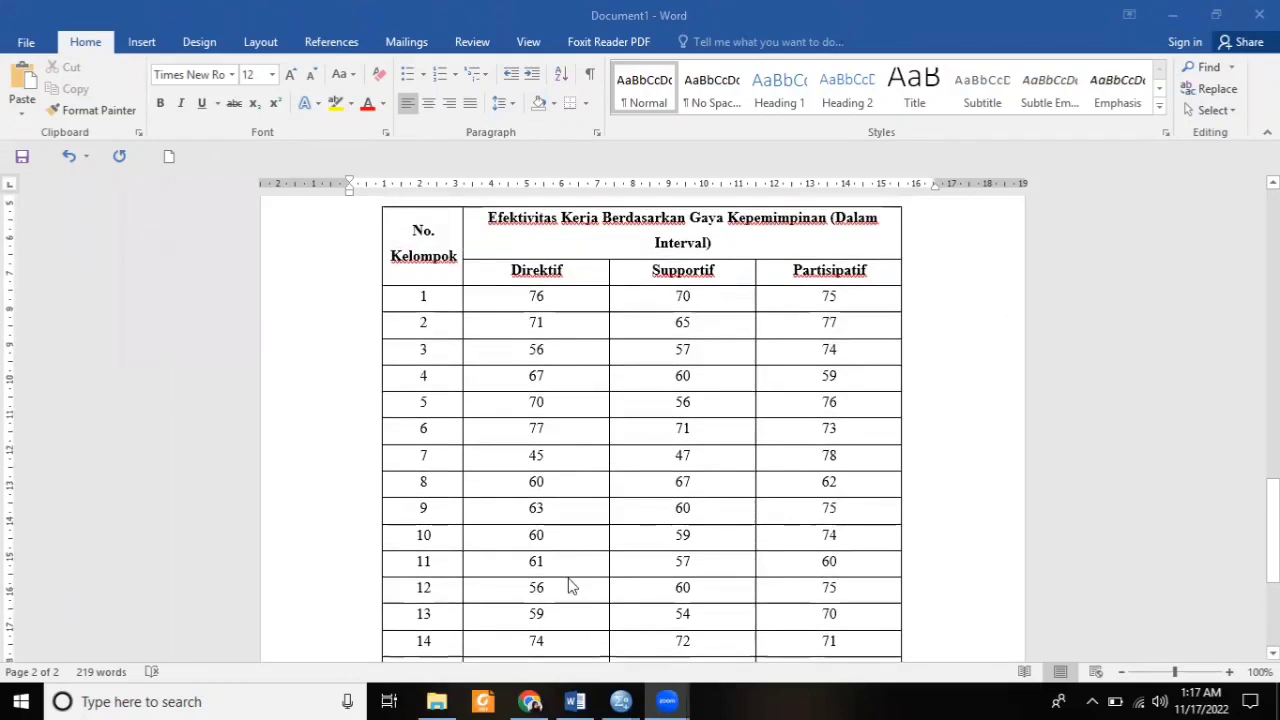
Step: In the empty SPSS dataset Untitled5, define a numeric variable Direktif with 0 decimals, center alignment and nominal measure
mouse_move(622, 700)
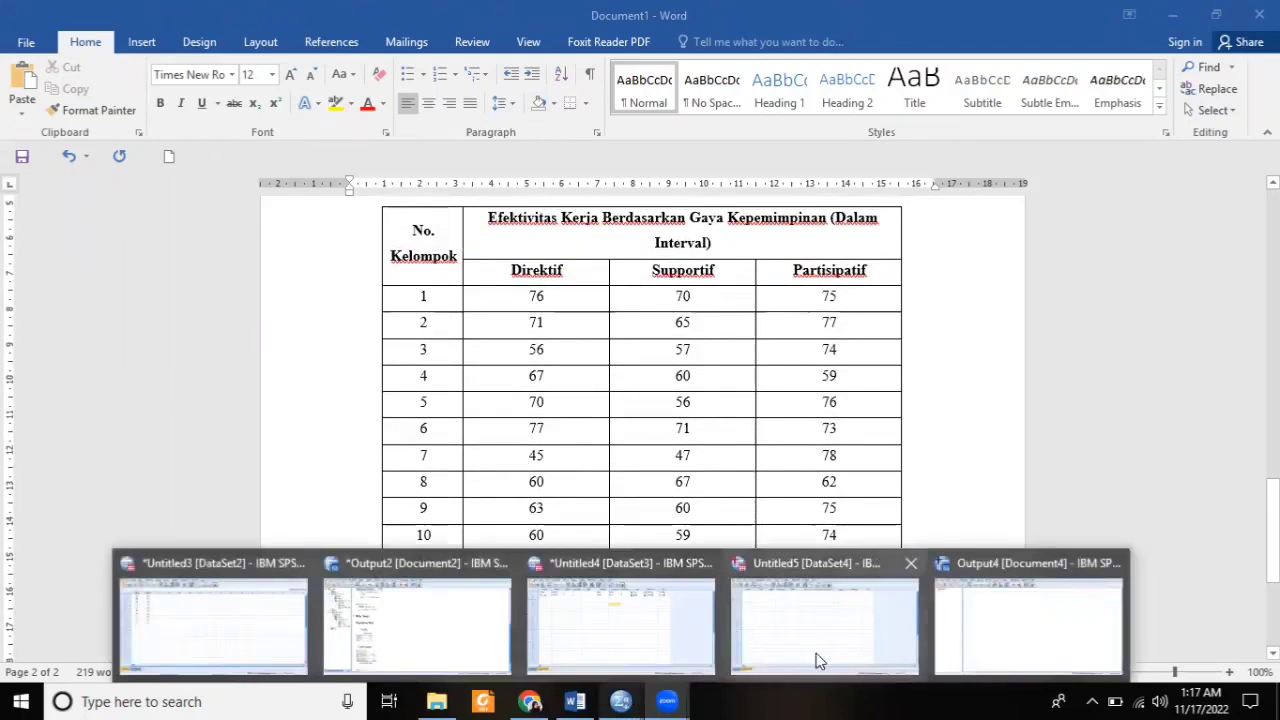
left_click(816, 660)
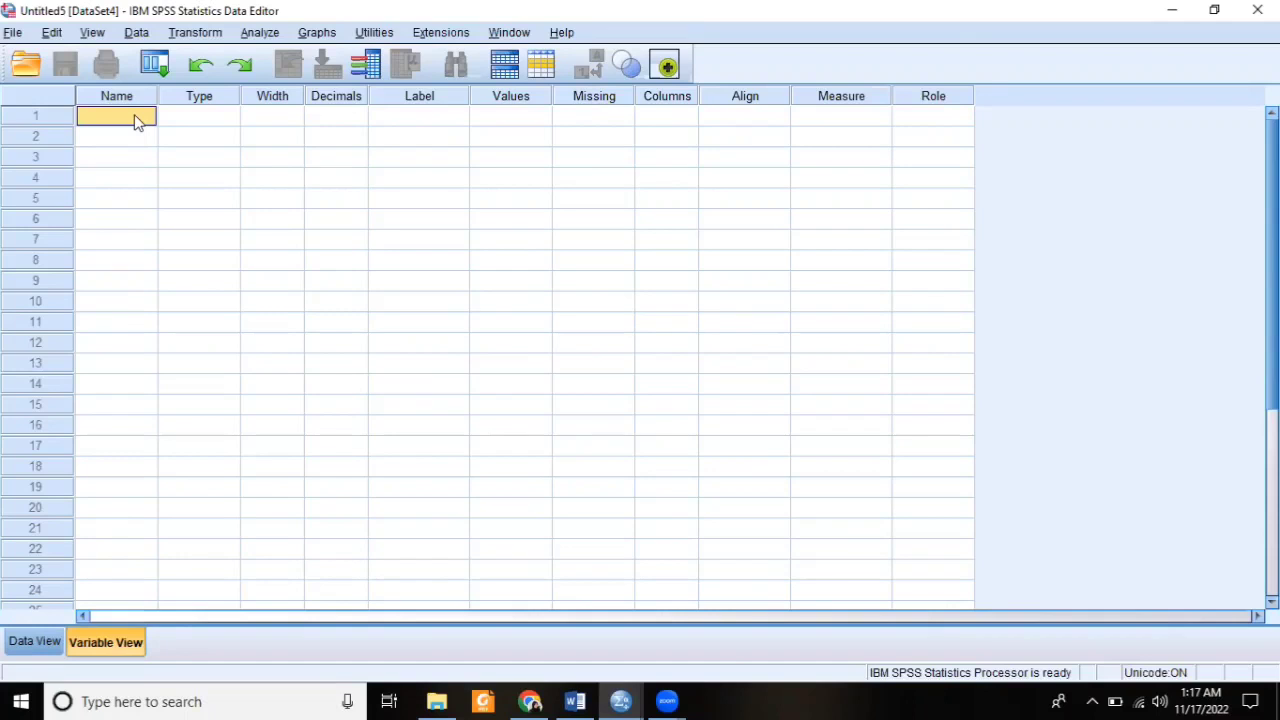
type("Direktif")
left_click(200, 124)
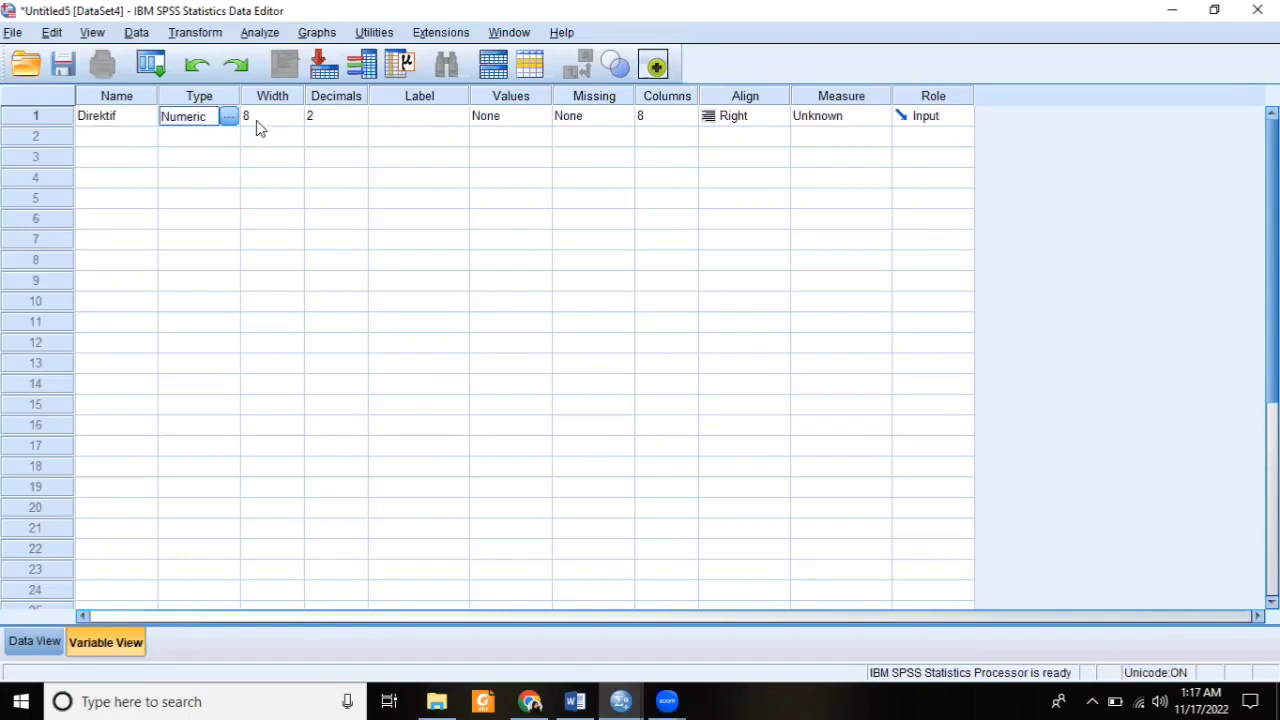
left_click(362, 117)
left_click(360, 113)
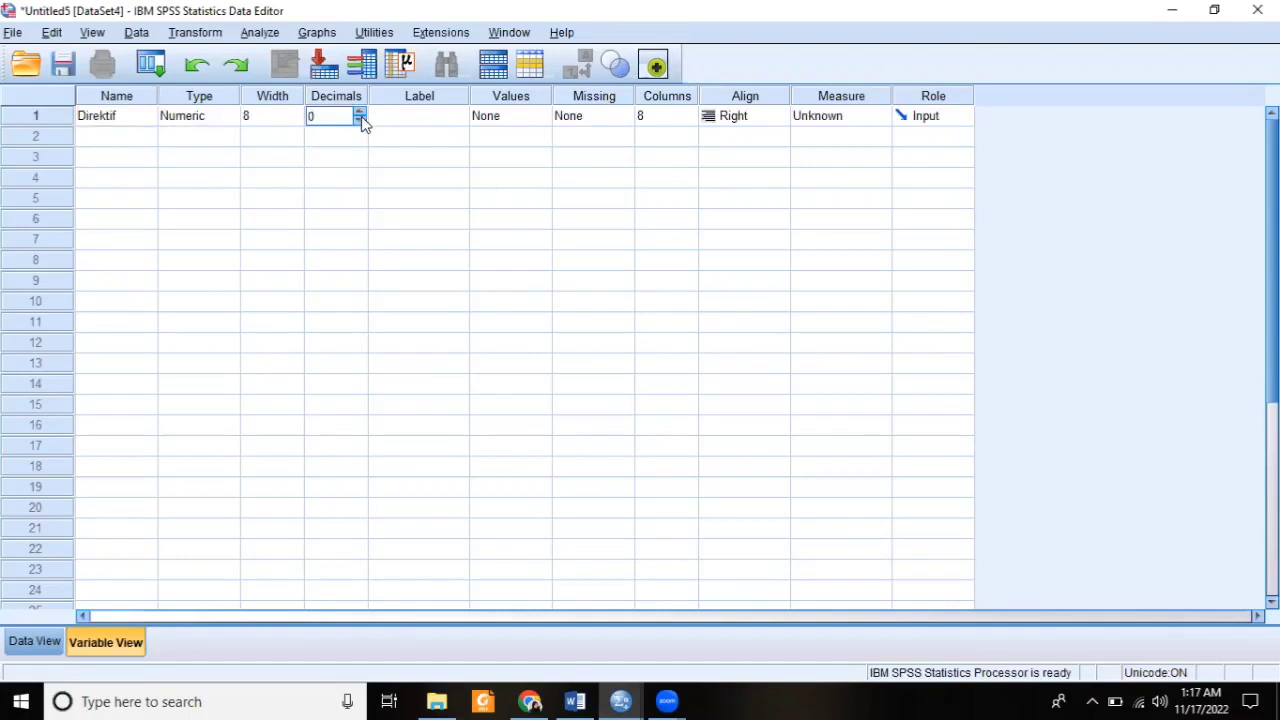
left_click(745, 116)
left_click(749, 174)
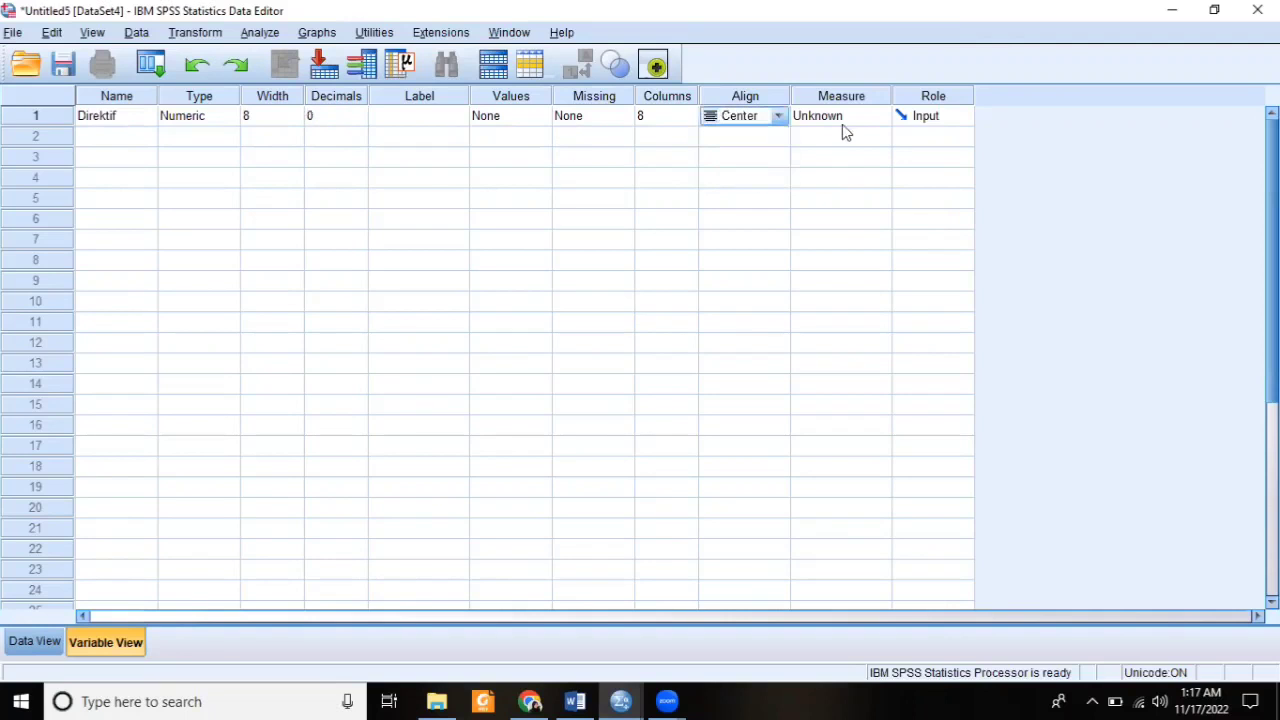
left_click(848, 118)
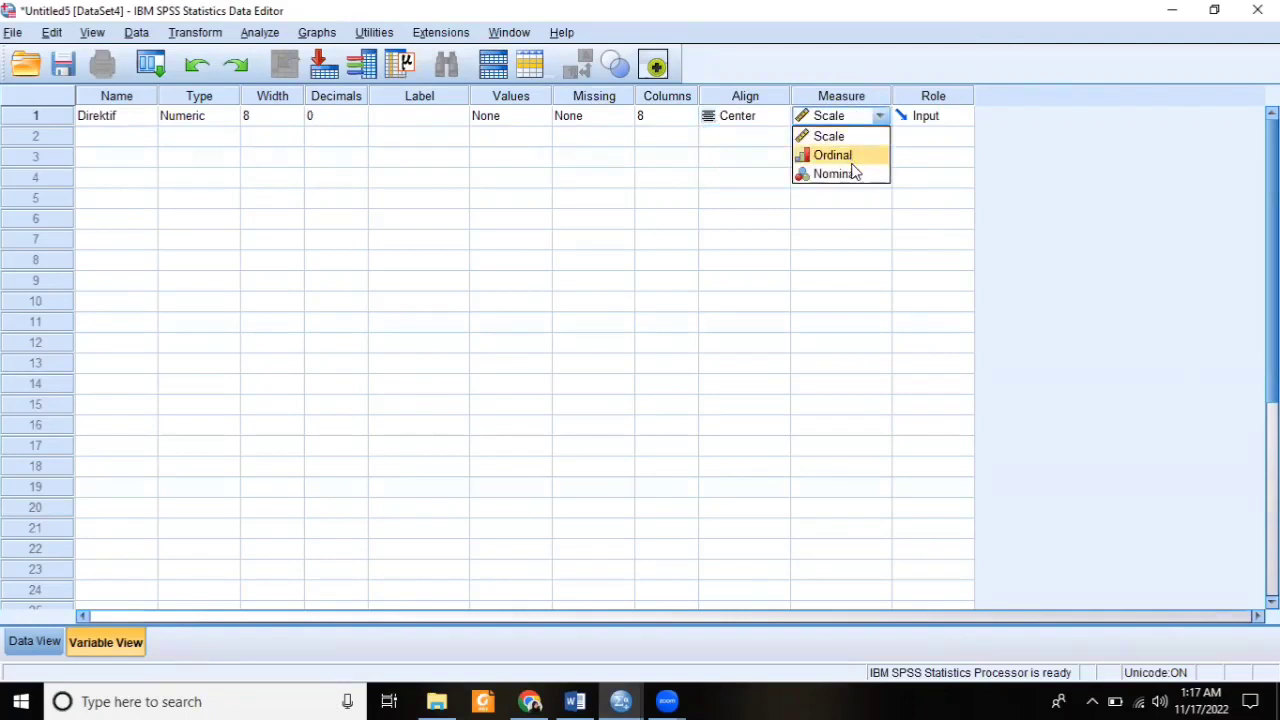
left_click(851, 161)
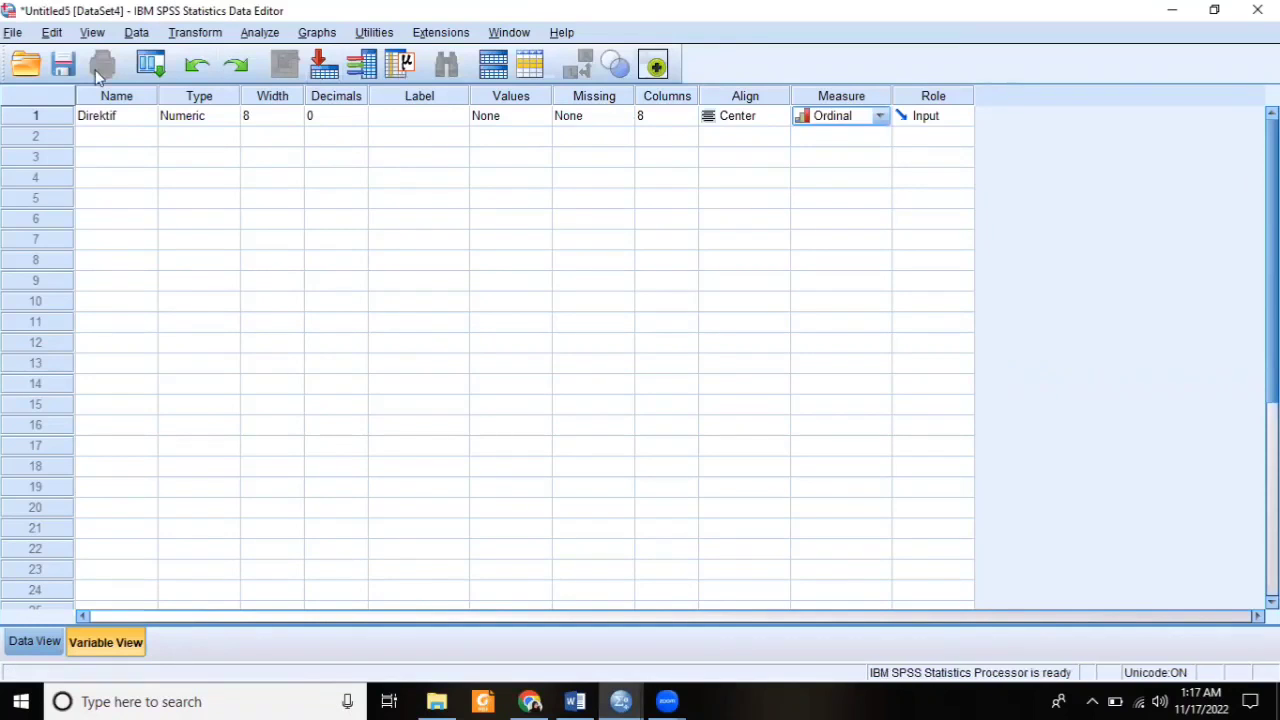
left_click(860, 121)
left_click(836, 174)
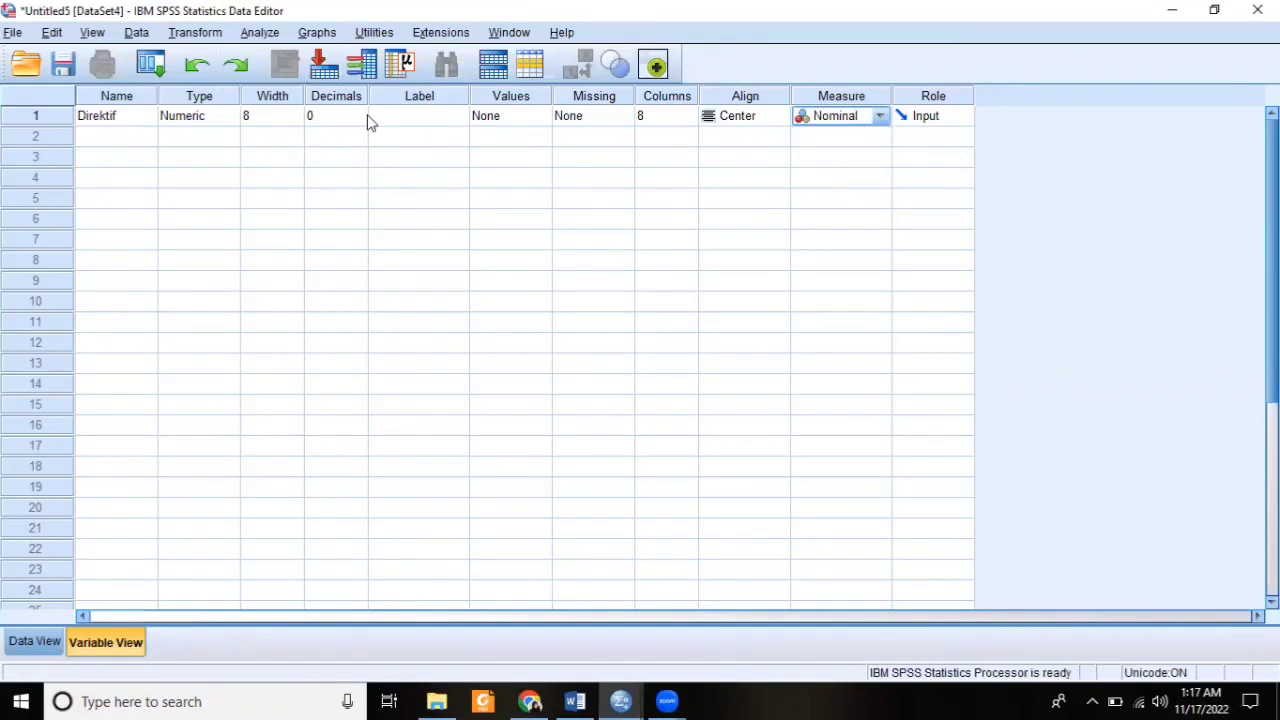
Step: Define a second numeric variable Supportif with 0 decimals, center alignment and nominal measure
left_click(115, 125)
left_click(117, 139)
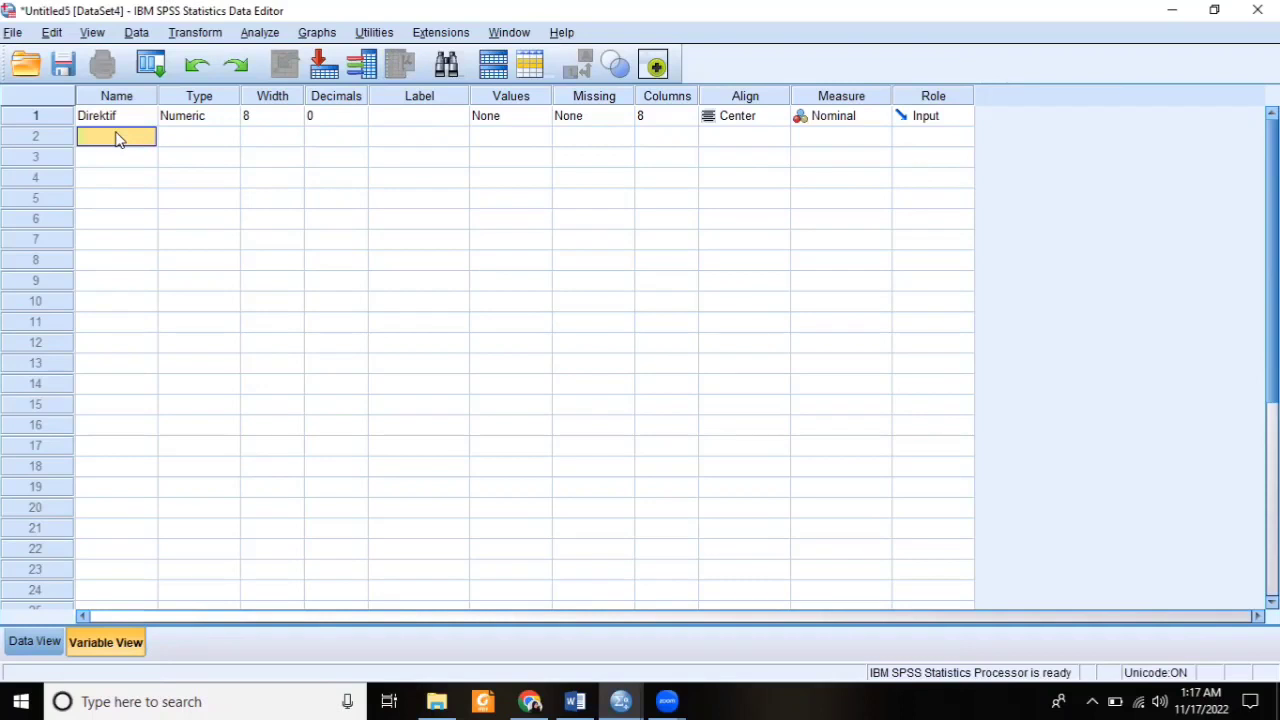
type("Supportif")
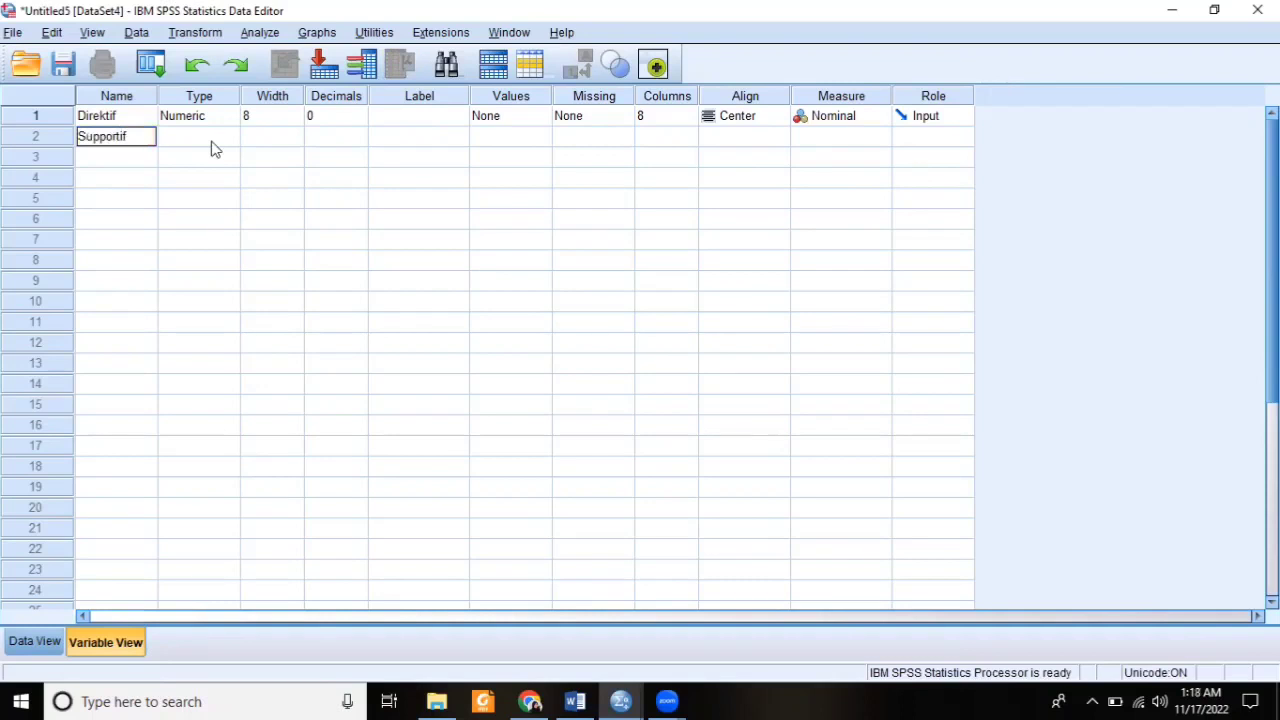
key("Tab")
left_click(323, 137)
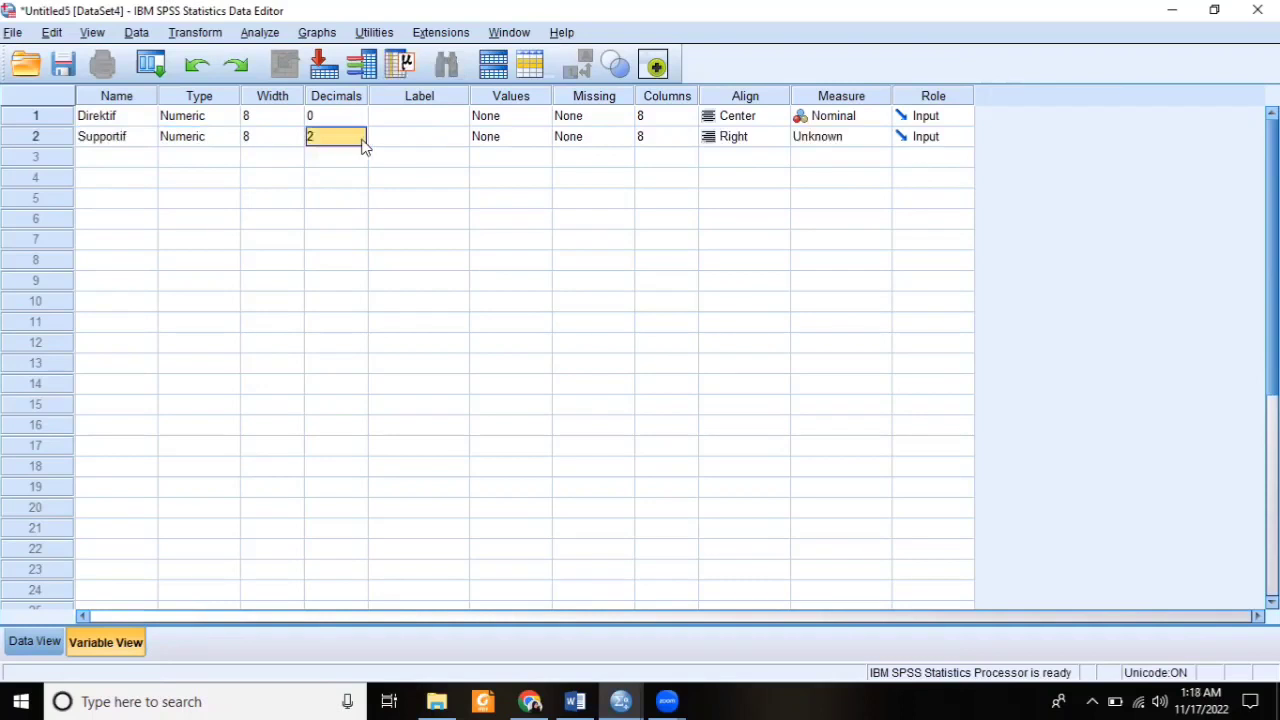
double_click(361, 142)
left_click(777, 140)
left_click(765, 194)
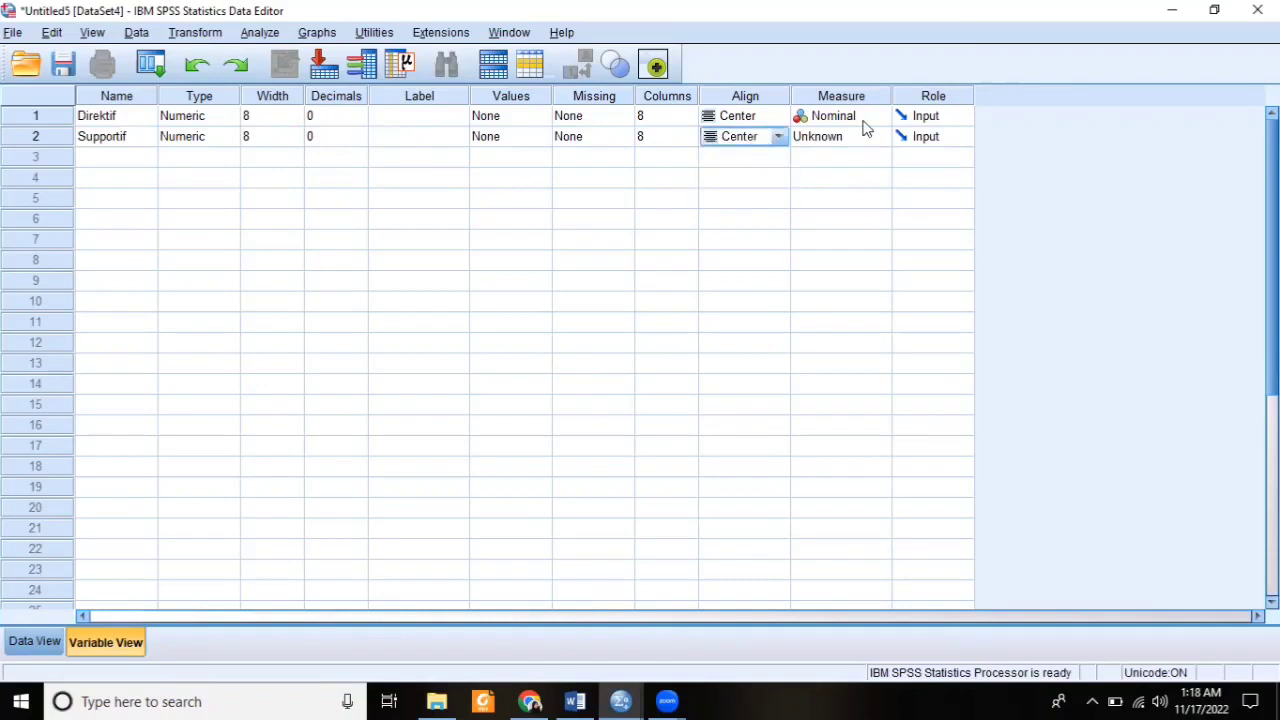
left_click(865, 137)
left_click(838, 194)
Step: Define a third numeric variable Partisipatiff with 0 decimals, center alignment and nominal measure, and widen its data grid column to fit the name
left_click(140, 160)
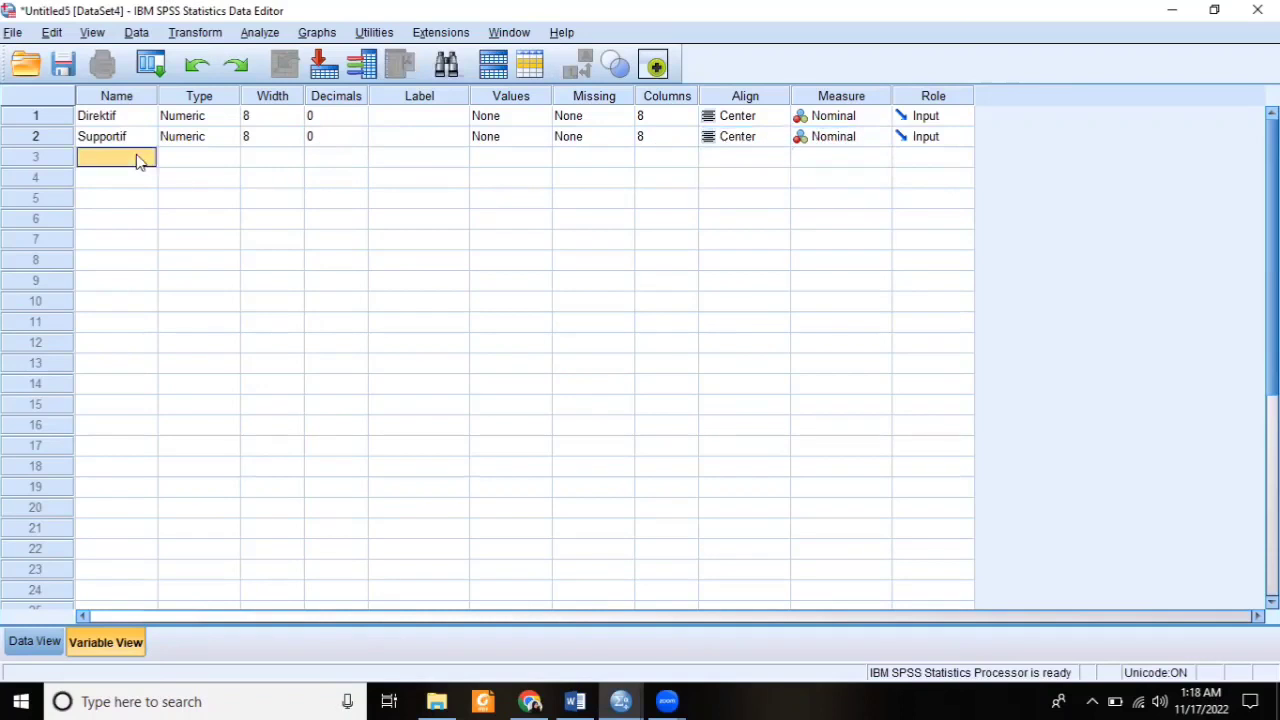
type("Partisipatiff")
left_click(199, 157)
left_click(340, 157)
left_click(359, 161)
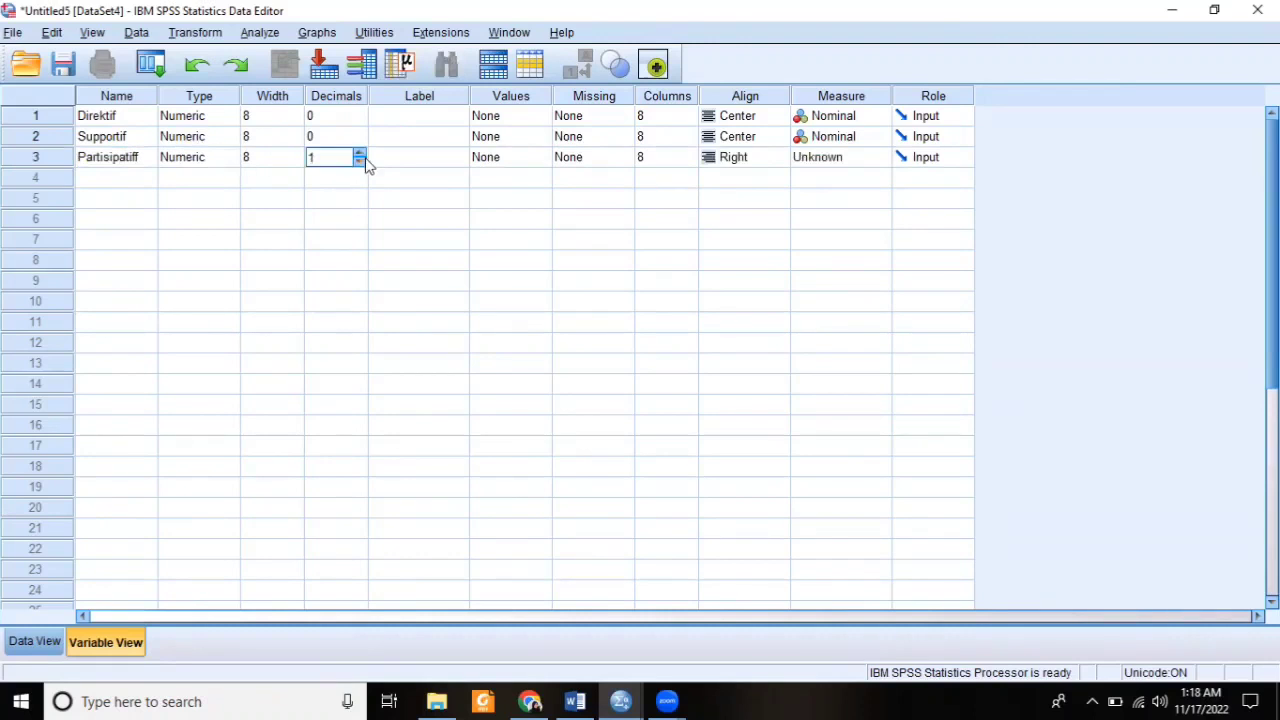
left_click(359, 162)
left_click(737, 163)
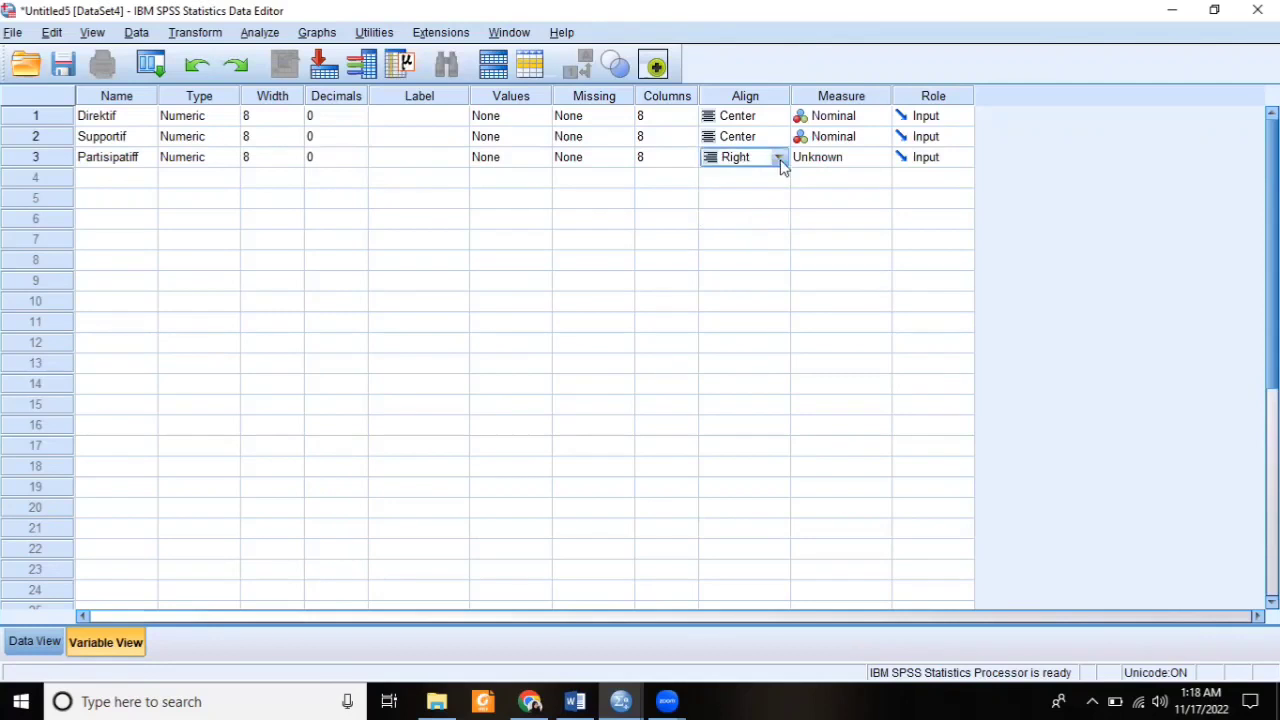
left_click(778, 158)
left_click(752, 214)
left_click(846, 160)
left_click(878, 158)
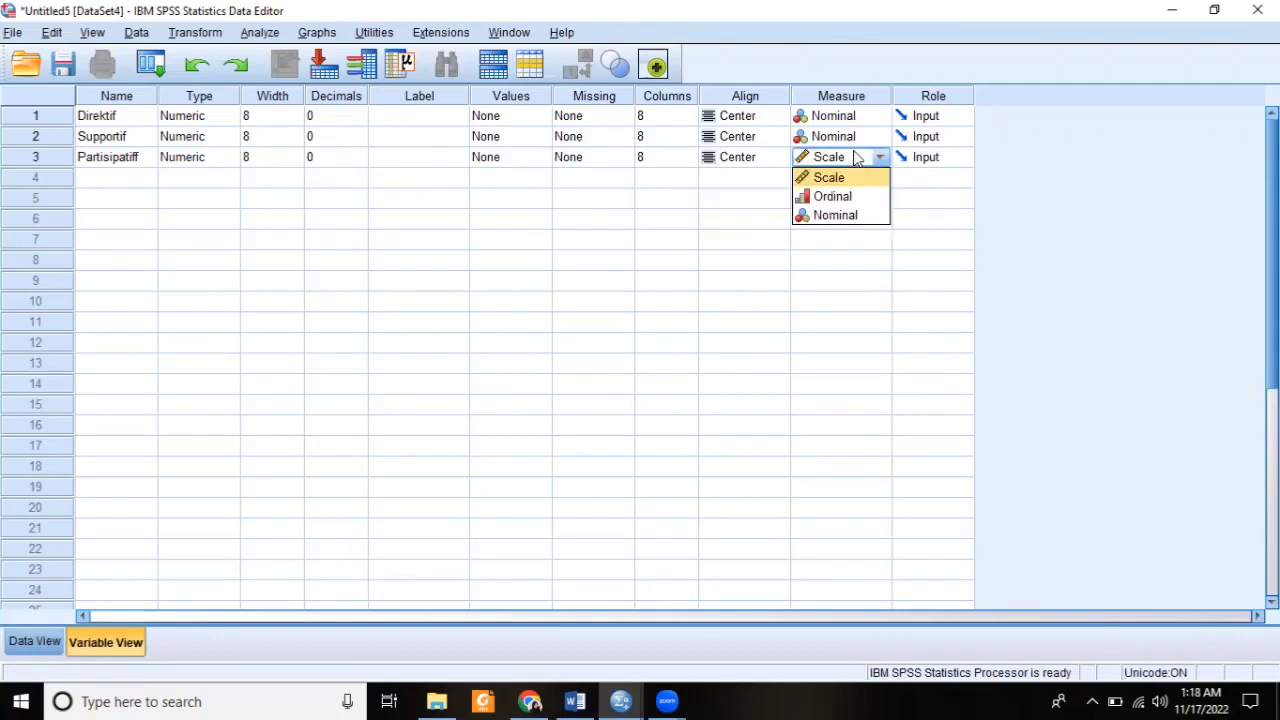
left_click(835, 215)
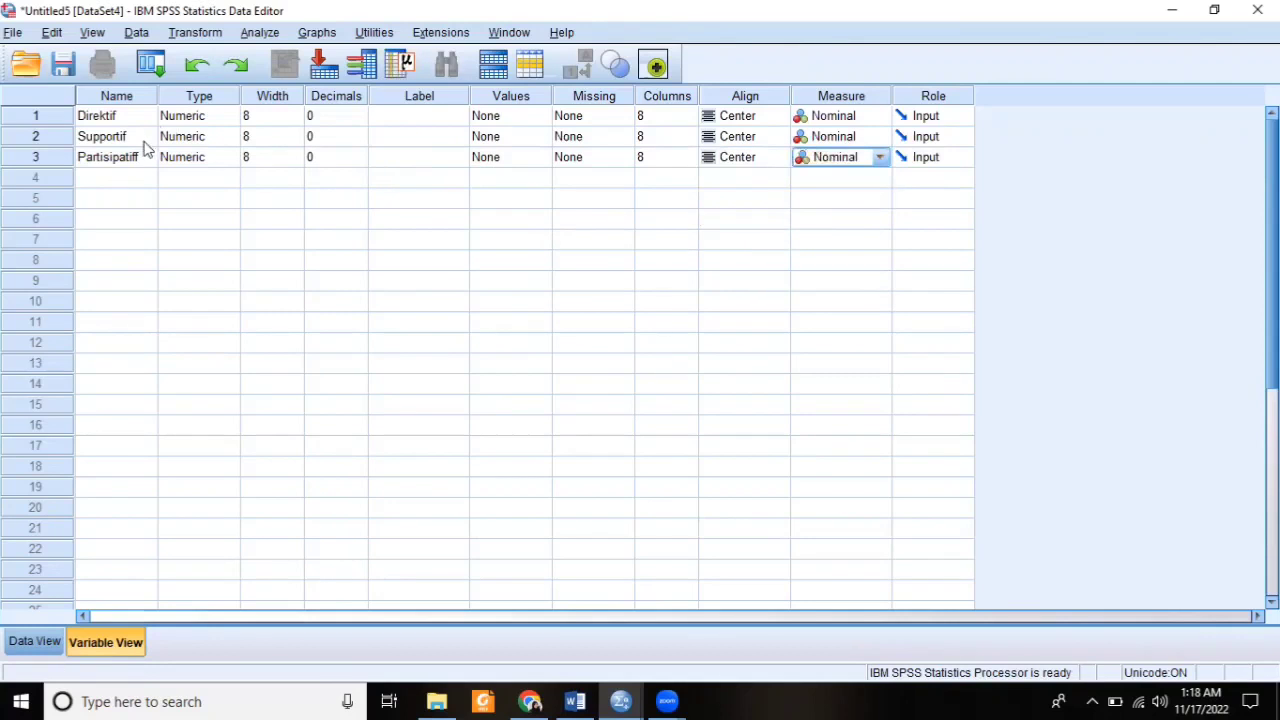
left_click(32, 645)
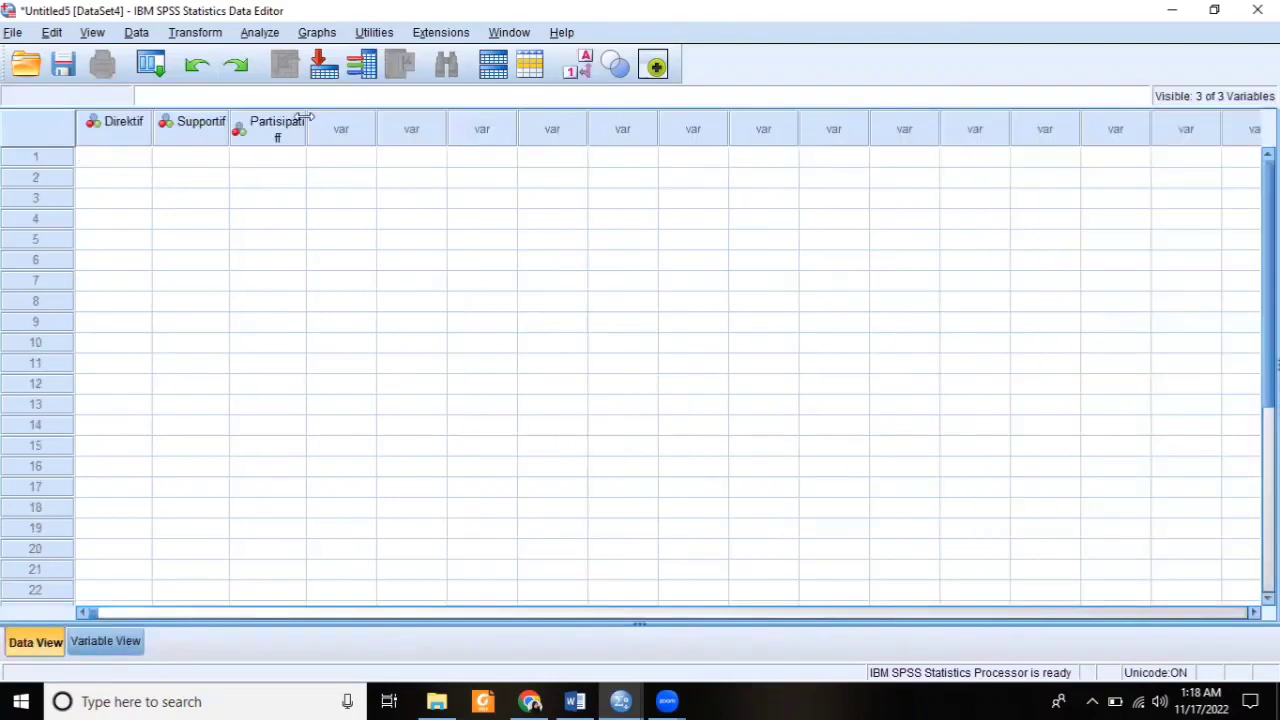
left_click_drag(306, 118, 331, 118)
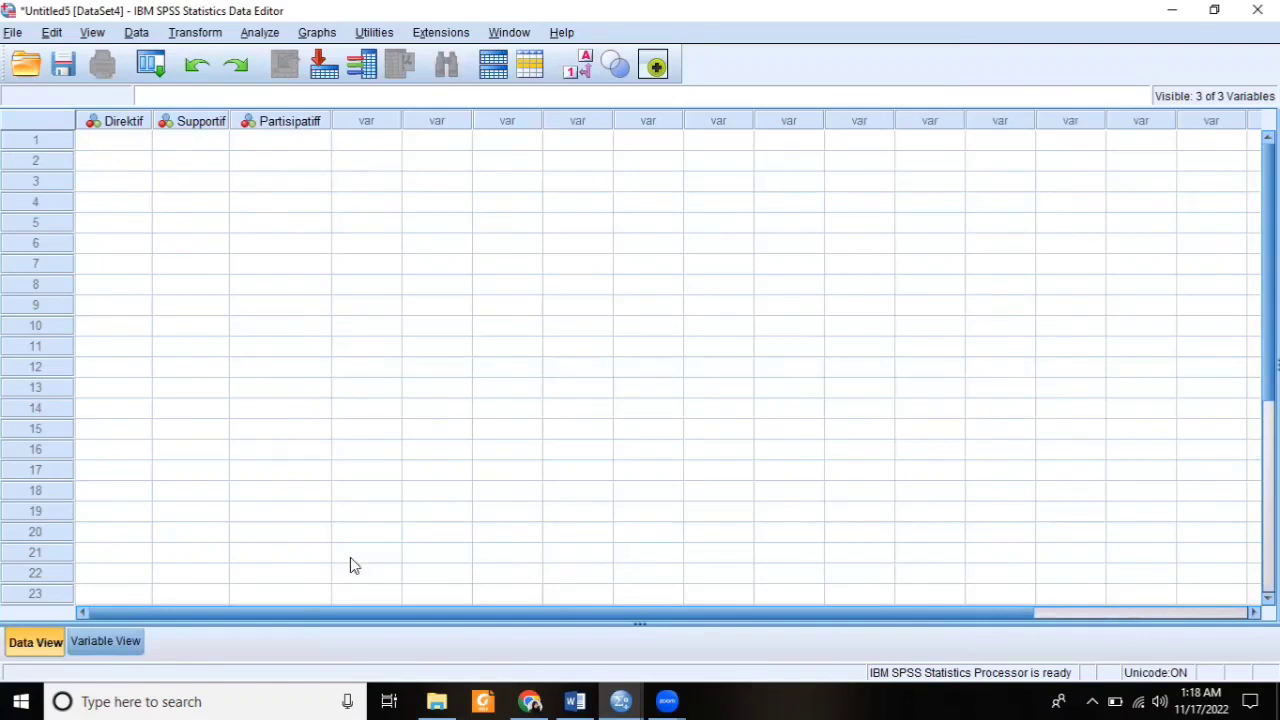
Step: Copy the 15 rows of Direktif, Supportif and Partisipatif scores from the Word table into the matching variables of SPSS dataset Untitled5
left_click(577, 701)
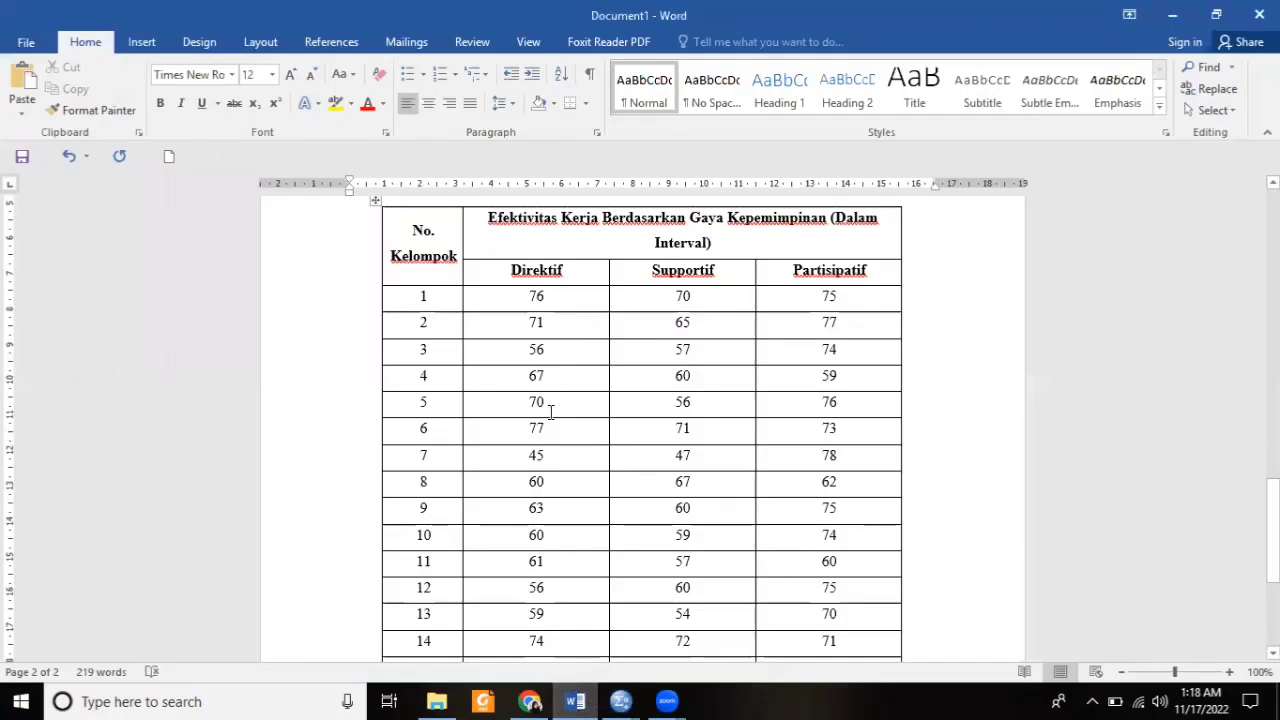
left_click_drag(476, 303, 848, 561)
key("super+c")
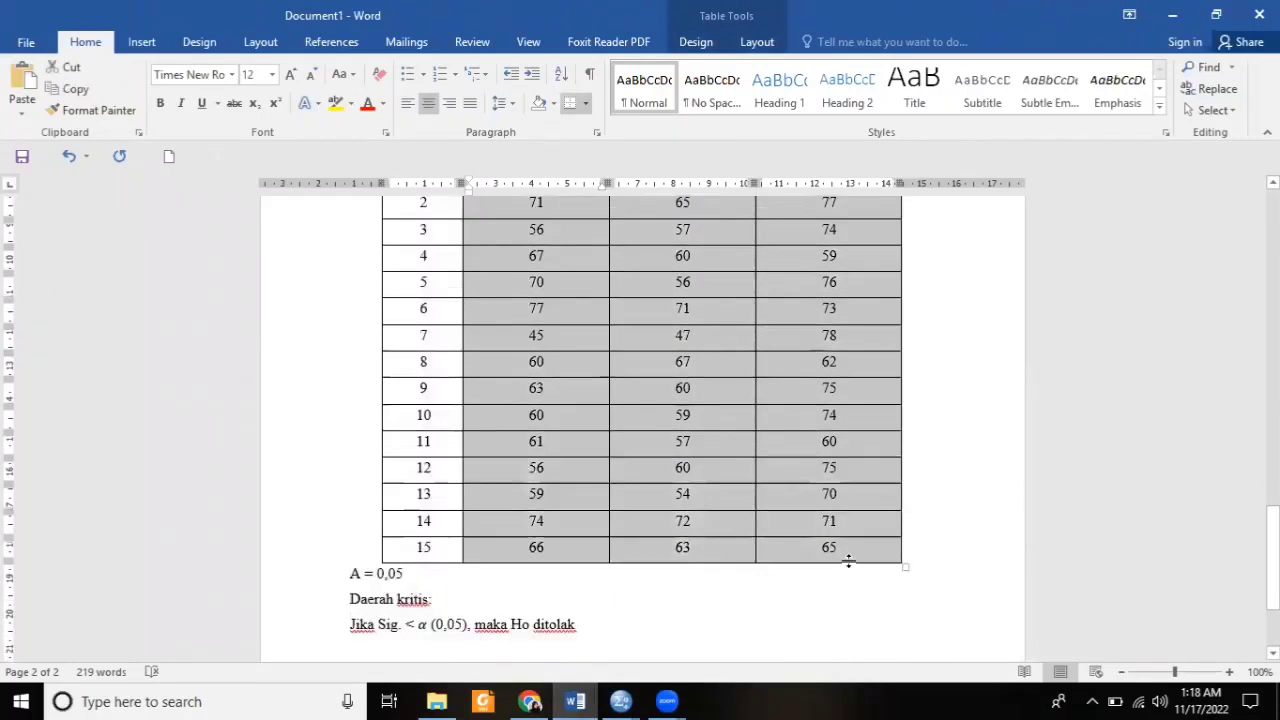
left_click(620, 701)
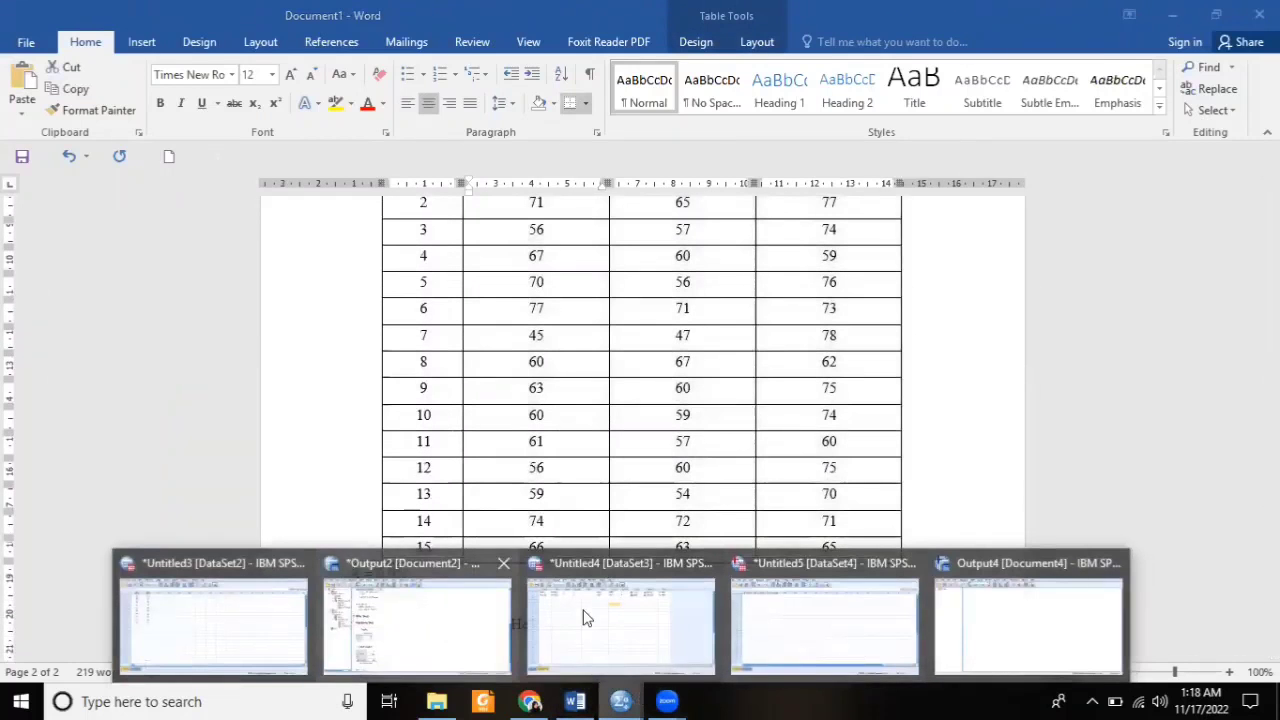
left_click(803, 634)
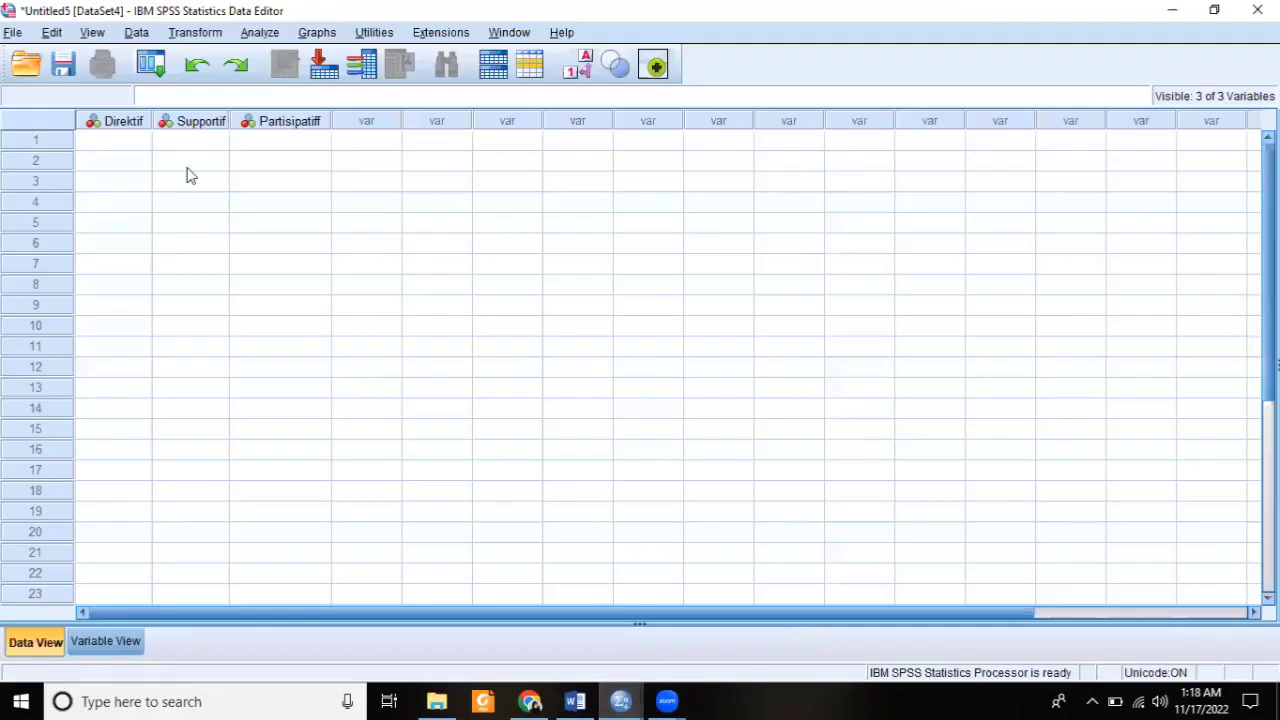
left_click(128, 146)
right_click(128, 146)
left_click(198, 256)
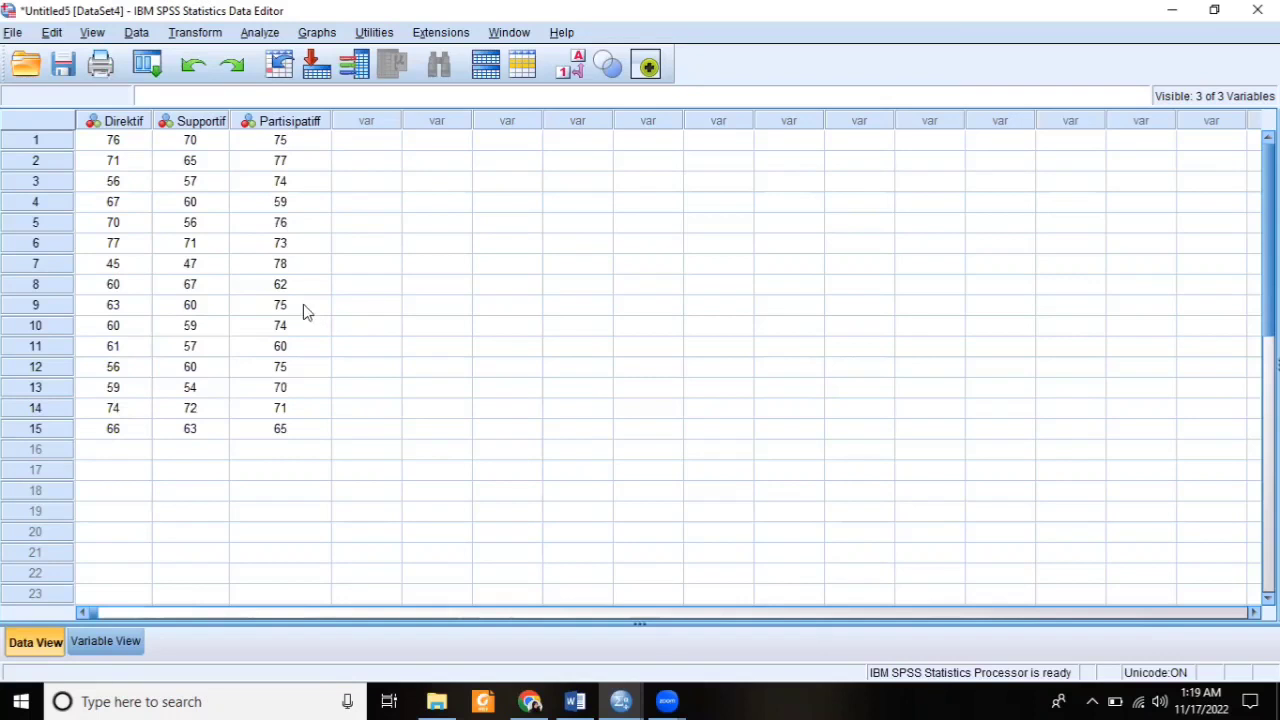
Step: Run a legacy K Related Samples Friedman test with Direktif, Supportif and Partisipatiff as the test variables
left_click(259, 32)
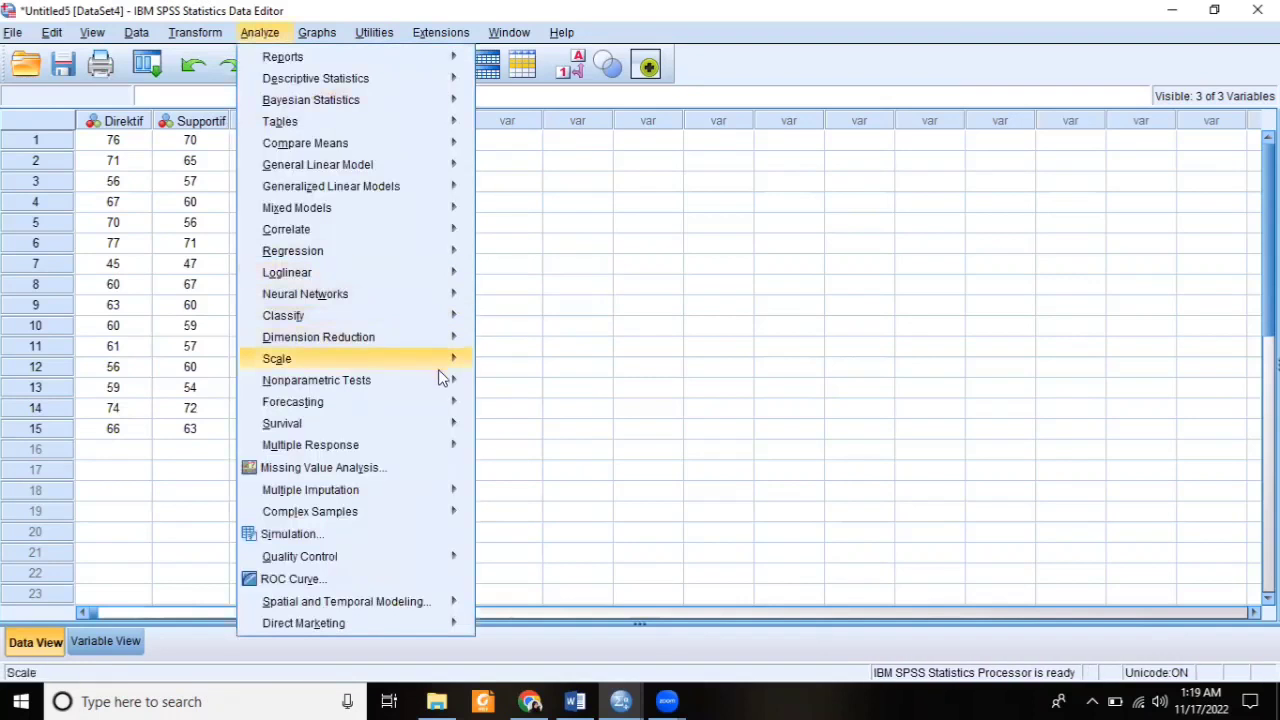
mouse_move(443, 378)
mouse_move(545, 458)
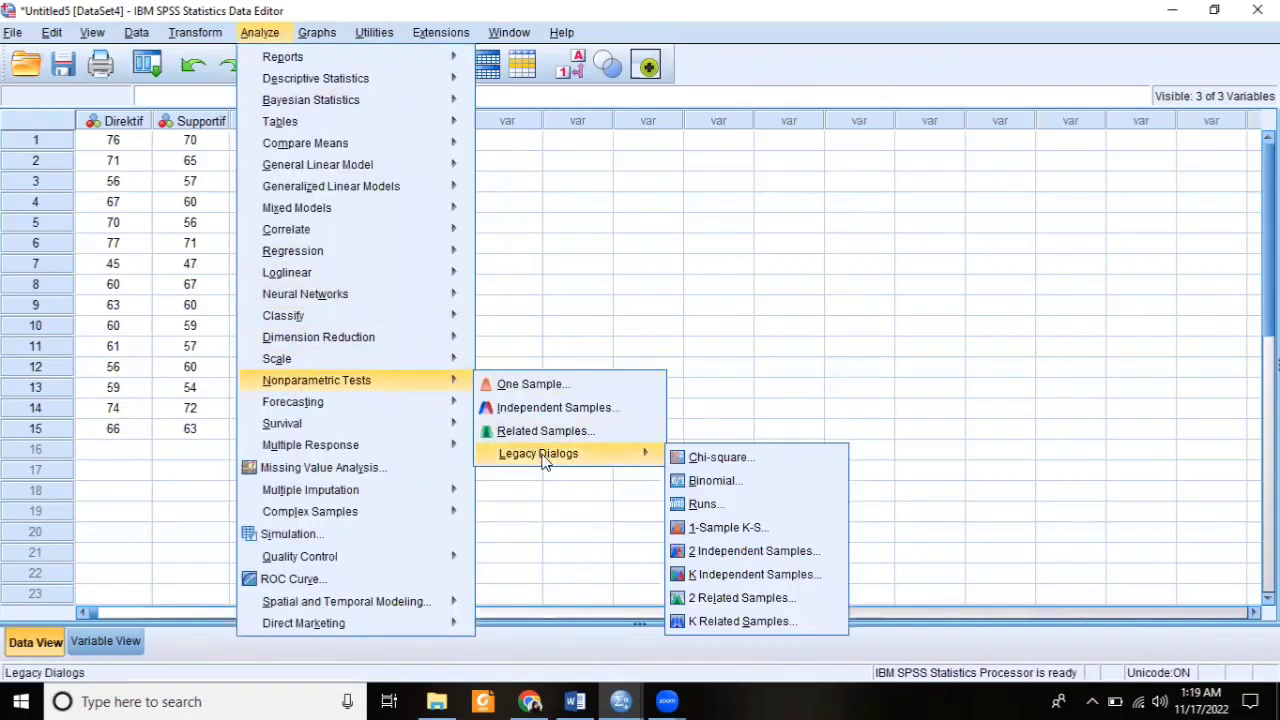
left_click(746, 622)
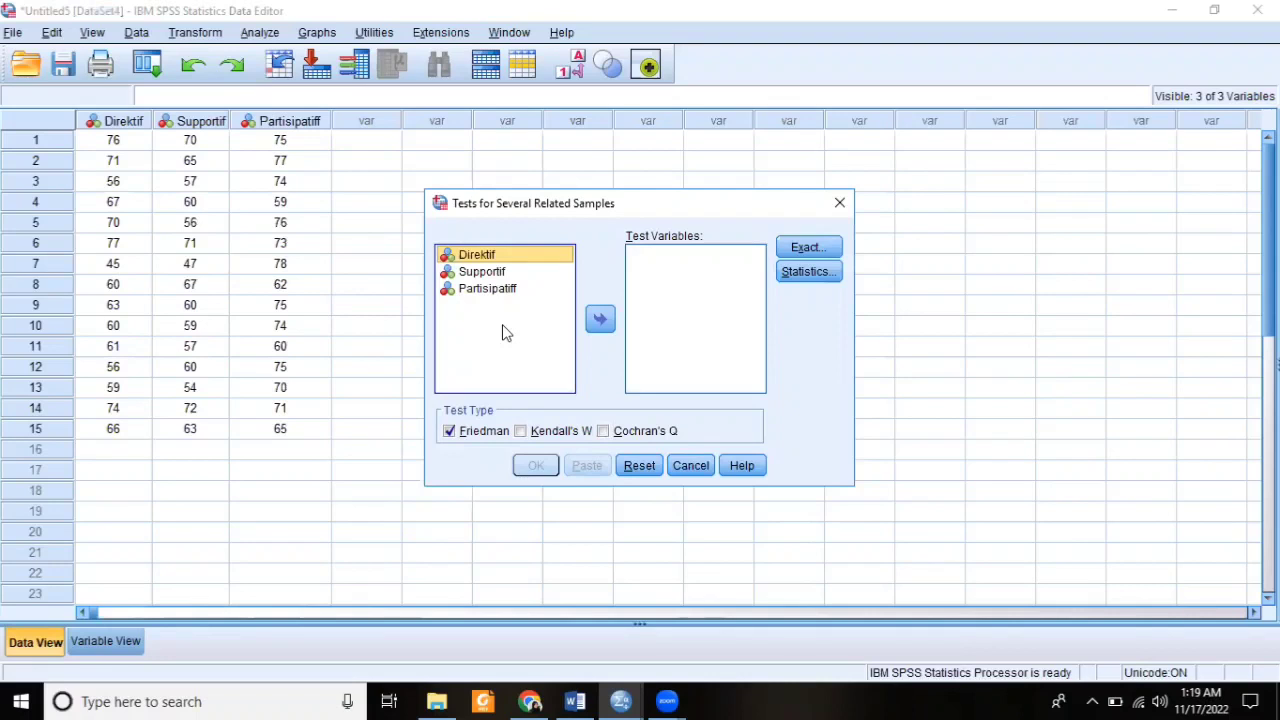
left_click(503, 333, "shift")
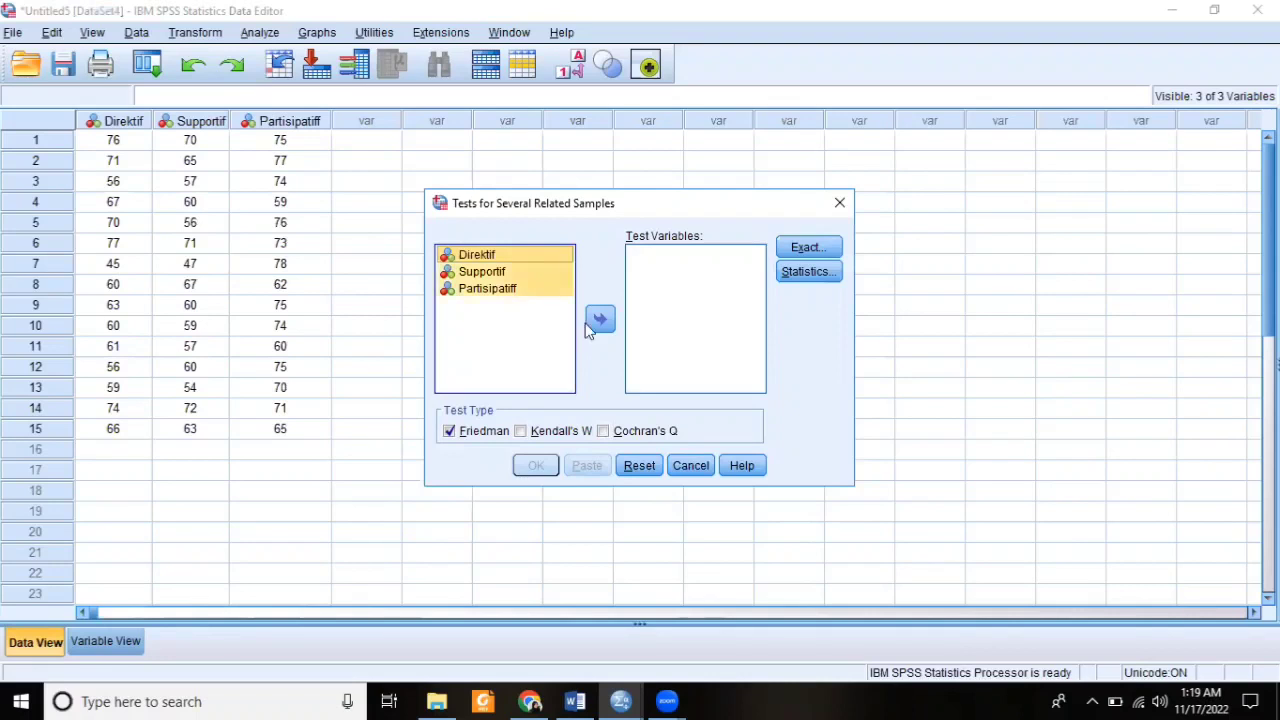
left_click(600, 319)
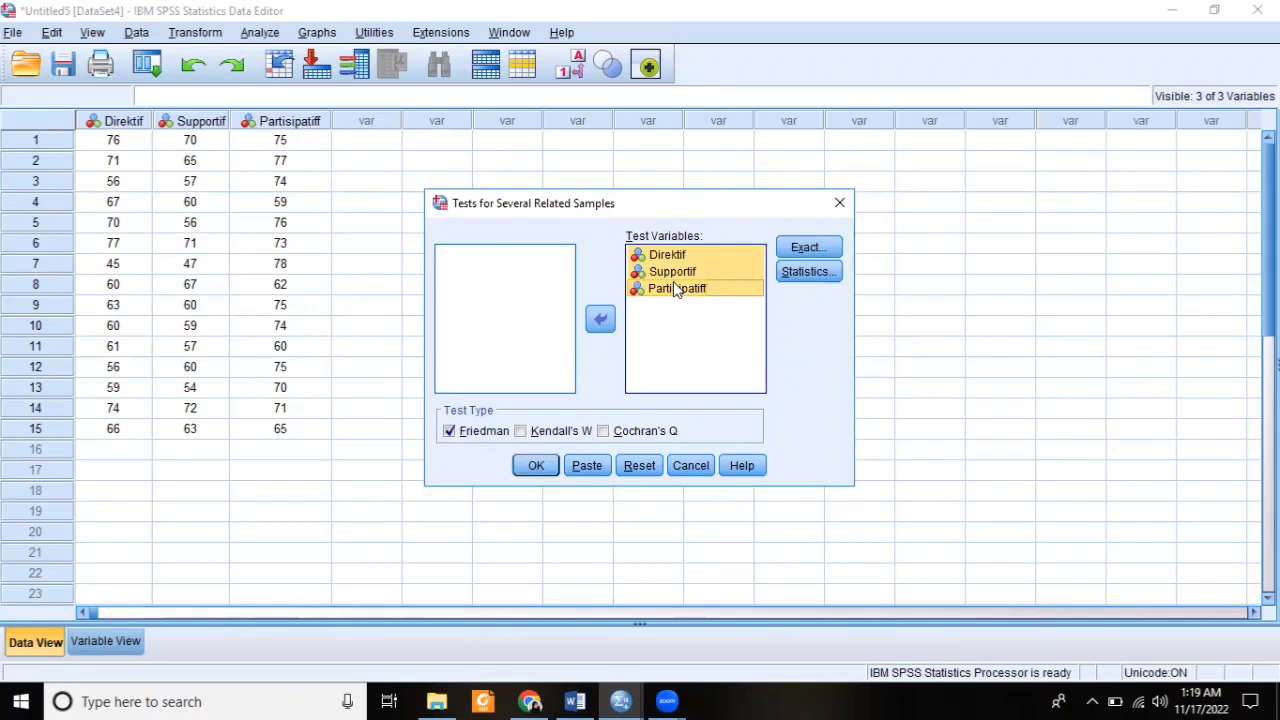
left_click(537, 465)
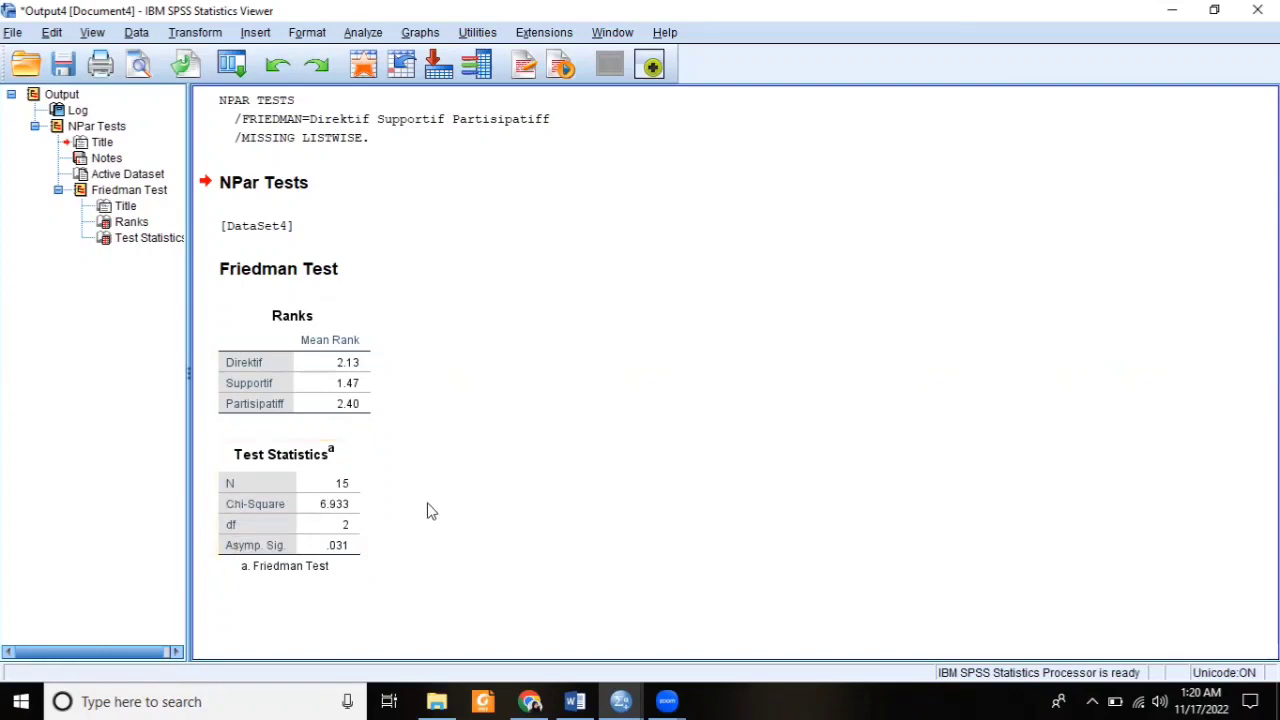
Step: Check the significance level and critical region below the Word table, and return to the Friedman test output in SPSS
mouse_move(575, 701)
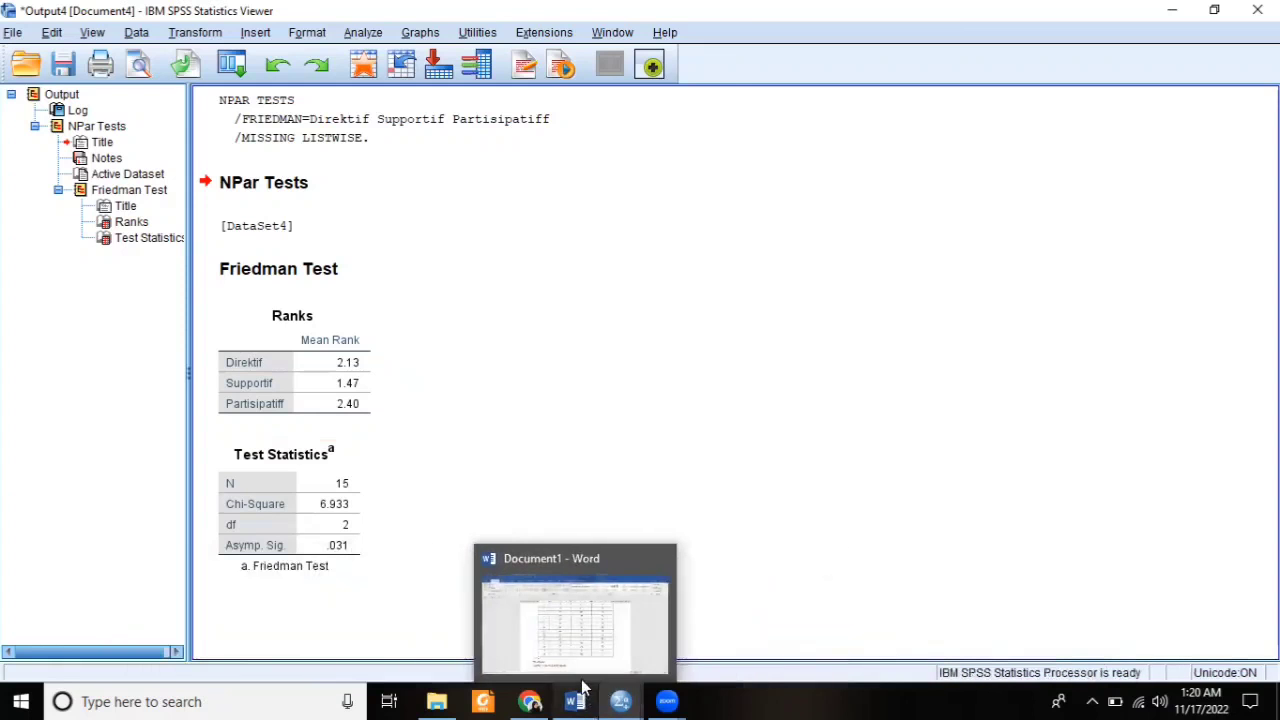
left_click(575, 660)
scroll(557, 526, "down", 1)
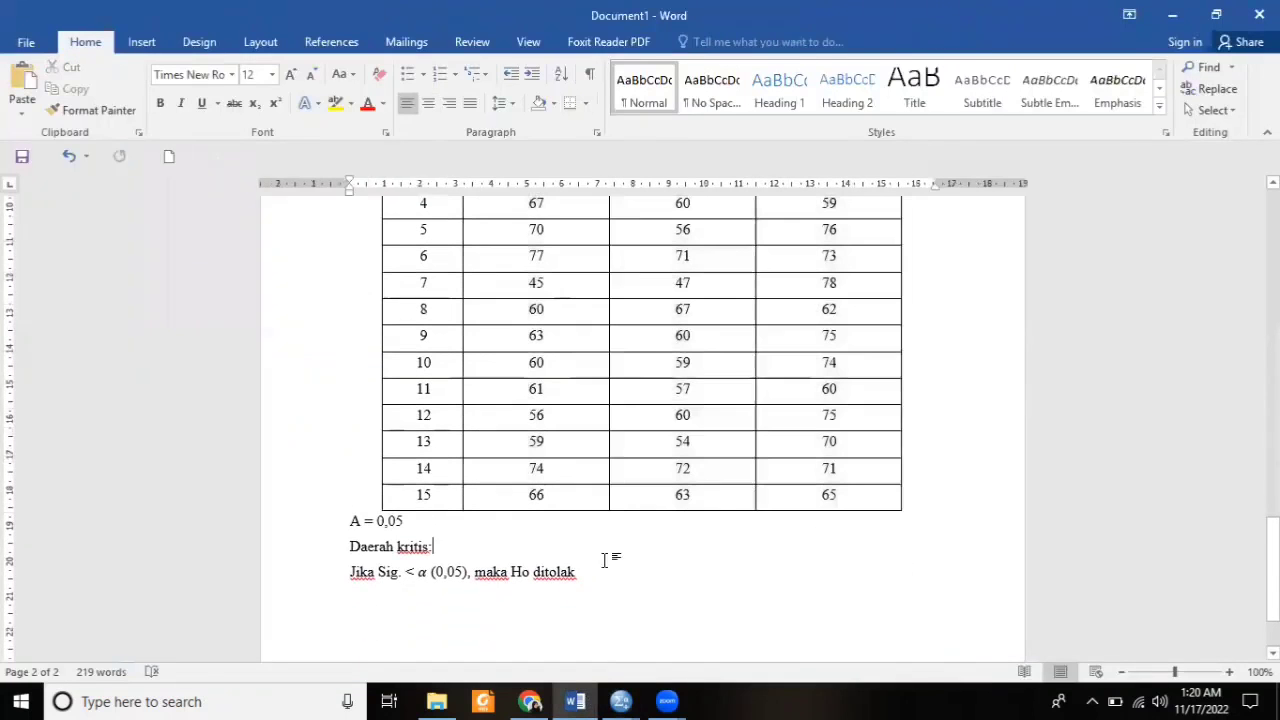
left_click(434, 546)
left_click(621, 701)
left_click(1017, 613)
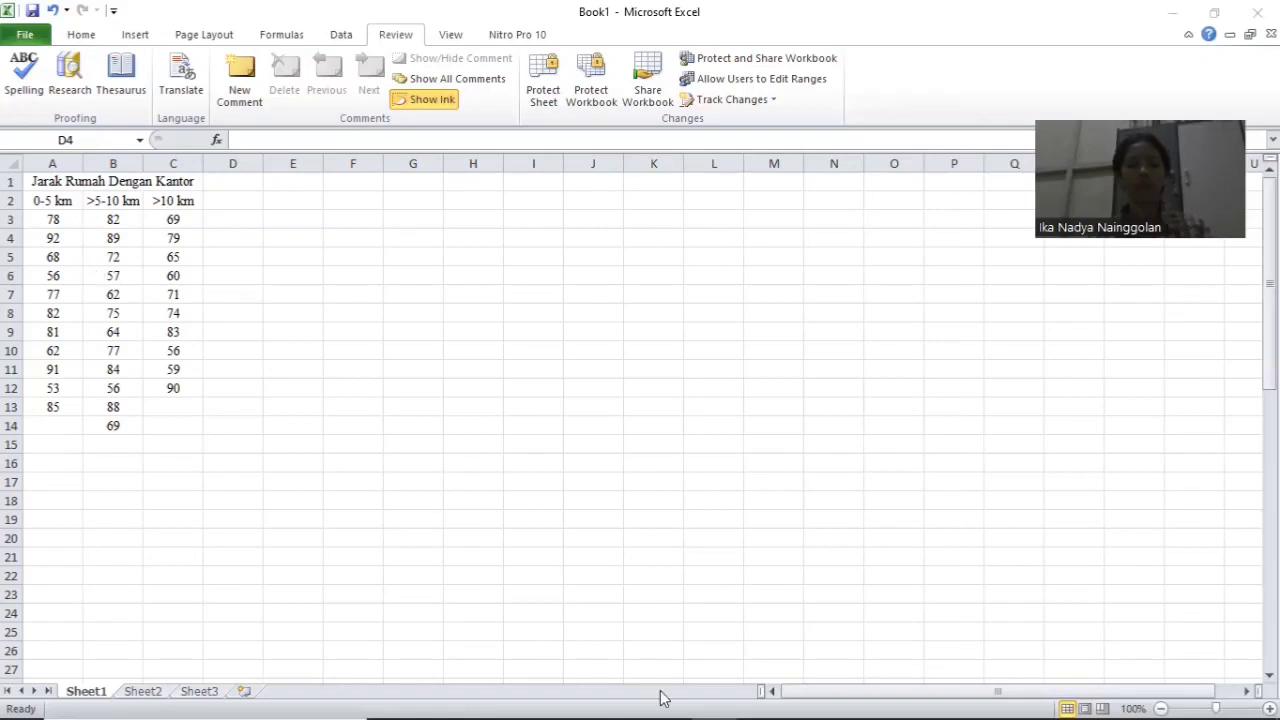
Step: Switch from the Excel home-to-office distance data to SPSS dataset Untitled1 and review the value labels of the Jarak variable
mouse_move(714, 668)
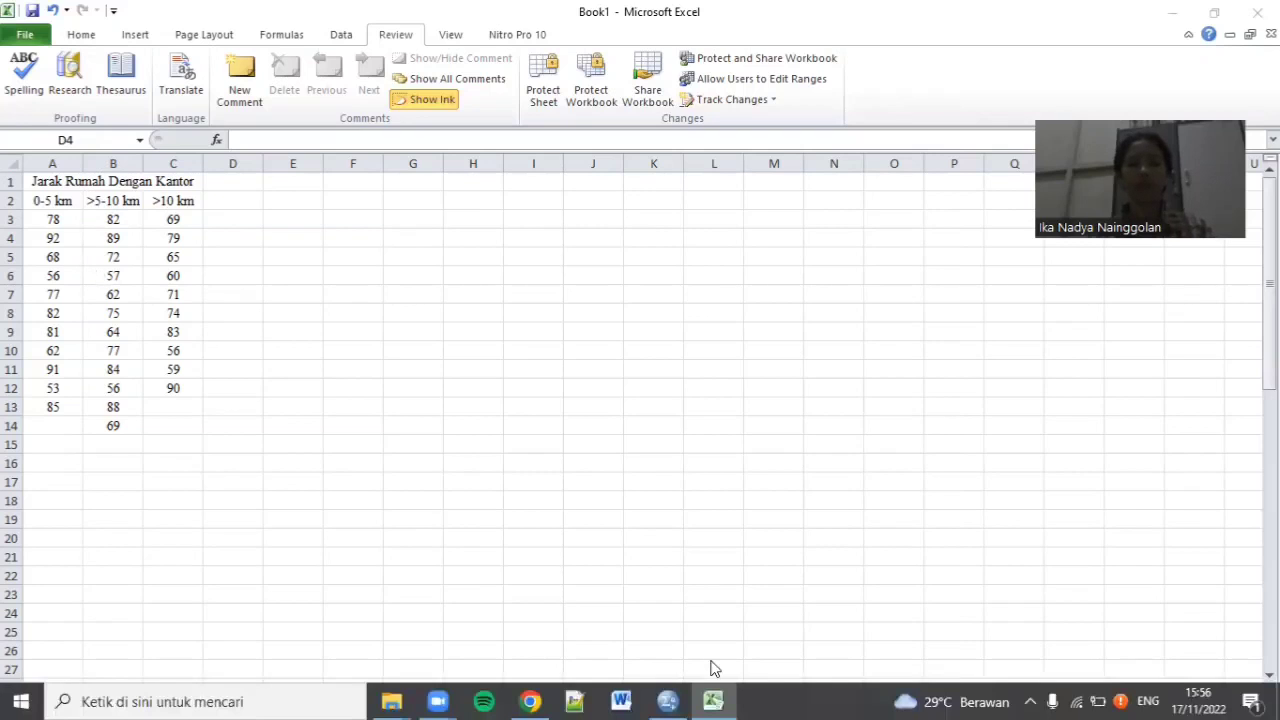
left_click(668, 701)
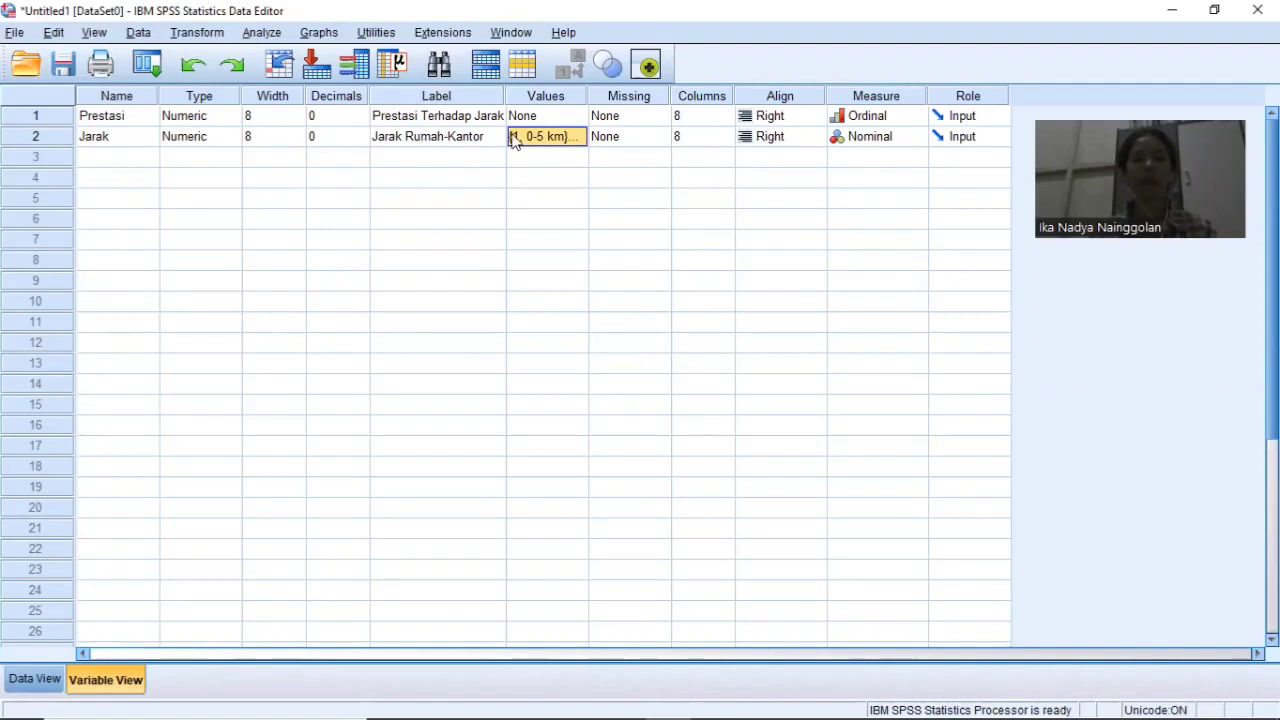
left_click(566, 141)
left_click(575, 139)
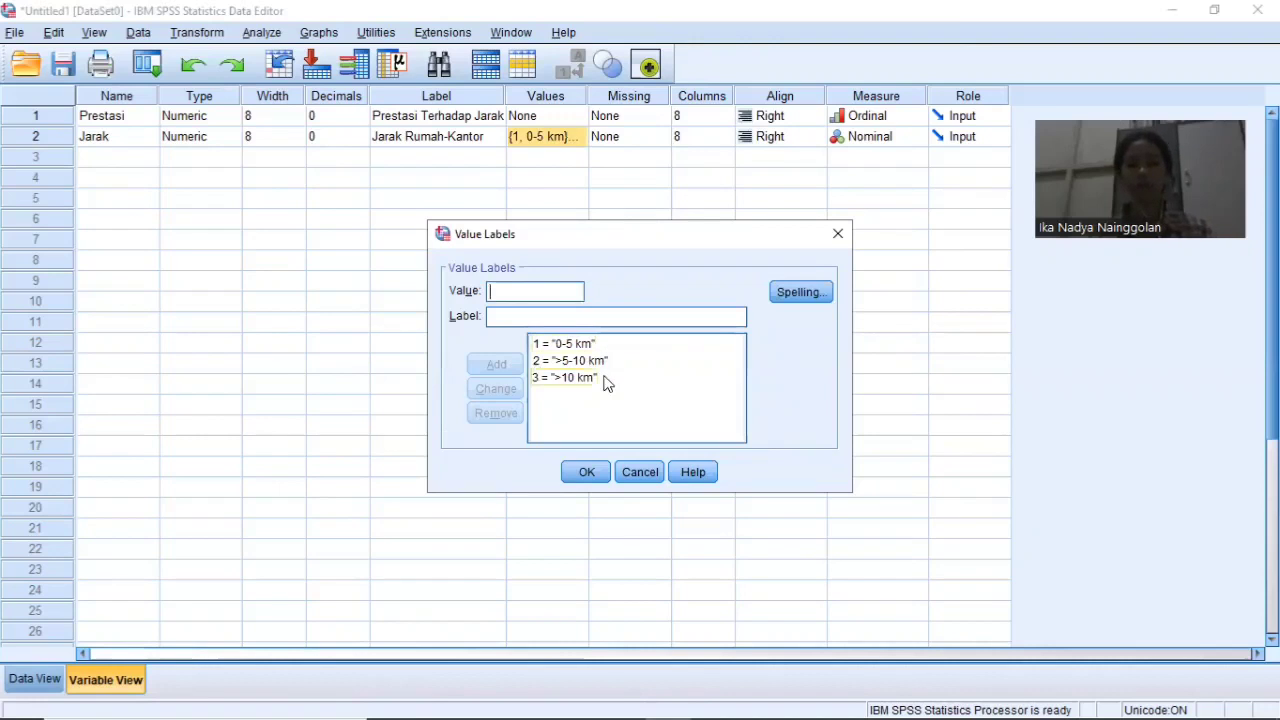
left_click(587, 475)
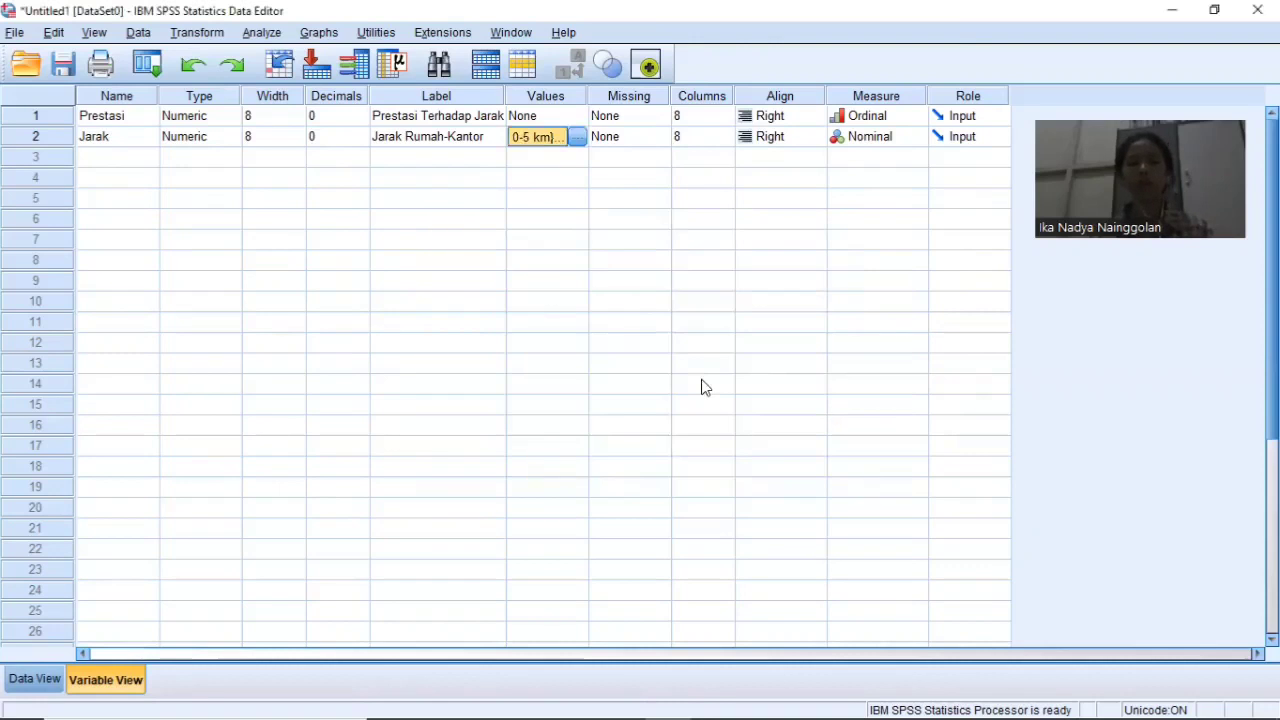
Step: Review the Prestasi scores and Jarak group codes through all rows of the data grid
left_click(30, 676)
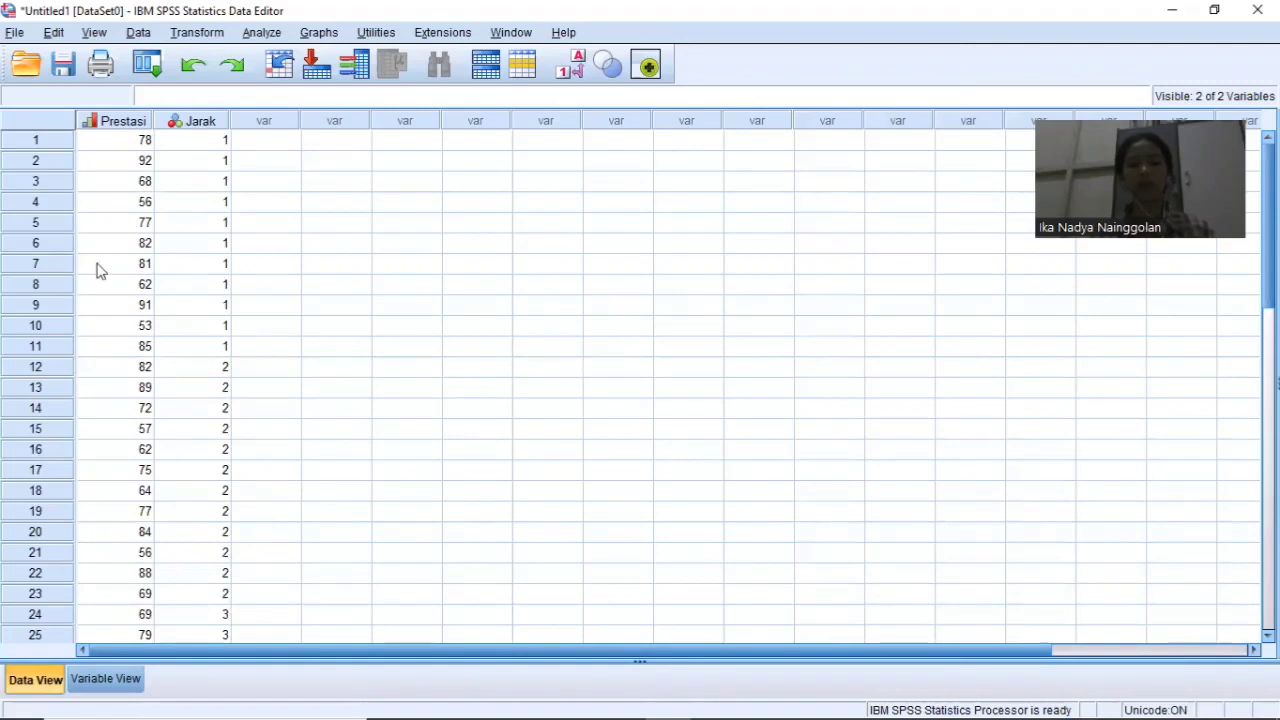
scroll(88, 238, "down", 1)
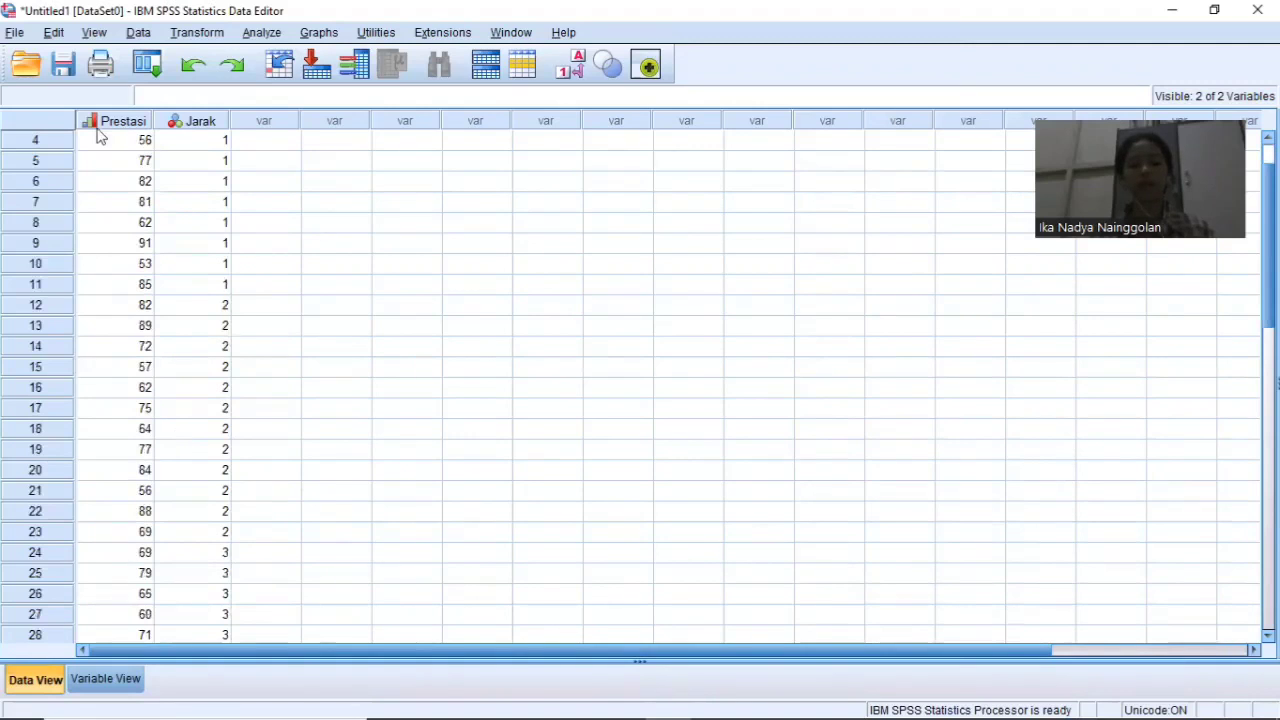
scroll(148, 257, "down", 6)
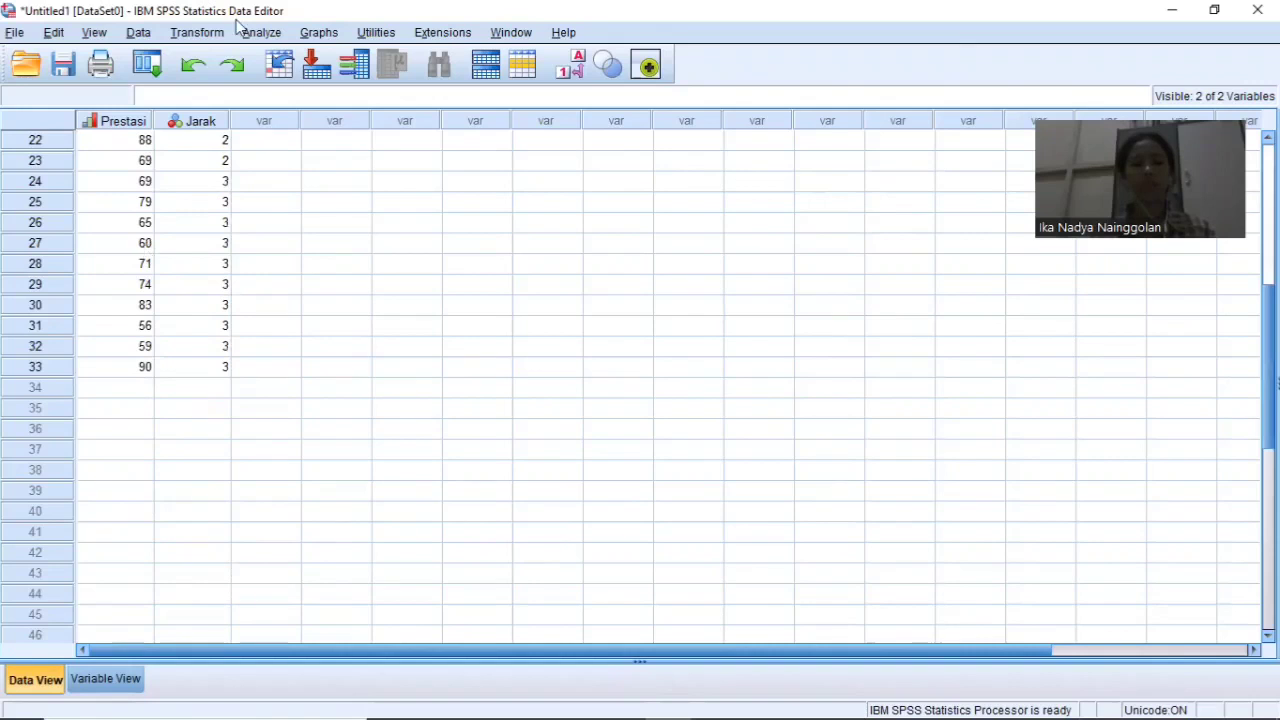
scroll(245, 30, "up", 7)
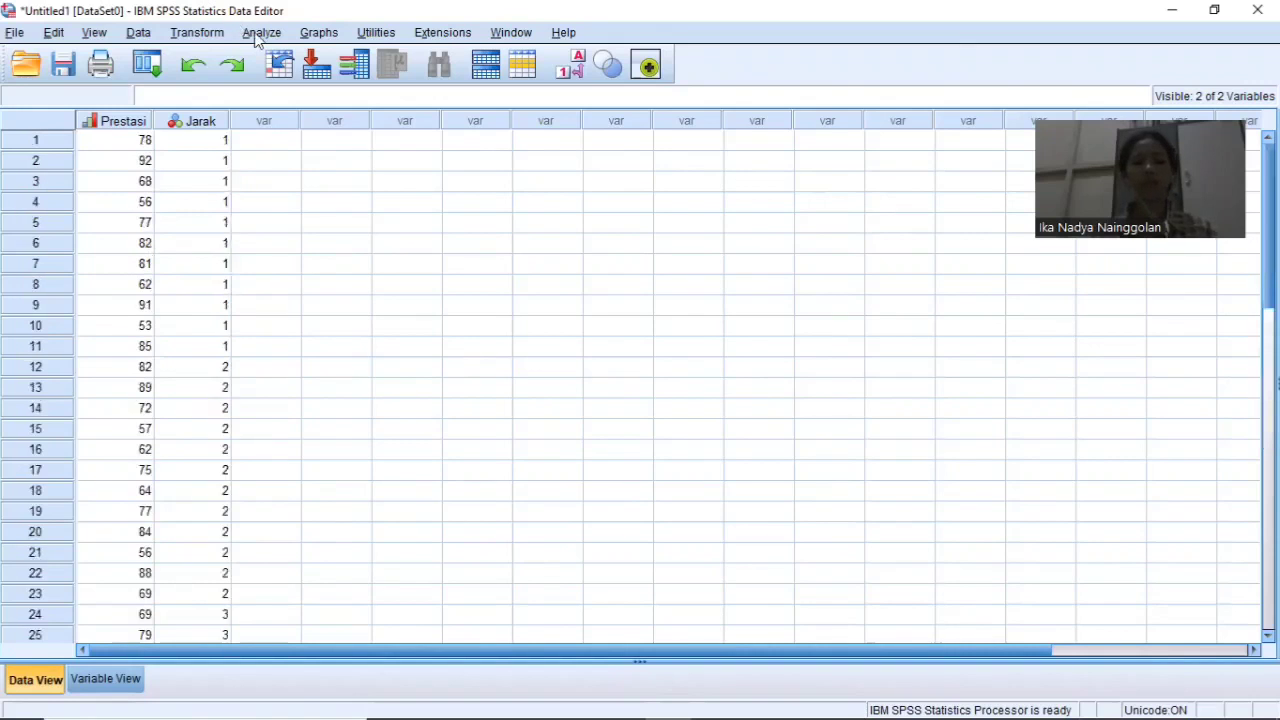
Step: Set up a legacy K Independent Samples Kruskal-Wallis H test with Prestasi as test variable and Jarak as grouping variable
left_click(260, 33)
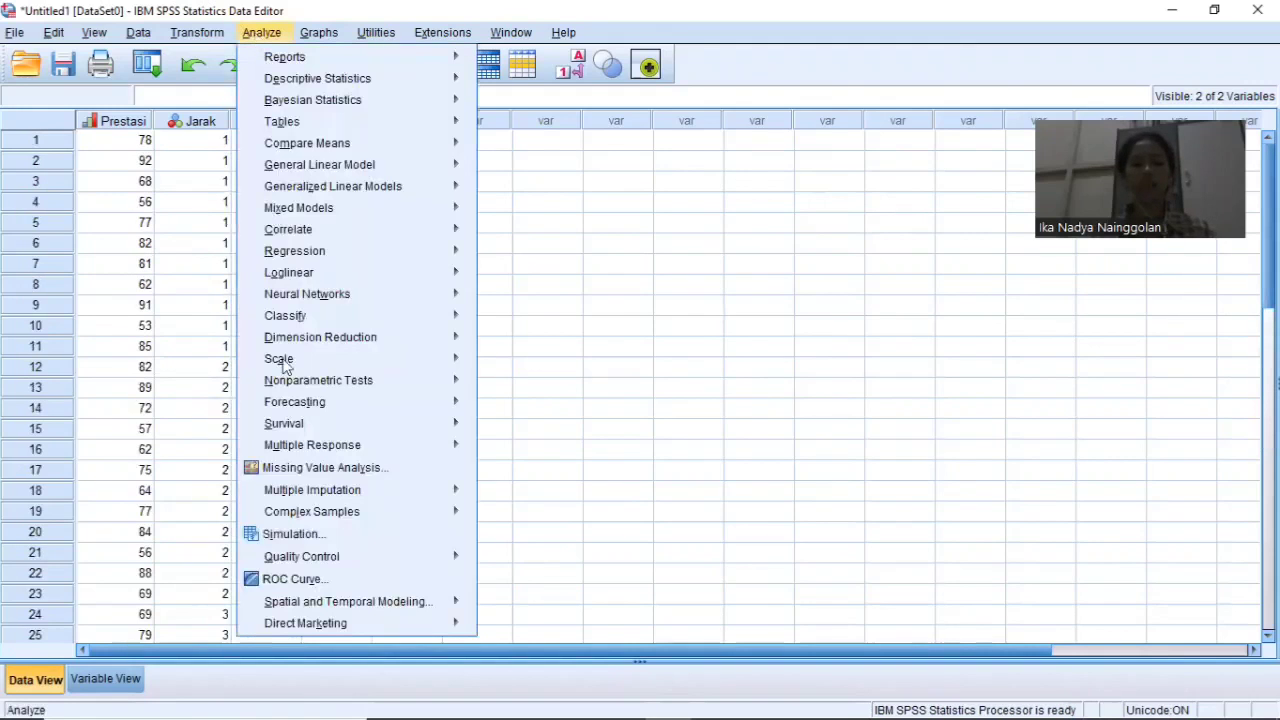
mouse_move(285, 390)
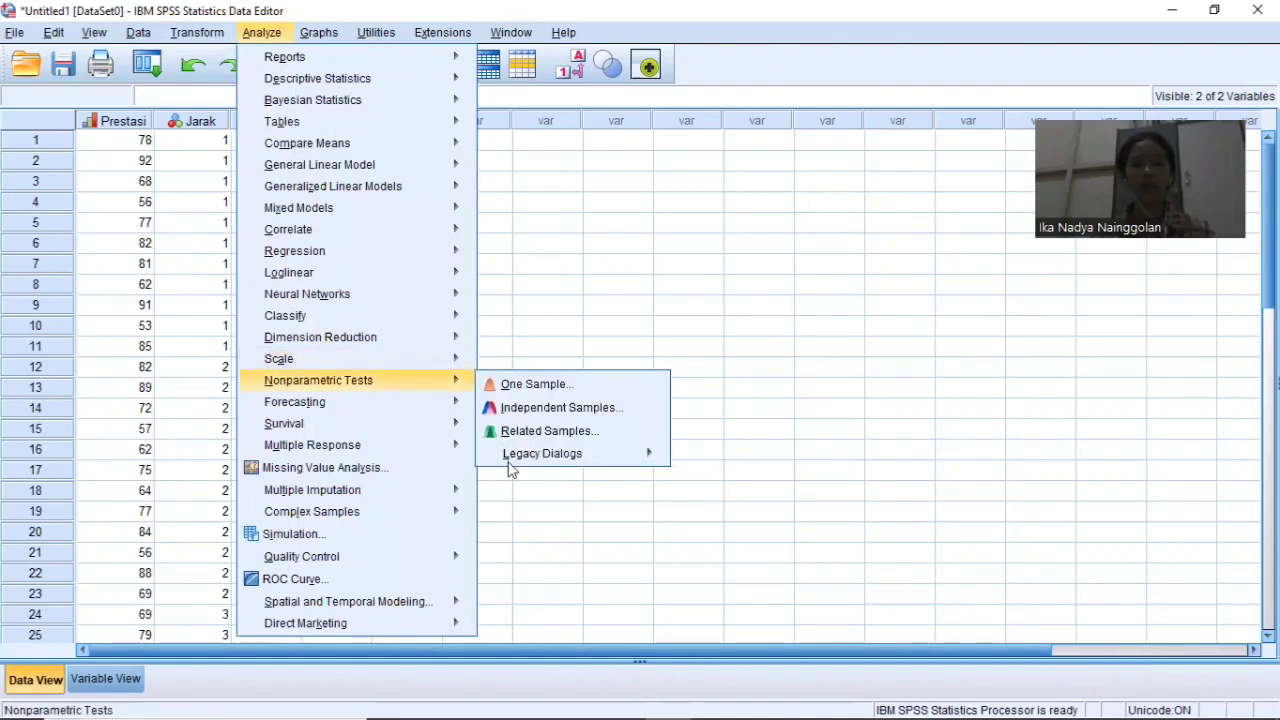
mouse_move(510, 461)
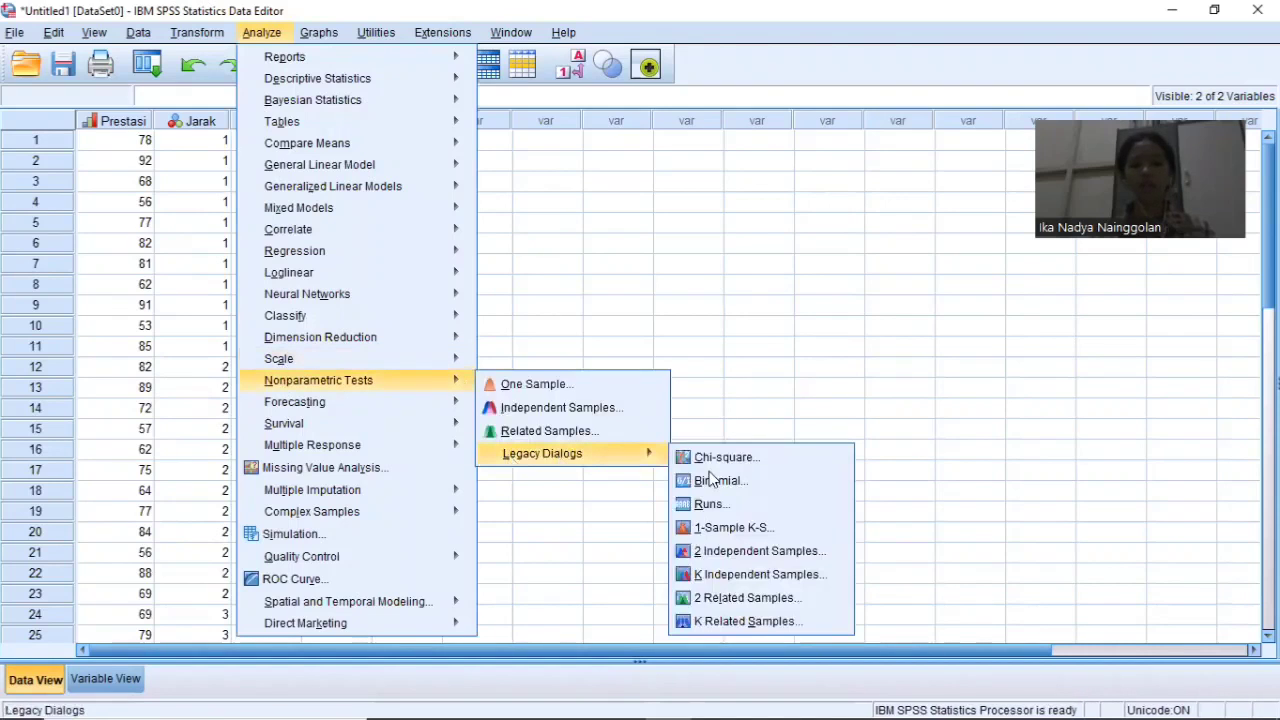
left_click(708, 576)
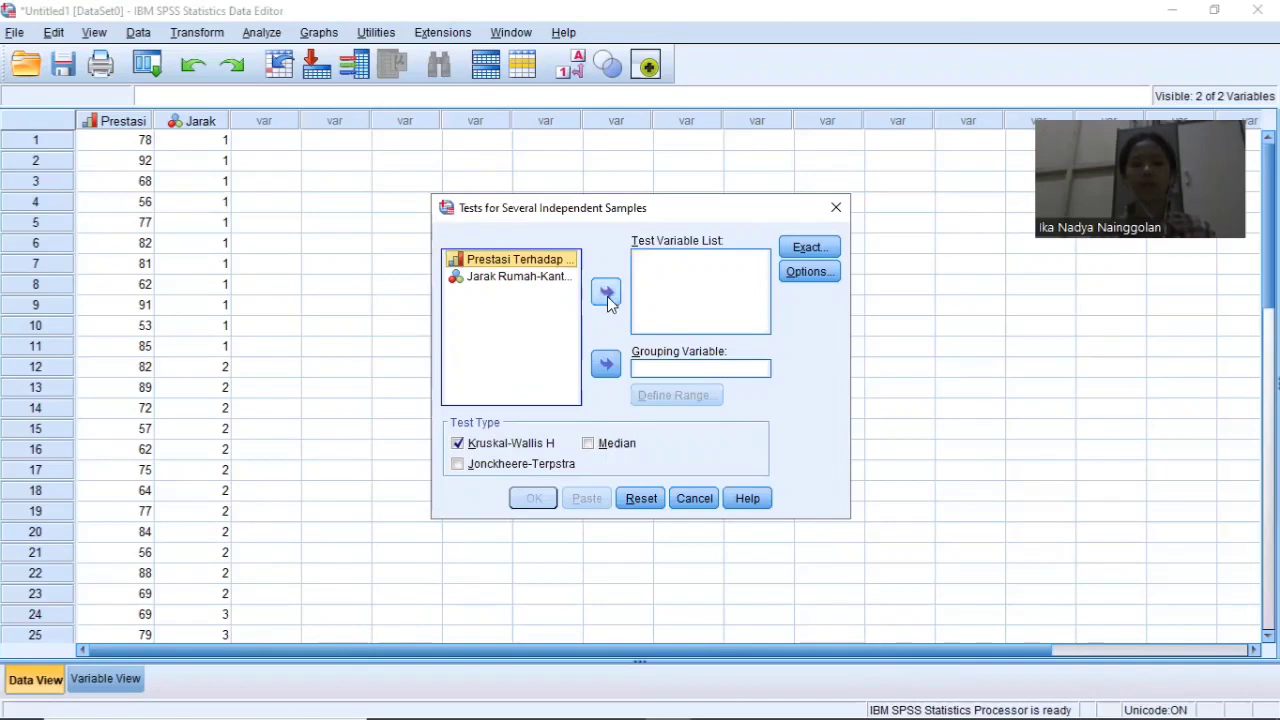
double_click(462, 264)
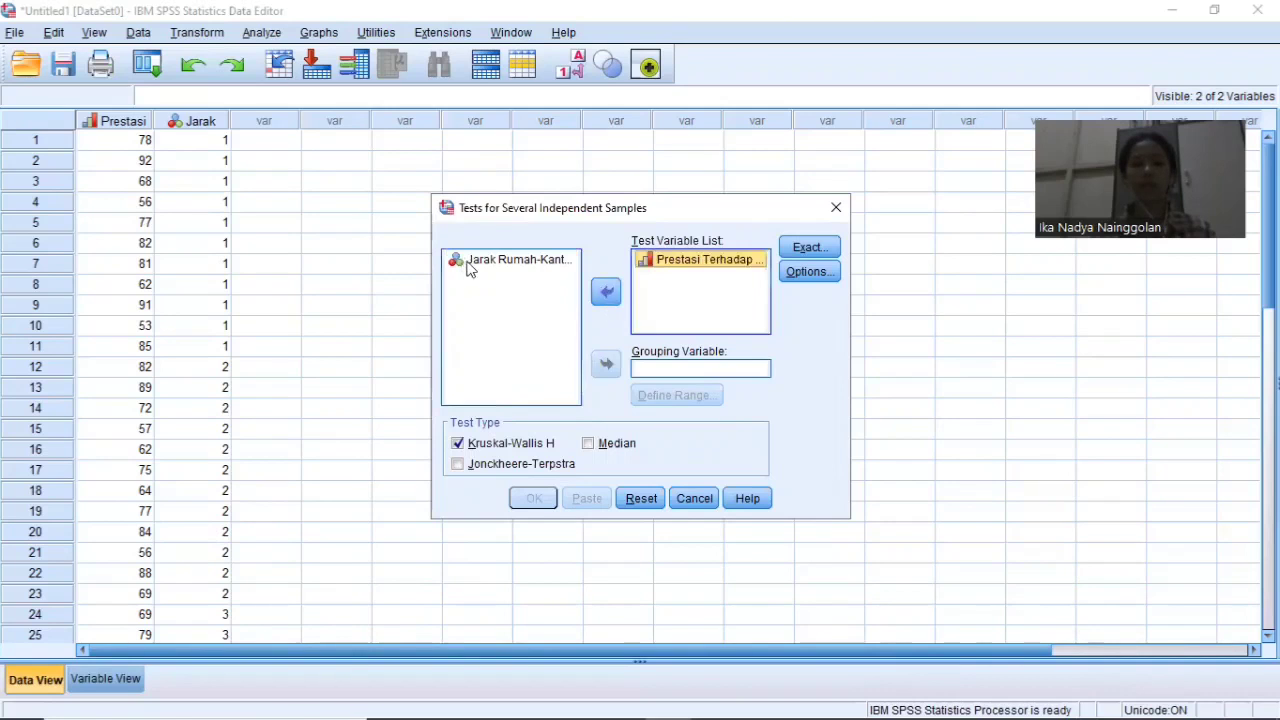
left_click(464, 266)
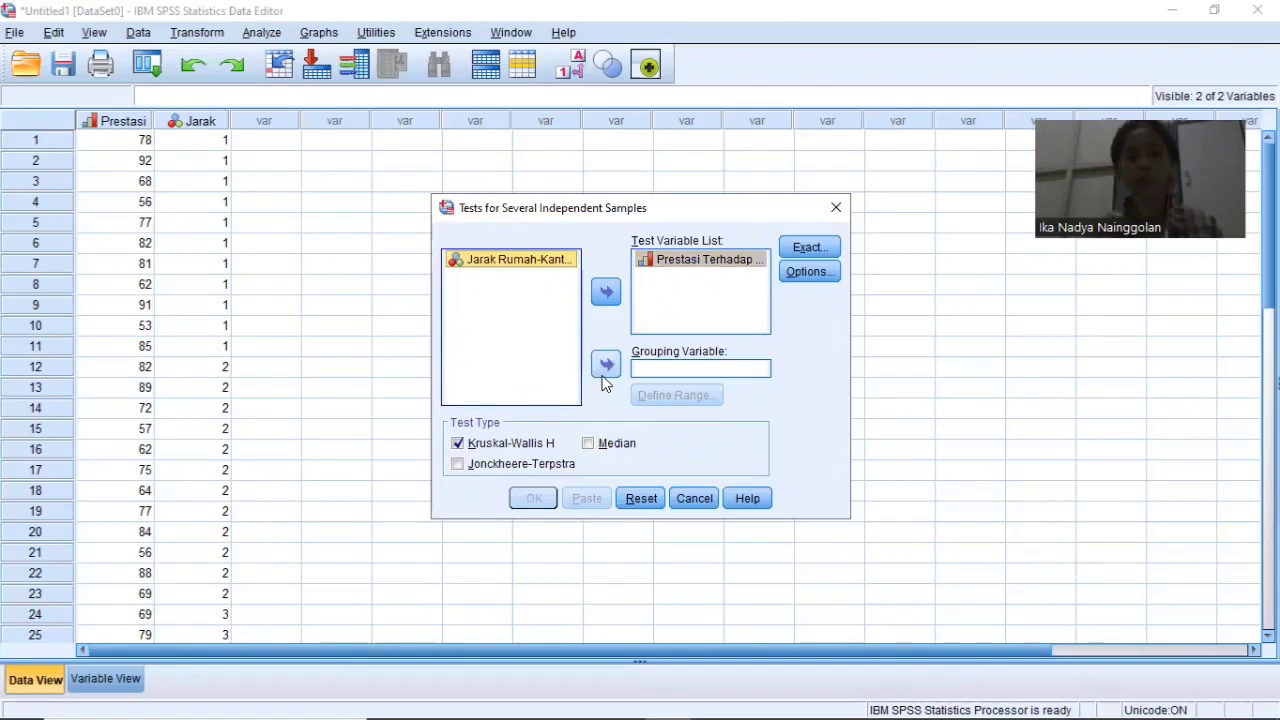
left_click(605, 365)
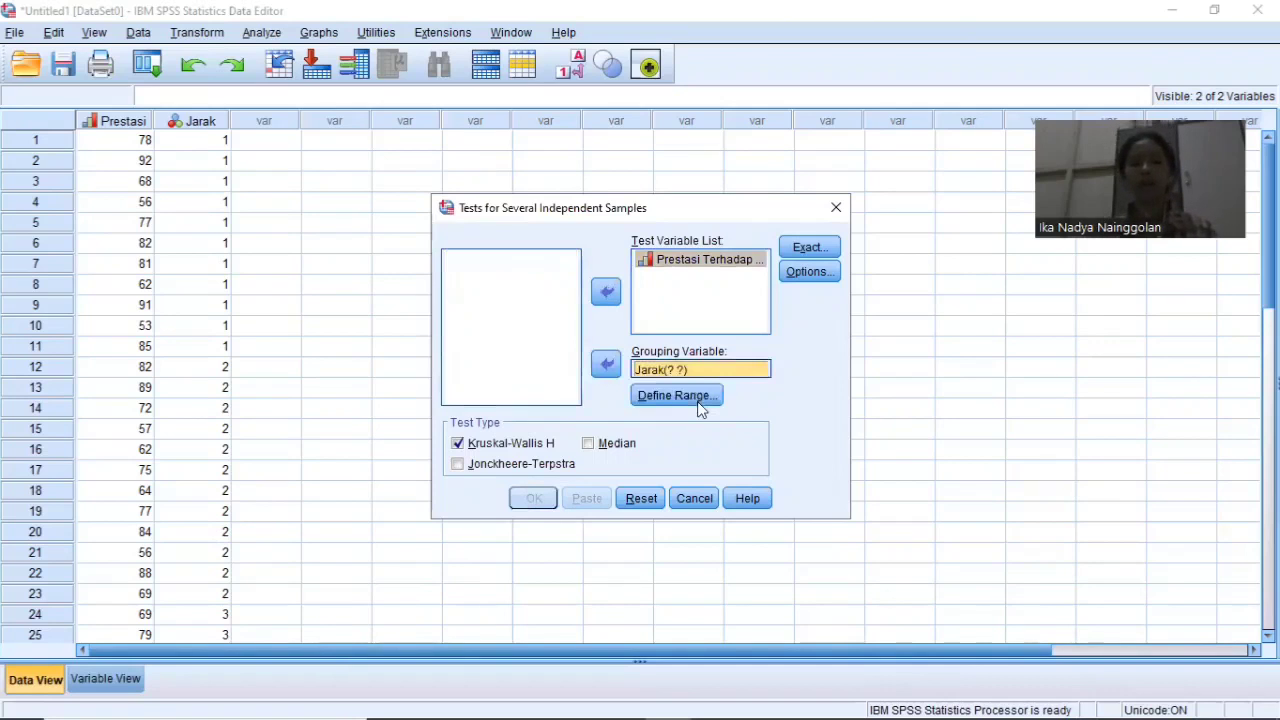
Step: Define the Jarak grouping range from minimum 1 to maximum 3 and run the Kruskal-Wallis test
left_click(677, 396)
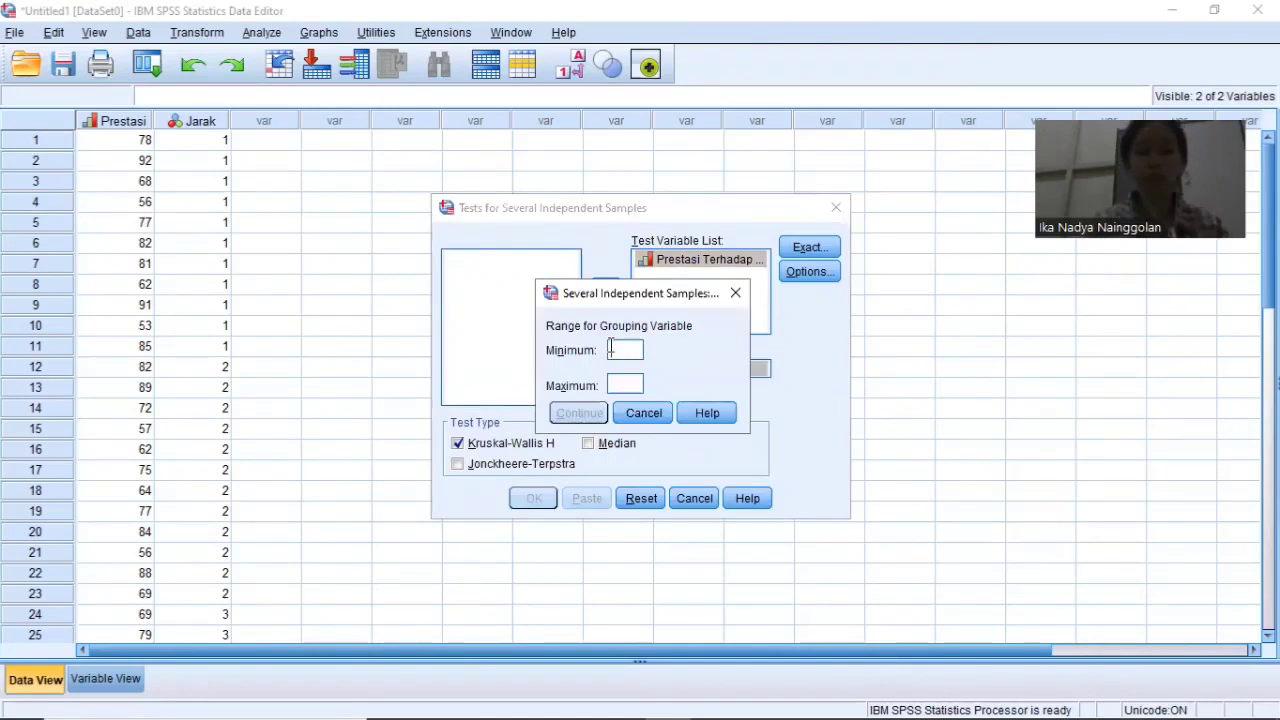
type("1")
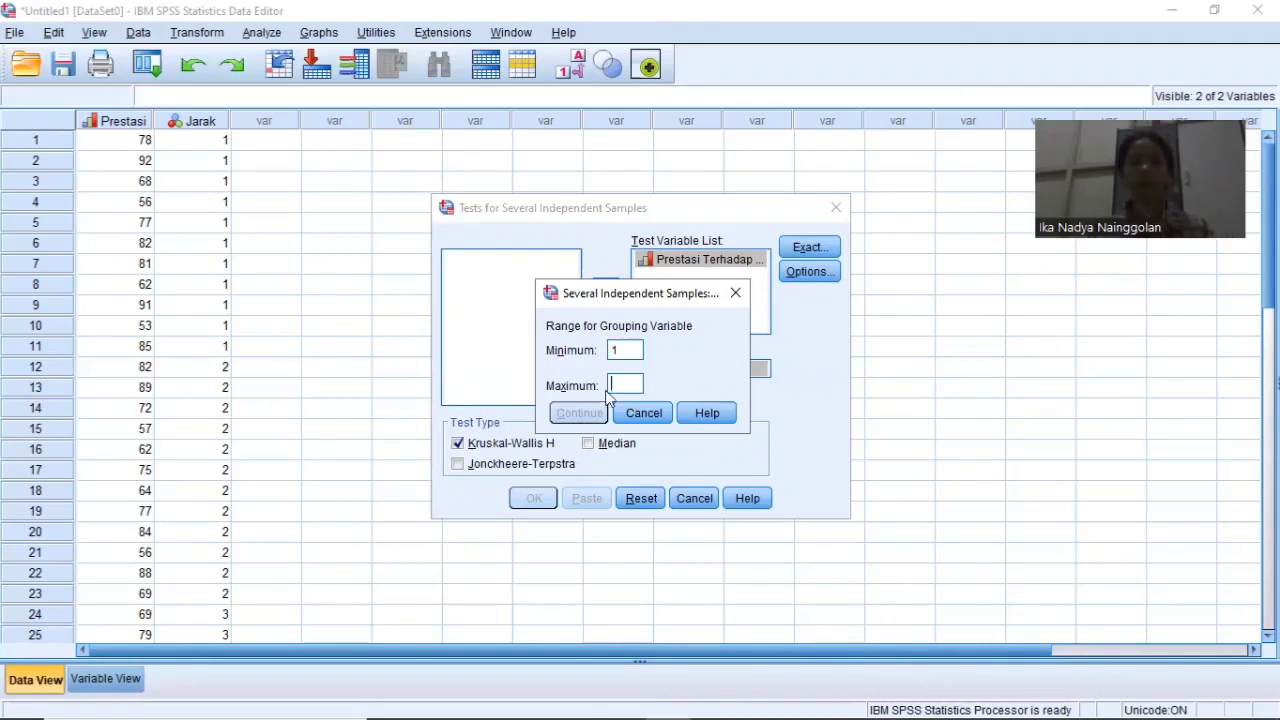
type("3")
left_click(577, 417)
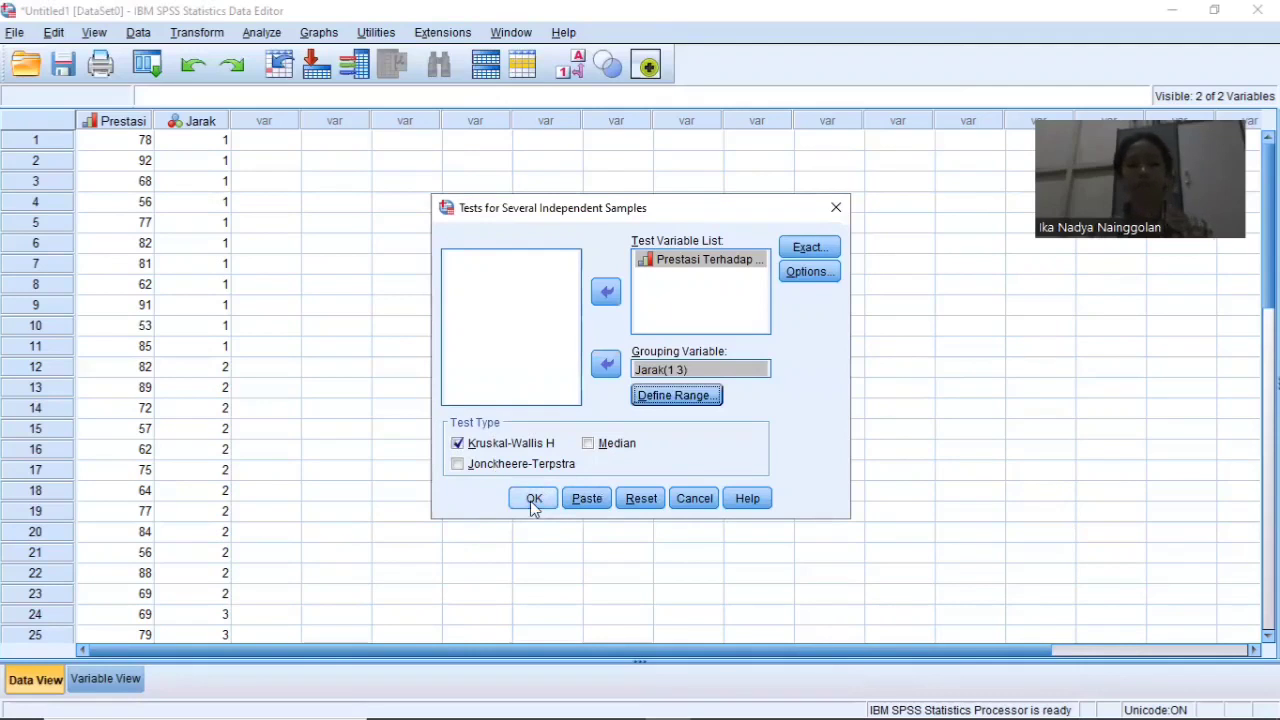
left_click(533, 500)
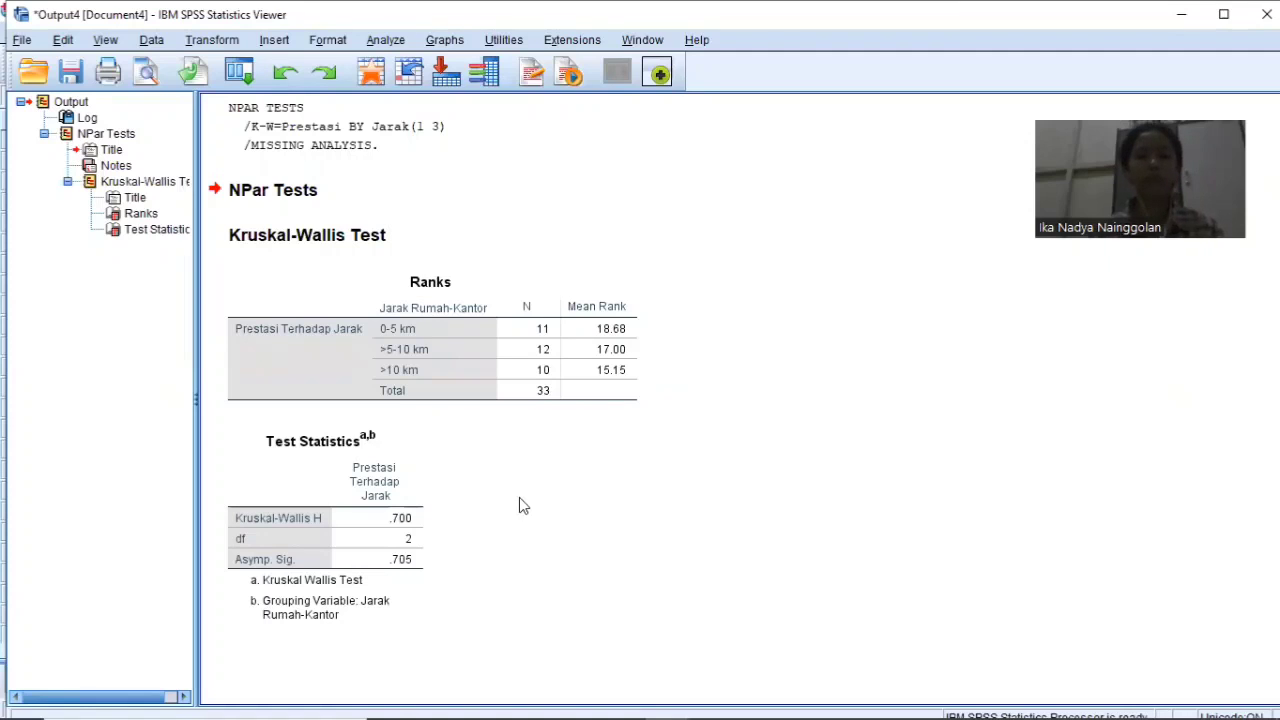
Step: Examine the Kruskal-Wallis Ranks table and the Asymp. Sig. value in the Test Statistics table
left_click(292, 338)
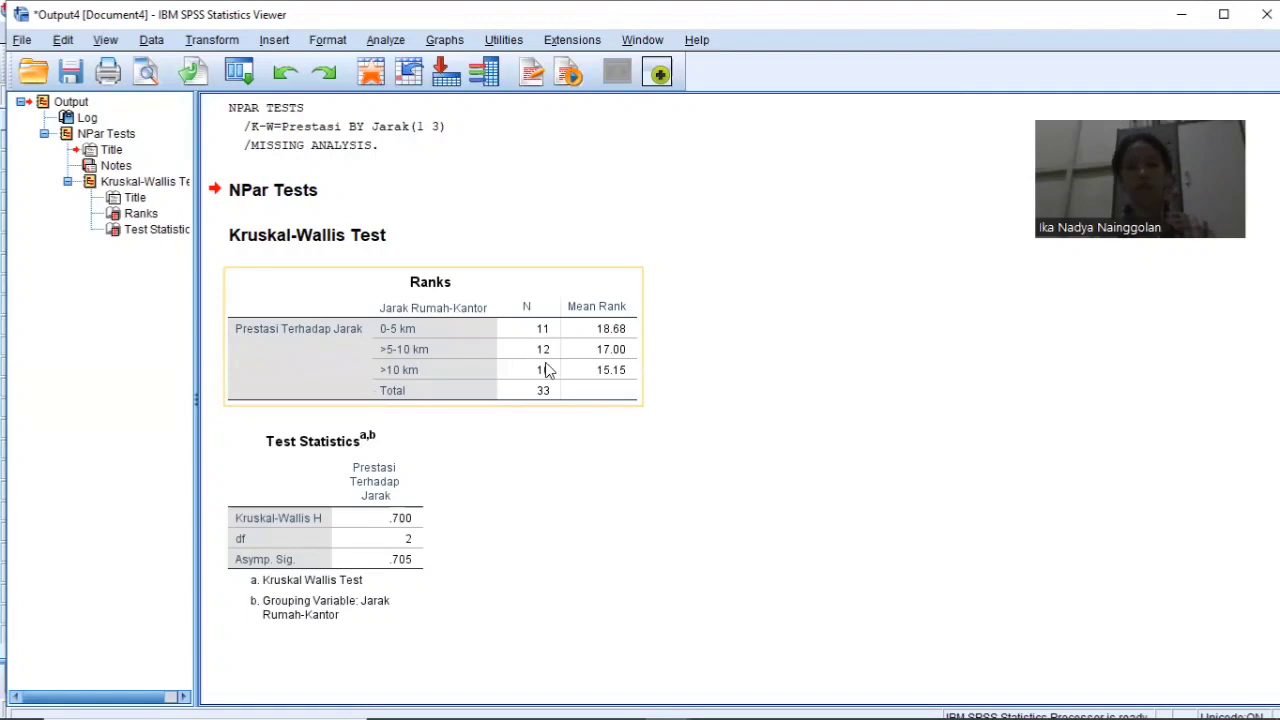
double_click(376, 382)
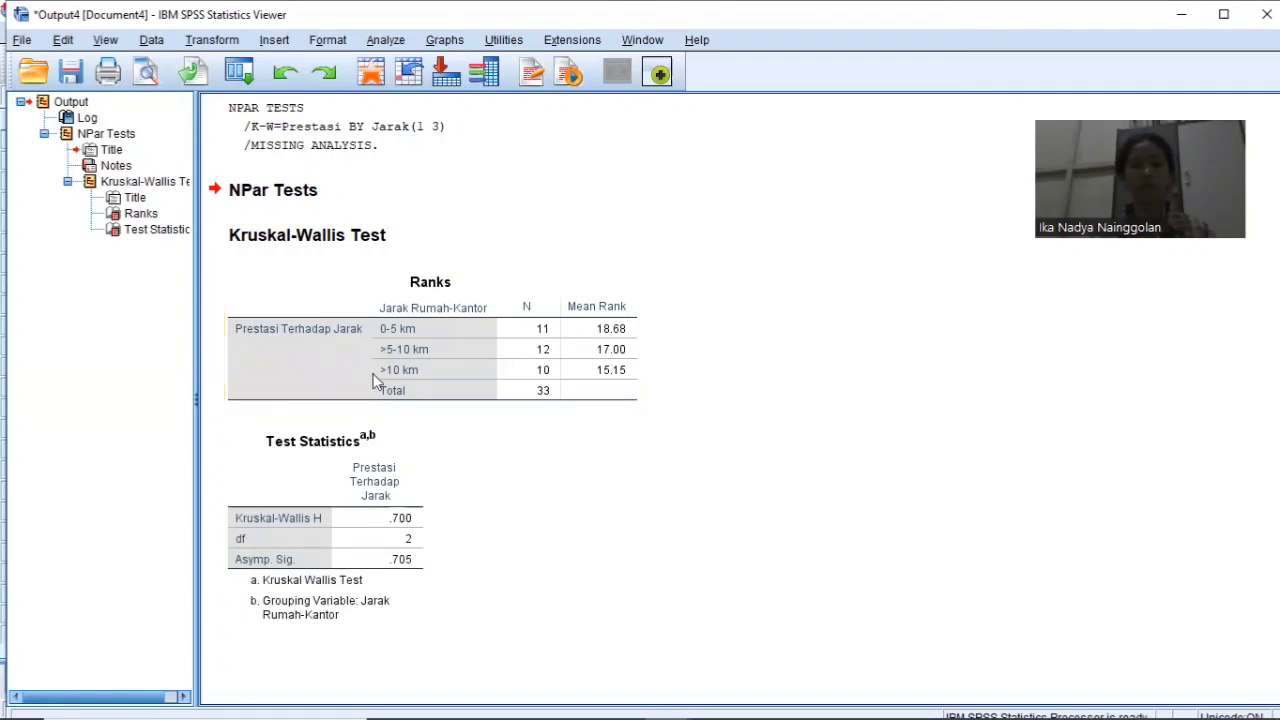
left_click(376, 382)
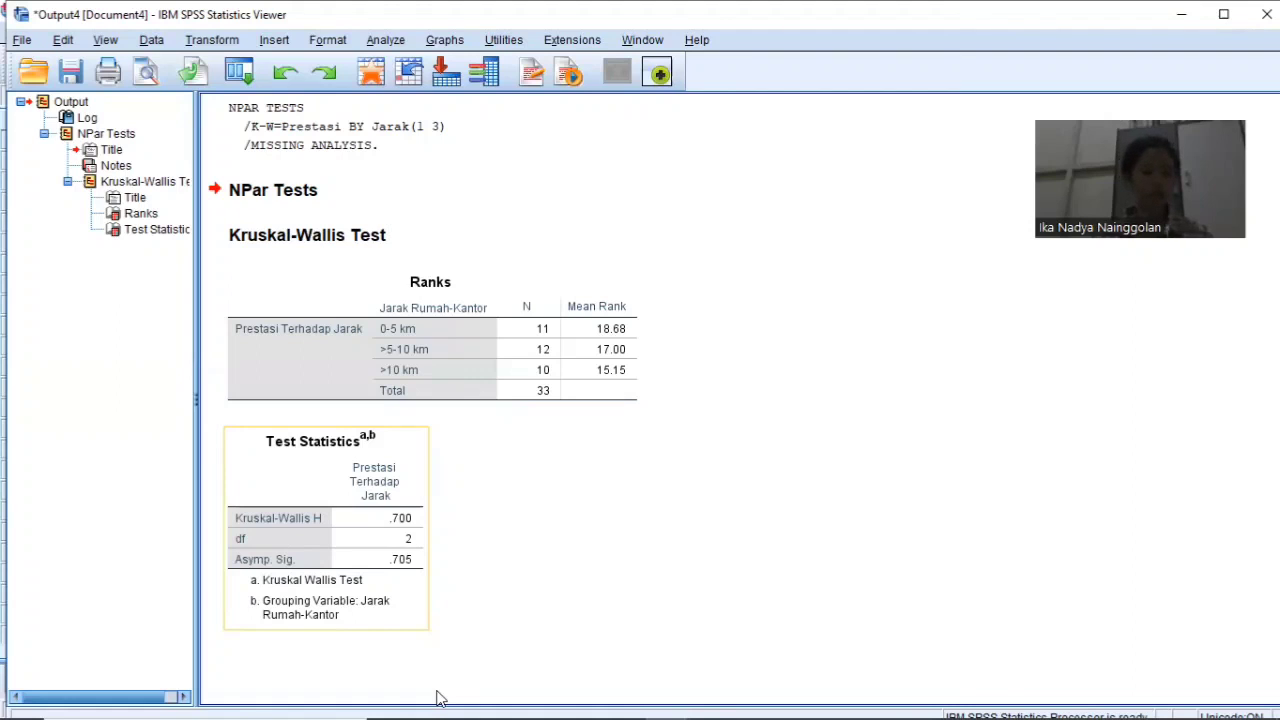
mouse_move(440, 700)
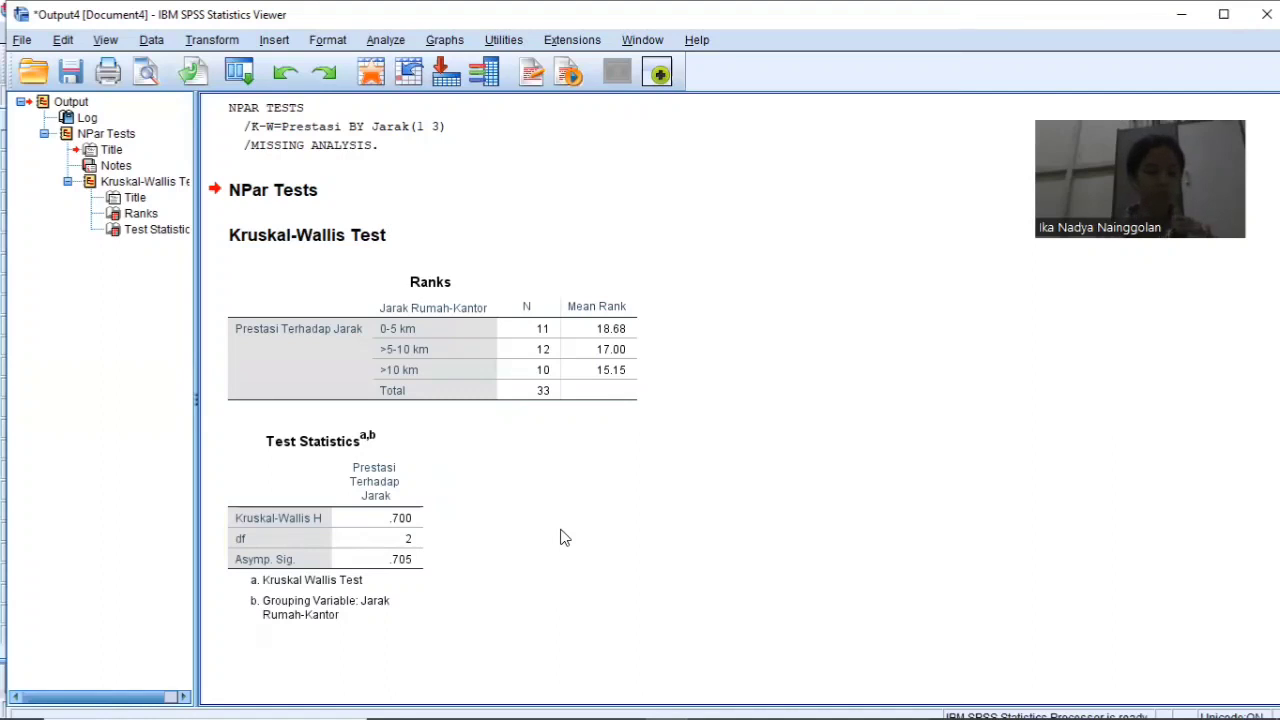
left_click(333, 566)
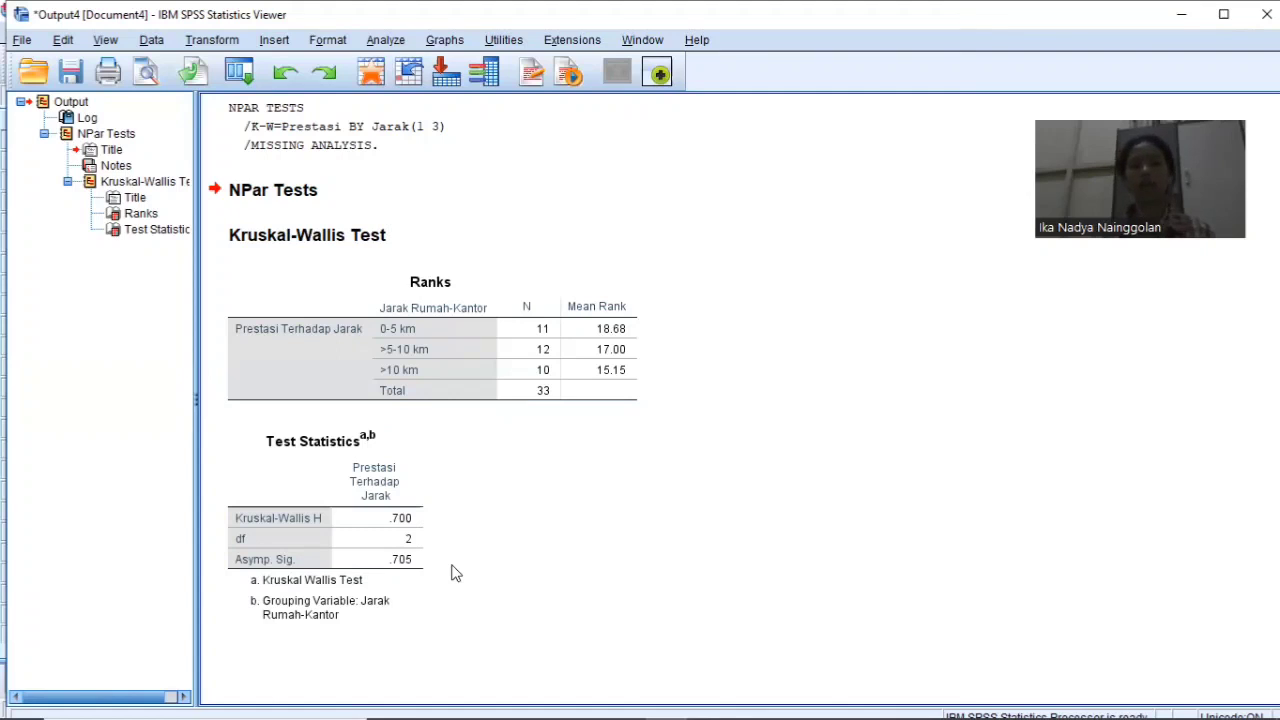
left_click(617, 308)
left_click(688, 273)
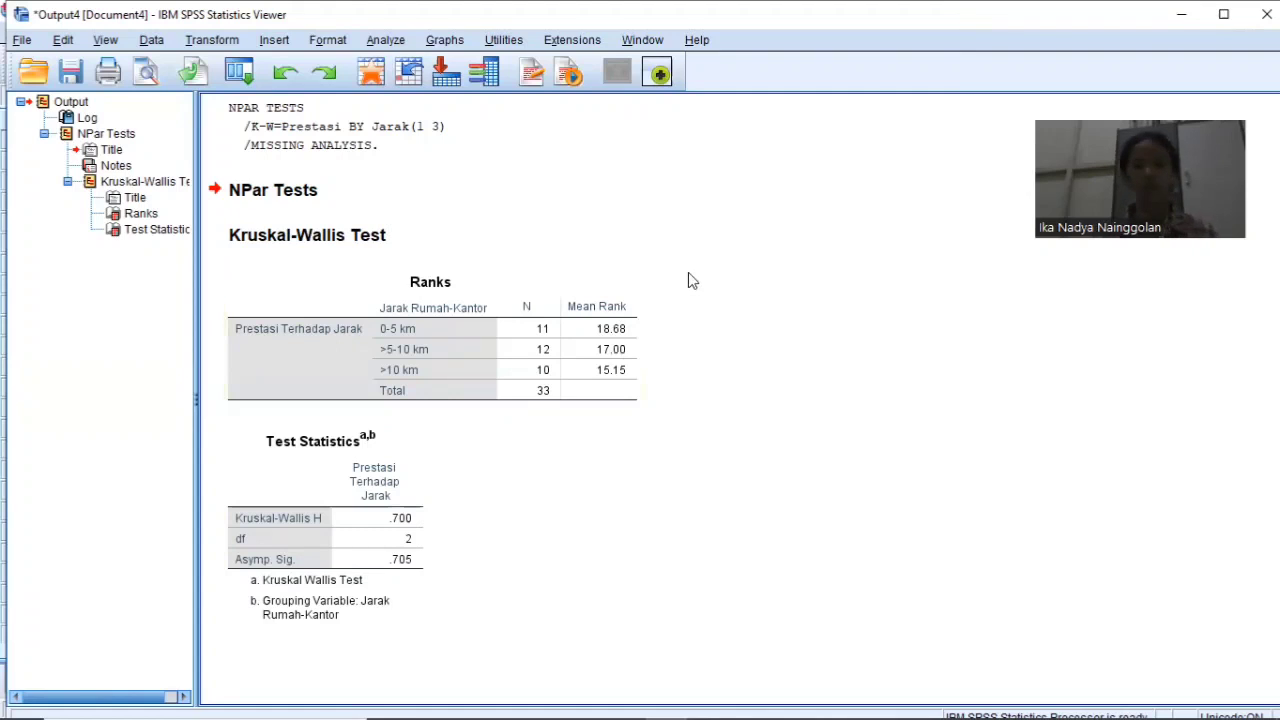